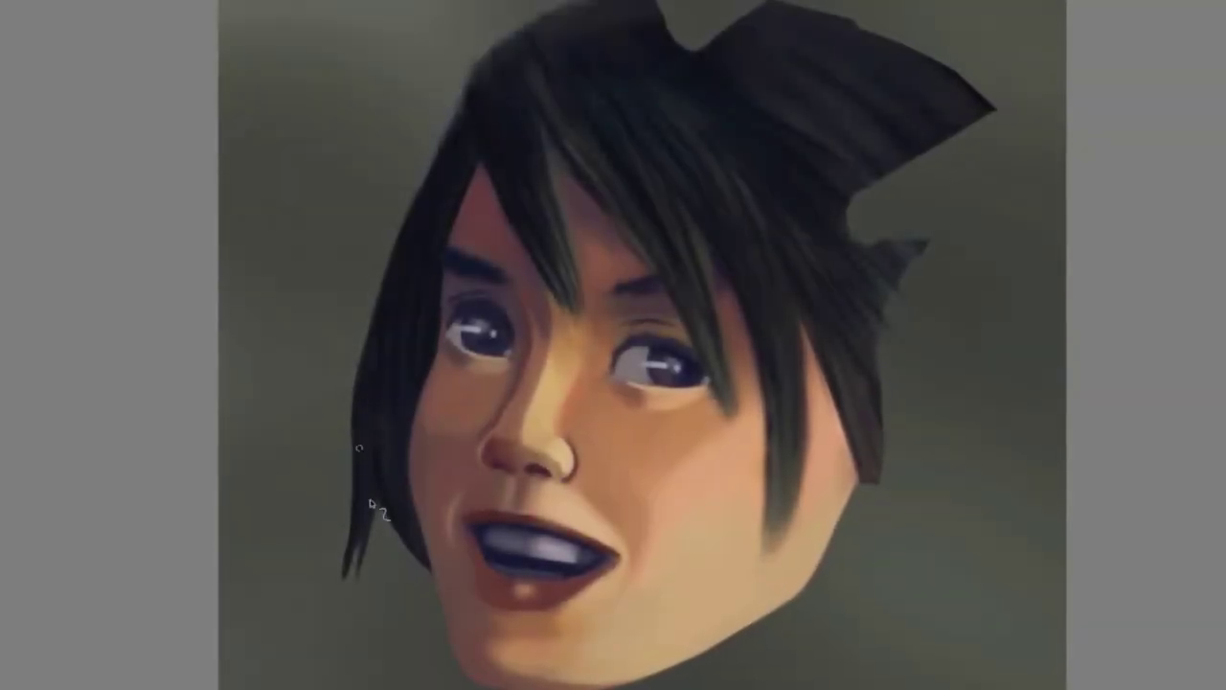
{"action": "left_click", "coordinate": [414, 335], "text": "ctrl"}
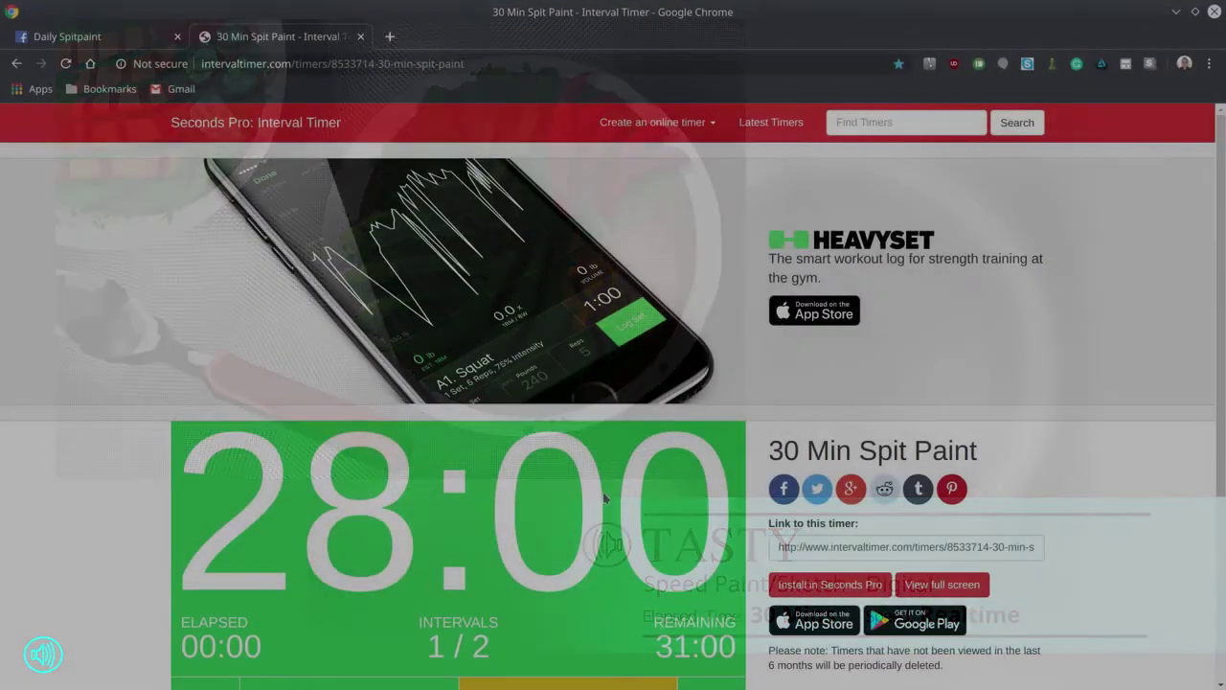
Start the 30 Min Spit Paint interval timer and switch to Krita.
{"action": "scroll", "coordinate": [699, 574], "scroll_direction": "down", "scroll_amount": 2}
{"action": "left_click", "coordinate": [707, 588]}
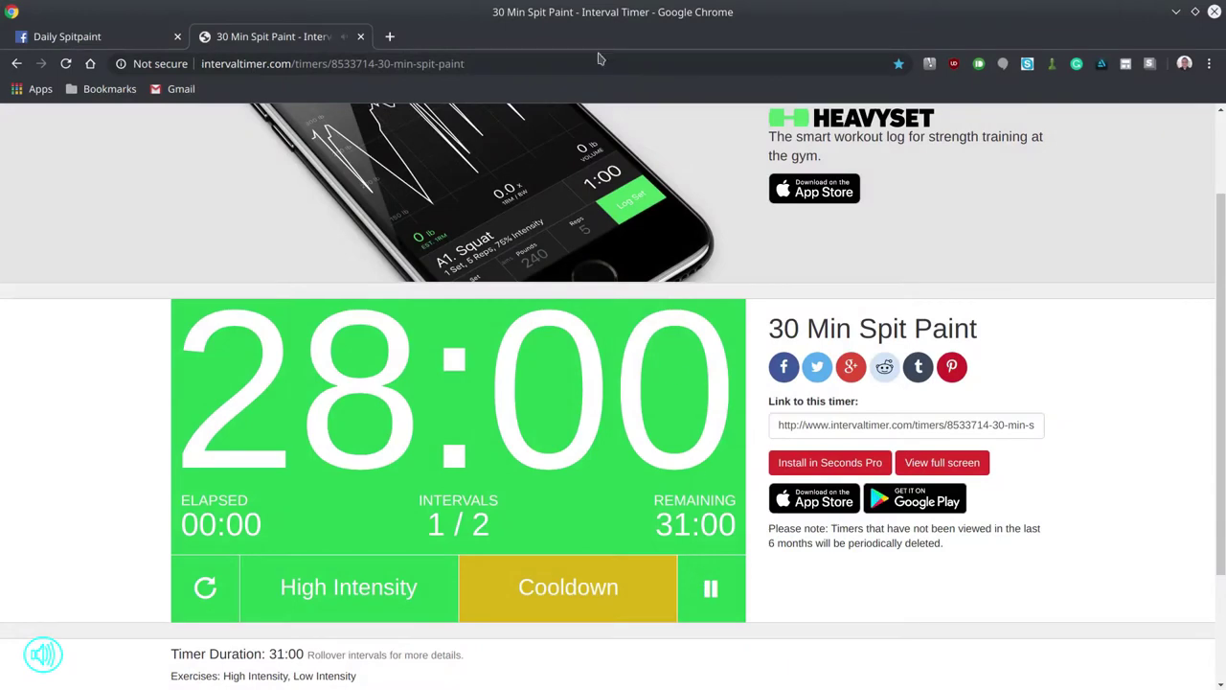
{"action": "mouse_move", "coordinate": [566, 5]}
{"action": "left_click", "coordinate": [531, 15]}
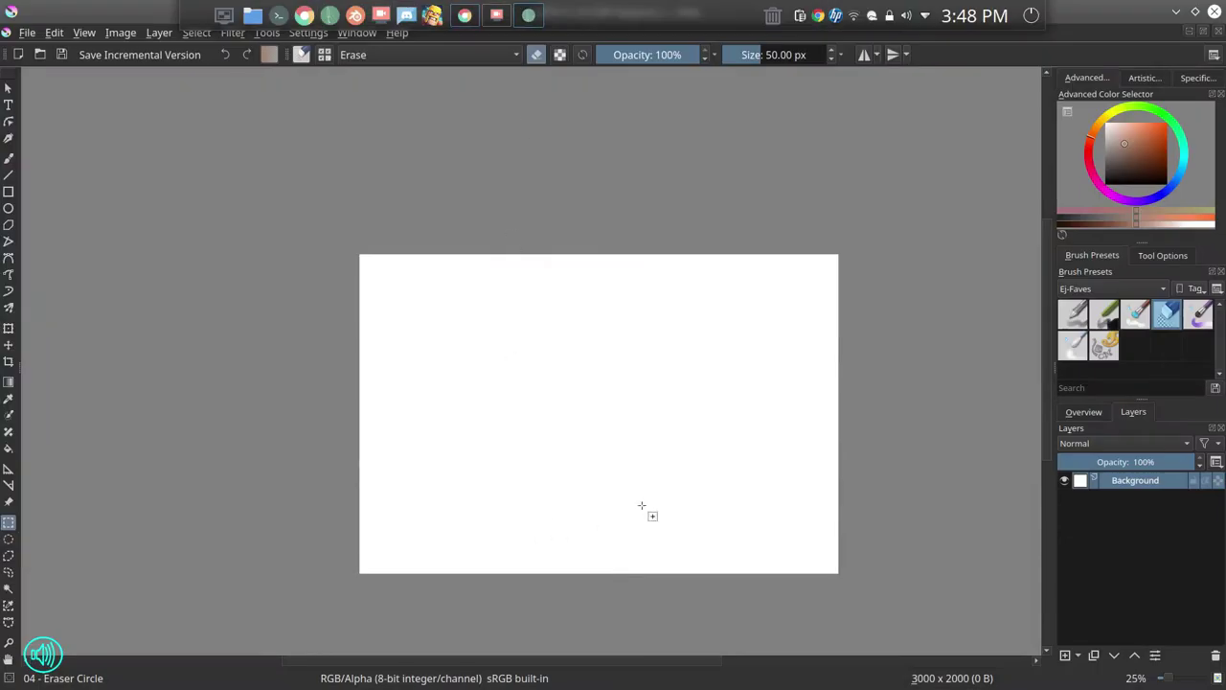
Fill the whole canvas with dark gray, using the Basic-4 Flow Opacity preset in Normal blending mode.
{"action": "left_click", "coordinate": [1106, 168]}
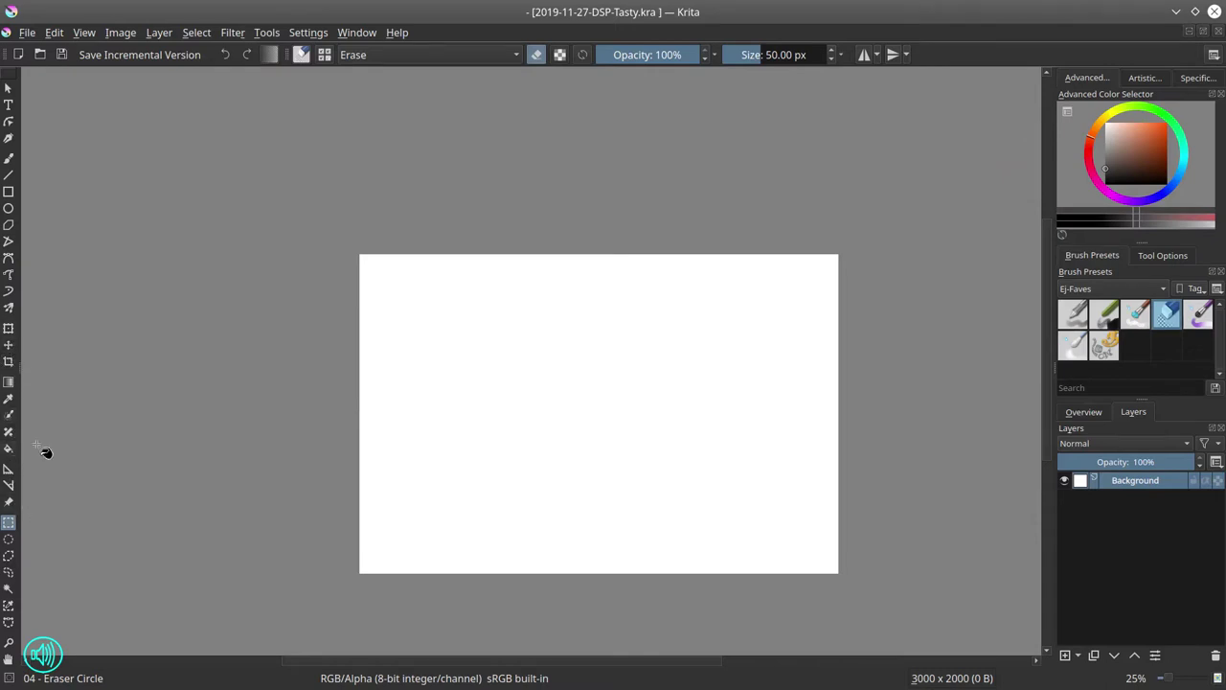
{"action": "left_click", "coordinate": [592, 443]}
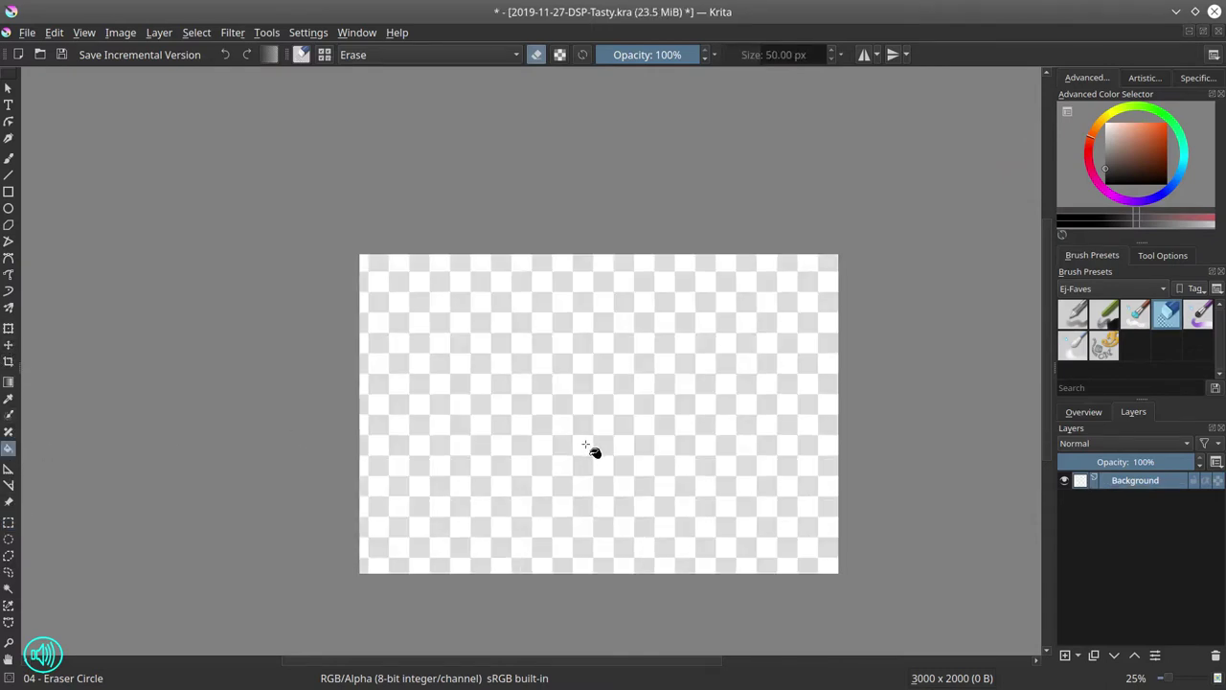
{"action": "left_click", "coordinate": [1083, 322]}
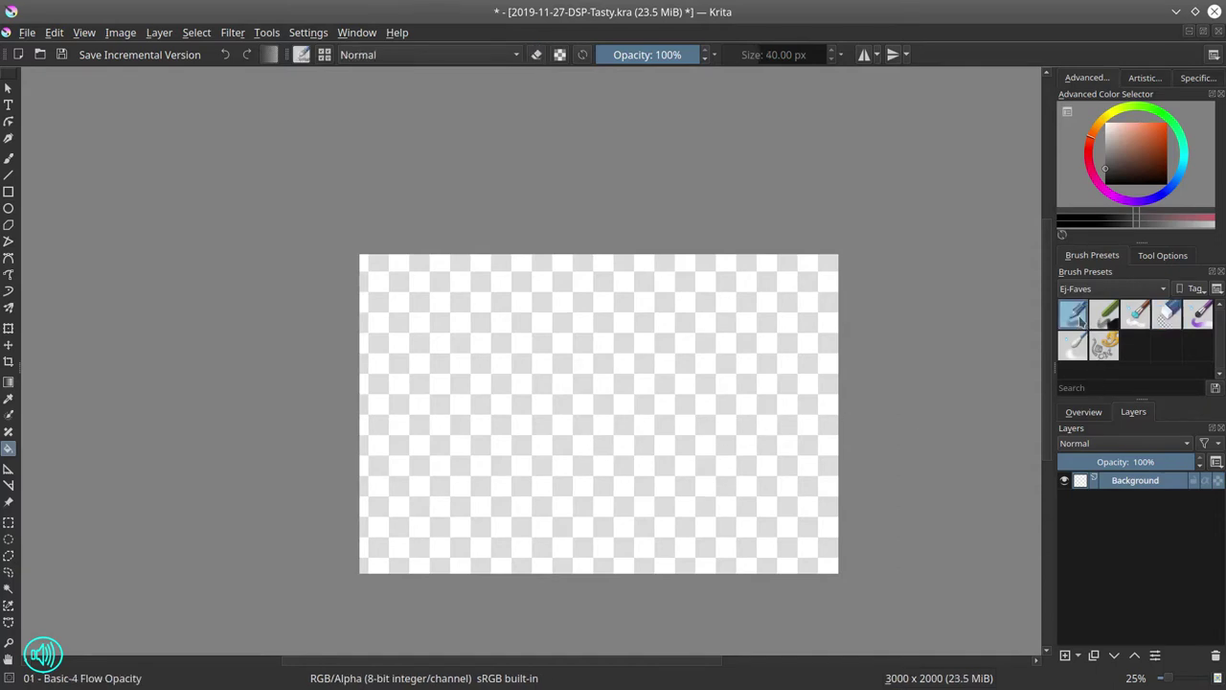
{"action": "left_click", "coordinate": [694, 429]}
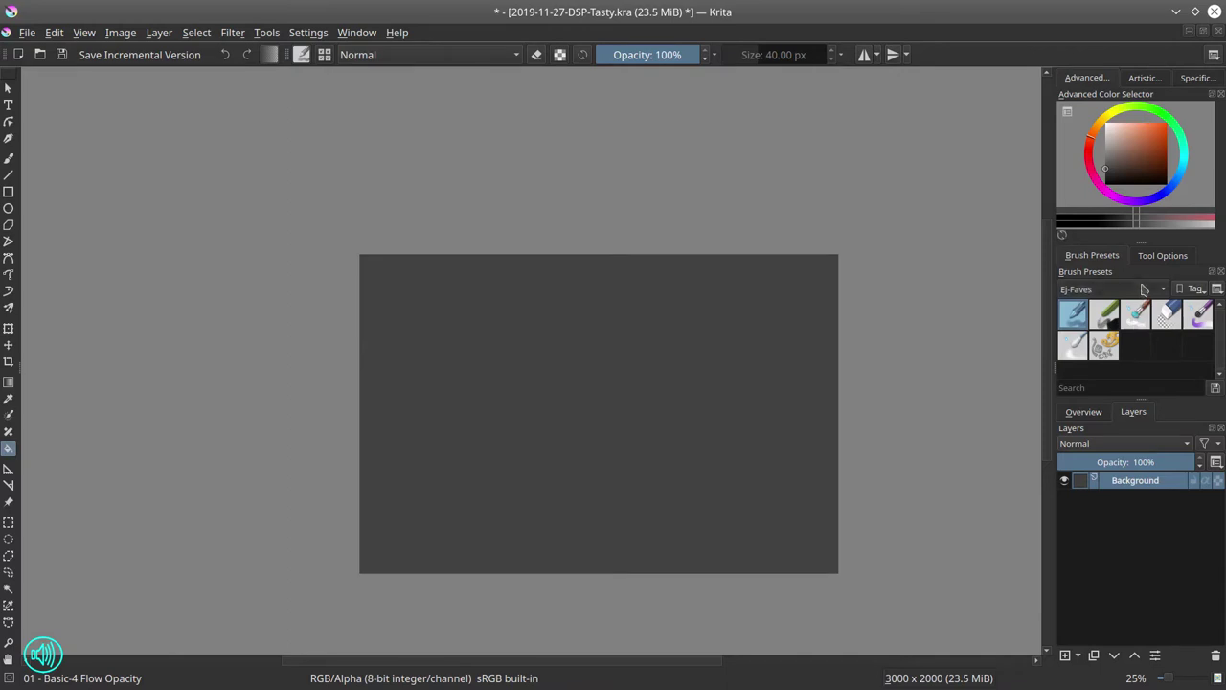
Set up the Screentone Pressure brush from the Textures presets in light gray at about 509 px.
{"action": "left_click", "coordinate": [1111, 289]}
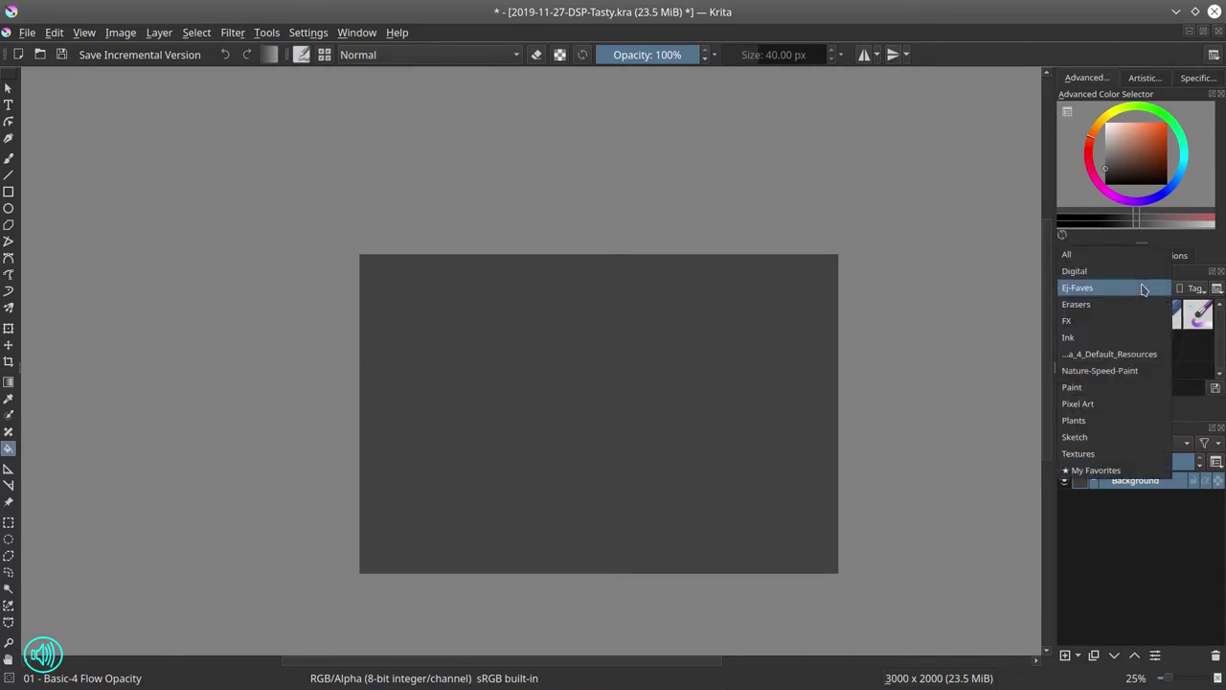
{"action": "left_click", "coordinate": [1097, 455]}
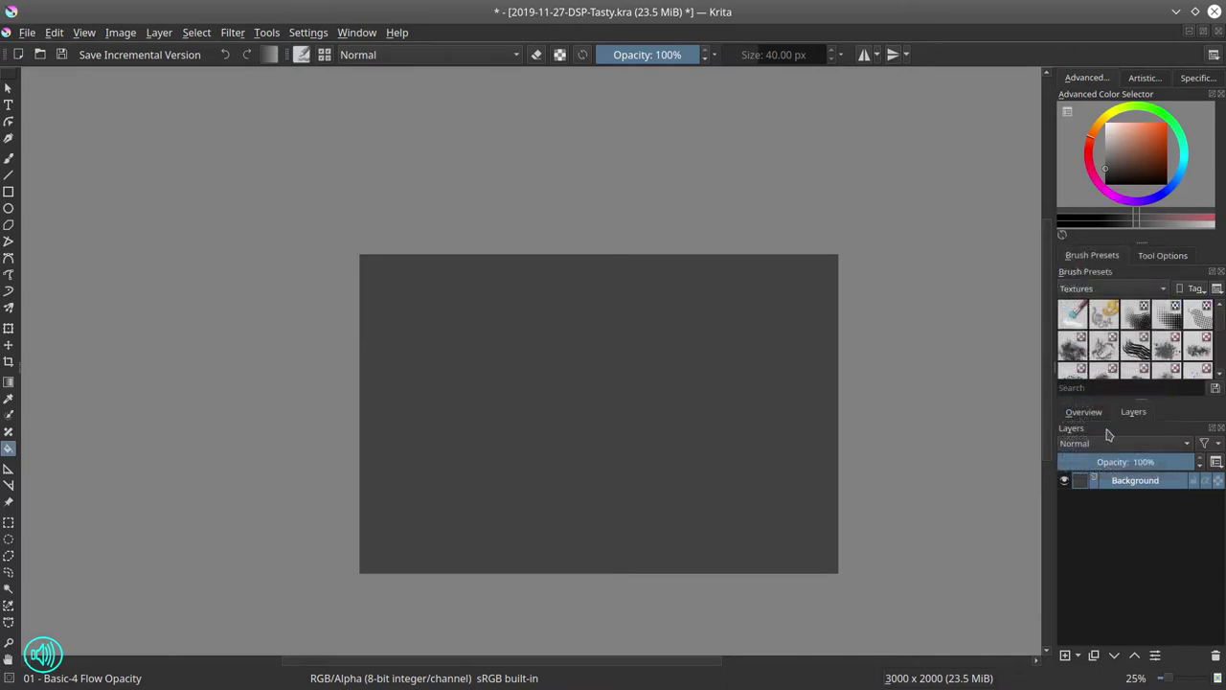
{"action": "left_click", "coordinate": [1167, 318]}
{"action": "left_click_drag", "start_coordinate": [1114, 151], "coordinate": [1105, 144]}
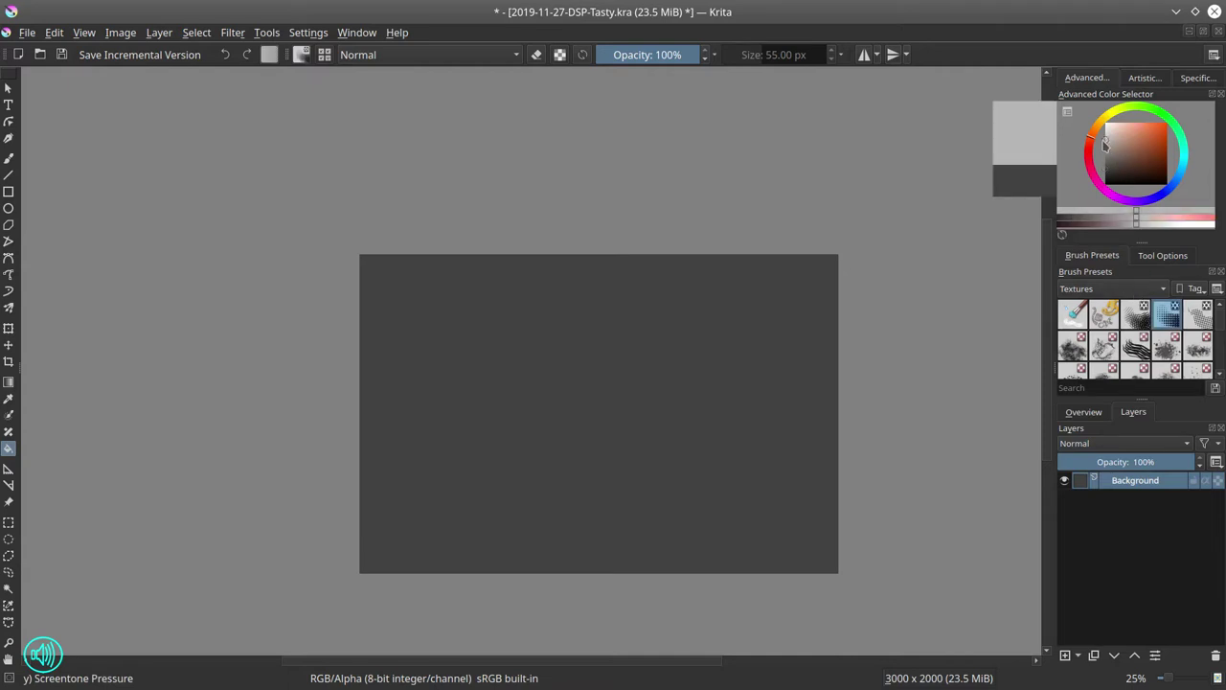
{"action": "left_click", "coordinate": [9, 159]}
{"action": "left_click_drag", "start_coordinate": [479, 337], "coordinate": [657, 481], "text": "shift"}
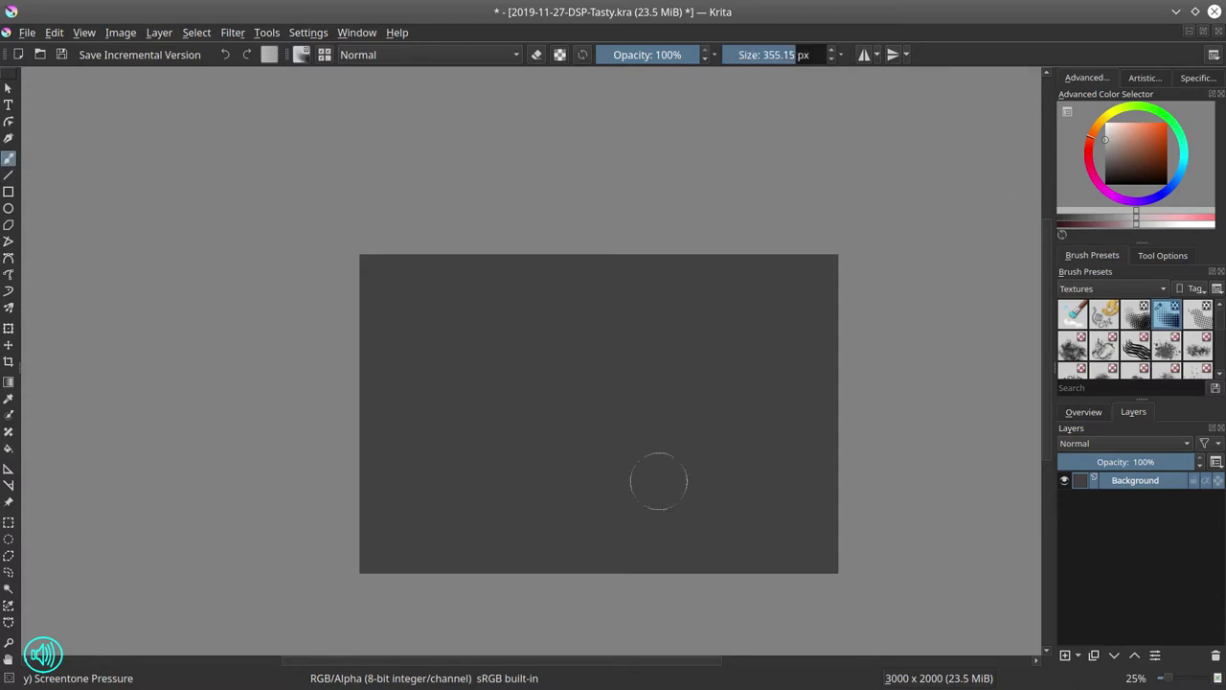
{"action": "left_click_drag", "start_coordinate": [479, 362], "coordinate": [613, 428], "text": "shift"}
Paint broad diagonal screentone strokes over the left half of the dark gray canvas.
{"action": "left_click_drag", "start_coordinate": [382, 230], "coordinate": [335, 383]}
{"action": "mouse_move", "coordinate": [610, 307]}
{"action": "left_mouse_down"}
{"action": "mouse_move", "coordinate": [508, 341]}
{"action": "mouse_move", "coordinate": [355, 445]}
{"action": "mouse_move", "coordinate": [525, 321]}
{"action": "mouse_move", "coordinate": [518, 262]}
{"action": "mouse_move", "coordinate": [389, 296]}
{"action": "mouse_move", "coordinate": [575, 214]}
{"action": "mouse_move", "coordinate": [492, 330]}
{"action": "mouse_move", "coordinate": [634, 256]}
{"action": "mouse_move", "coordinate": [547, 298]}
{"action": "mouse_move", "coordinate": [568, 312]}
{"action": "mouse_move", "coordinate": [552, 374]}
{"action": "mouse_move", "coordinate": [489, 382]}
{"action": "mouse_move", "coordinate": [513, 461]}
{"action": "mouse_move", "coordinate": [485, 446]}
{"action": "left_mouse_up"}
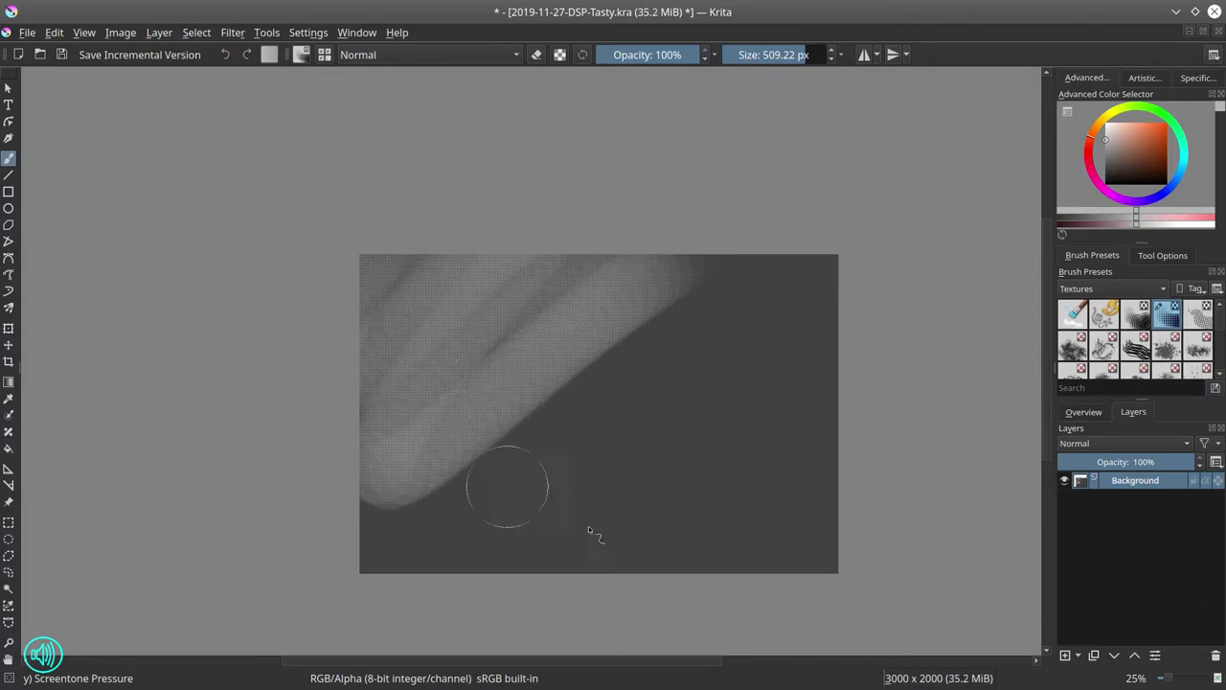
{"action": "mouse_move", "coordinate": [581, 528]}
{"action": "left_mouse_down"}
{"action": "mouse_move", "coordinate": [460, 420]}
{"action": "mouse_move", "coordinate": [572, 499]}
{"action": "mouse_move", "coordinate": [524, 462]}
{"action": "mouse_move", "coordinate": [511, 433]}
{"action": "left_mouse_up"}
{"action": "left_click_drag", "start_coordinate": [406, 505], "coordinate": [613, 431]}
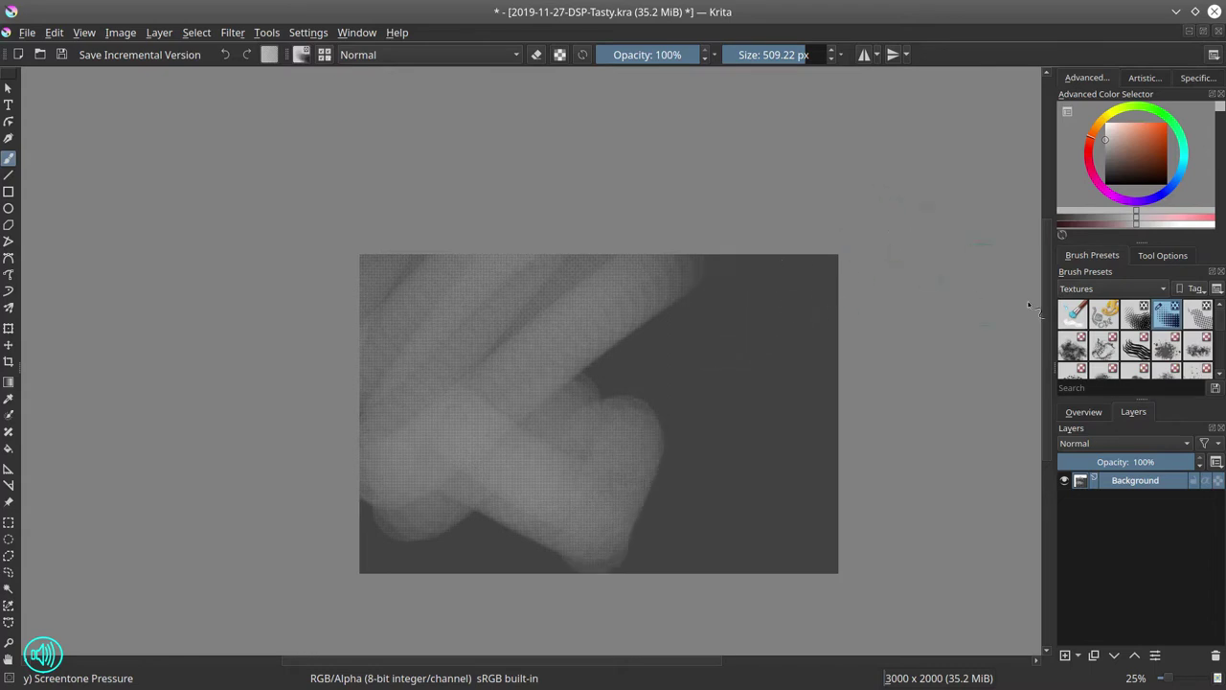
{"action": "left_click", "coordinate": [1137, 313]}
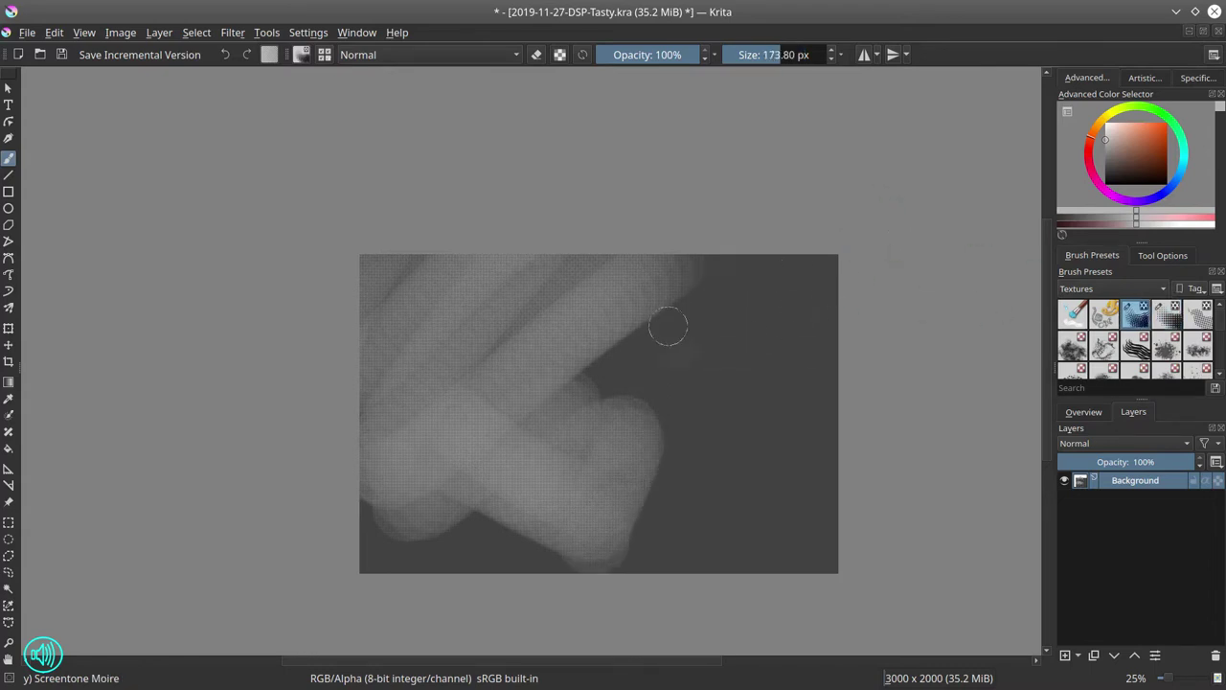
{"action": "mouse_move", "coordinate": [522, 266]}
{"action": "left_mouse_down"}
{"action": "mouse_move", "coordinate": [459, 384]}
{"action": "mouse_move", "coordinate": [514, 259]}
{"action": "left_mouse_up"}
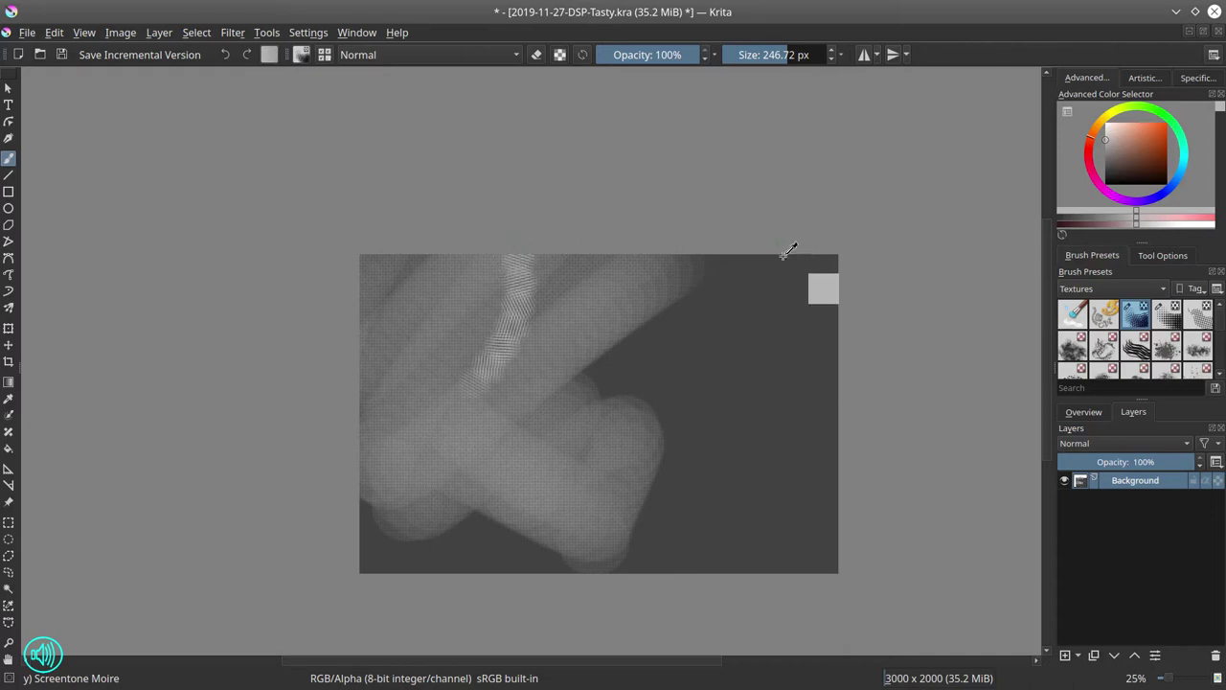
{"action": "key", "text": "ctrl+z"}
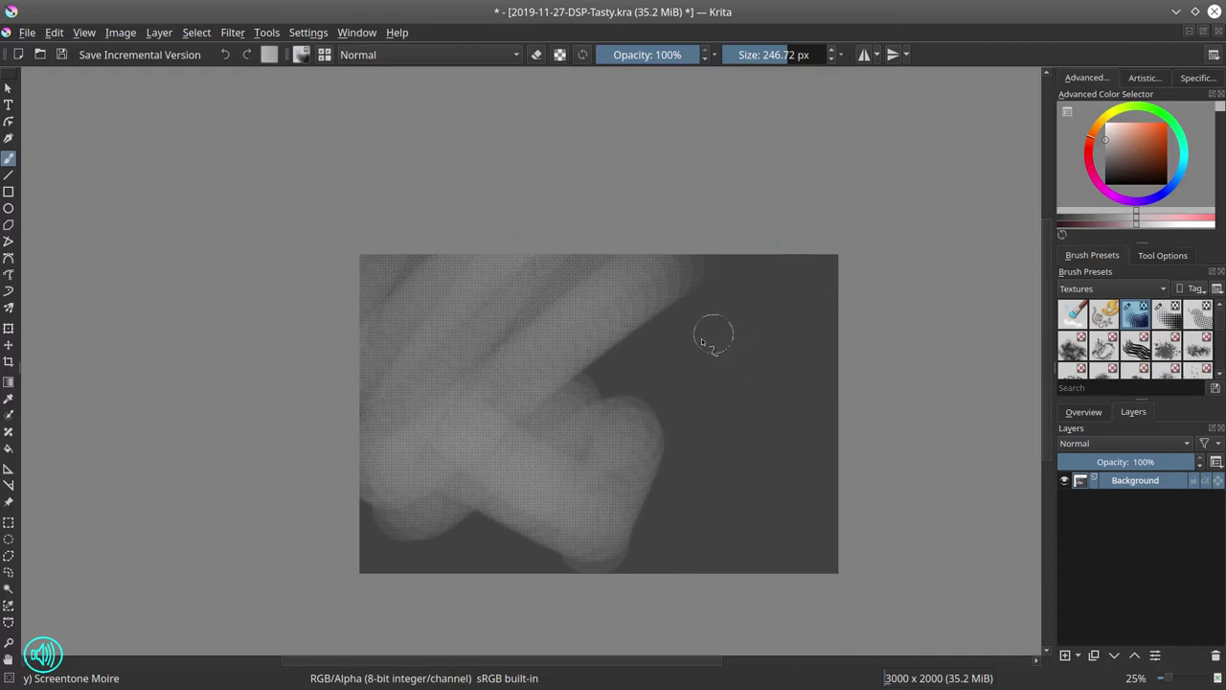
{"action": "left_click", "coordinate": [1168, 320]}
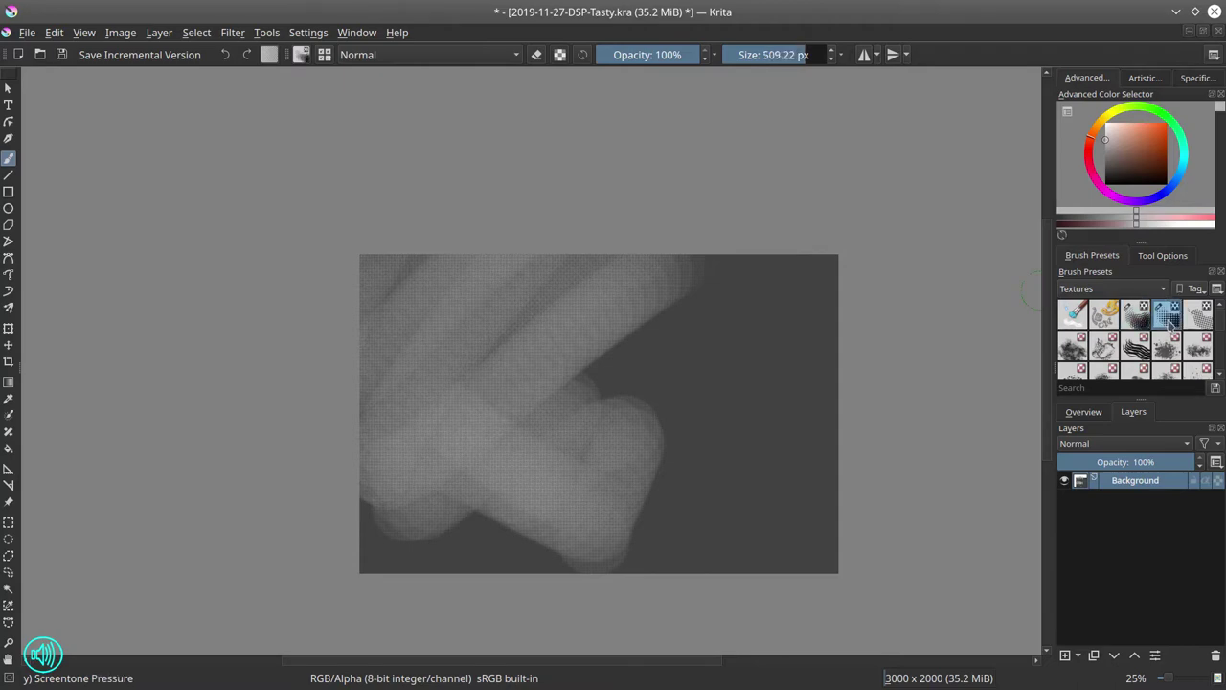
Enlarge the Screentone Pressure brush to about 555 px and paint strokes along the canvas's bottom and upper right areas.
{"action": "left_click_drag", "start_coordinate": [651, 467], "coordinate": [663, 468], "text": "shift"}
{"action": "left_click_drag", "start_coordinate": [364, 514], "coordinate": [436, 541]}
{"action": "left_click_drag", "start_coordinate": [611, 551], "coordinate": [485, 528]}
{"action": "mouse_move", "coordinate": [508, 617]}
{"action": "left_mouse_down"}
{"action": "mouse_move", "coordinate": [672, 521]}
{"action": "mouse_move", "coordinate": [642, 531]}
{"action": "mouse_move", "coordinate": [719, 538]}
{"action": "mouse_move", "coordinate": [610, 480]}
{"action": "mouse_move", "coordinate": [706, 507]}
{"action": "left_mouse_up"}
{"action": "mouse_move", "coordinate": [725, 355]}
{"action": "left_mouse_down"}
{"action": "mouse_move", "coordinate": [704, 264]}
{"action": "mouse_move", "coordinate": [687, 285]}
{"action": "mouse_move", "coordinate": [688, 272]}
{"action": "mouse_move", "coordinate": [839, 298]}
{"action": "mouse_move", "coordinate": [763, 309]}
{"action": "mouse_move", "coordinate": [664, 358]}
{"action": "left_mouse_up"}
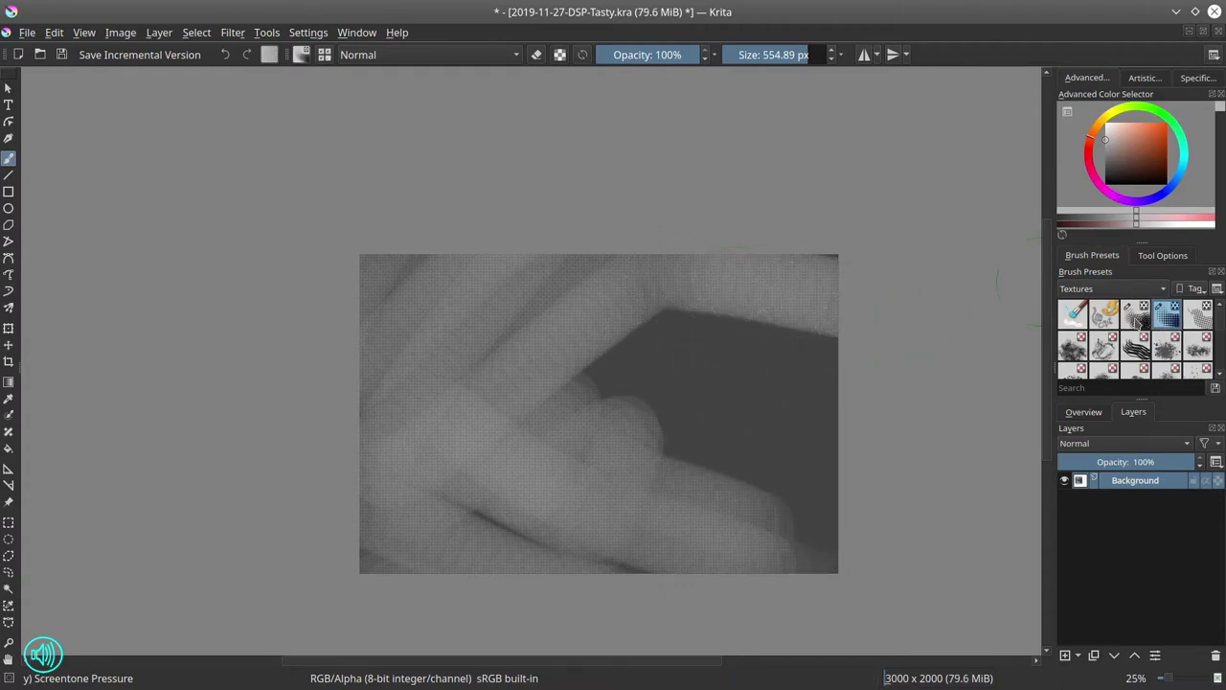
Paint lighter gray patches over the left, top and bottom of the canvas with the Screentone Moire brush at 696 px.
{"action": "left_click", "coordinate": [1138, 323]}
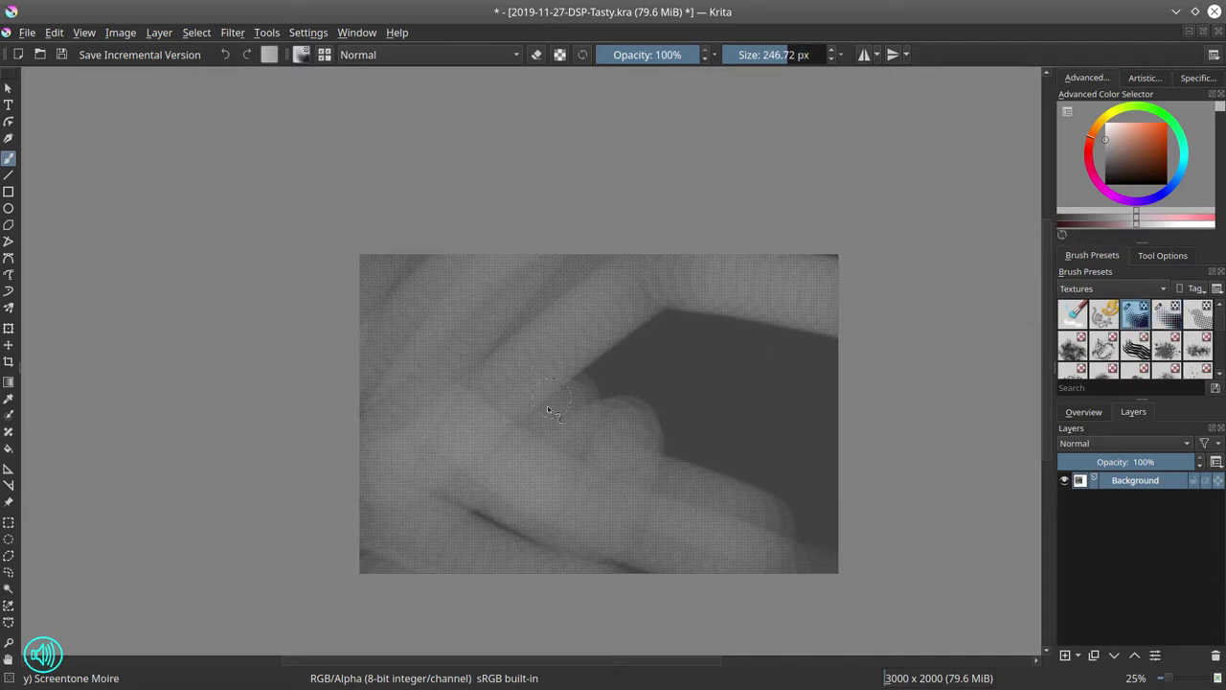
{"action": "left_click_drag", "start_coordinate": [602, 471], "coordinate": [841, 471], "text": "shift"}
{"action": "left_click", "coordinate": [1105, 131]}
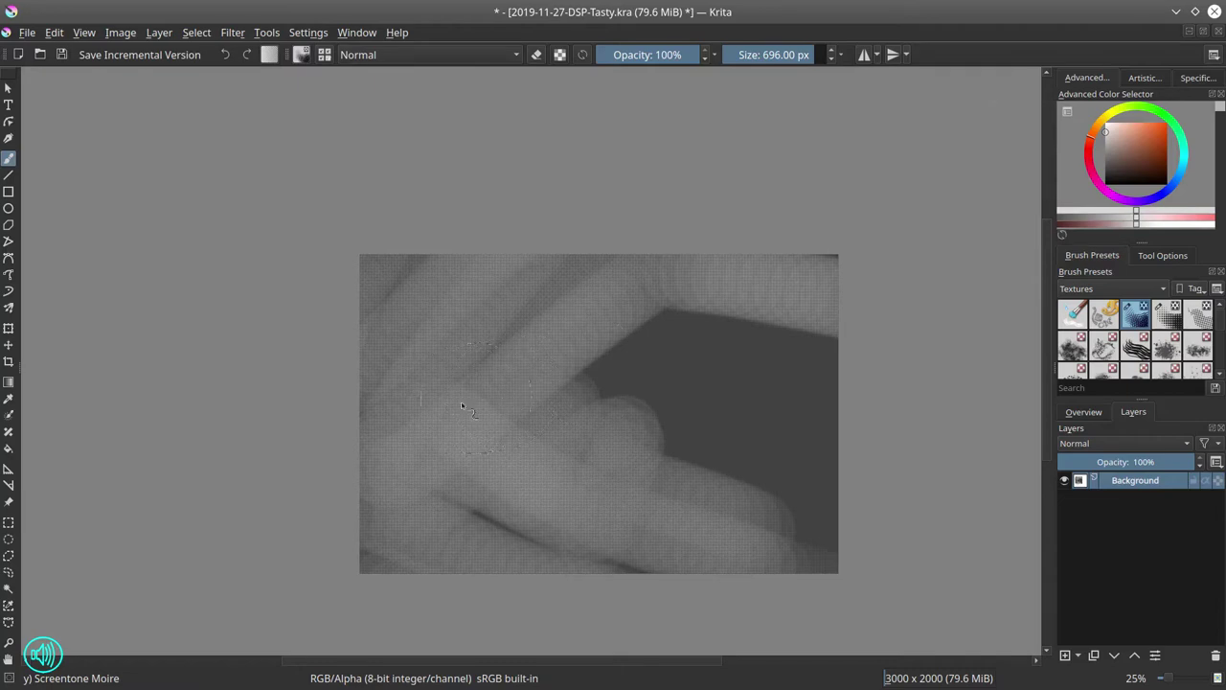
{"action": "mouse_move", "coordinate": [397, 389]}
{"action": "left_mouse_down"}
{"action": "mouse_move", "coordinate": [542, 436]}
{"action": "mouse_move", "coordinate": [422, 465]}
{"action": "mouse_move", "coordinate": [520, 490]}
{"action": "mouse_move", "coordinate": [585, 428]}
{"action": "mouse_move", "coordinate": [617, 247]}
{"action": "mouse_move", "coordinate": [671, 273]}
{"action": "left_mouse_up"}
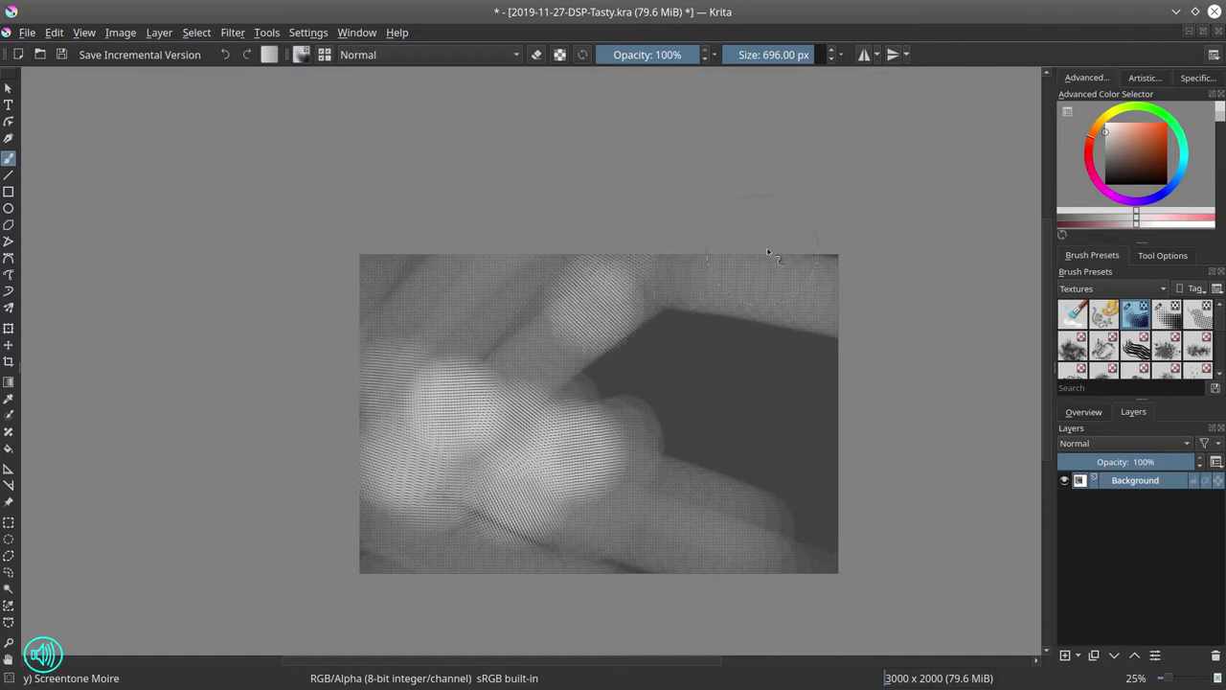
{"action": "left_click_drag", "start_coordinate": [805, 284], "coordinate": [784, 265]}
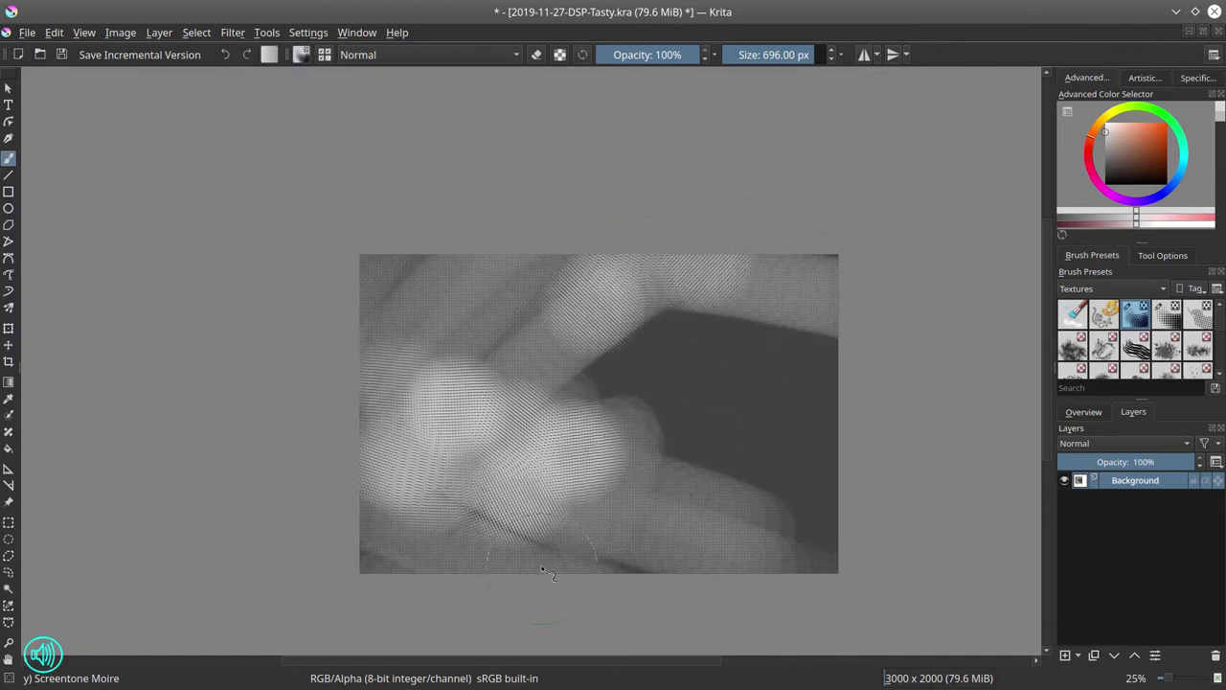
{"action": "left_click_drag", "start_coordinate": [601, 600], "coordinate": [596, 591]}
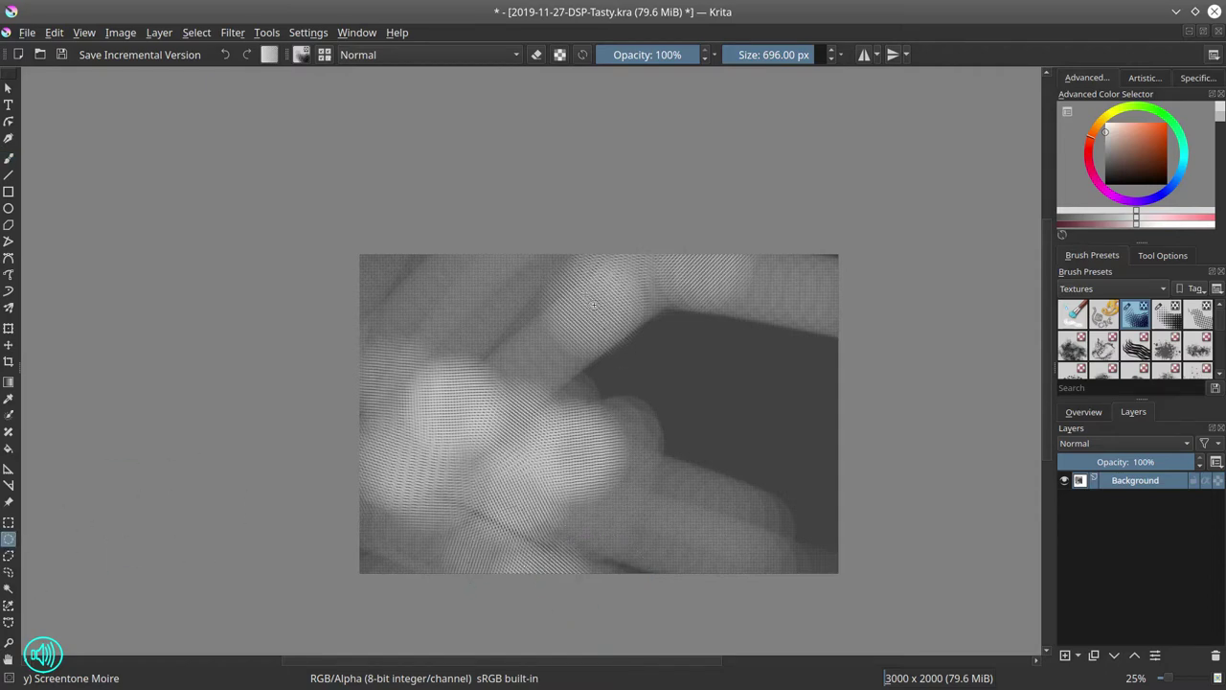
Make a large circular selection overlapping the canvas's upper left corner with the Elliptical Selection tool.
{"action": "left_click_drag", "start_coordinate": [579, 299], "coordinate": [826, 547]}
{"action": "left_click_drag", "start_coordinate": [559, 278], "coordinate": [760, 555]}
{"action": "left_click_drag", "start_coordinate": [324, 202], "coordinate": [575, 450]}
{"action": "key", "text": "ctrl+shift+a"}
{"action": "left_click_drag", "start_coordinate": [460, 353], "coordinate": [545, 343]}
{"action": "left_click_drag", "start_coordinate": [498, 409], "coordinate": [566, 452]}
{"action": "left_click", "coordinate": [573, 466]}
{"action": "left_click_drag", "start_coordinate": [522, 421], "coordinate": [529, 423]}
{"action": "left_click_drag", "start_coordinate": [586, 292], "coordinate": [796, 539]}
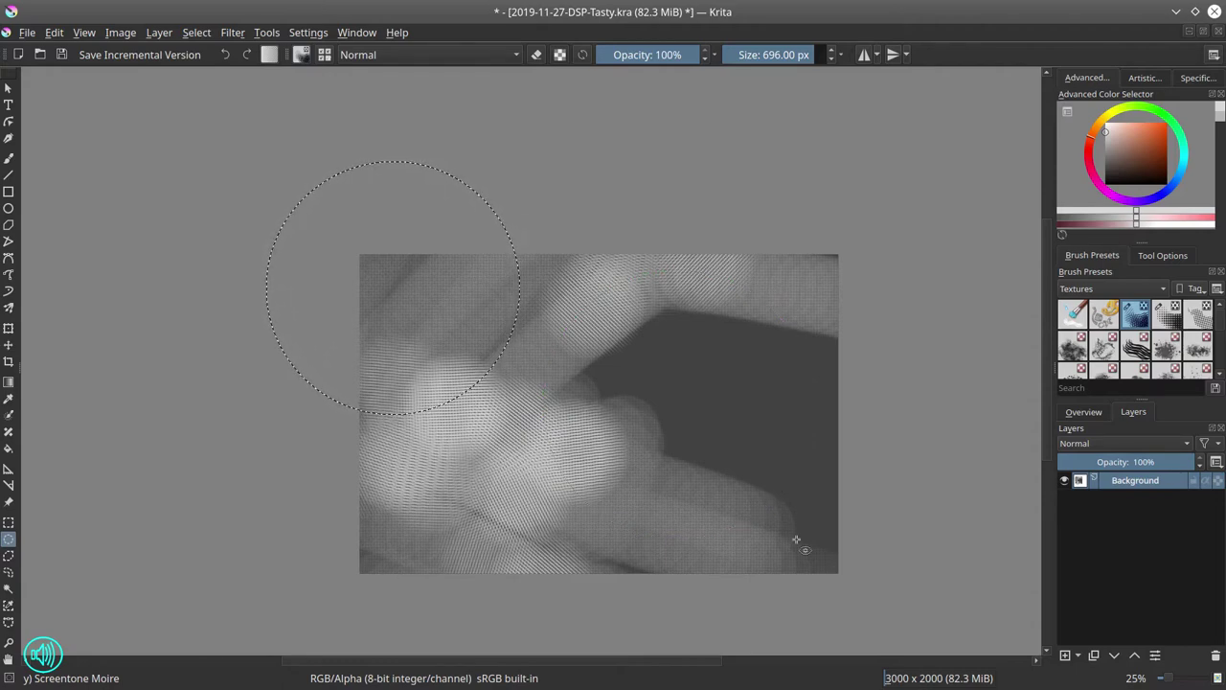
Add a second, nearly circular selection about 1744 px wide over the right half of the canvas.
{"action": "left_click", "coordinate": [1157, 257]}
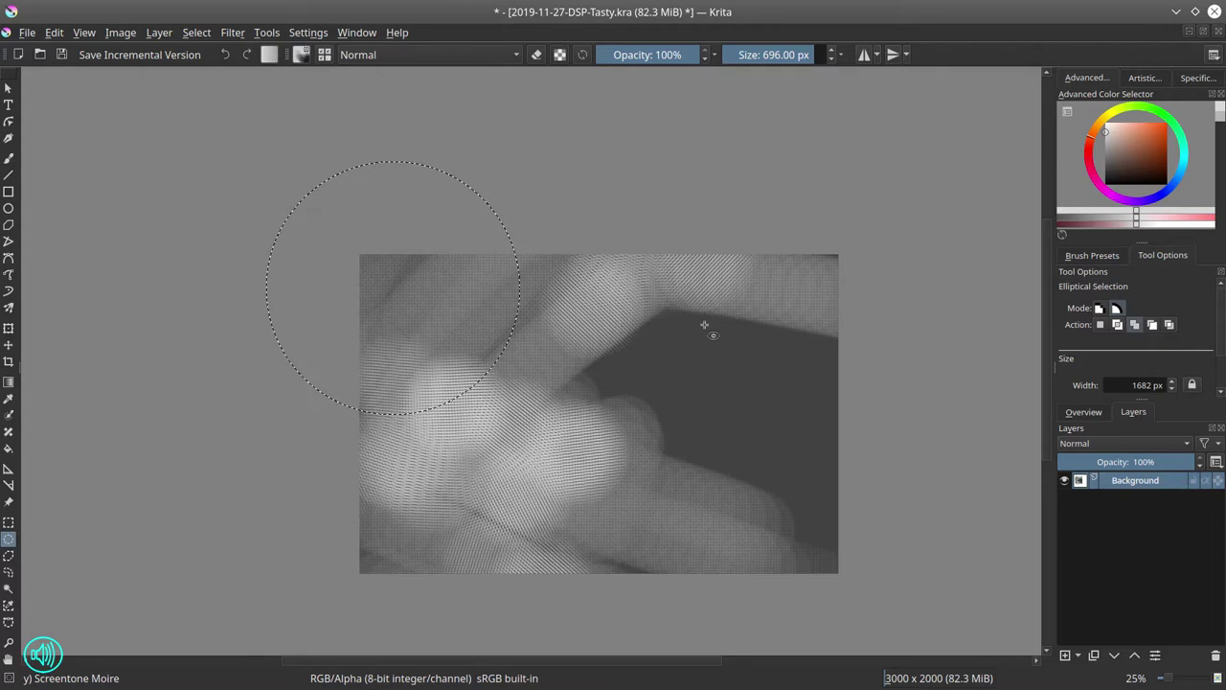
{"action": "left_click_drag", "start_coordinate": [619, 322], "coordinate": [846, 545]}
{"action": "key", "text": "ctrl+z"}
{"action": "left_click_drag", "start_coordinate": [592, 340], "coordinate": [794, 532]}
Fill both circular selections with flat light gray and invert the selection to the surrounding background.
{"action": "left_click_drag", "start_coordinate": [1108, 167], "coordinate": [1103, 170]}
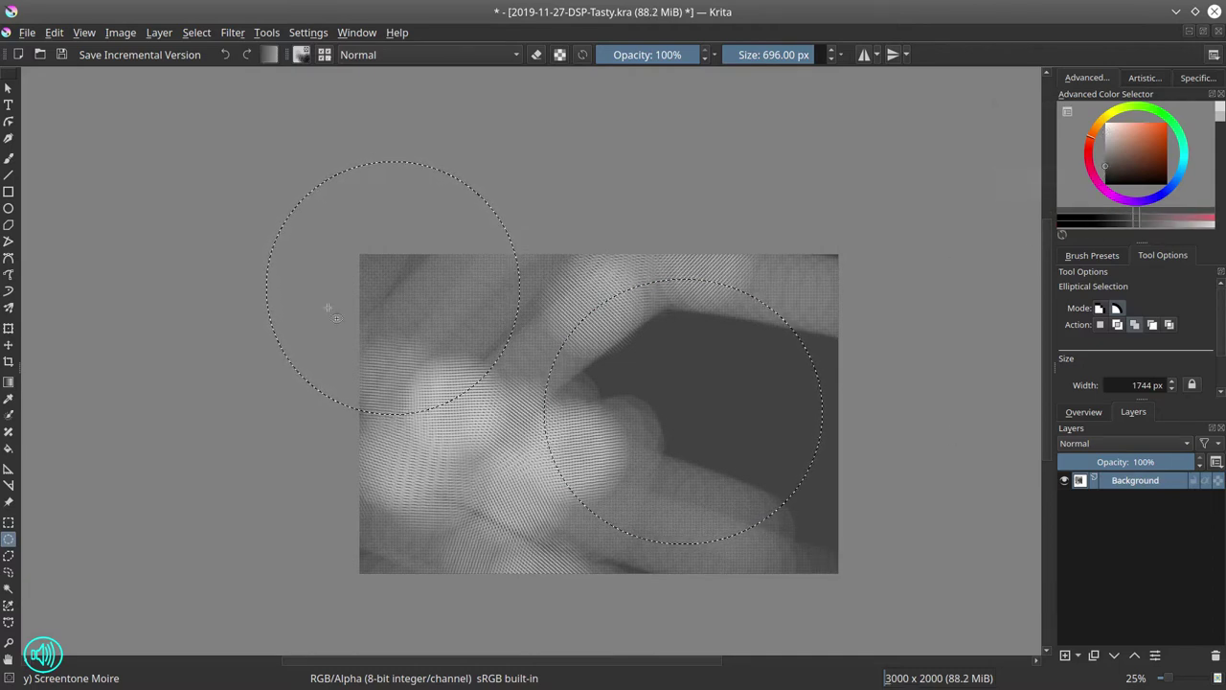
{"action": "left_click", "coordinate": [8, 447]}
{"action": "left_click", "coordinate": [402, 354]}
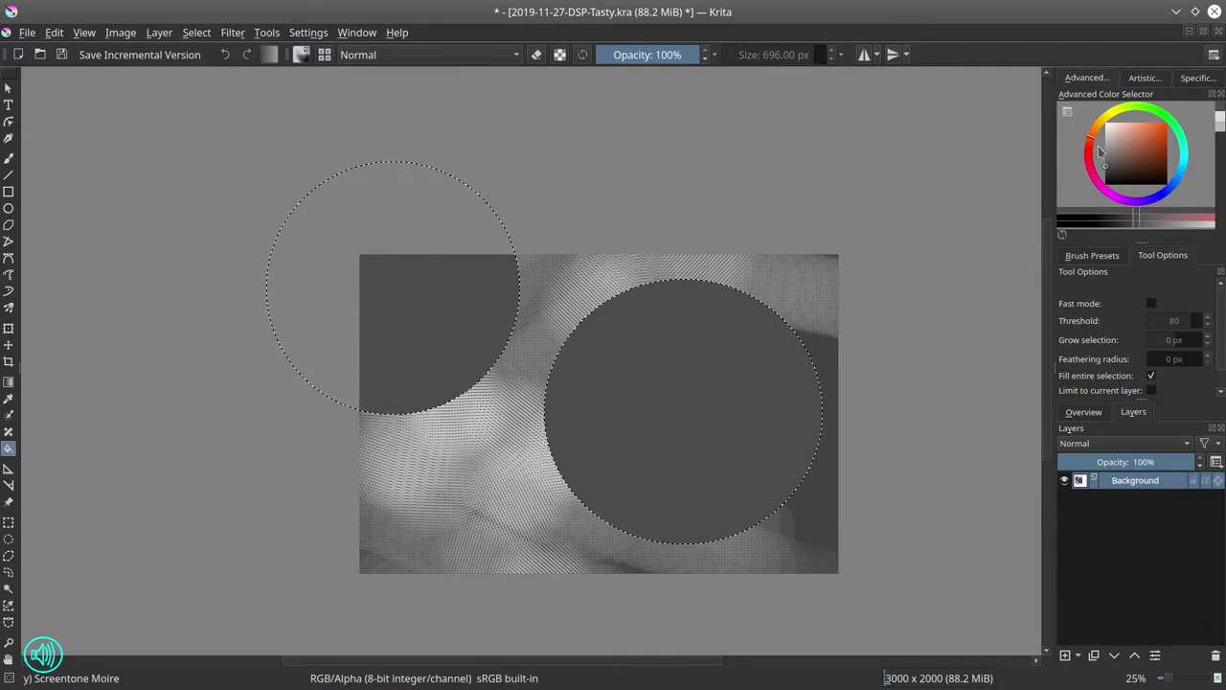
{"action": "left_click", "coordinate": [1104, 136]}
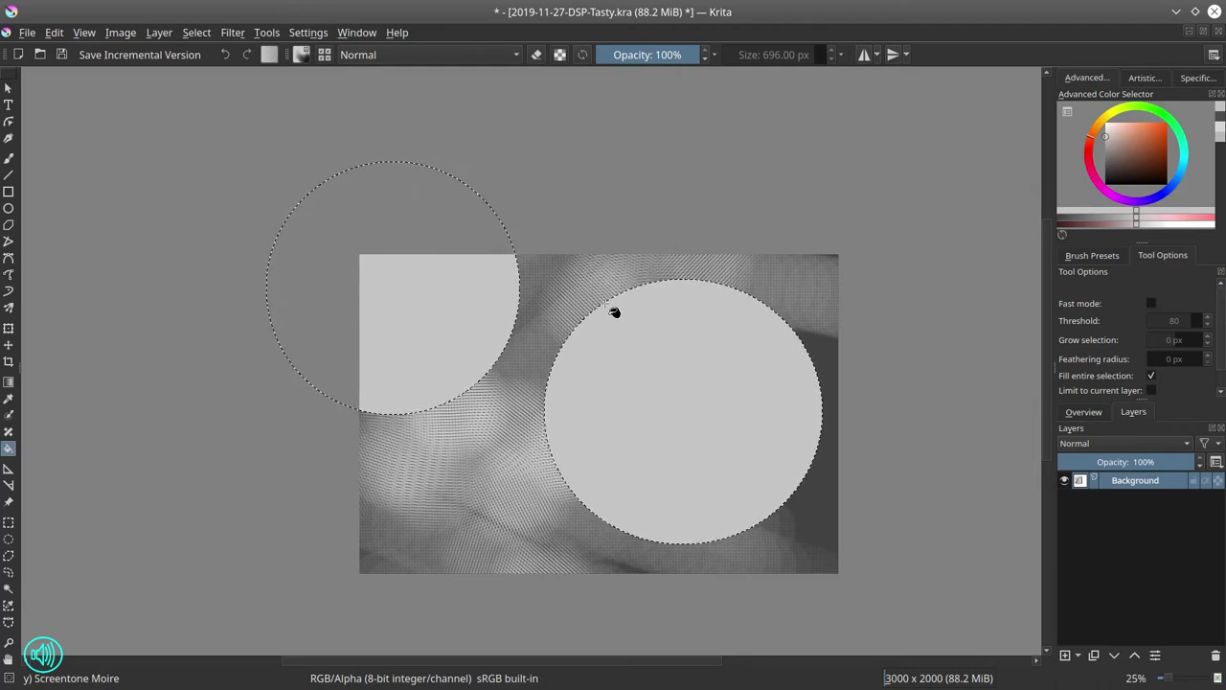
{"action": "left_click", "coordinate": [196, 32]}
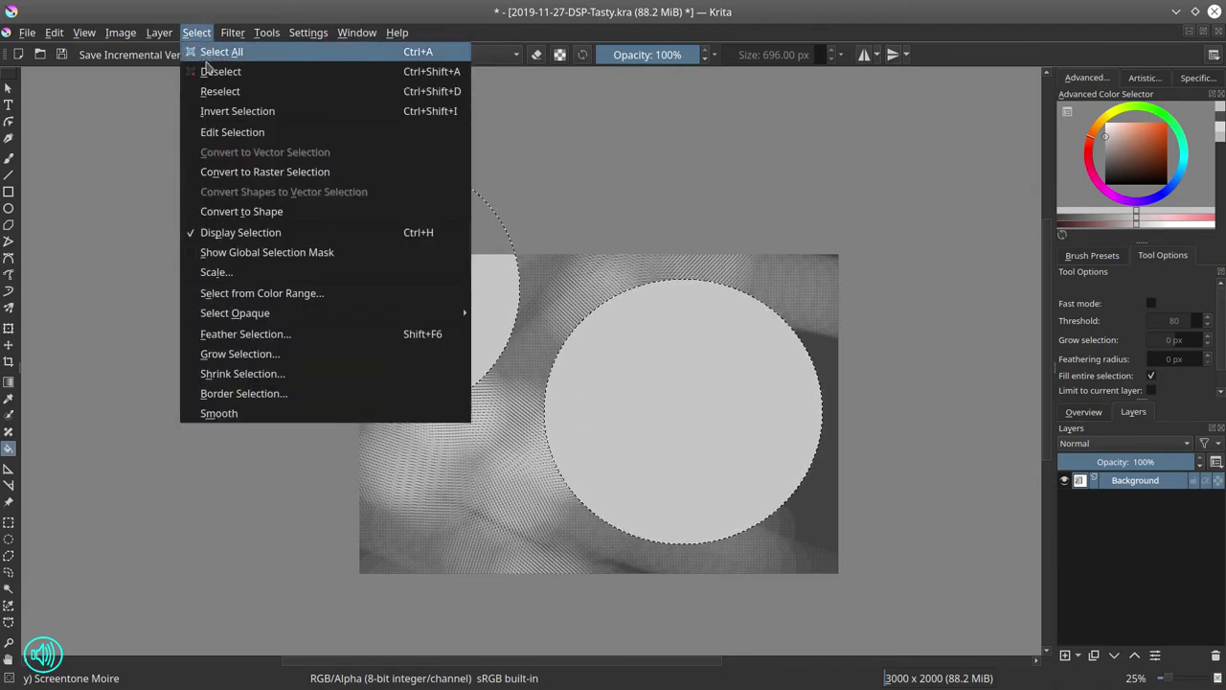
{"action": "left_click", "coordinate": [221, 111]}
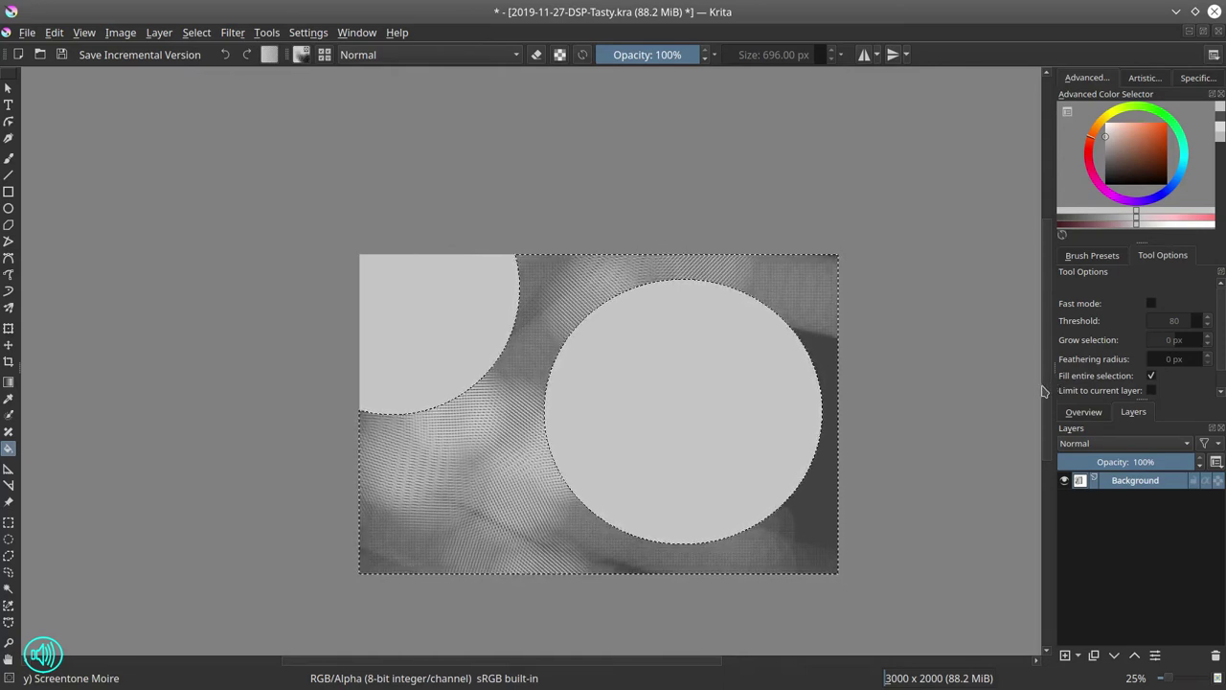
Switch to the freehand brush with the Texture Hair preset and a dark gray color.
{"action": "left_click", "coordinate": [1095, 259]}
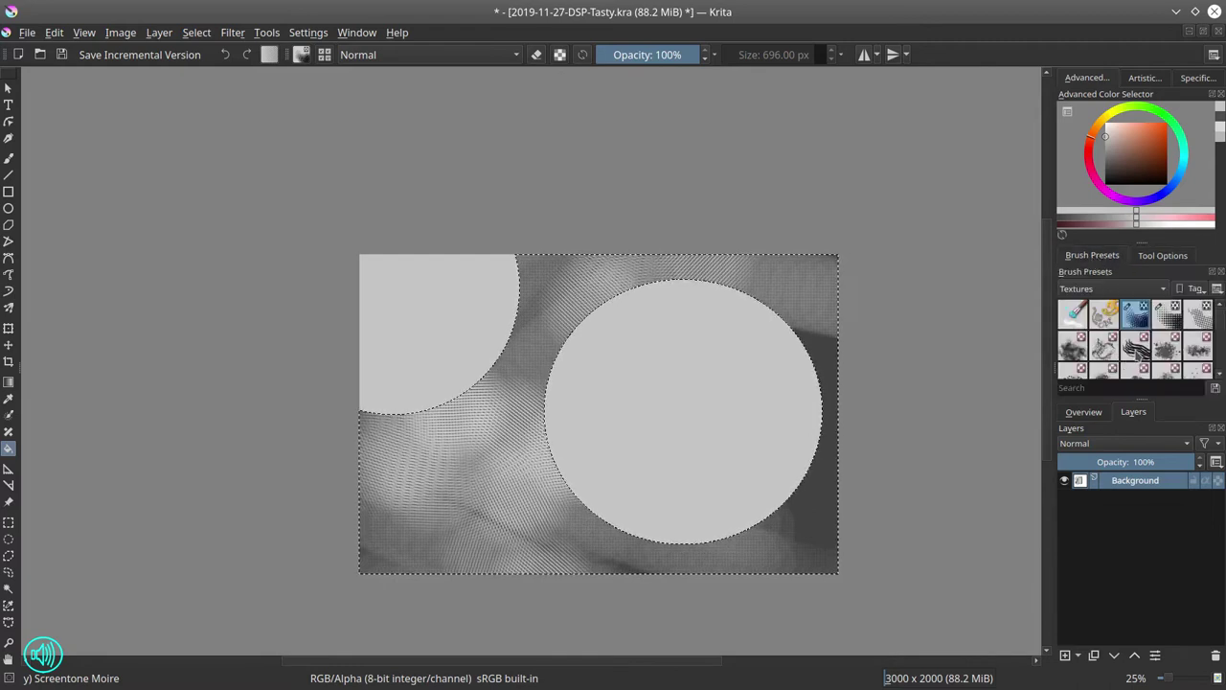
{"action": "left_click", "coordinate": [1136, 347]}
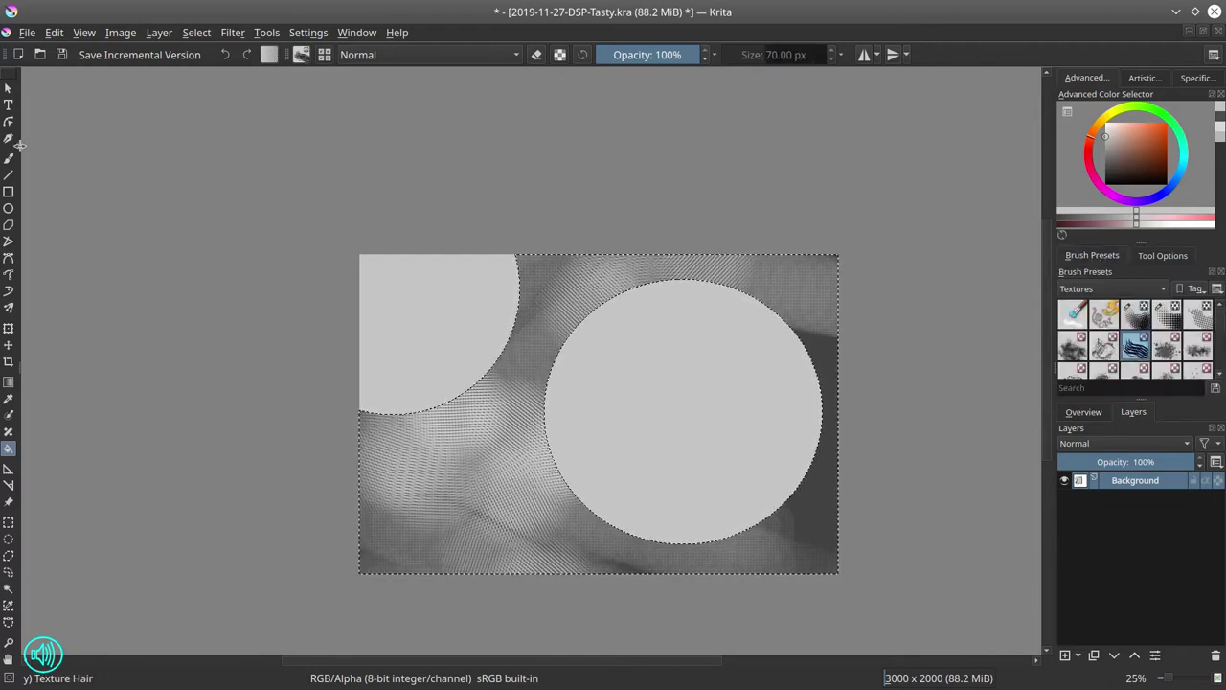
{"action": "key", "text": "b"}
{"action": "left_click", "coordinate": [1105, 173]}
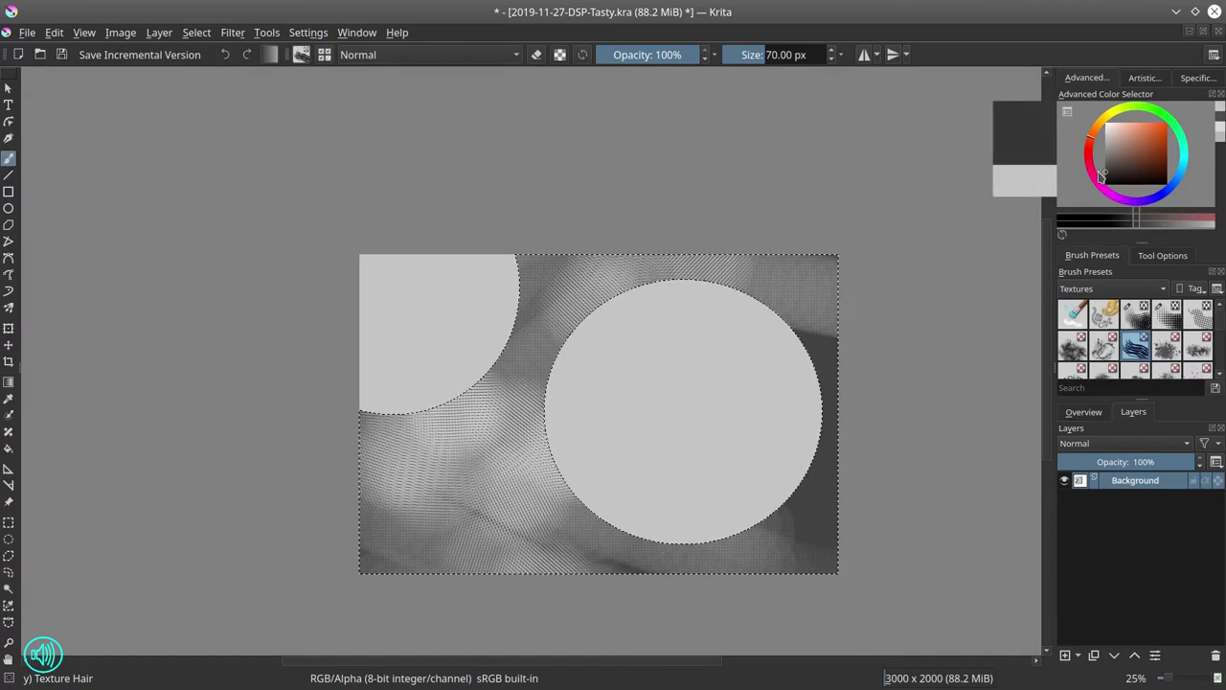
{"action": "left_click_drag", "start_coordinate": [560, 351], "coordinate": [699, 351], "text": "shift"}
{"action": "mouse_move", "coordinate": [527, 257]}
{"action": "left_mouse_down"}
{"action": "mouse_move", "coordinate": [491, 371]}
{"action": "mouse_move", "coordinate": [537, 307]}
{"action": "mouse_move", "coordinate": [471, 274]}
{"action": "mouse_move", "coordinate": [520, 336]}
{"action": "mouse_move", "coordinate": [562, 308]}
{"action": "left_mouse_up"}
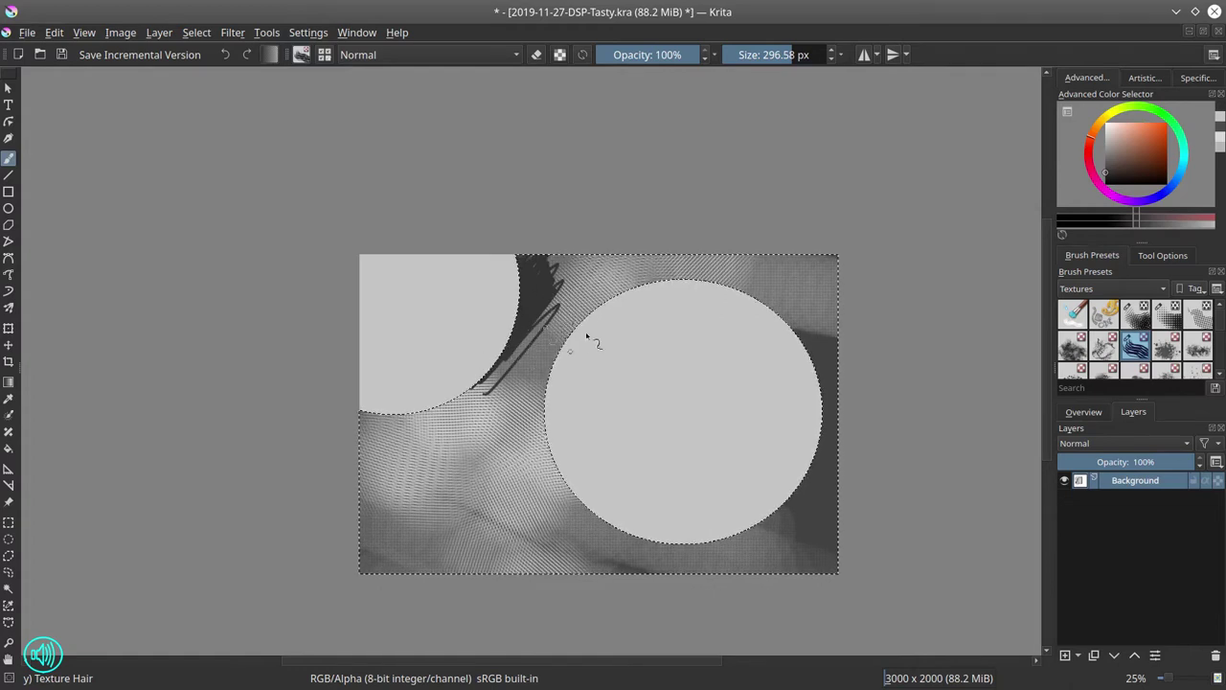
{"action": "key", "text": "ctrl+z"}
{"action": "key", "text": "ctrl+z"}
{"action": "key", "text": "ctrl+z"}
{"action": "key", "text": "ctrl+z"}
Shade the background around both circles in dark gray with the Screentone Moire brush, up to about 701 px, and clear the selection.
{"action": "left_click", "coordinate": [1136, 313]}
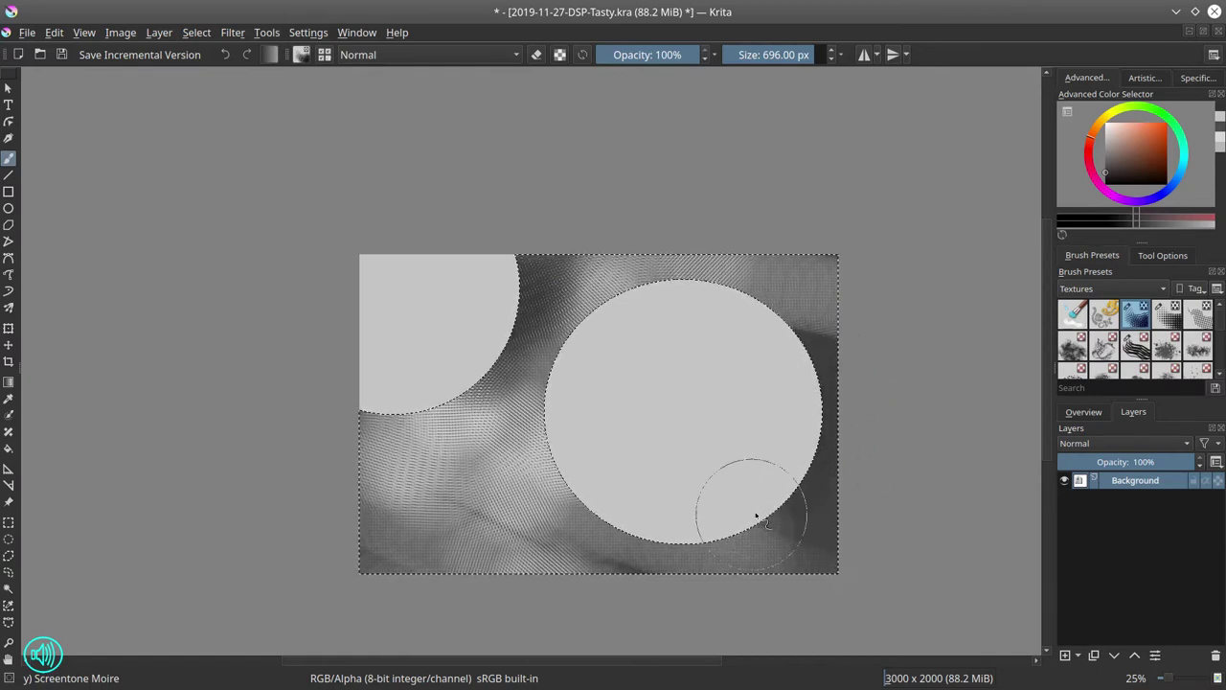
{"action": "mouse_move", "coordinate": [748, 514]}
{"action": "left_mouse_down"}
{"action": "mouse_move", "coordinate": [838, 406]}
{"action": "mouse_move", "coordinate": [819, 373]}
{"action": "mouse_move", "coordinate": [829, 408]}
{"action": "mouse_move", "coordinate": [787, 410]}
{"action": "left_mouse_up"}
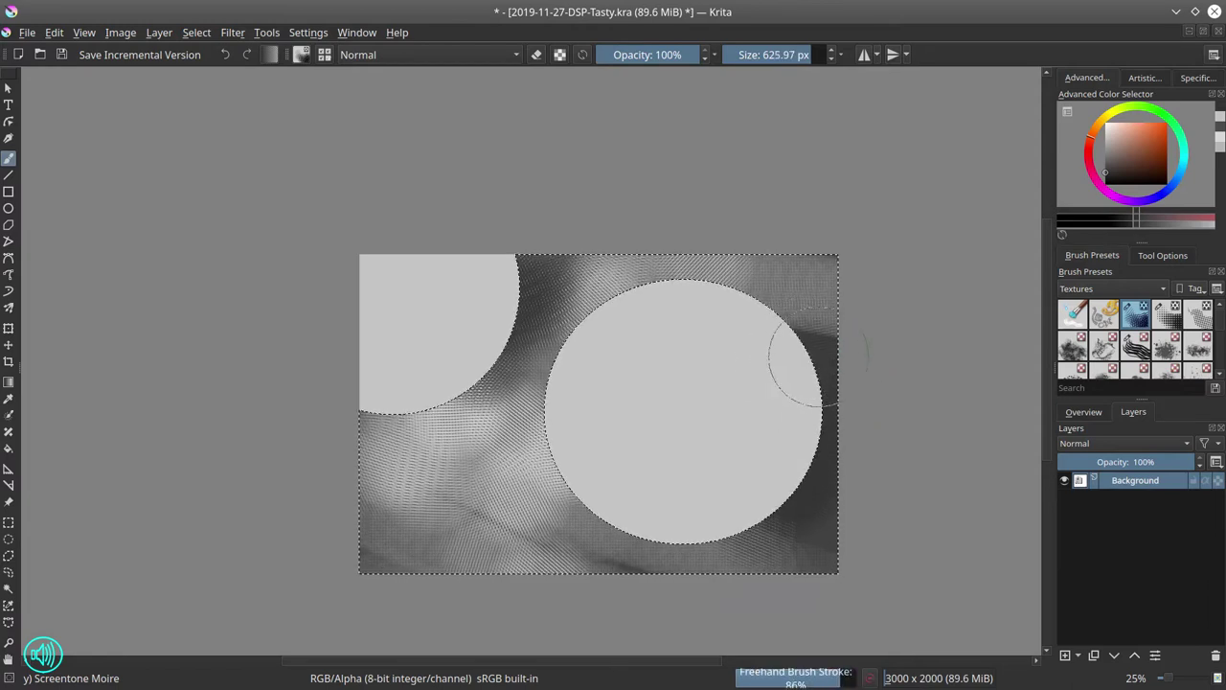
{"action": "key", "text": "bracketleft"}
{"action": "key", "text": "bracketright"}
{"action": "key", "text": "bracketright"}
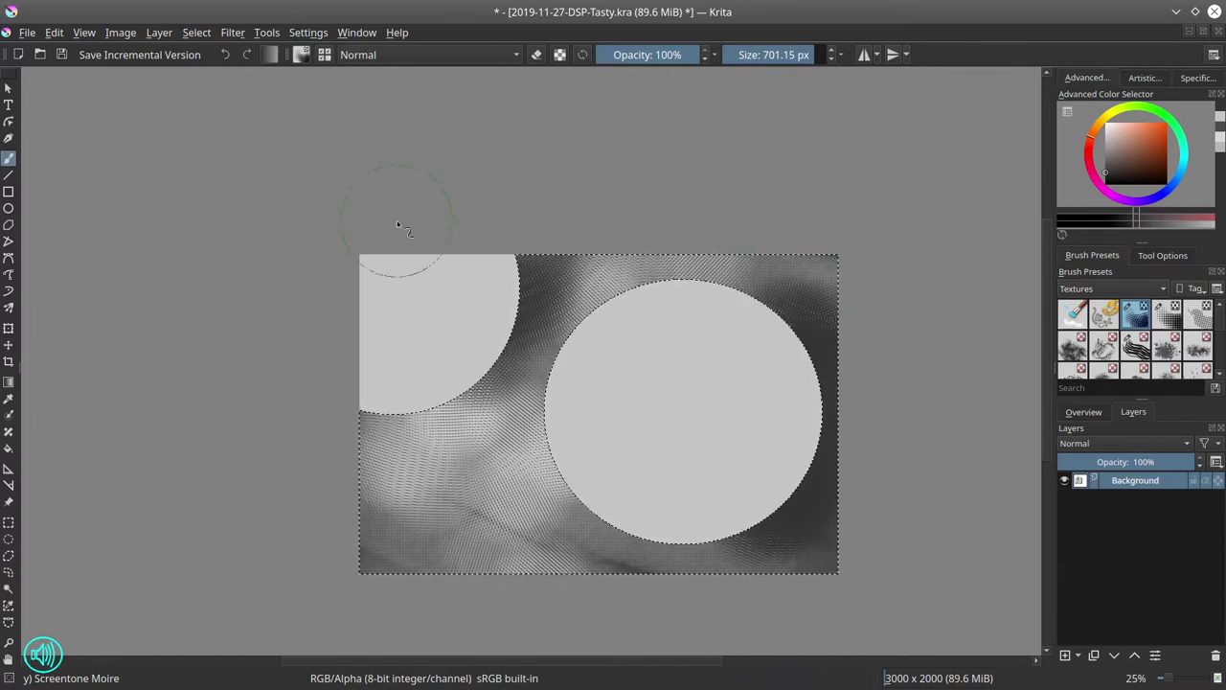
{"action": "left_click", "coordinate": [197, 33]}
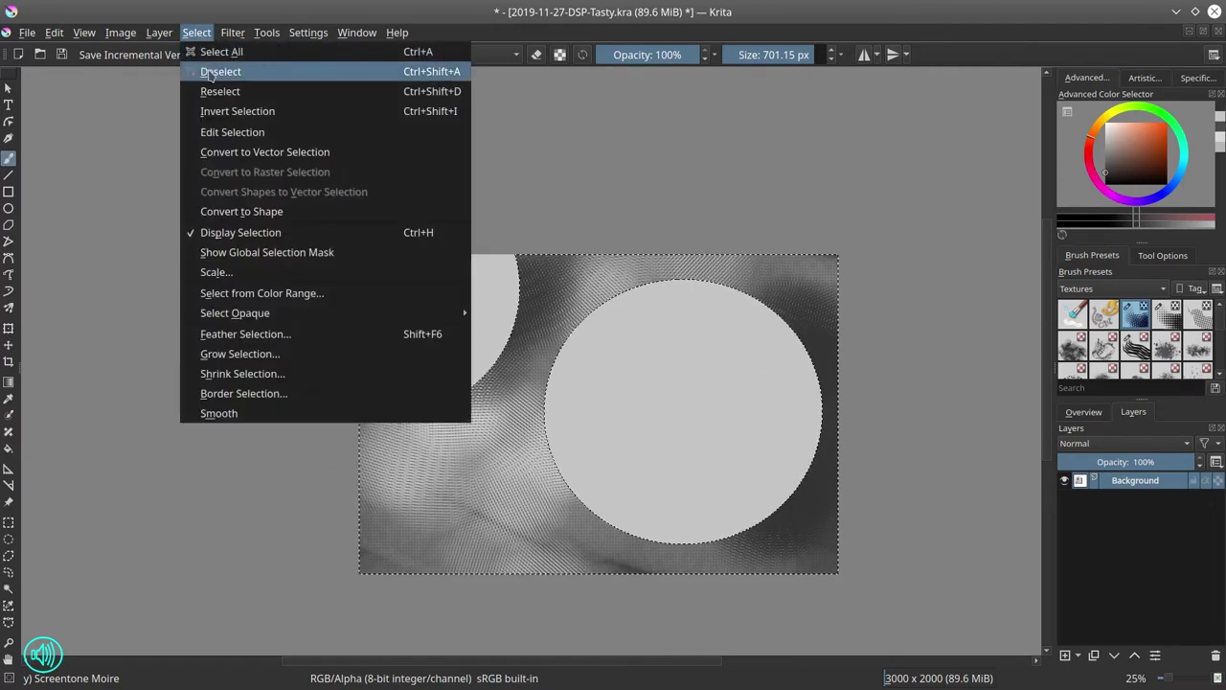
{"action": "left_click", "coordinate": [213, 75]}
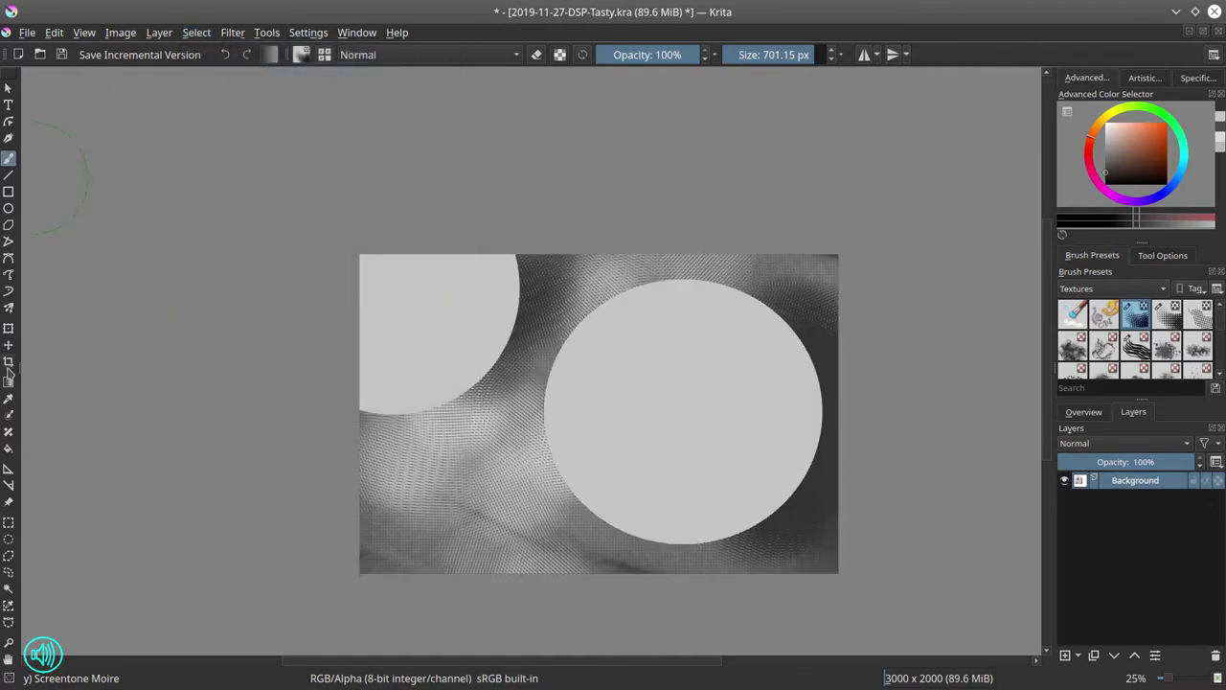
Select both light gray circles with the Contiguous Area Selection tool, using a fuzziness of 1.
{"action": "left_click", "coordinate": [8, 590]}
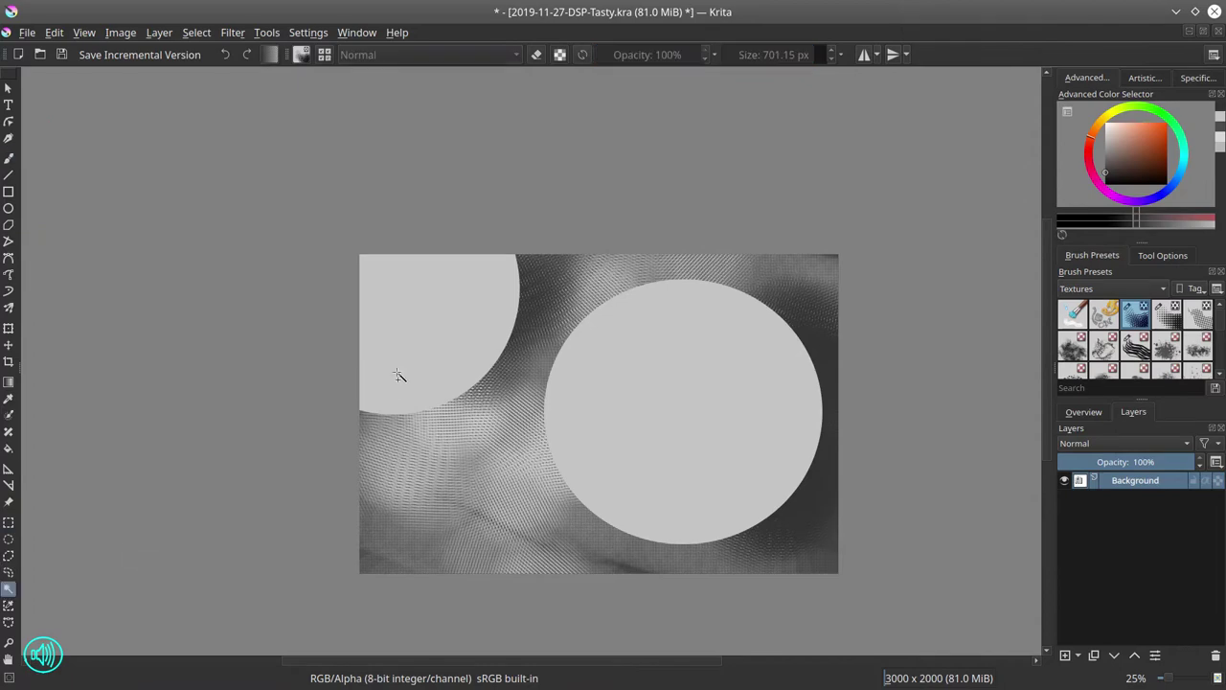
{"action": "left_click", "coordinate": [573, 505]}
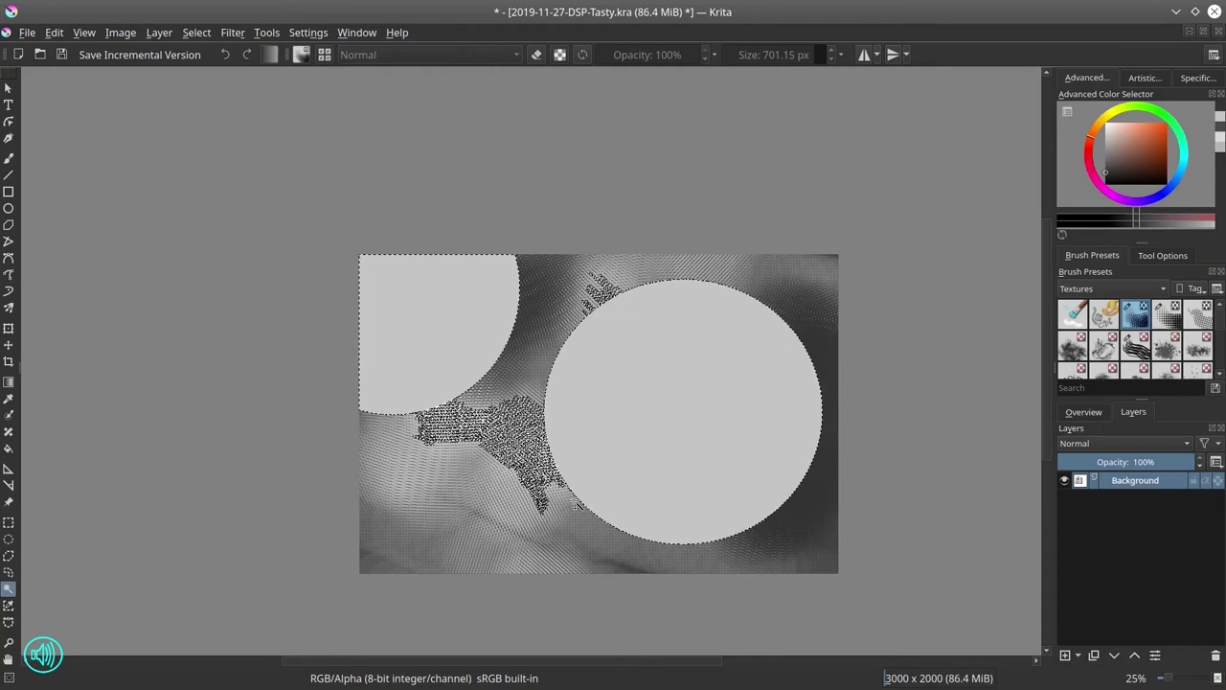
{"action": "key", "text": "ctrl+shift+a"}
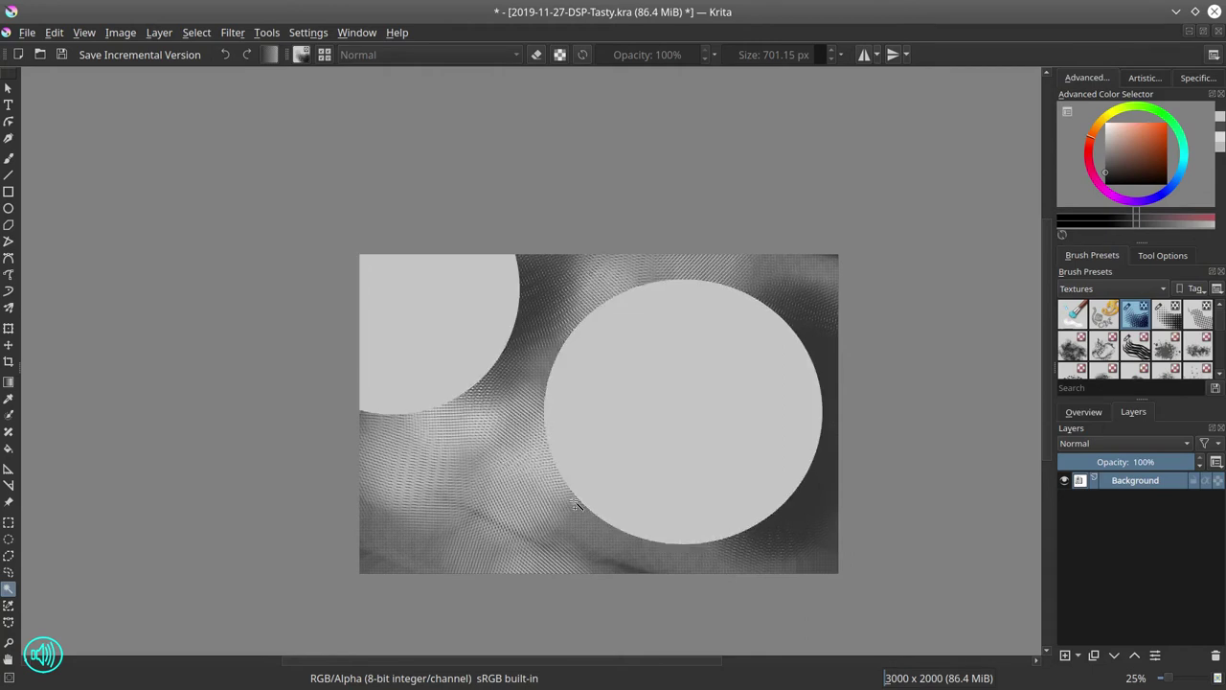
{"action": "left_click", "coordinate": [1174, 256]}
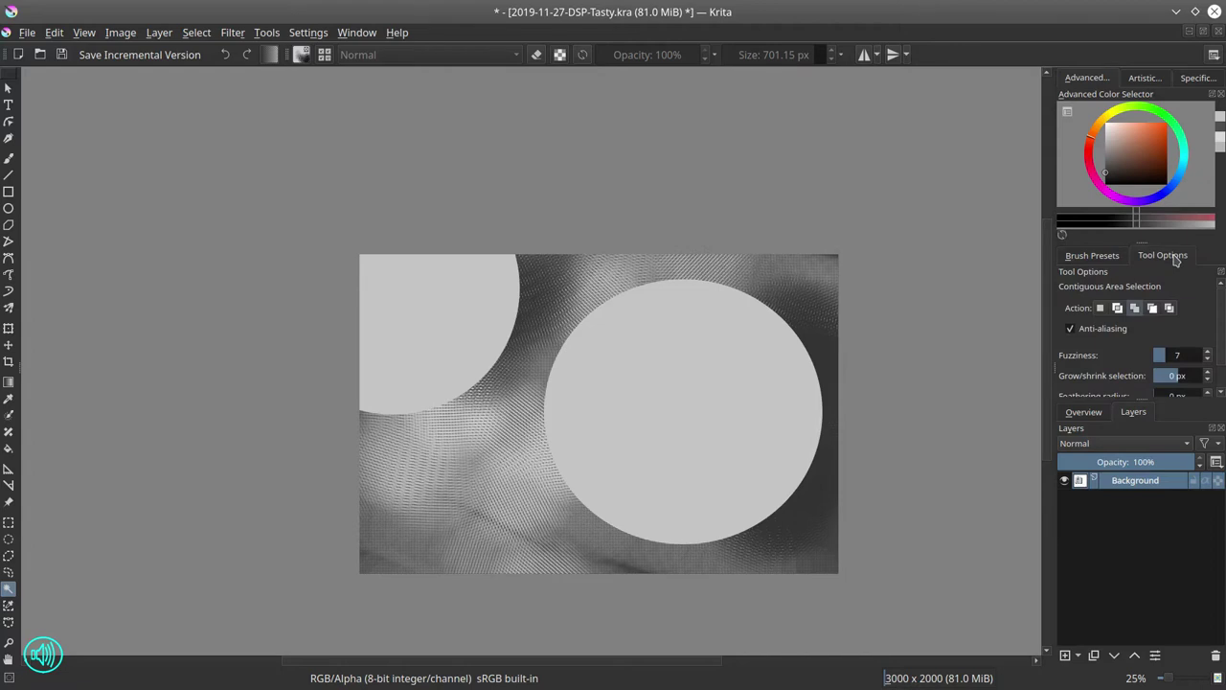
{"action": "left_click_drag", "start_coordinate": [1163, 355], "coordinate": [1150, 355]}
{"action": "left_click", "coordinate": [652, 408]}
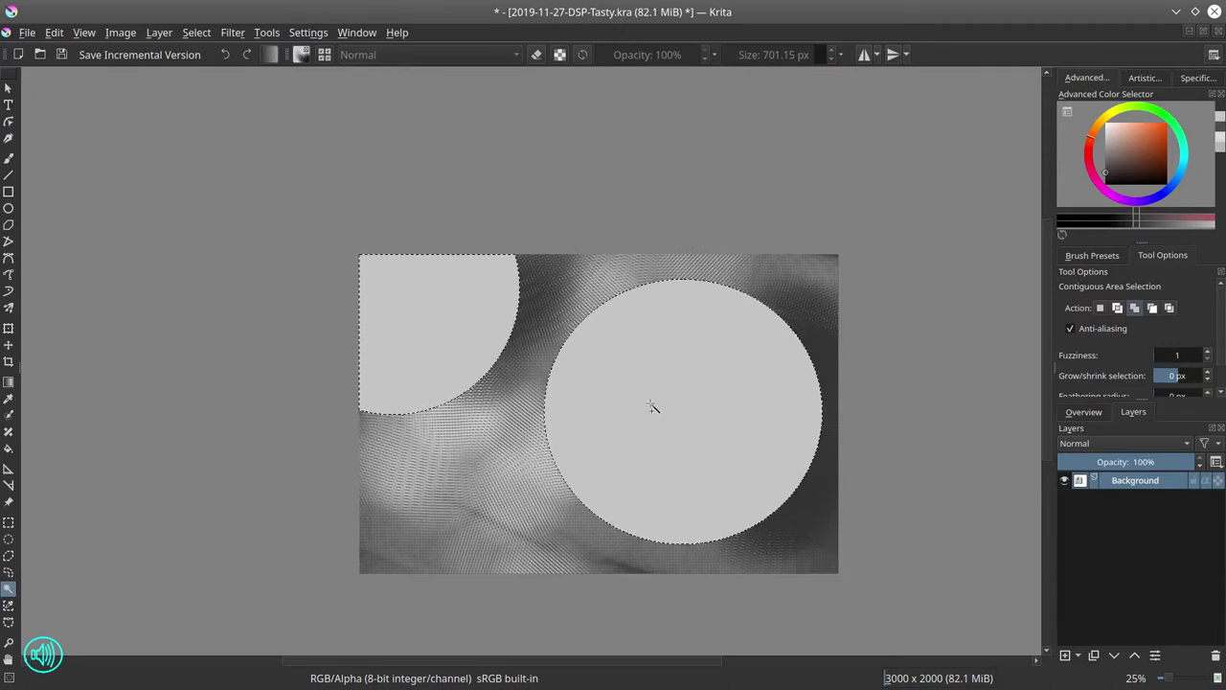
Add a new layer, fill the selected circles on it with light gray sampled from the canvas, and deselect.
{"action": "left_click", "coordinate": [1066, 656]}
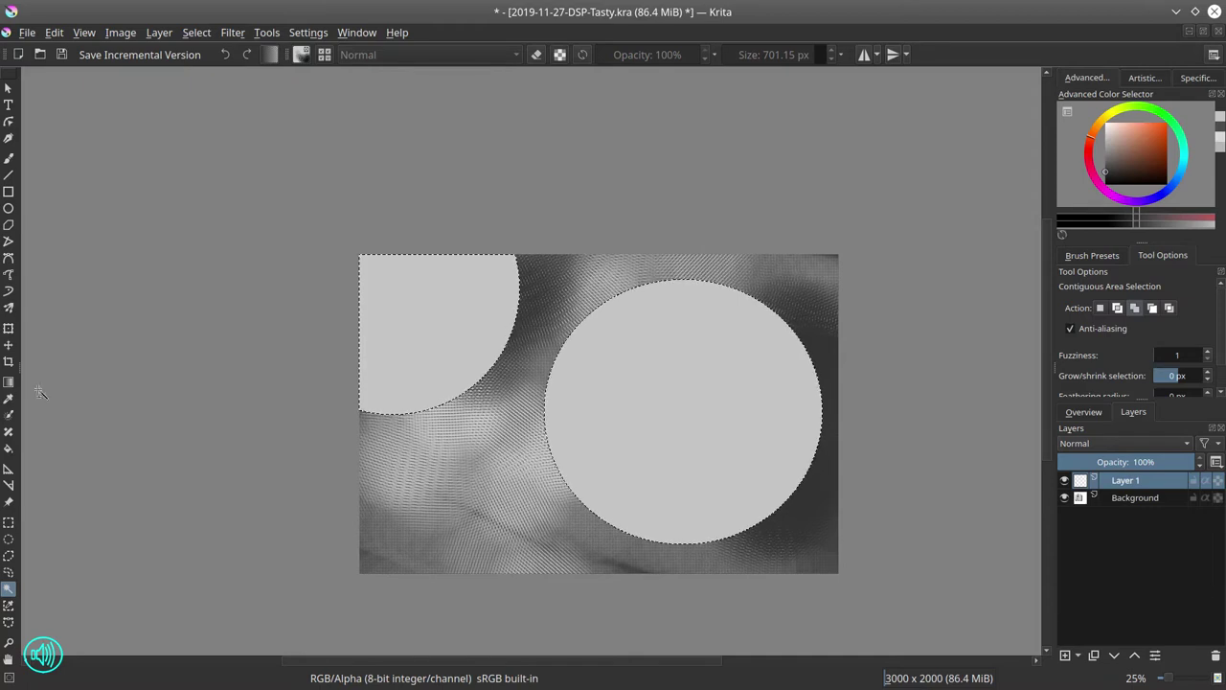
{"action": "left_click", "coordinate": [9, 397]}
{"action": "left_click", "coordinate": [613, 450]}
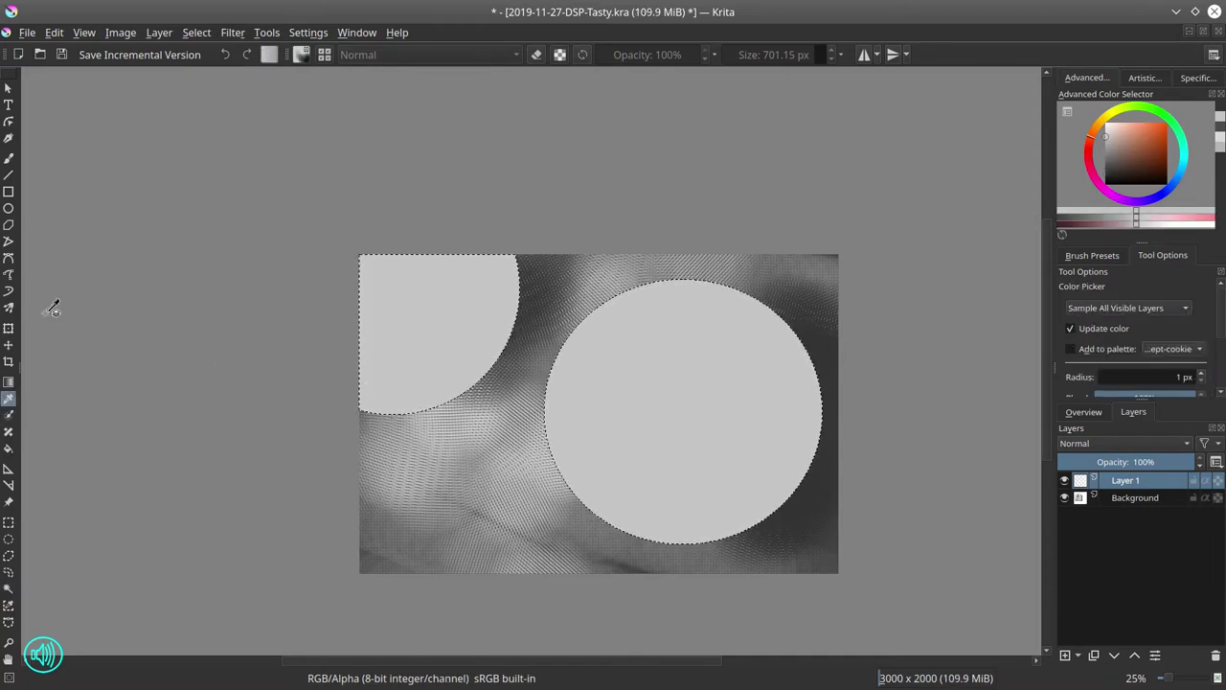
{"action": "left_click", "coordinate": [8, 447]}
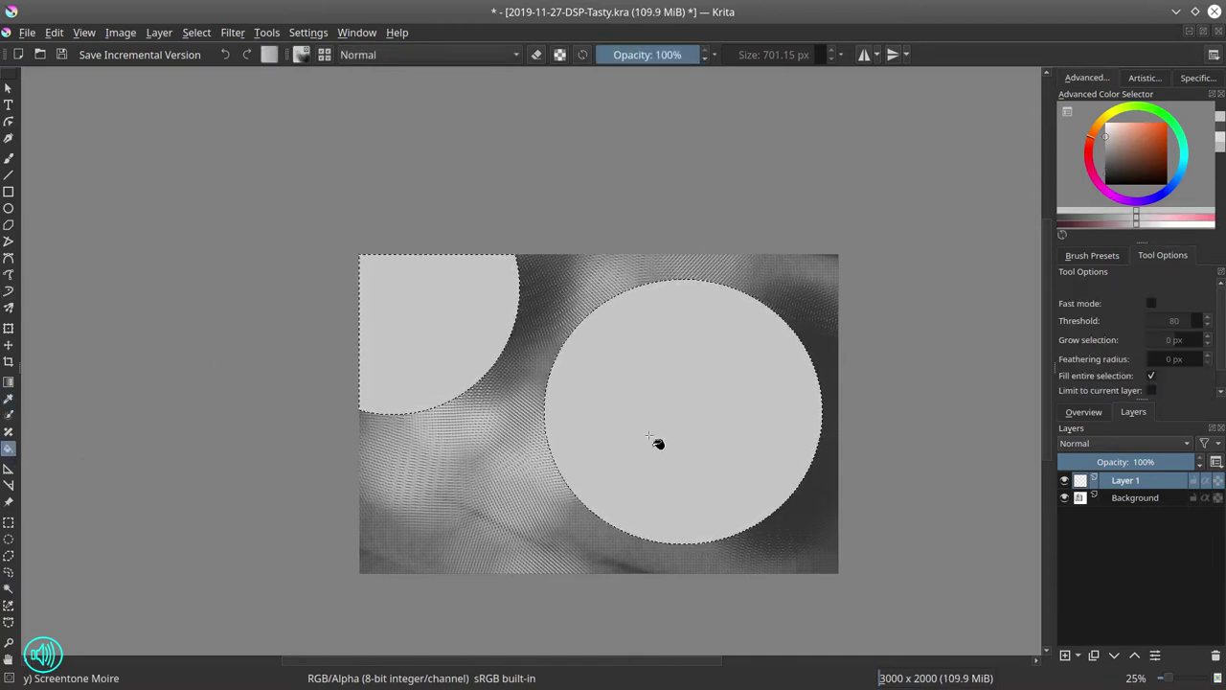
{"action": "left_click", "coordinate": [194, 35]}
{"action": "left_click", "coordinate": [196, 71]}
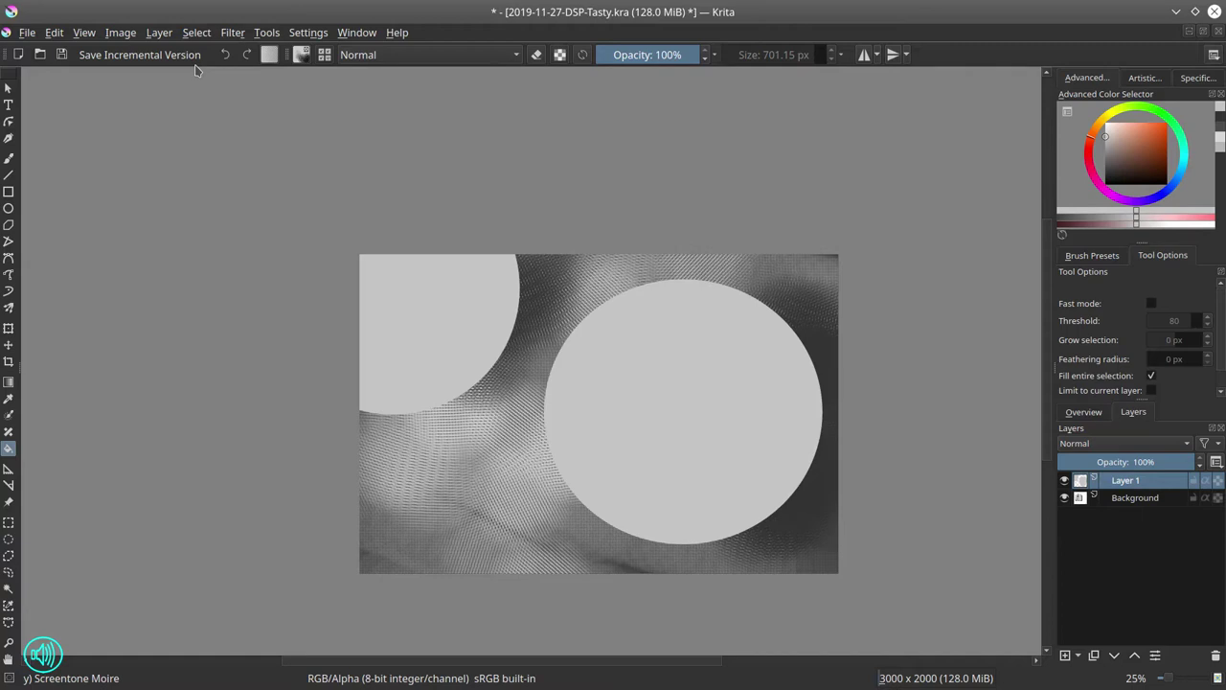
Make elliptical selections inside the two light gray circles, about 1156 px wide at the canvas's upper left corner and about 1480 px in the large circle.
{"action": "left_click", "coordinate": [8, 540]}
{"action": "left_click_drag", "start_coordinate": [322, 217], "coordinate": [505, 393]}
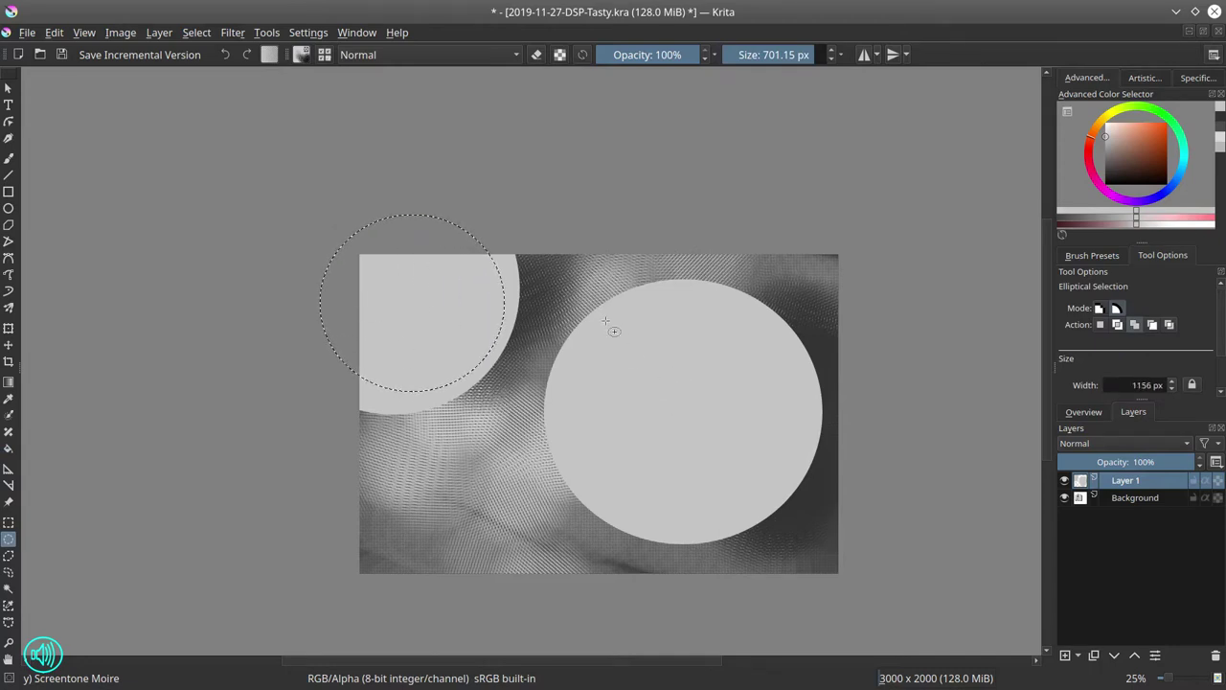
{"action": "left_click_drag", "start_coordinate": [568, 291], "coordinate": [805, 531]}
Fill the two inner circular selections with dark grayish brown on a new layer, and deselect.
{"action": "left_click", "coordinate": [1065, 656]}
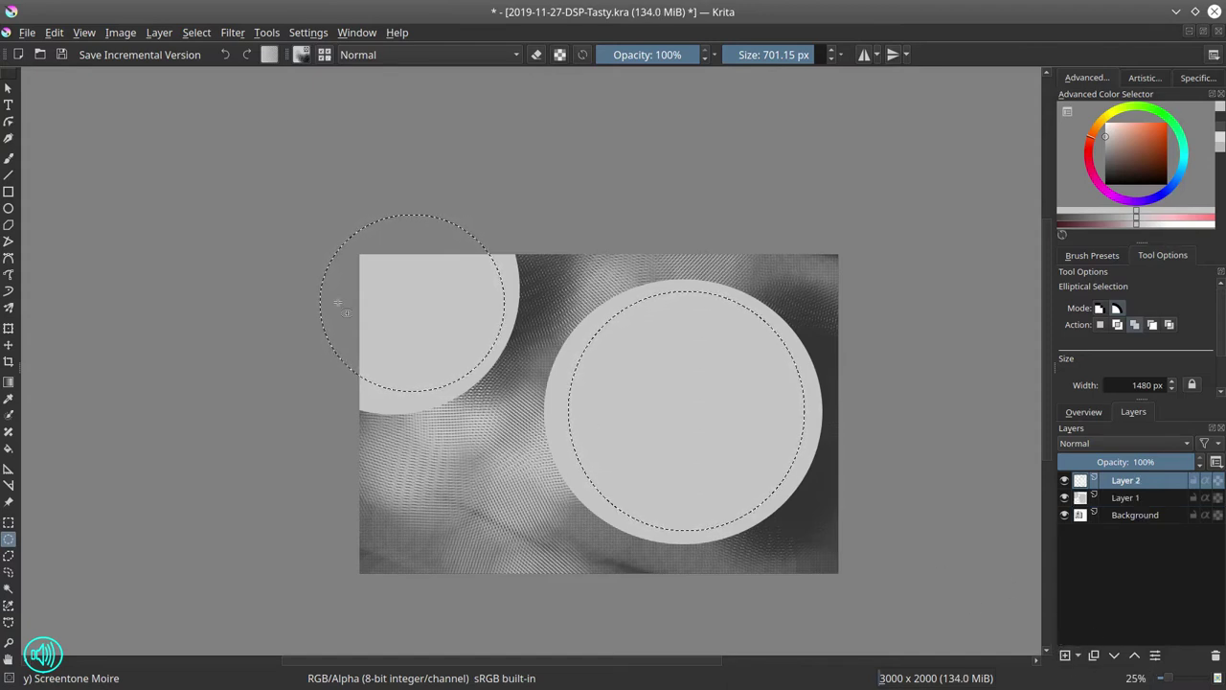
{"action": "left_click", "coordinate": [1123, 168]}
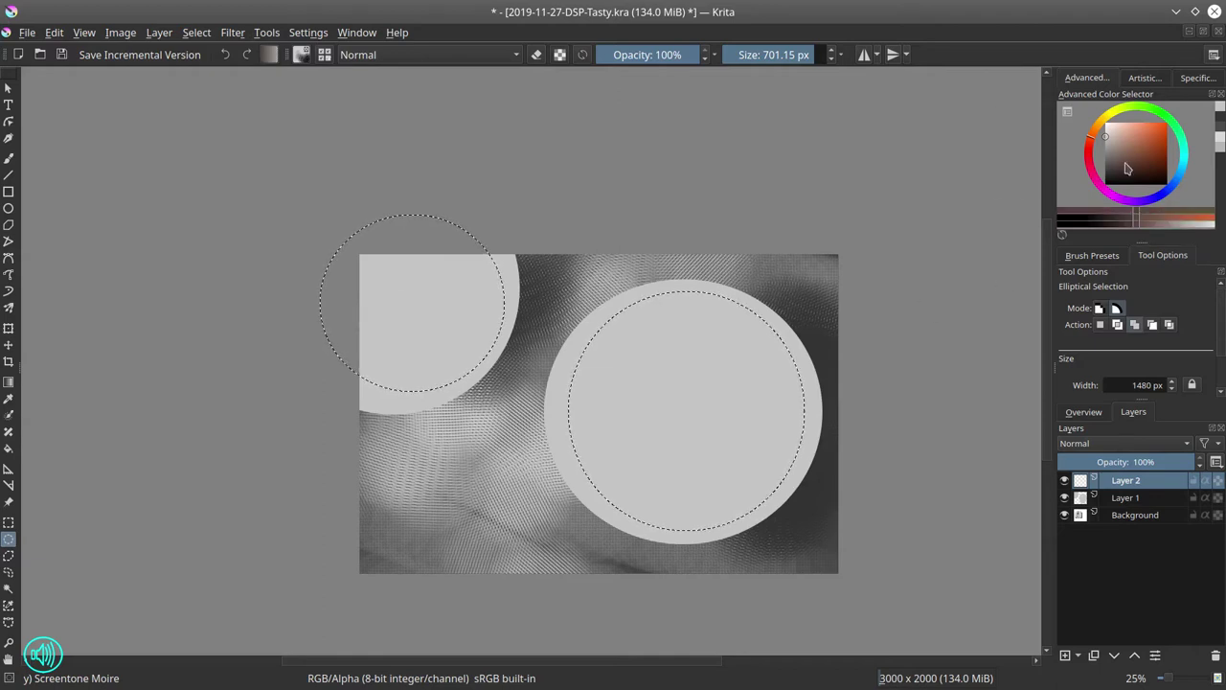
{"action": "left_click", "coordinate": [9, 448]}
{"action": "left_click", "coordinate": [419, 339]}
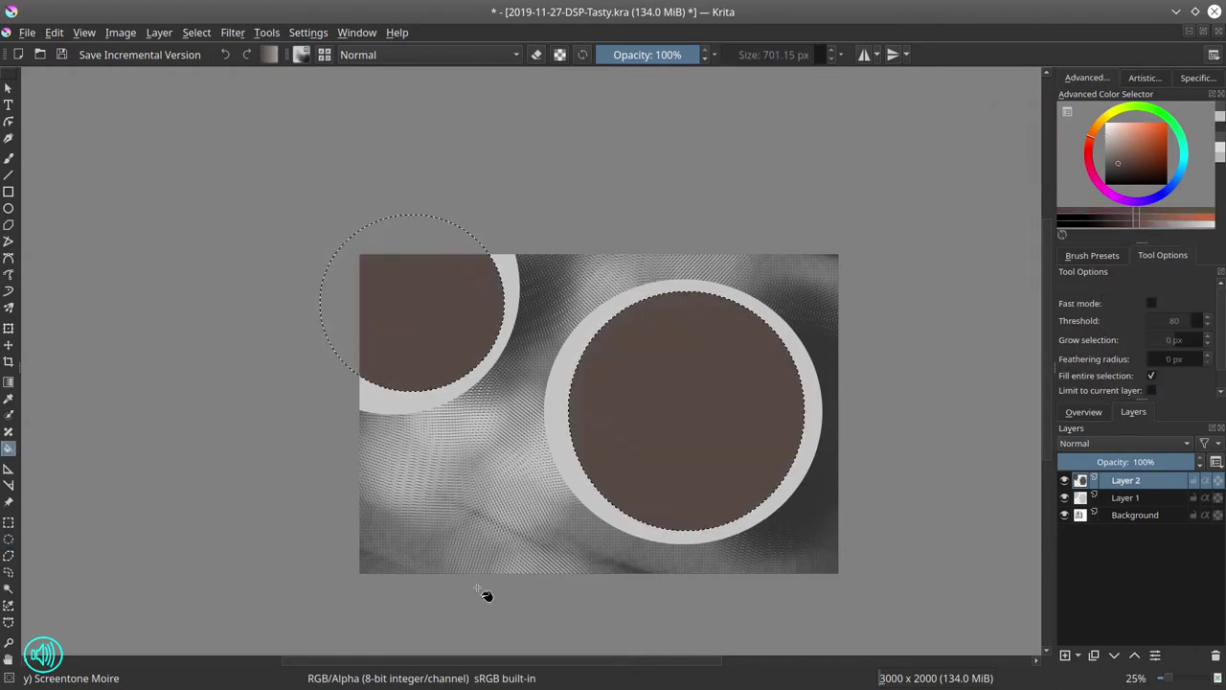
{"action": "left_click", "coordinate": [197, 33]}
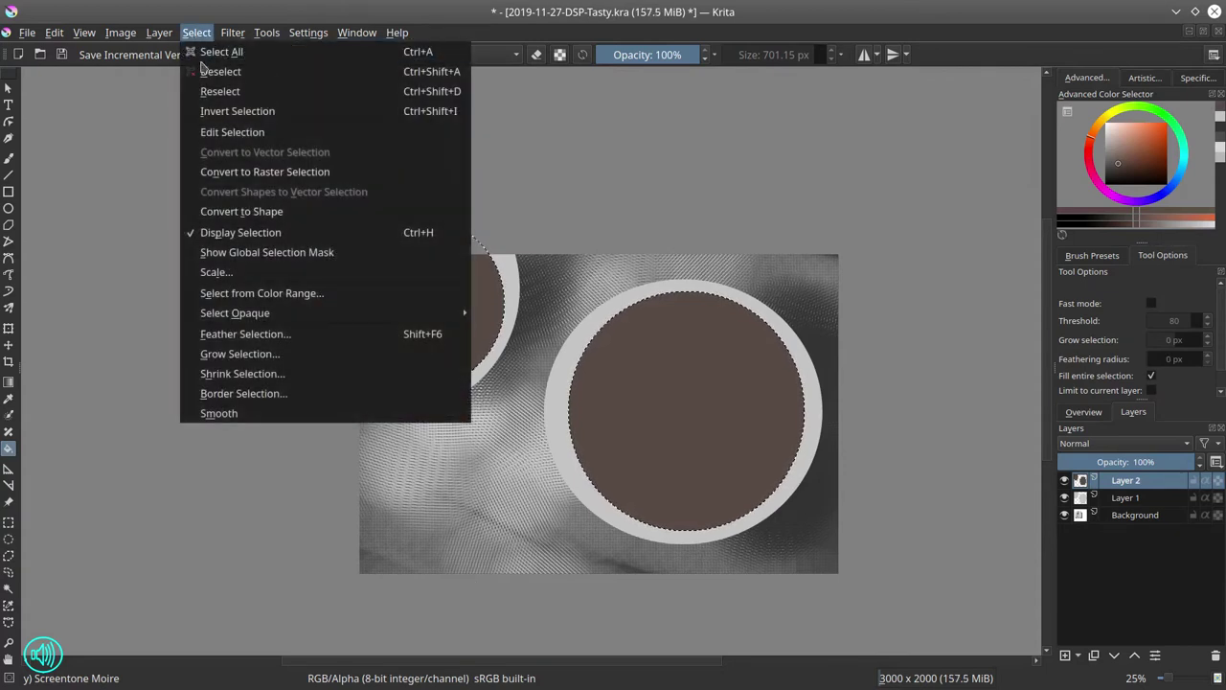
{"action": "left_click", "coordinate": [372, 241]}
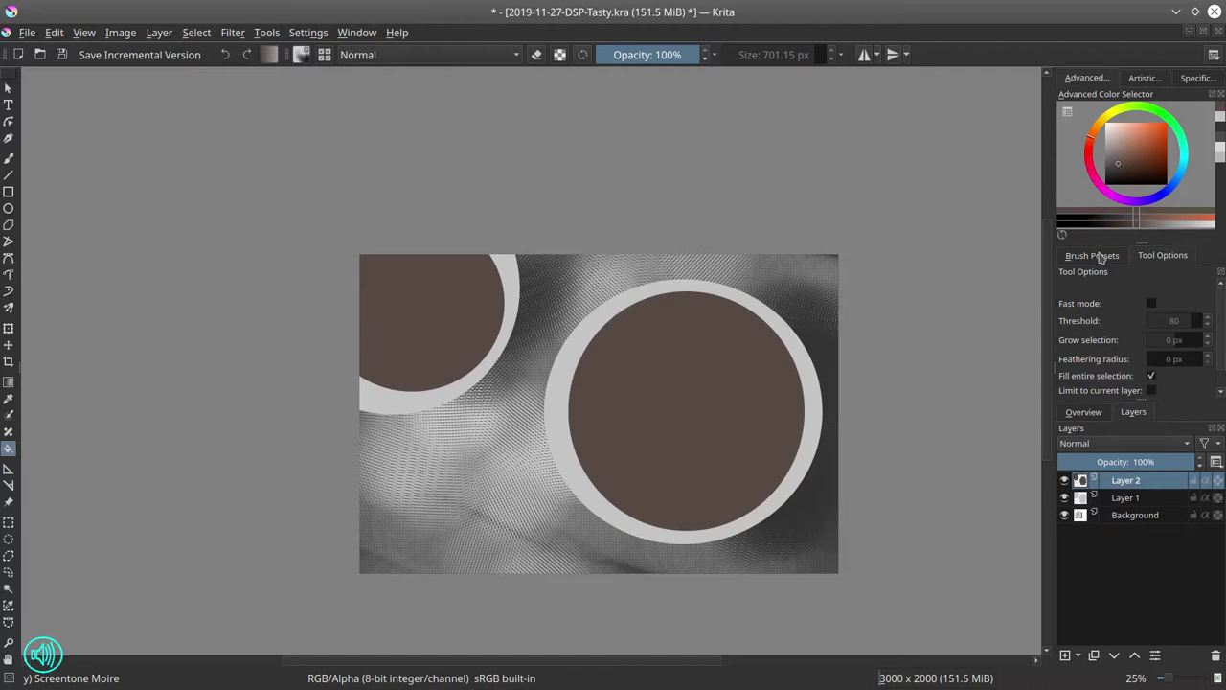
Dab lighter grayish brown patches onto the corner circle's brown area with the Screentone Pressure brush at about 555 px.
{"action": "left_click", "coordinate": [1092, 254]}
{"action": "left_click", "coordinate": [1171, 324]}
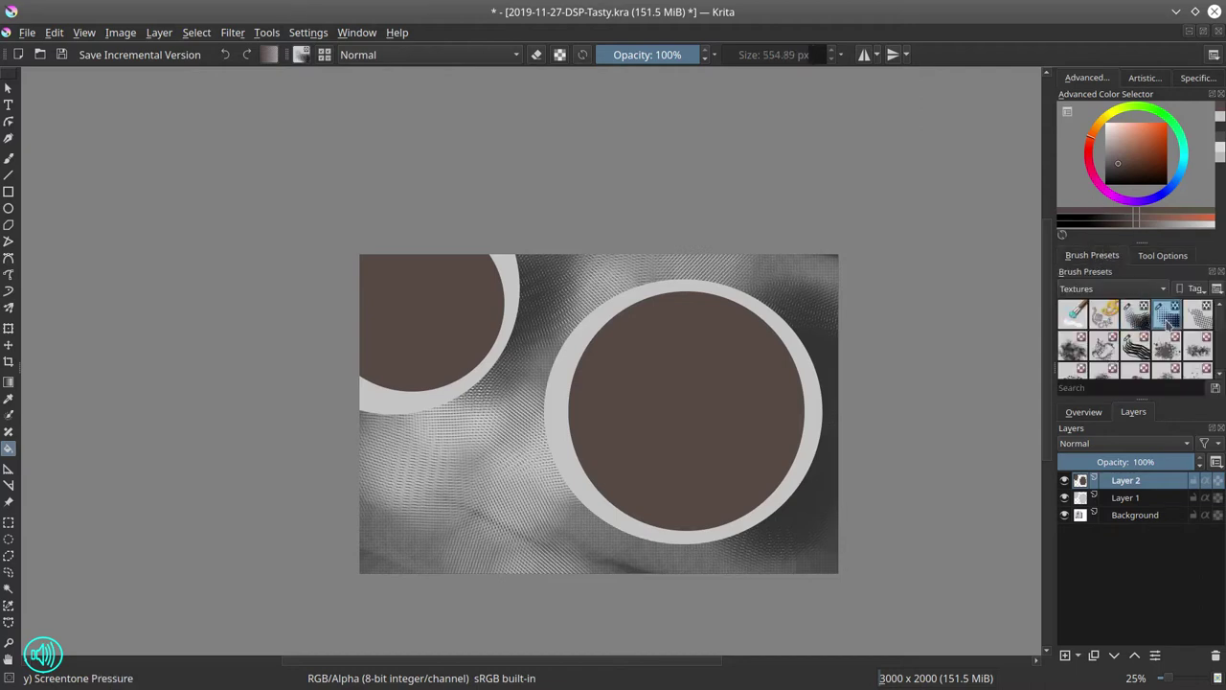
{"action": "left_click", "coordinate": [1118, 150]}
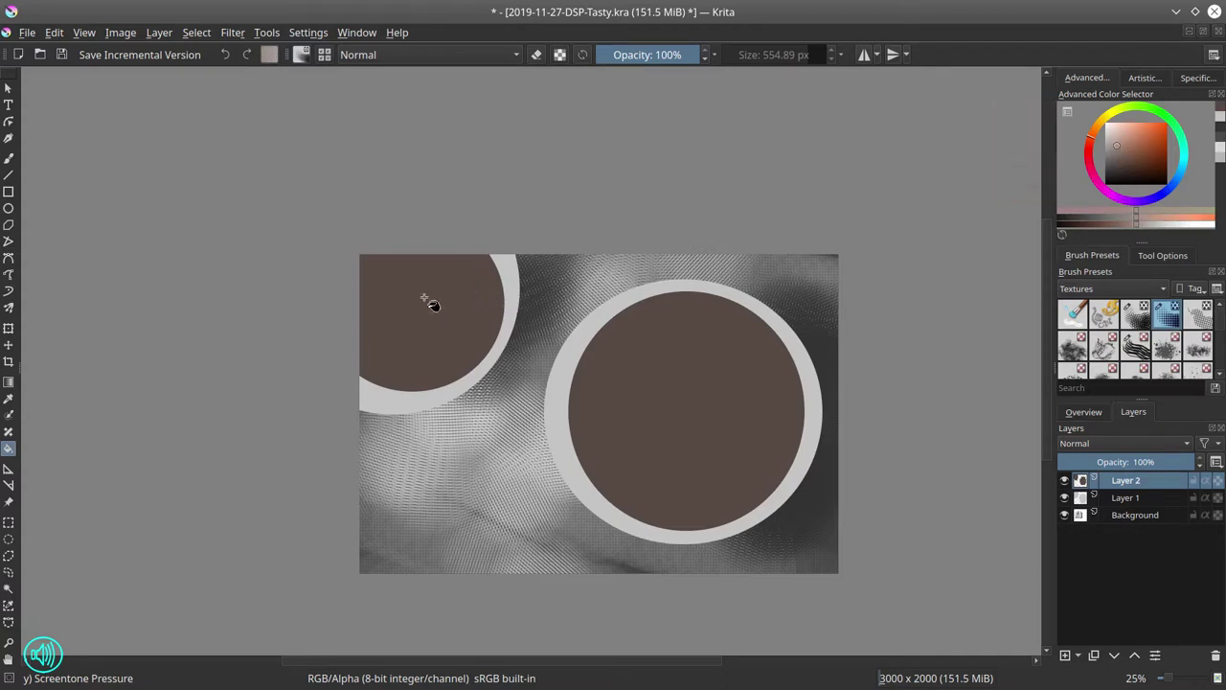
{"action": "left_click", "coordinate": [9, 159]}
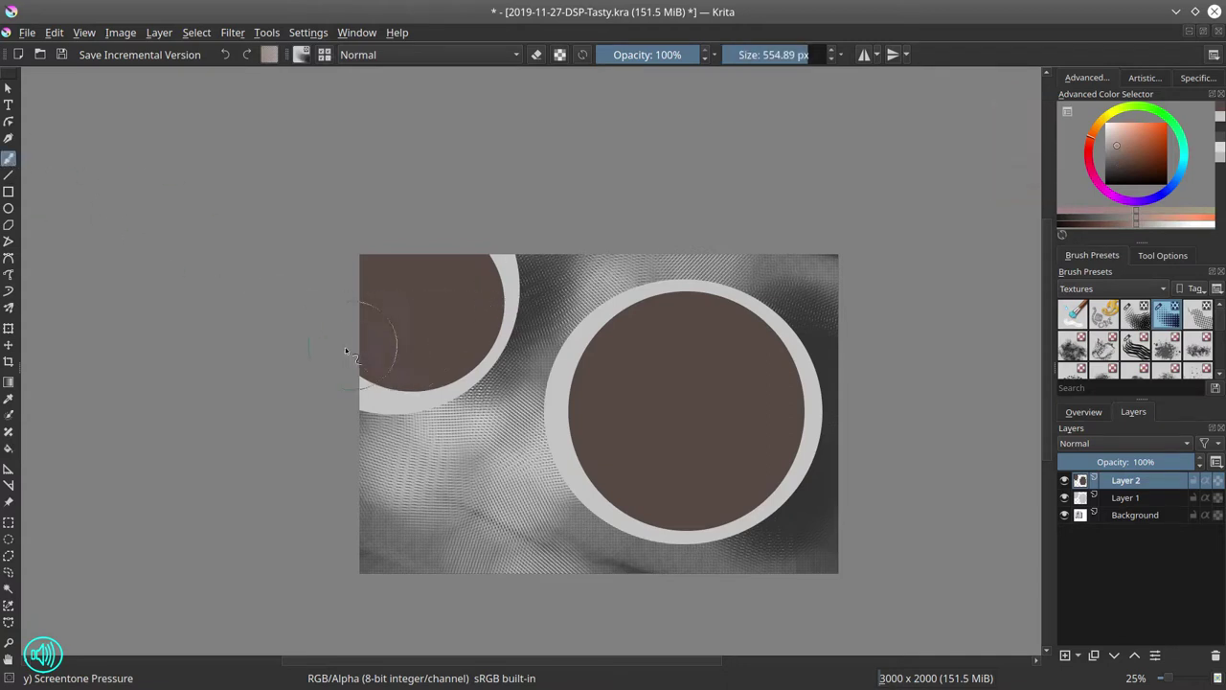
{"action": "left_click_drag", "start_coordinate": [354, 352], "coordinate": [397, 355]}
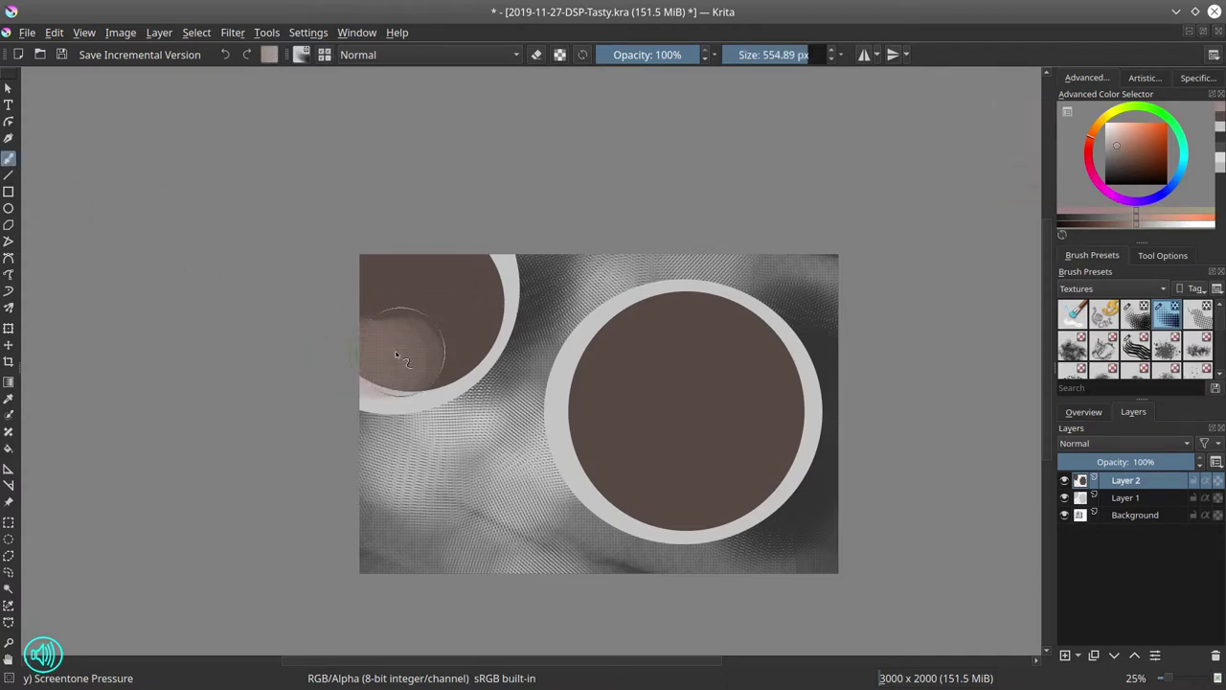
{"action": "left_click", "coordinate": [464, 287]}
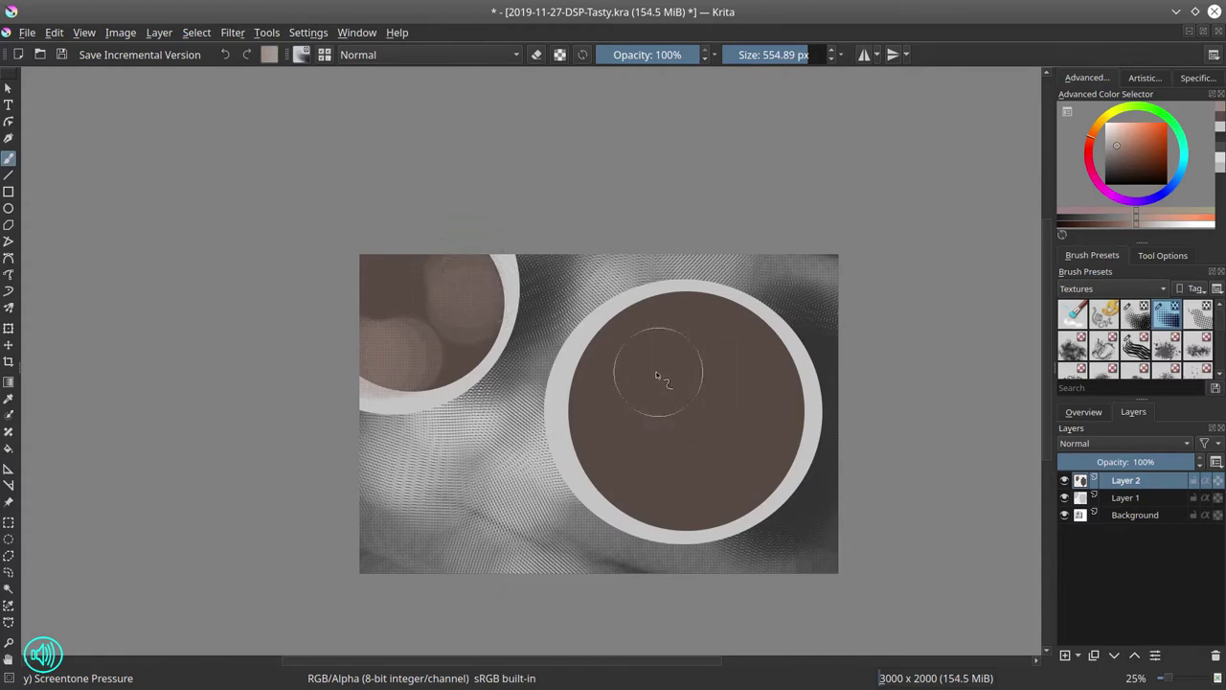
Reduce the brush to about 458 px and dab a lighter grayish brown patch near the right edge of the large brown circle.
{"action": "left_click_drag", "start_coordinate": [743, 421], "coordinate": [703, 424], "text": "shift"}
{"action": "key", "text": "bracketleft"}
{"action": "left_click", "coordinate": [736, 446]}
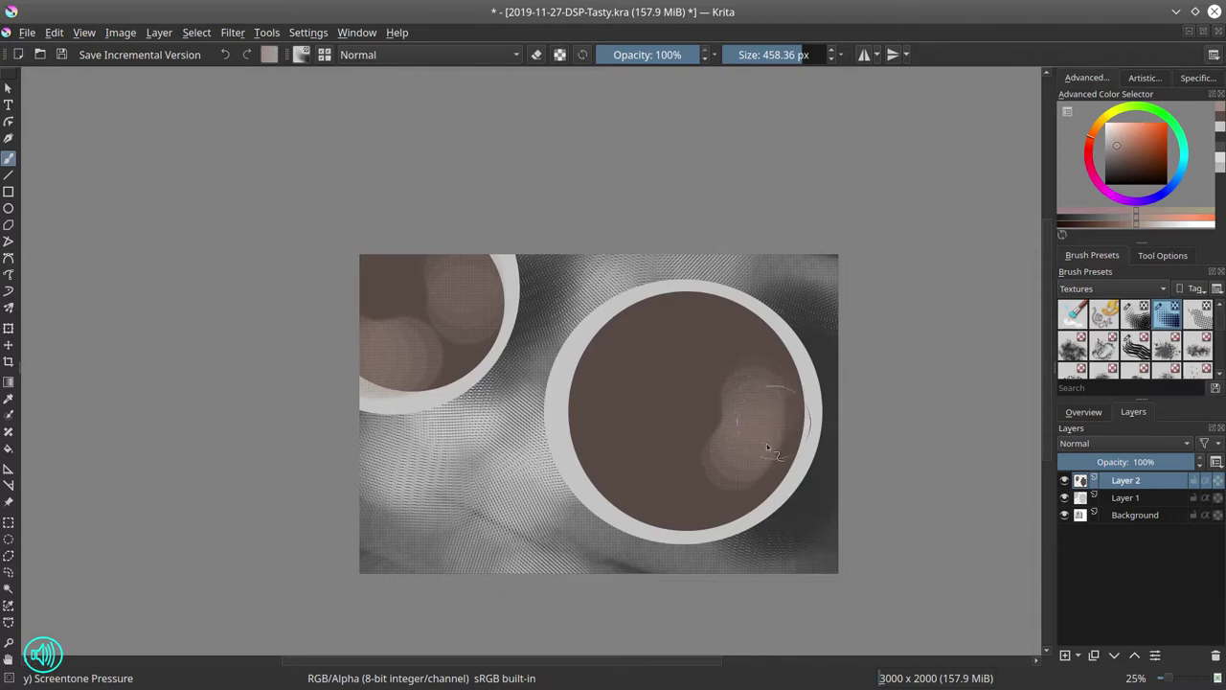
{"action": "left_click", "coordinate": [767, 412]}
Paint a pale salmon highlight over the light patch in the large circle with the brush reduced to about 332 px.
{"action": "left_click", "coordinate": [1124, 131]}
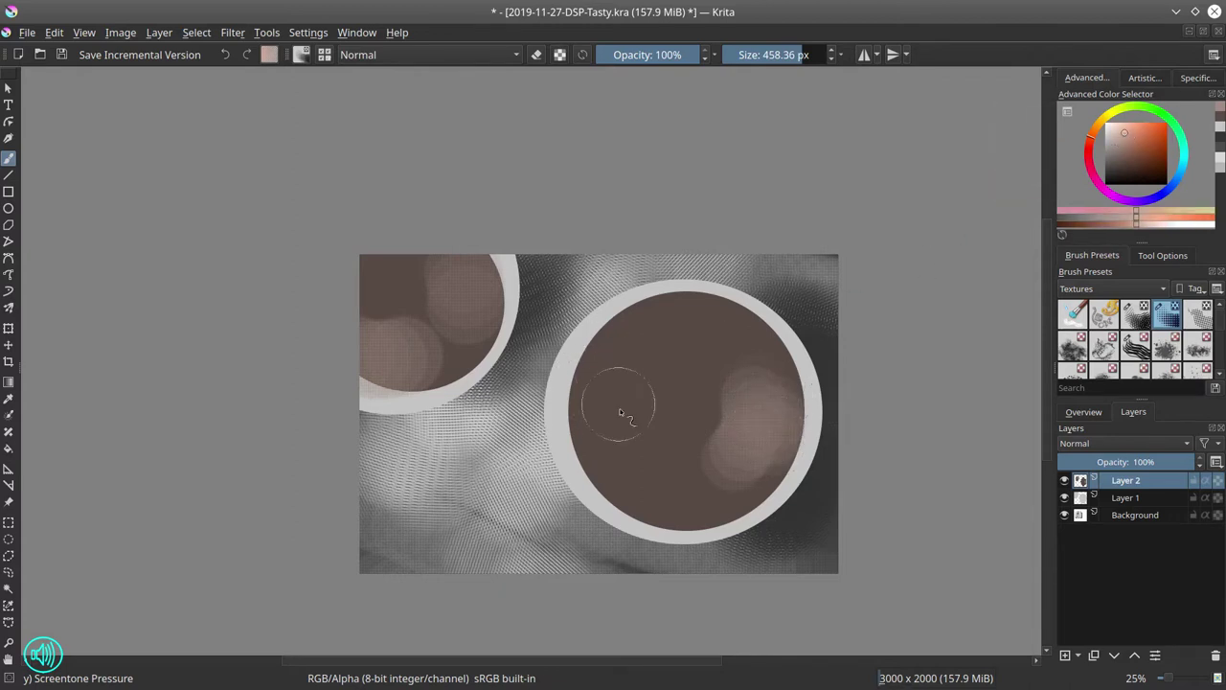
{"action": "key", "text": "bracketleft"}
{"action": "key", "text": "bracketleft"}
{"action": "key", "text": "bracketleft"}
{"action": "left_click", "coordinate": [767, 417]}
{"action": "left_click_drag", "start_coordinate": [758, 471], "coordinate": [766, 446]}
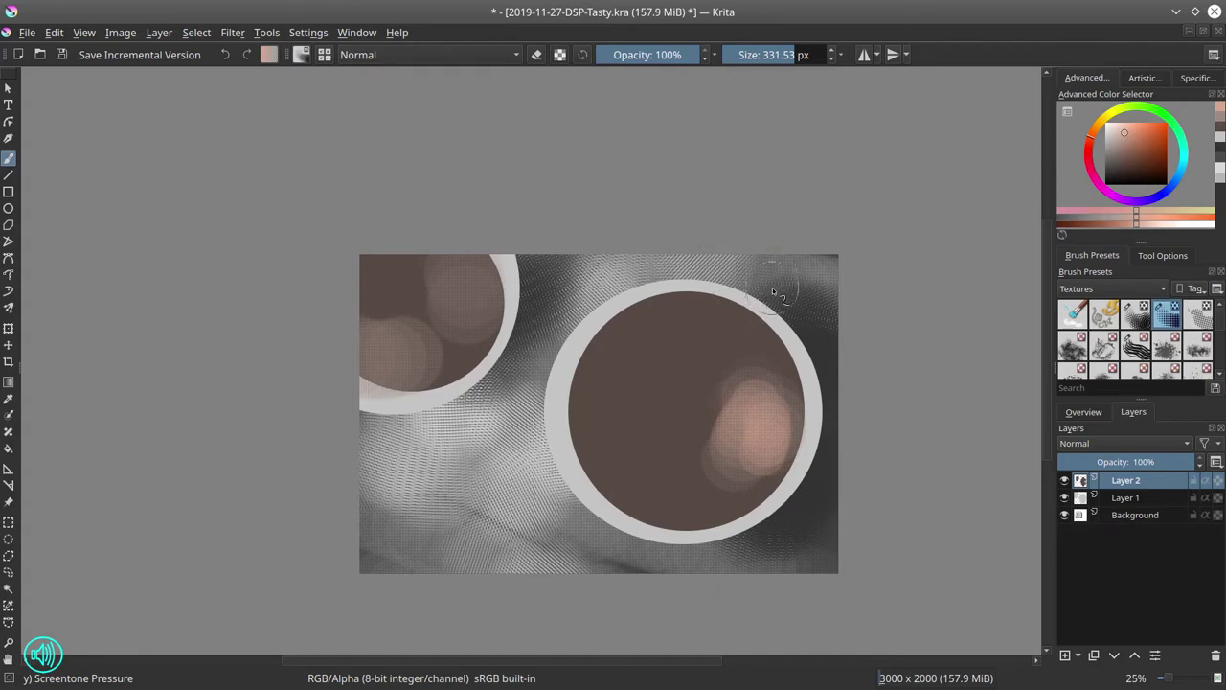
Cover the corner circle's brown area with dark green splatter using the Texture Large Splat brush at about 467 px.
{"action": "left_click", "coordinate": [1169, 353]}
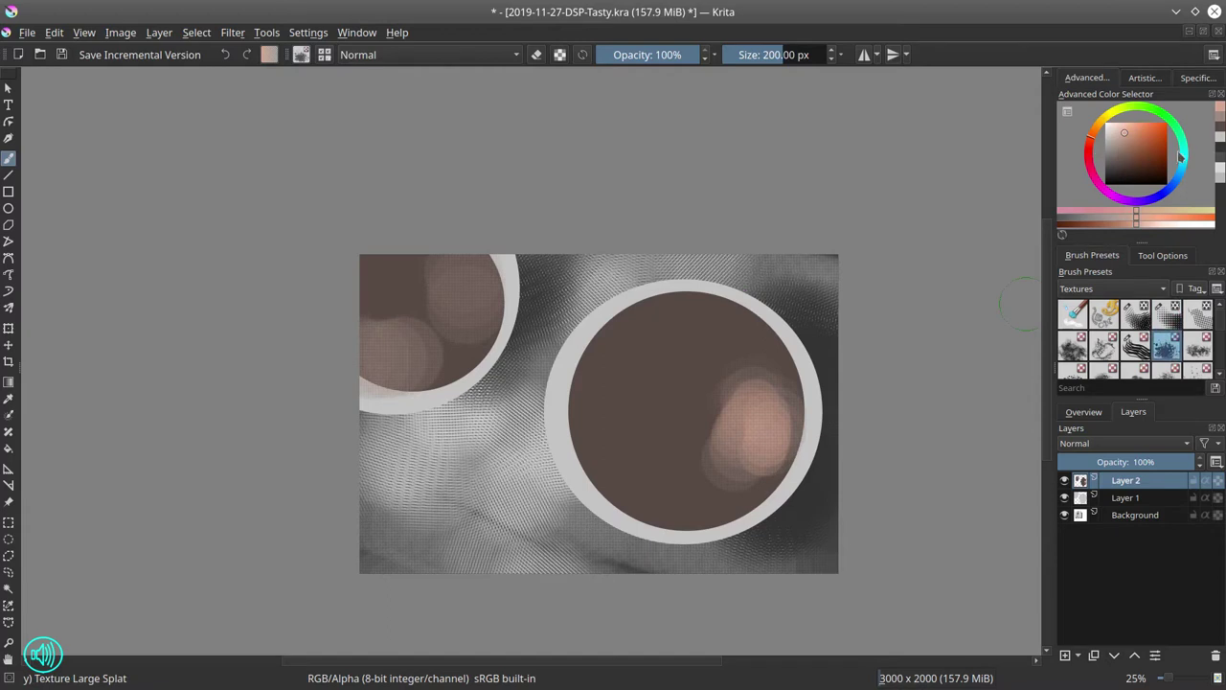
{"action": "left_click_drag", "start_coordinate": [1181, 156], "coordinate": [1177, 130]}
{"action": "left_click", "coordinate": [1151, 166]}
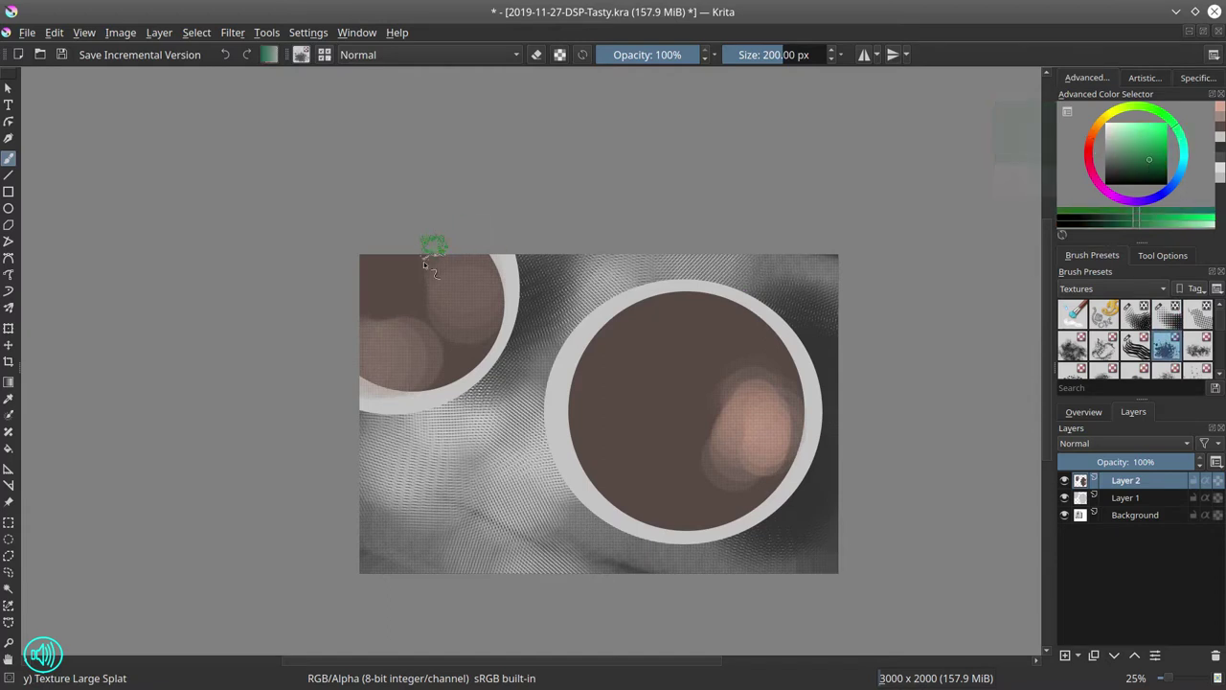
{"action": "left_click_drag", "start_coordinate": [388, 287], "coordinate": [452, 288], "text": "shift"}
{"action": "left_click", "coordinate": [385, 301]}
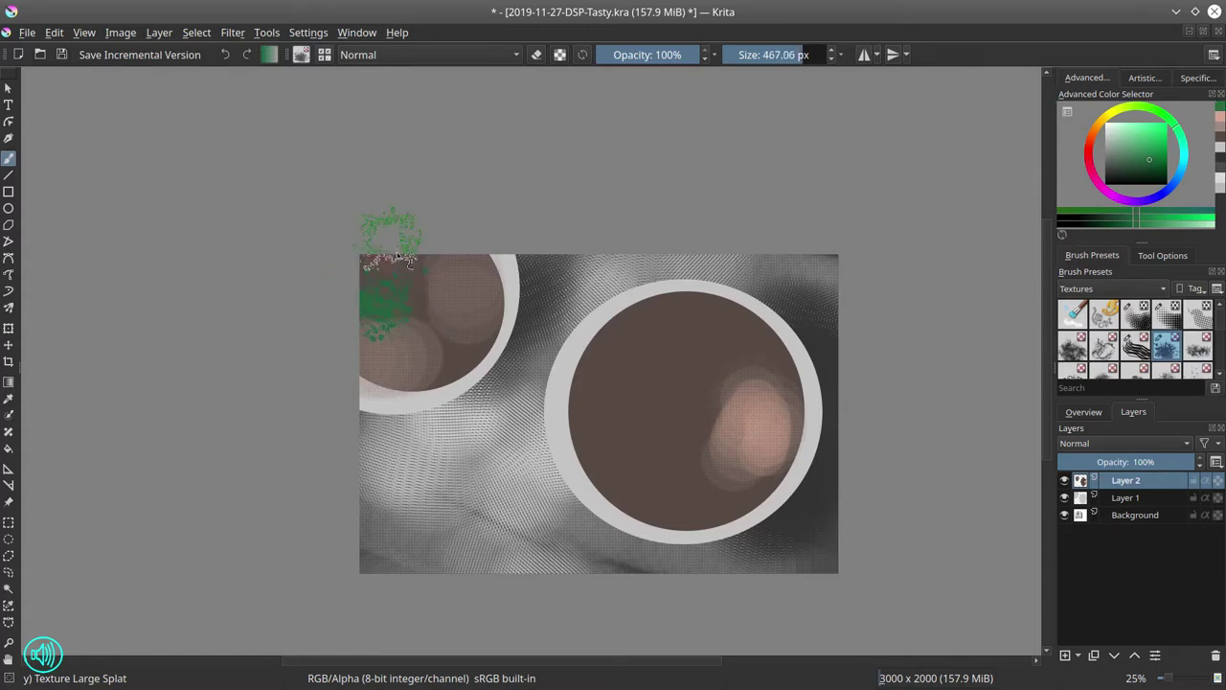
{"action": "left_click", "coordinate": [389, 263]}
{"action": "mouse_move", "coordinate": [406, 290]}
{"action": "left_mouse_down"}
{"action": "mouse_move", "coordinate": [385, 350]}
{"action": "mouse_move", "coordinate": [395, 362]}
{"action": "mouse_move", "coordinate": [435, 360]}
{"action": "mouse_move", "coordinate": [455, 273]}
{"action": "mouse_move", "coordinate": [466, 286]}
{"action": "mouse_move", "coordinate": [465, 247]}
{"action": "mouse_move", "coordinate": [405, 295]}
{"action": "mouse_move", "coordinate": [433, 278]}
{"action": "left_mouse_up"}
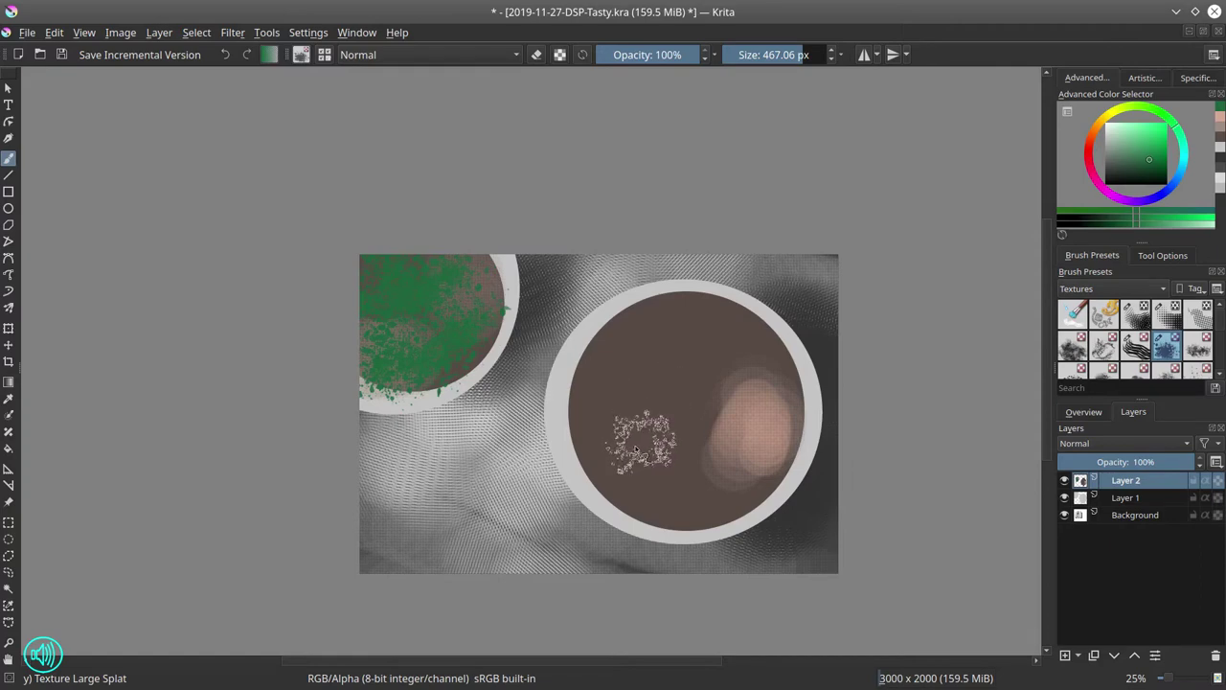
Splatter dark green over the large brown circle around the salmon patch with the brush at about 429 px, and show the brush tool's options.
{"action": "left_click_drag", "start_coordinate": [654, 432], "coordinate": [622, 433], "text": "shift"}
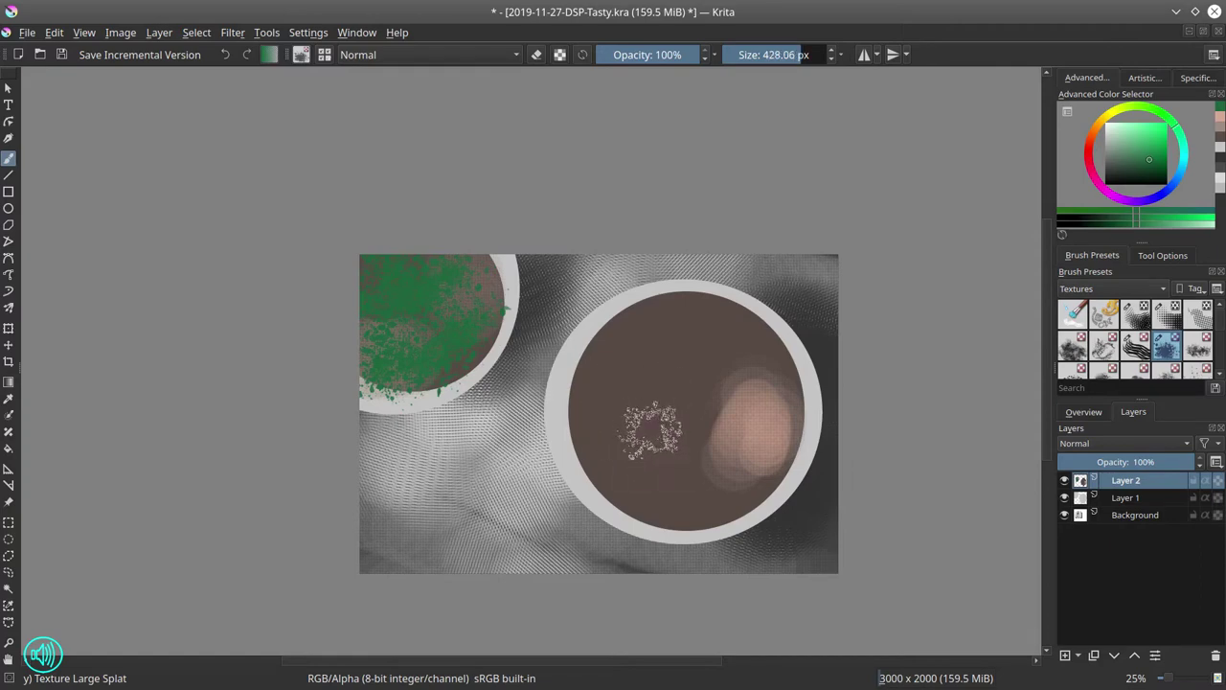
{"action": "left_click", "coordinate": [586, 407]}
{"action": "mouse_move", "coordinate": [645, 338]}
{"action": "left_mouse_down"}
{"action": "mouse_move", "coordinate": [689, 330]}
{"action": "mouse_move", "coordinate": [683, 313]}
{"action": "mouse_move", "coordinate": [708, 338]}
{"action": "mouse_move", "coordinate": [679, 329]}
{"action": "mouse_move", "coordinate": [679, 318]}
{"action": "mouse_move", "coordinate": [702, 322]}
{"action": "mouse_move", "coordinate": [746, 339]}
{"action": "mouse_move", "coordinate": [725, 353]}
{"action": "mouse_move", "coordinate": [751, 351]}
{"action": "mouse_move", "coordinate": [716, 379]}
{"action": "mouse_move", "coordinate": [722, 363]}
{"action": "mouse_move", "coordinate": [645, 370]}
{"action": "mouse_move", "coordinate": [776, 378]}
{"action": "mouse_move", "coordinate": [637, 412]}
{"action": "mouse_move", "coordinate": [659, 385]}
{"action": "mouse_move", "coordinate": [639, 371]}
{"action": "mouse_move", "coordinate": [636, 437]}
{"action": "mouse_move", "coordinate": [600, 454]}
{"action": "mouse_move", "coordinate": [638, 466]}
{"action": "mouse_move", "coordinate": [654, 495]}
{"action": "mouse_move", "coordinate": [628, 481]}
{"action": "mouse_move", "coordinate": [689, 503]}
{"action": "mouse_move", "coordinate": [707, 472]}
{"action": "mouse_move", "coordinate": [699, 444]}
{"action": "mouse_move", "coordinate": [733, 488]}
{"action": "mouse_move", "coordinate": [757, 487]}
{"action": "mouse_move", "coordinate": [710, 447]}
{"action": "mouse_move", "coordinate": [663, 464]}
{"action": "mouse_move", "coordinate": [727, 400]}
{"action": "mouse_move", "coordinate": [674, 427]}
{"action": "mouse_move", "coordinate": [683, 491]}
{"action": "left_mouse_up"}
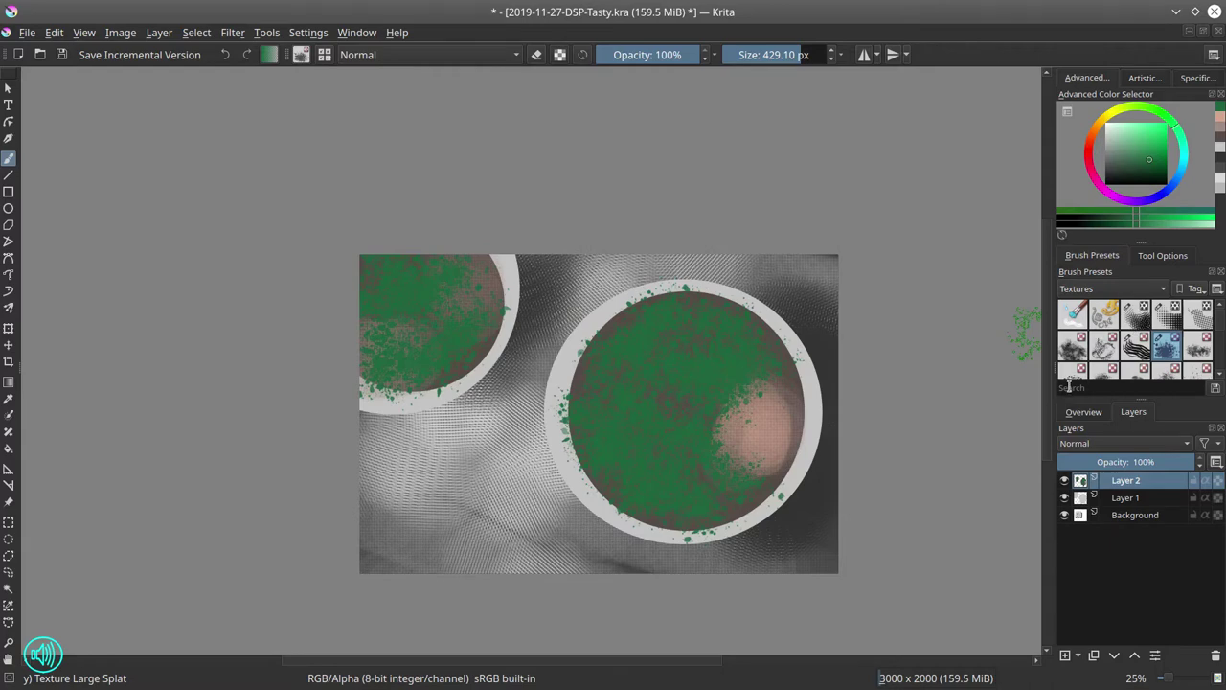
{"action": "left_click", "coordinate": [1157, 261]}
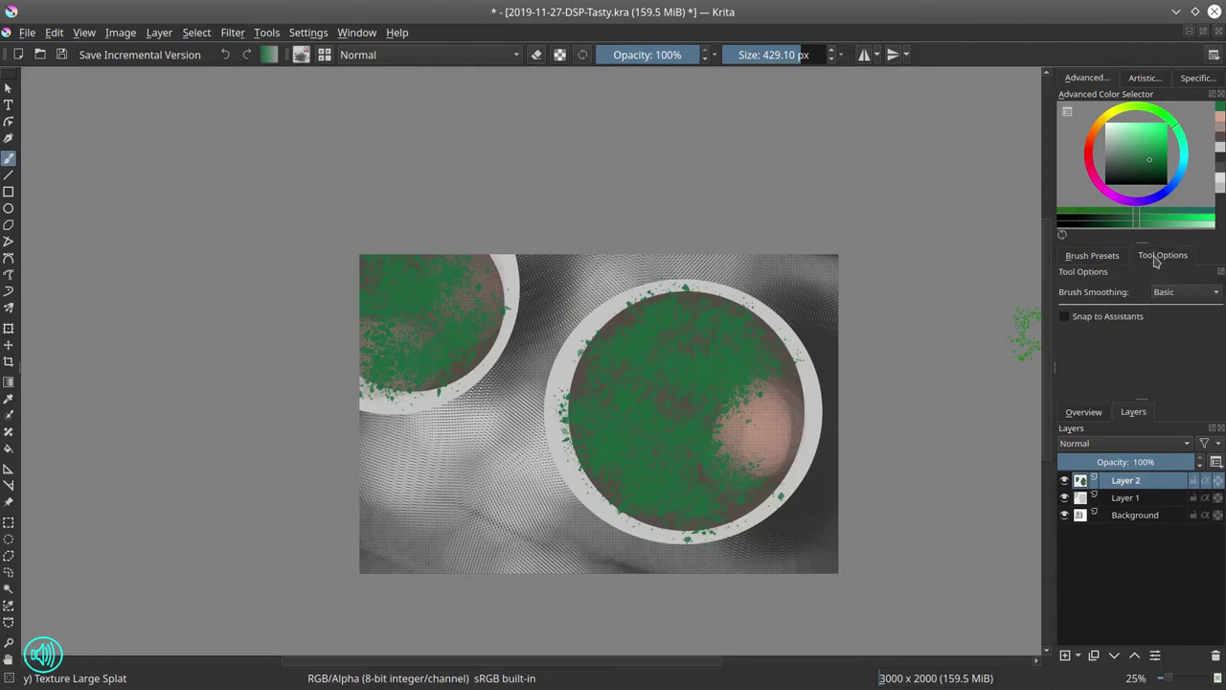
Show the brush presets filed under the Ej-Faves tag.
{"action": "left_click", "coordinate": [1107, 259]}
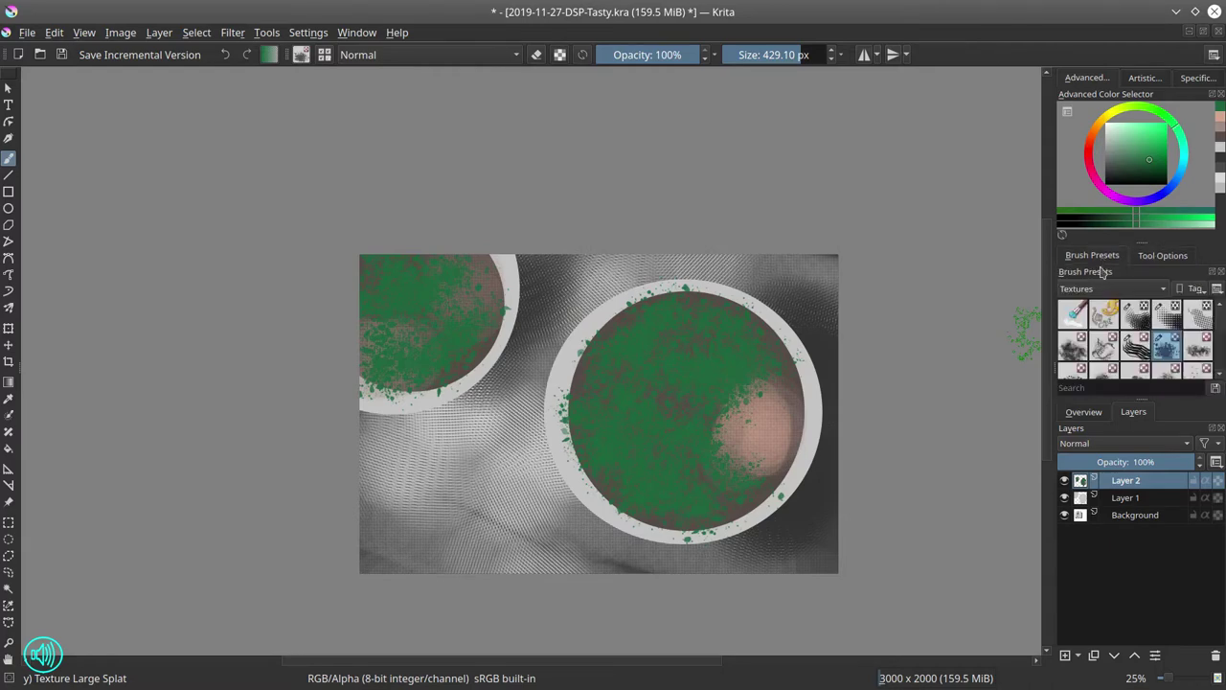
{"action": "left_click", "coordinate": [1109, 289]}
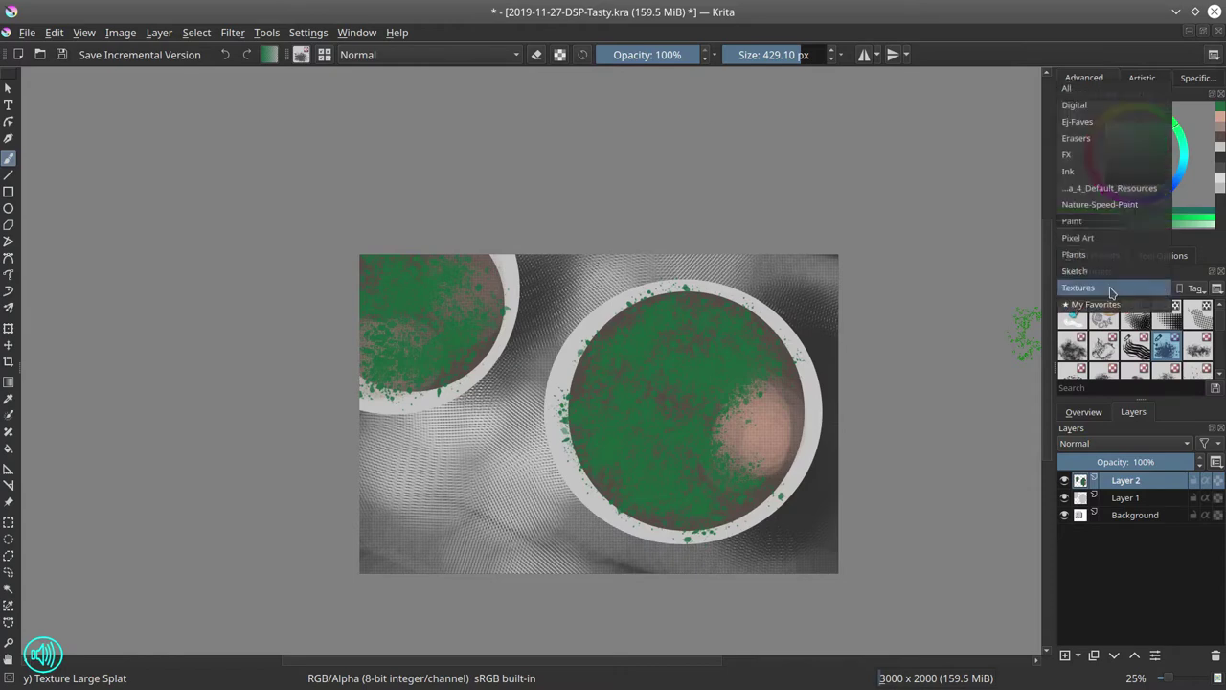
{"action": "left_click", "coordinate": [1093, 122]}
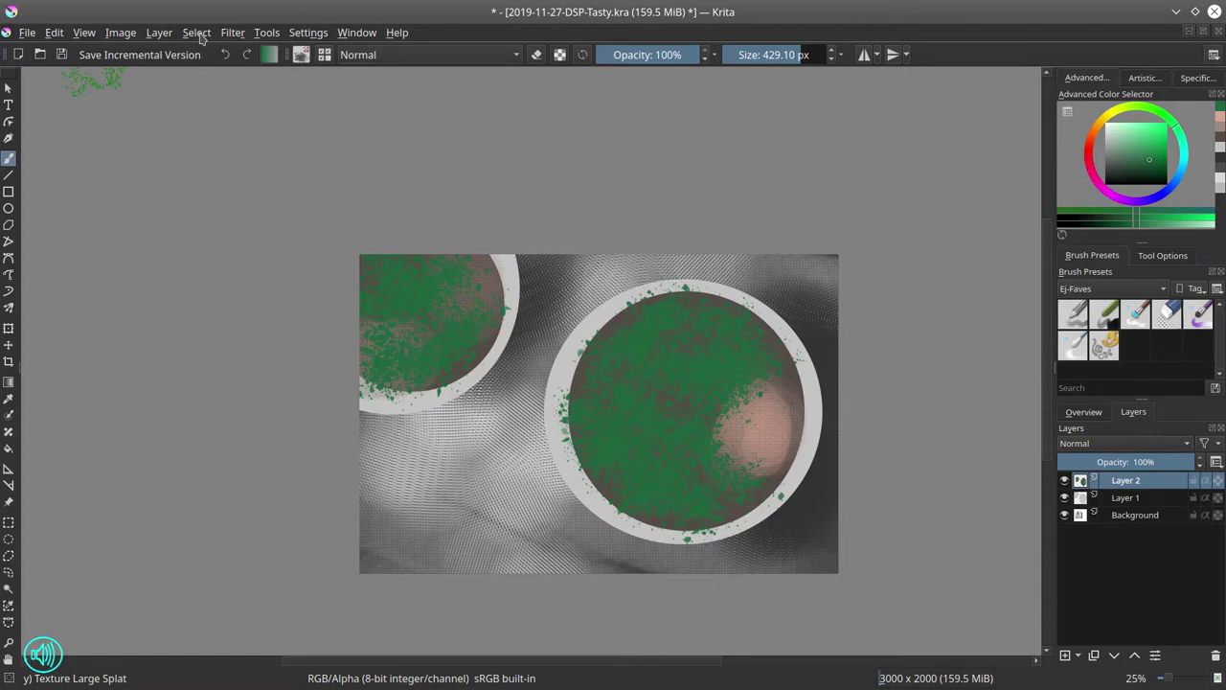
Outline several pointed leaf shapes across the corner bowl with the Polygonal Selection tool, extending some past the canvas edge.
{"action": "left_click", "coordinate": [9, 540]}
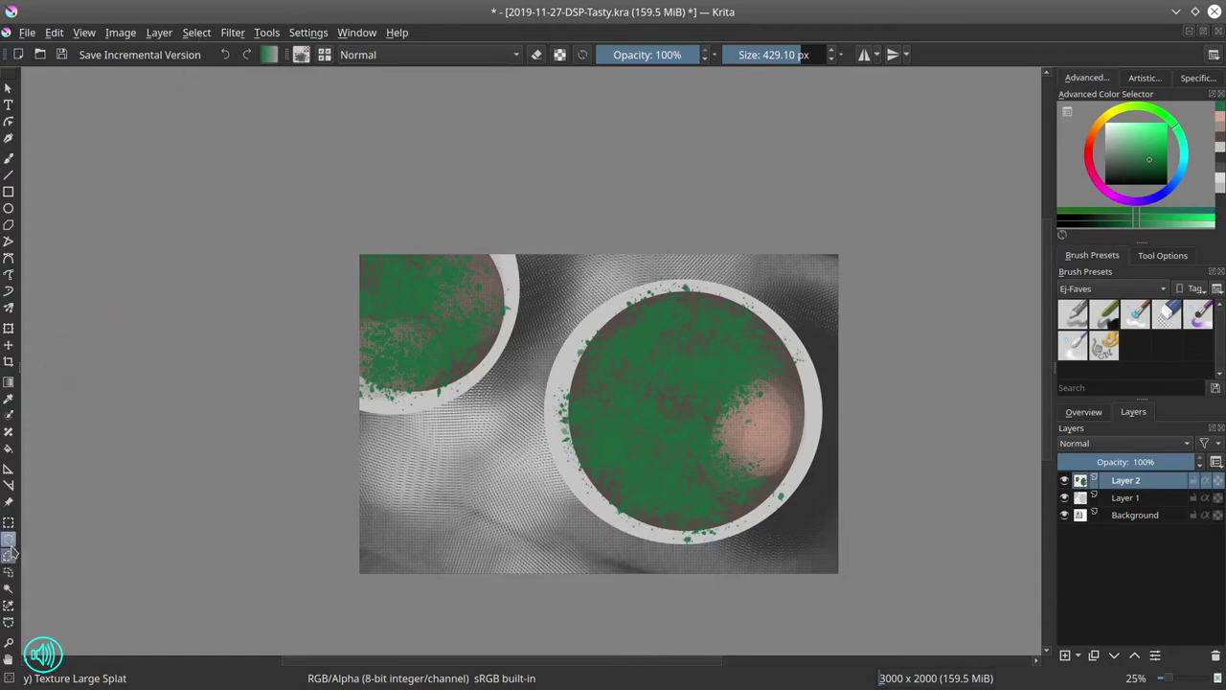
{"action": "left_click", "coordinate": [8, 555]}
{"action": "left_click", "coordinate": [485, 310]}
{"action": "left_click", "coordinate": [496, 325]}
{"action": "left_click", "coordinate": [437, 392]}
{"action": "left_click", "coordinate": [390, 388]}
{"action": "left_click", "coordinate": [328, 318]}
{"action": "left_click", "coordinate": [314, 300]}
{"action": "left_click", "coordinate": [323, 289]}
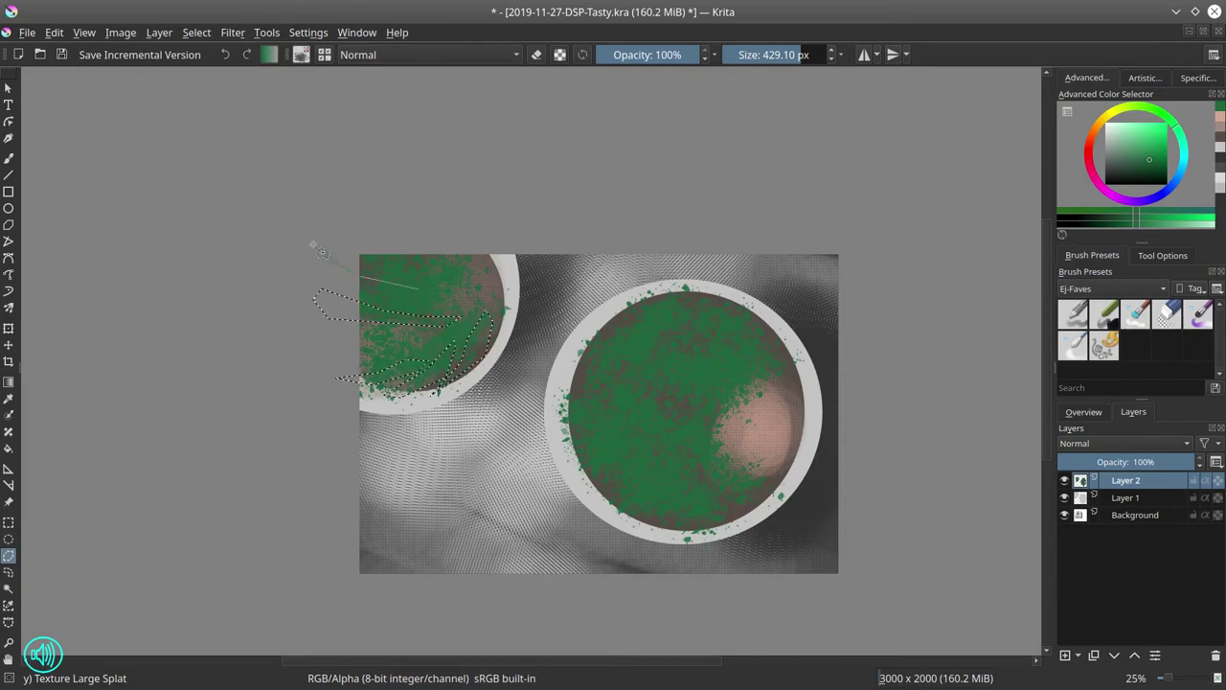
{"action": "left_click", "coordinate": [314, 240]}
{"action": "left_click", "coordinate": [330, 234]}
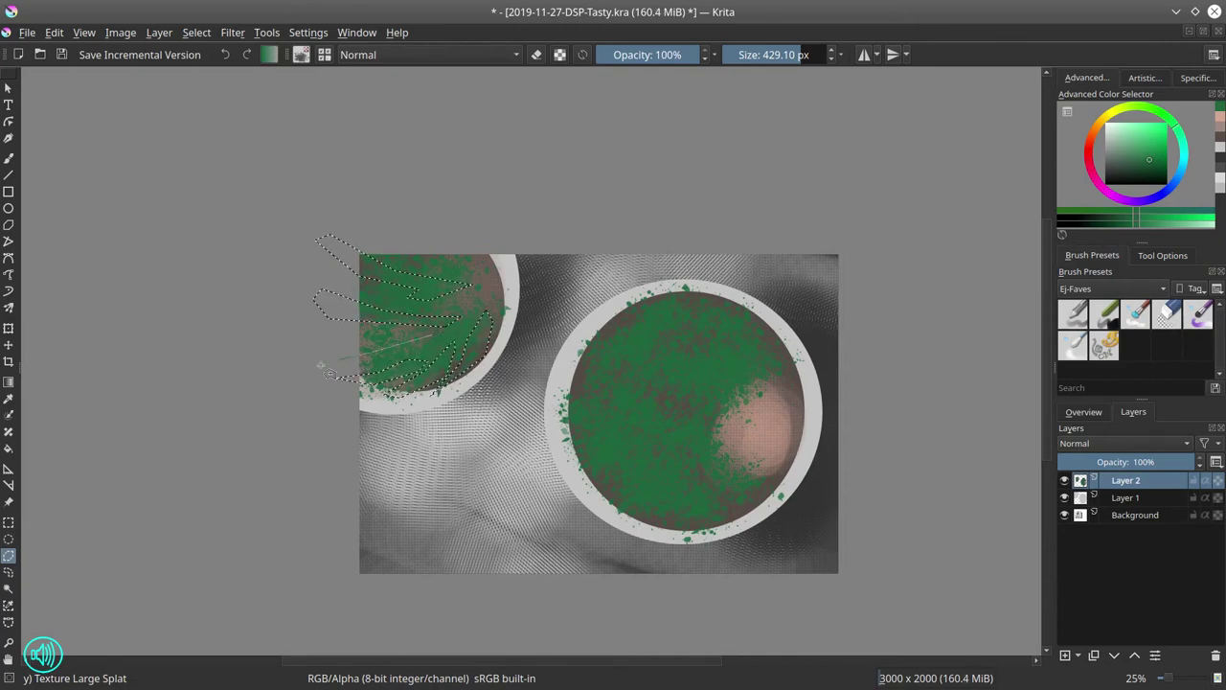
{"action": "double_click", "coordinate": [429, 344]}
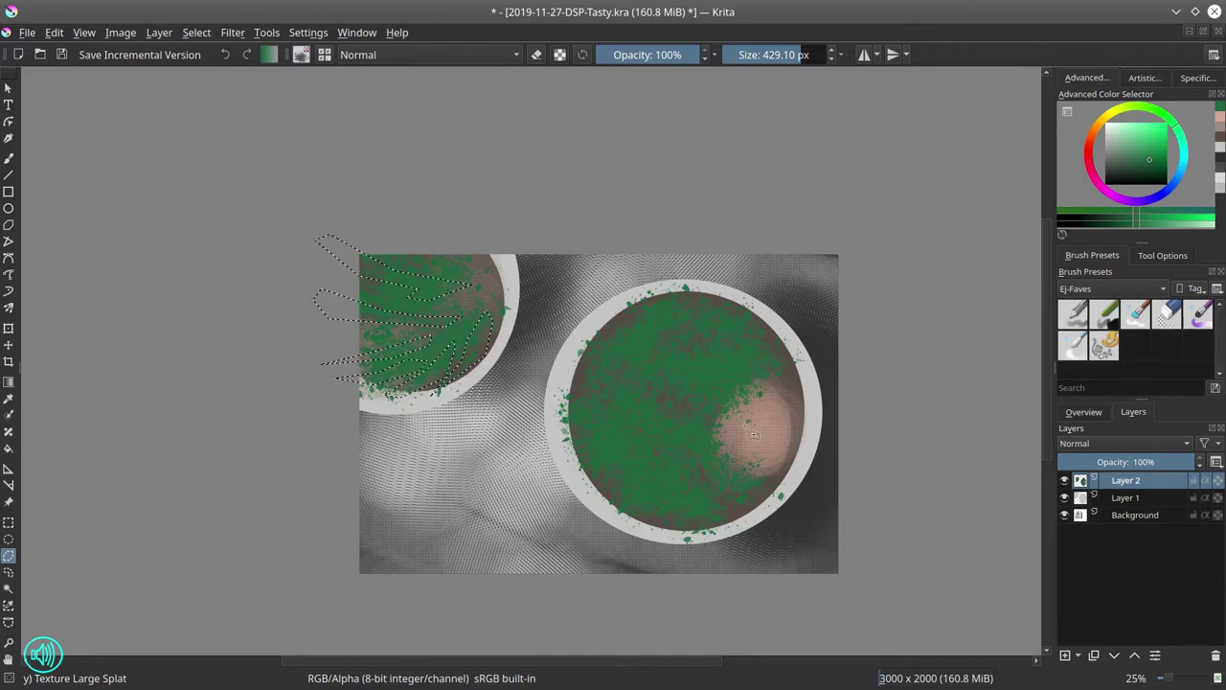
Add pointed leaf-shaped polygonal selections to the lower part of the large bowl, beside the salmon patch.
{"action": "left_click", "coordinate": [698, 449]}
{"action": "left_click", "coordinate": [657, 518]}
{"action": "left_click", "coordinate": [732, 495]}
{"action": "left_click", "coordinate": [613, 503]}
{"action": "left_click", "coordinate": [631, 468]}
{"action": "left_click", "coordinate": [573, 483]}
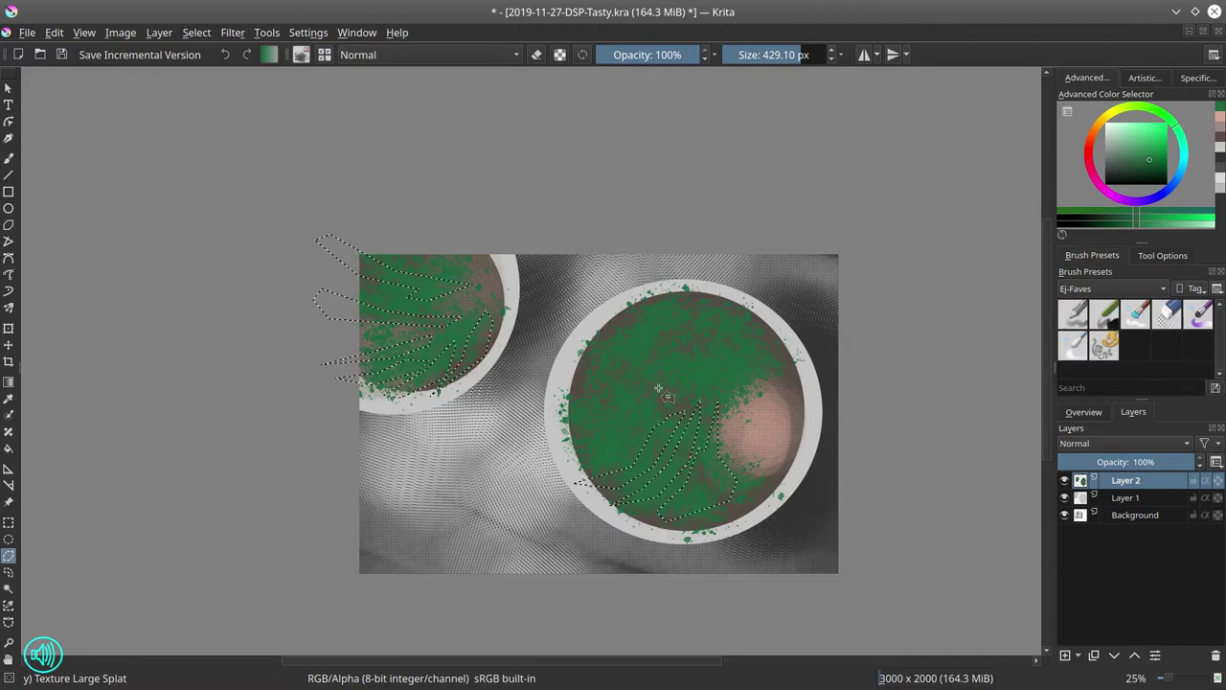
Fill the selected leaves in both bowls with medium green using the Chalk Details brush at about 367 px.
{"action": "left_click", "coordinate": [1152, 154]}
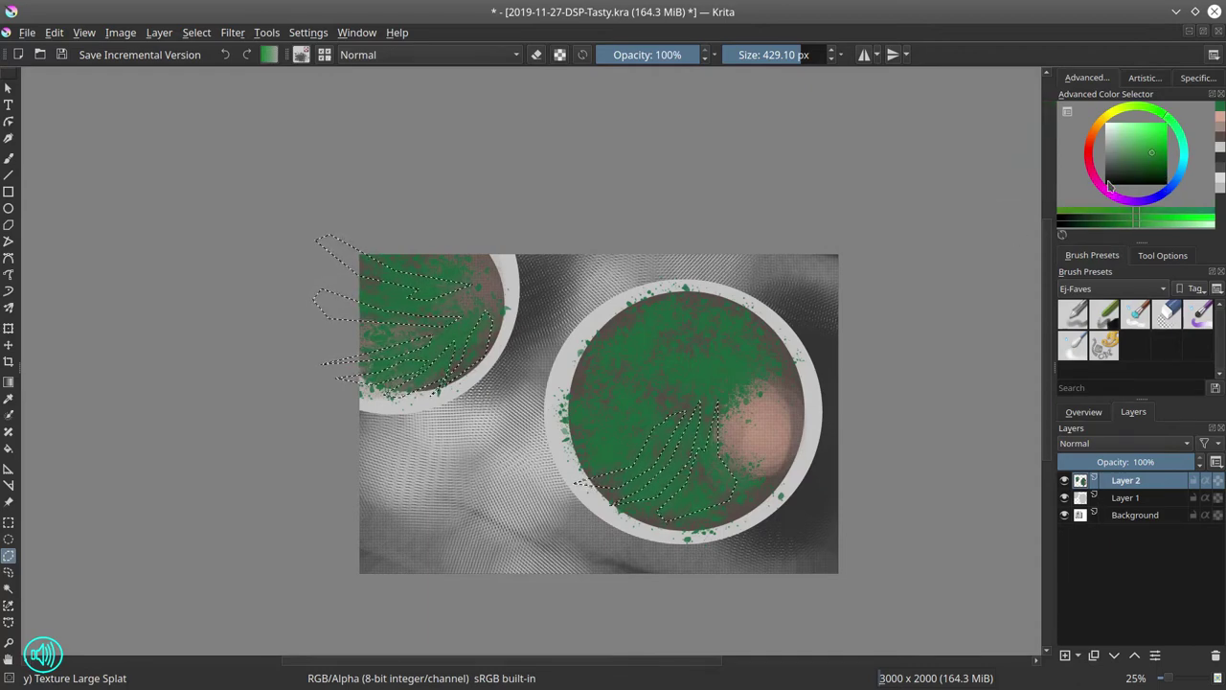
{"action": "left_click", "coordinate": [1141, 161]}
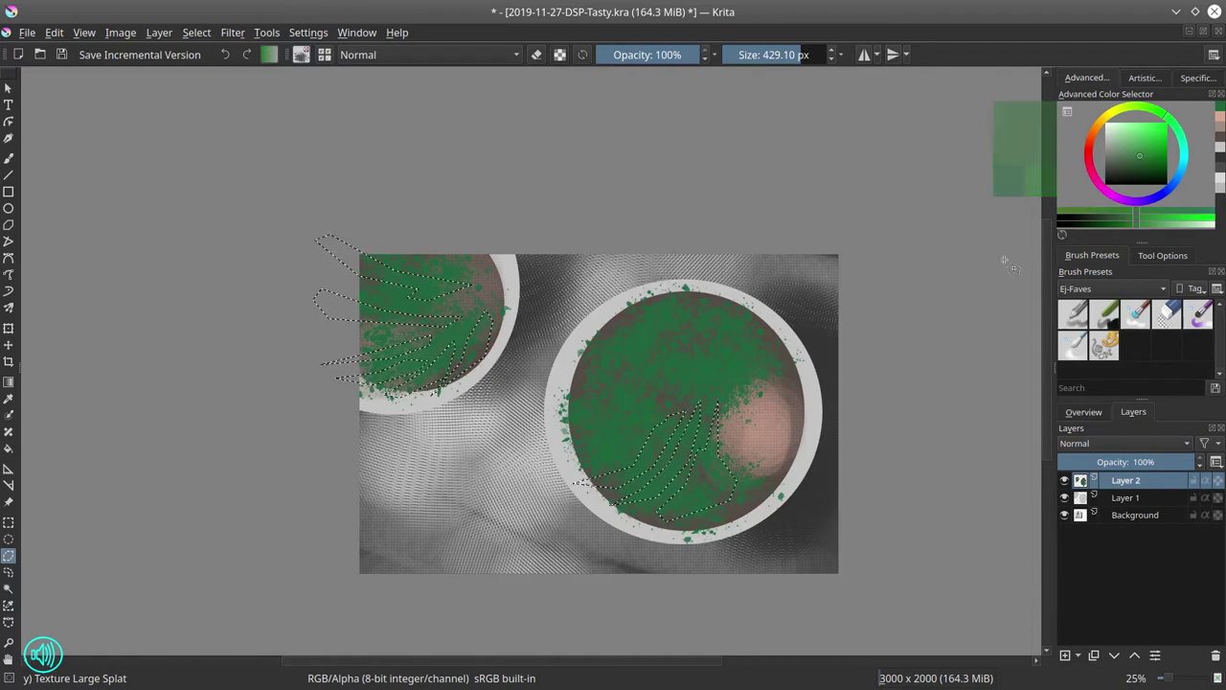
{"action": "left_click", "coordinate": [1112, 326]}
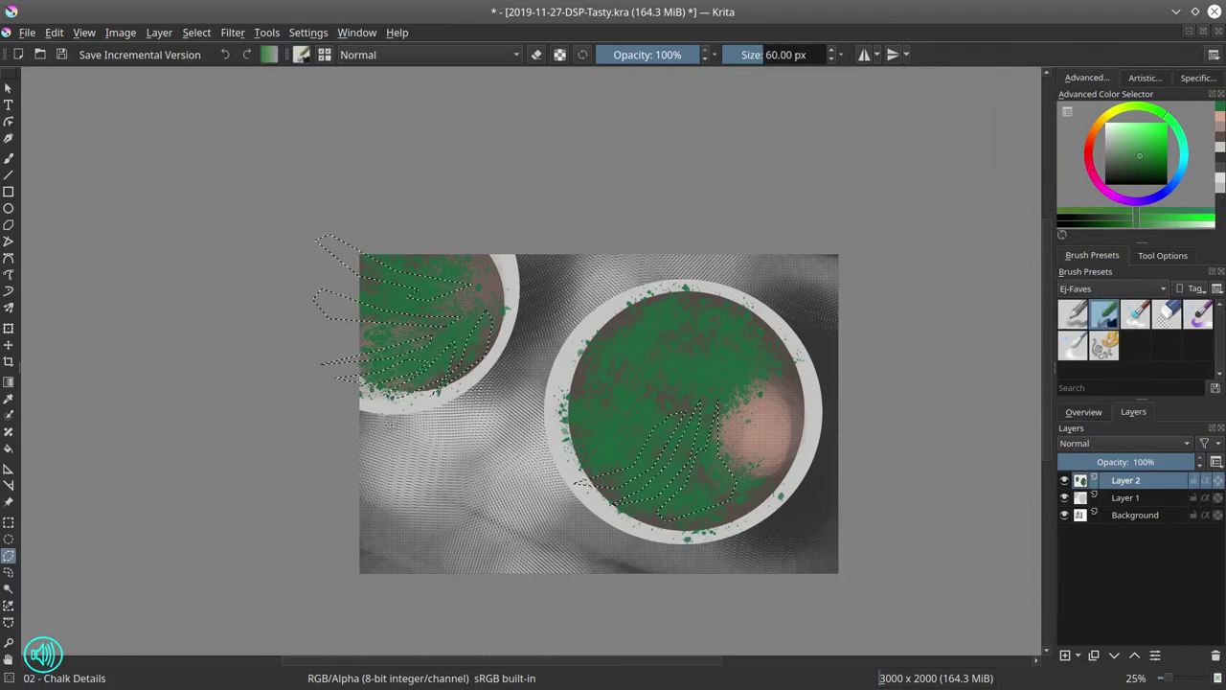
{"action": "left_click", "coordinate": [9, 158]}
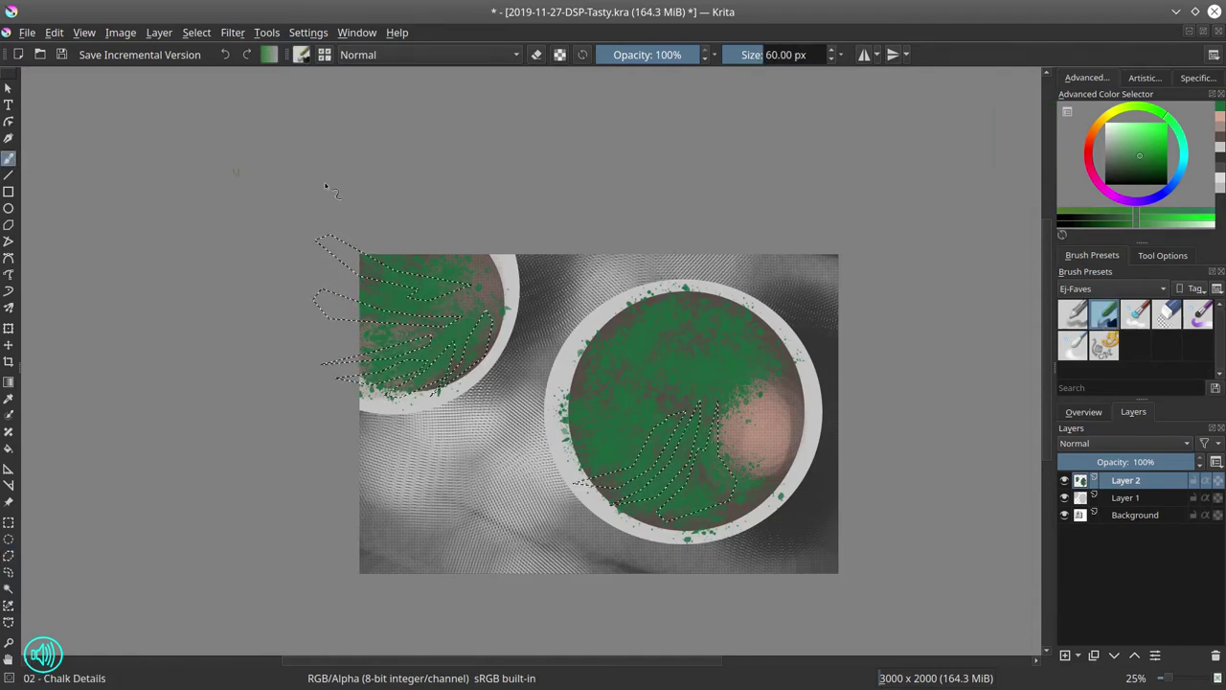
{"action": "left_click_drag", "start_coordinate": [448, 291], "coordinate": [637, 290], "text": "shift"}
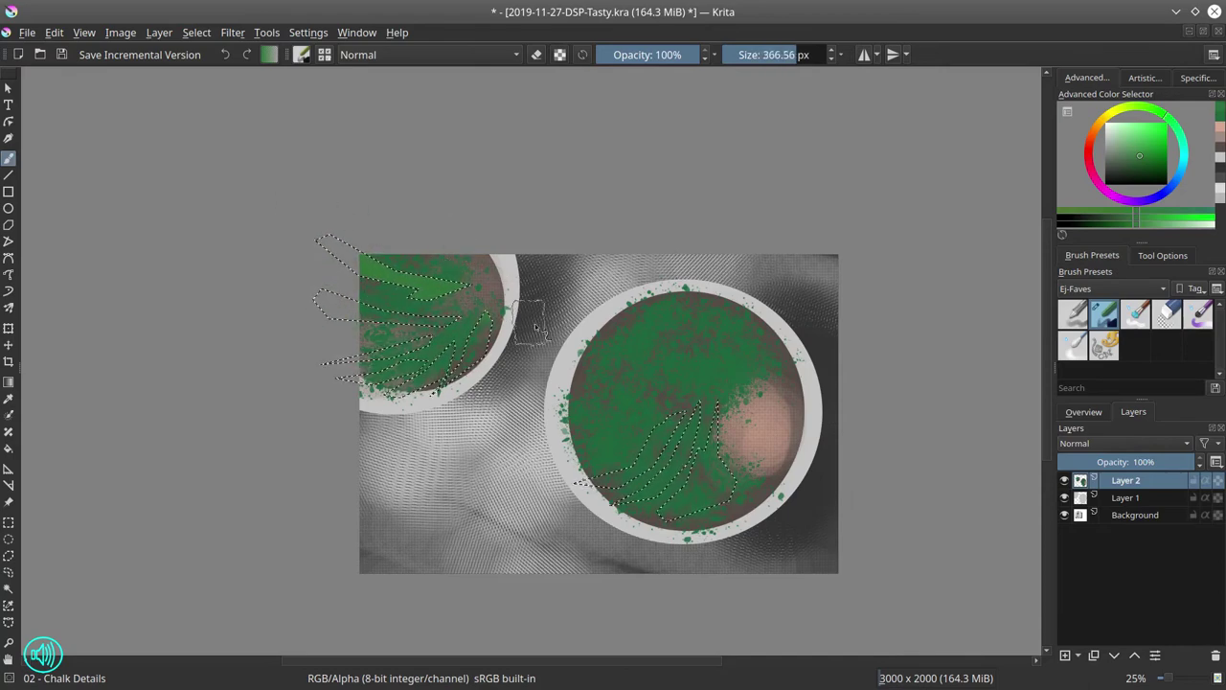
{"action": "left_click", "coordinate": [486, 327]}
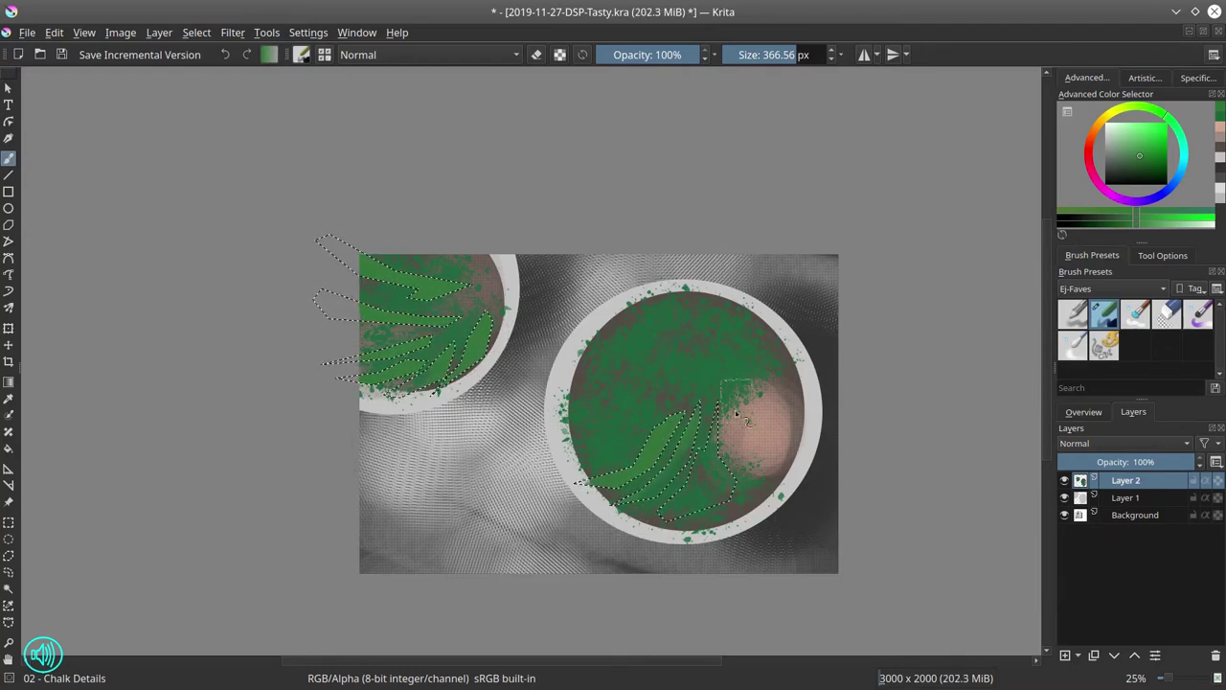
{"action": "mouse_move", "coordinate": [688, 518]}
{"action": "left_mouse_down"}
{"action": "mouse_move", "coordinate": [809, 439]}
{"action": "mouse_move", "coordinate": [800, 418]}
{"action": "mouse_move", "coordinate": [735, 430]}
{"action": "left_mouse_up"}
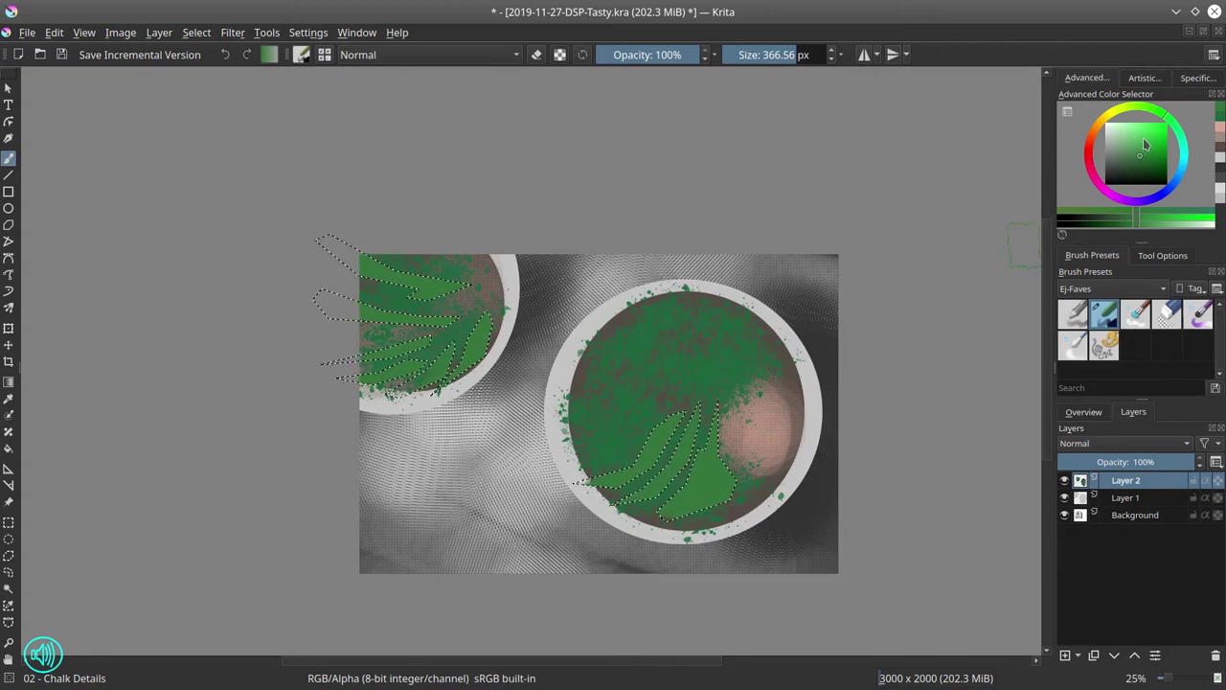
Shade the selected leaves in both bowls with lighter green using the Screentones Regular texture brush at about 163 px.
{"action": "left_click", "coordinate": [1142, 140]}
{"action": "left_click_drag", "start_coordinate": [700, 460], "coordinate": [621, 461], "text": "shift"}
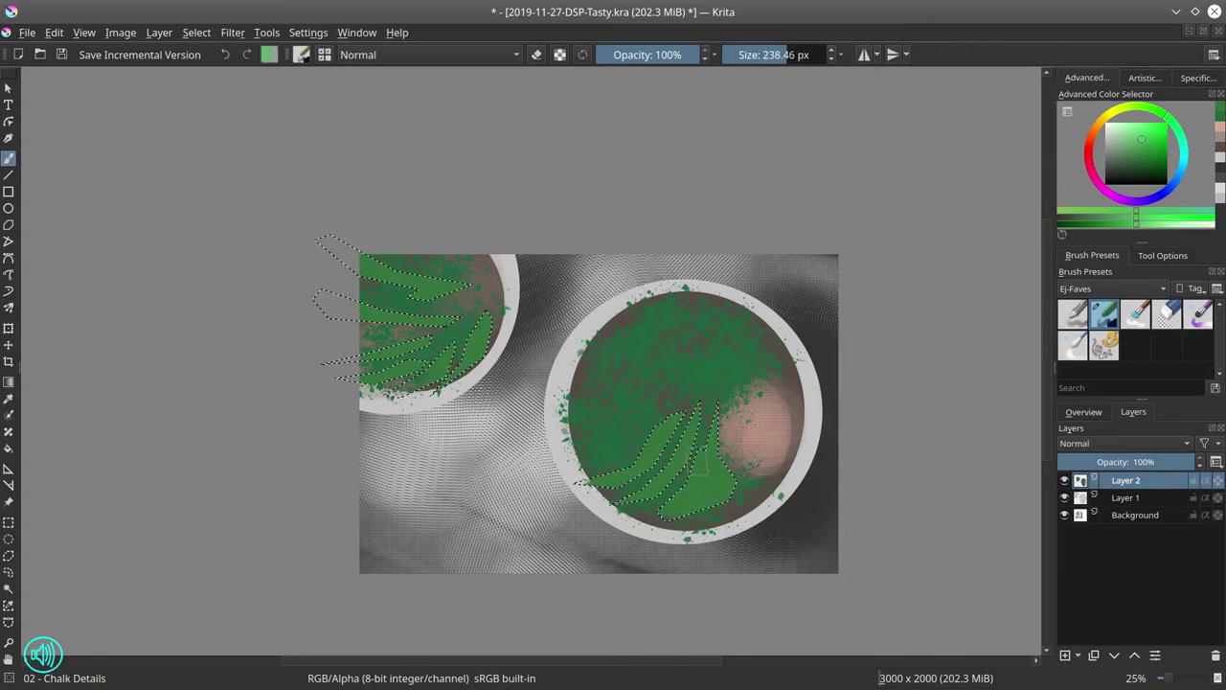
{"action": "key", "text": "bracketright"}
{"action": "left_click", "coordinate": [1162, 257]}
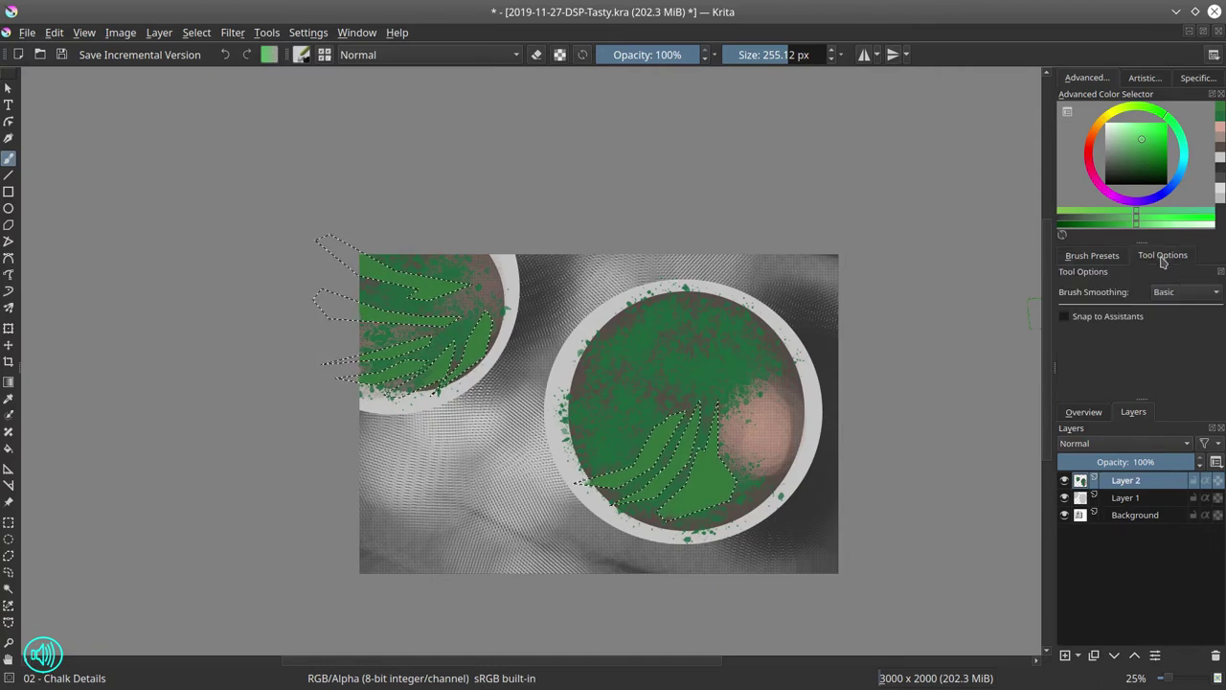
{"action": "left_click", "coordinate": [1092, 256]}
{"action": "left_click", "coordinate": [1122, 292]}
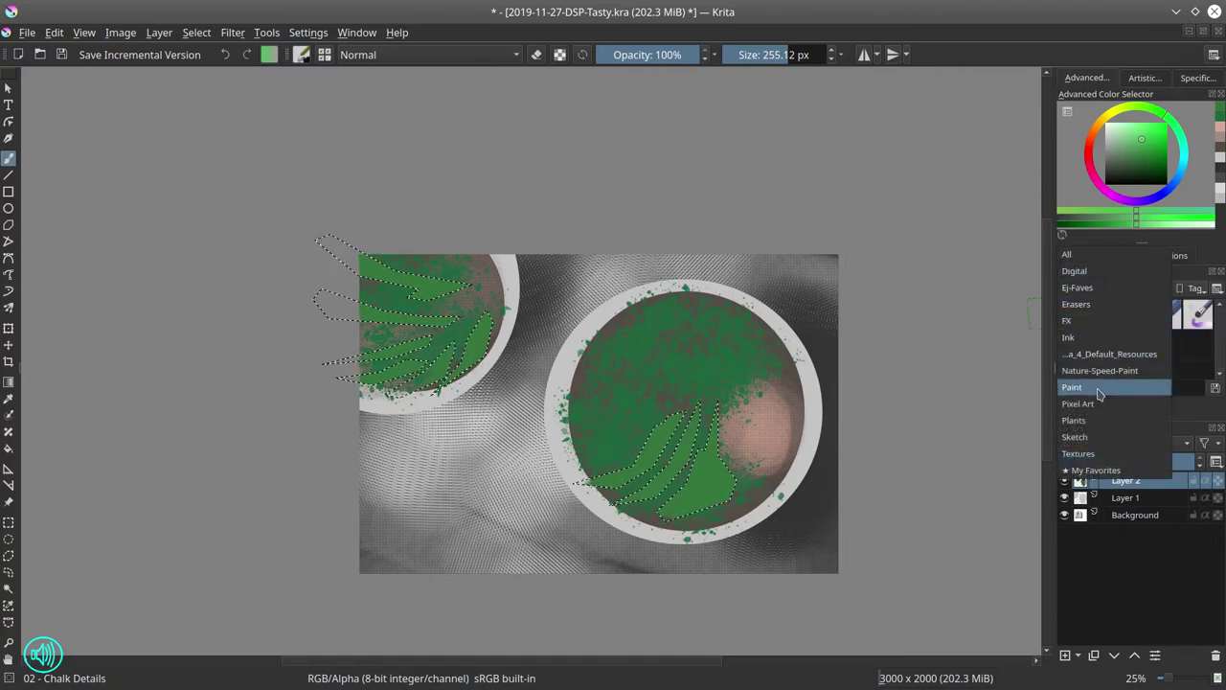
{"action": "left_click", "coordinate": [1098, 454]}
{"action": "left_click", "coordinate": [1165, 347]}
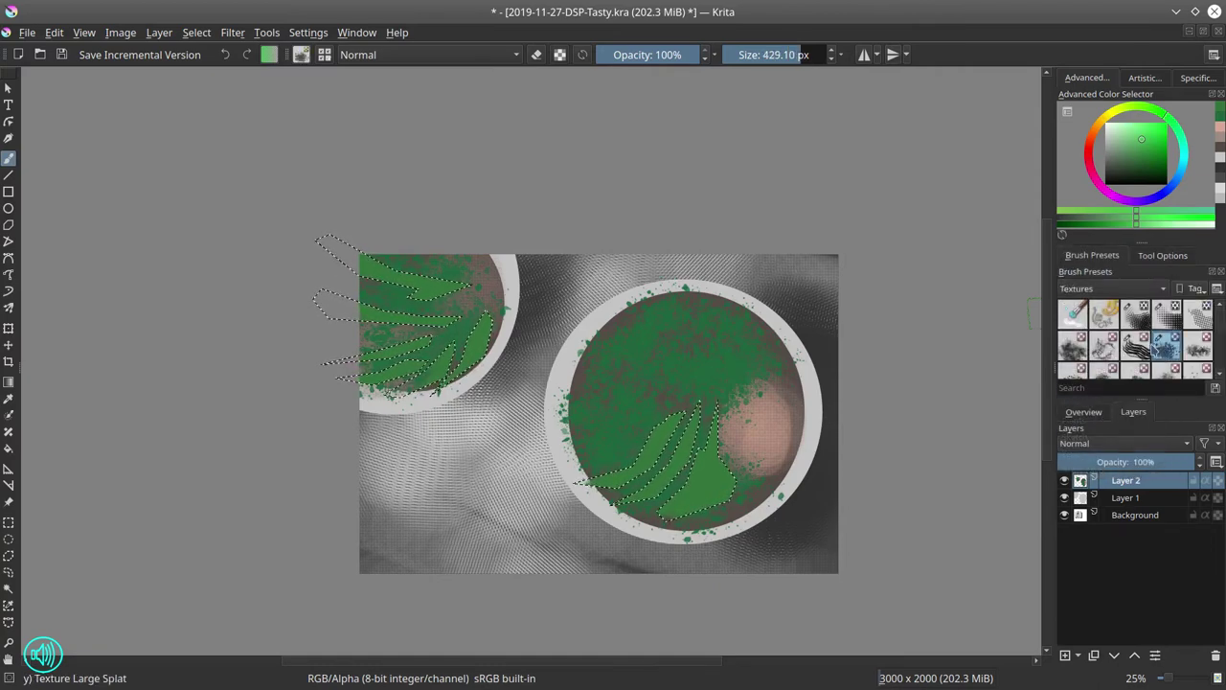
{"action": "left_click", "coordinate": [1198, 351]}
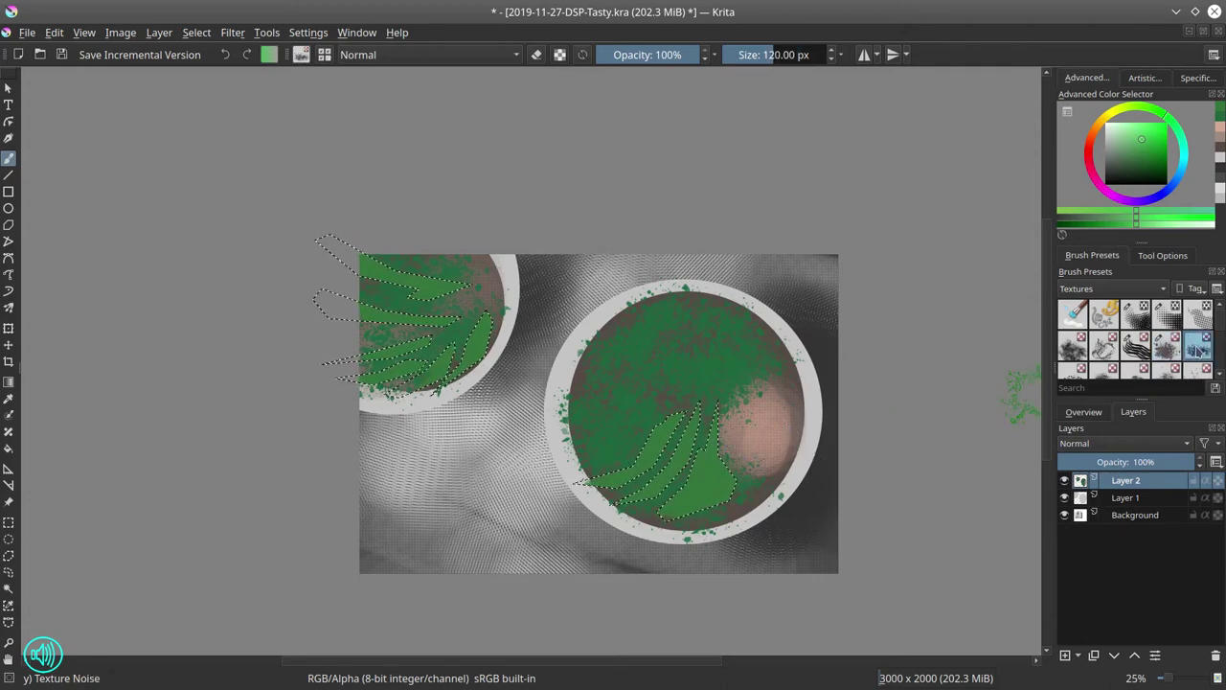
{"action": "left_click", "coordinate": [1198, 314]}
{"action": "mouse_move", "coordinate": [710, 467]}
{"action": "left_mouse_down"}
{"action": "mouse_move", "coordinate": [727, 428]}
{"action": "mouse_move", "coordinate": [685, 504]}
{"action": "mouse_move", "coordinate": [718, 467]}
{"action": "mouse_move", "coordinate": [719, 433]}
{"action": "mouse_move", "coordinate": [717, 502]}
{"action": "left_mouse_up"}
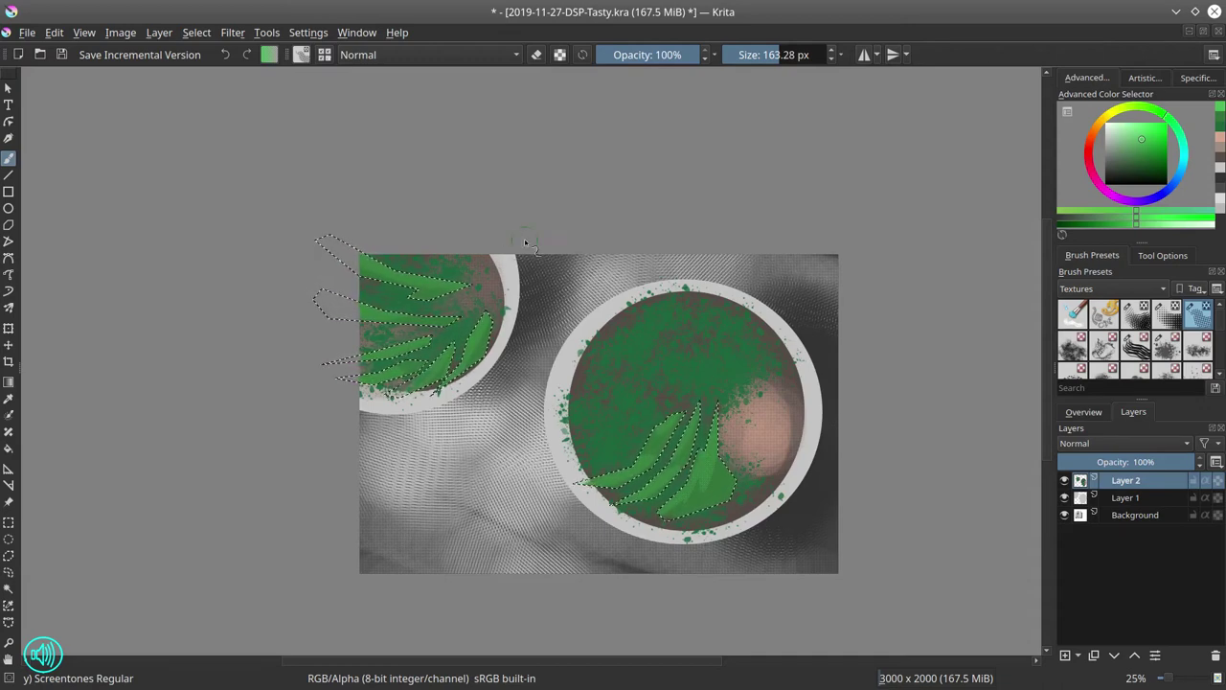
Clear the leaf selection and outline five slanted strips over the corner bowl's leaves with the Polygonal Selection tool.
{"action": "left_click", "coordinate": [198, 33]}
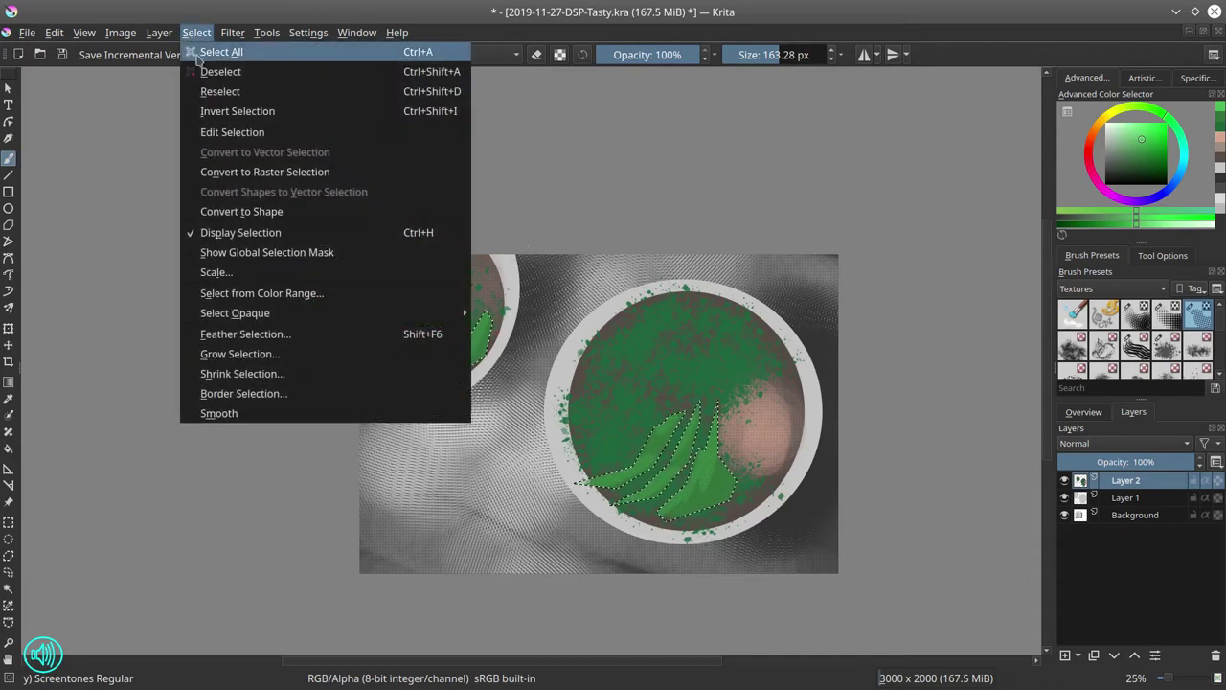
{"action": "left_click", "coordinate": [203, 68]}
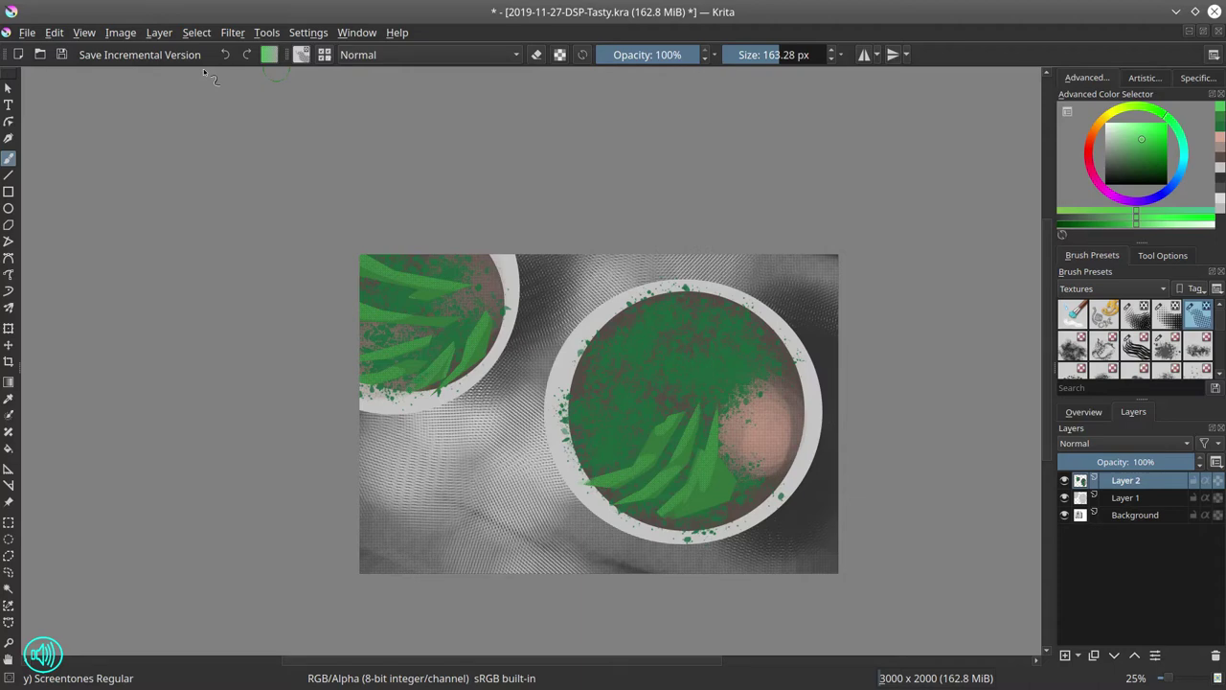
{"action": "left_click", "coordinate": [8, 555]}
{"action": "mouse_move", "coordinate": [367, 326]}
{"action": "left_mouse_down"}
{"action": "mouse_move", "coordinate": [359, 349]}
{"action": "mouse_move", "coordinate": [442, 335]}
{"action": "mouse_move", "coordinate": [435, 321]}
{"action": "left_mouse_up"}
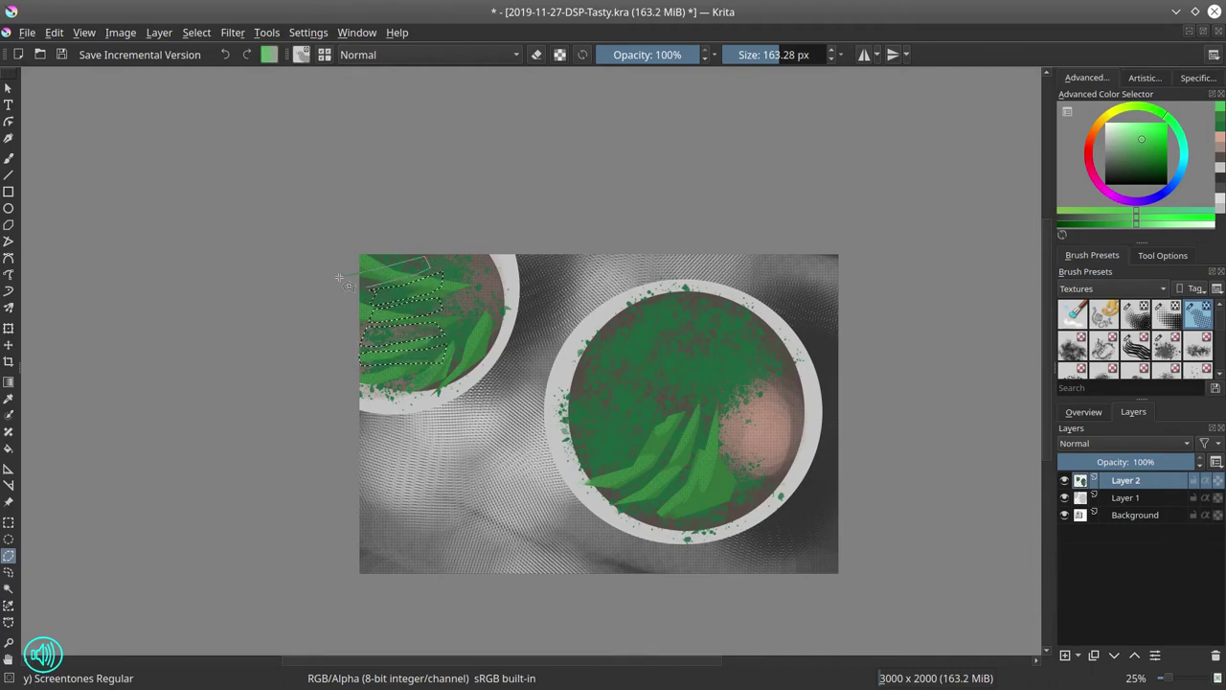
{"action": "left_click_drag", "start_coordinate": [370, 299], "coordinate": [372, 300]}
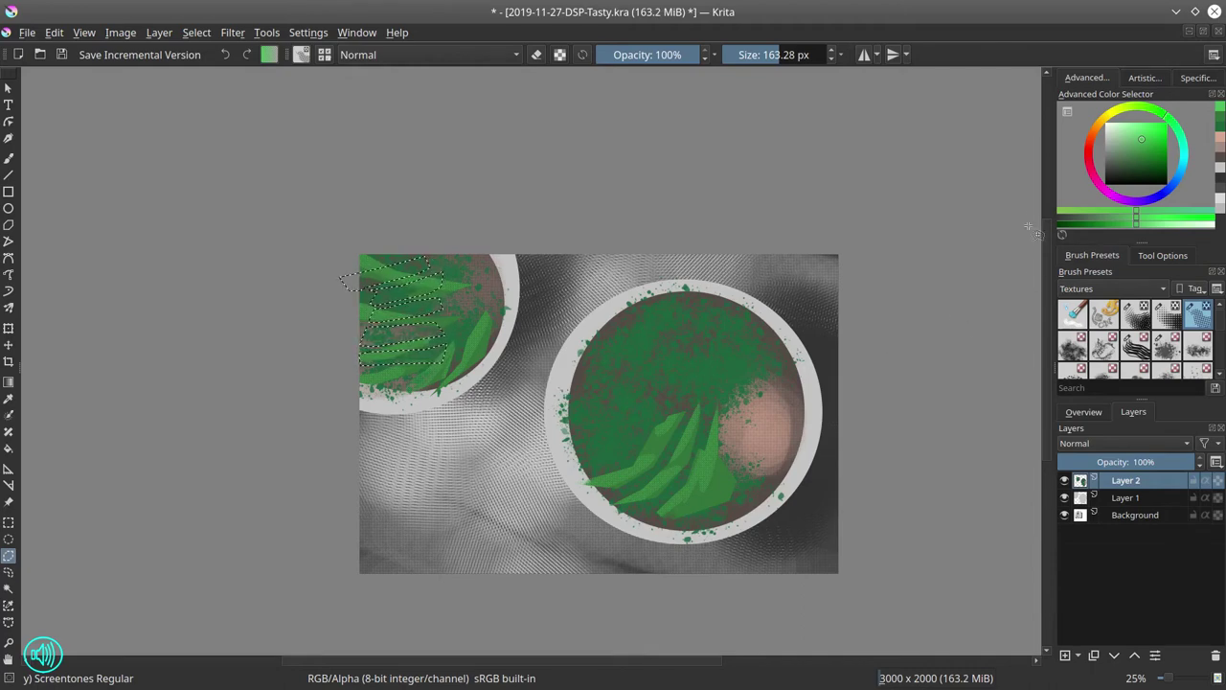
Fill the five selected strips in the corner bowl with orange-brown using the Texture Big brush at 435 px.
{"action": "left_click", "coordinate": [1095, 139]}
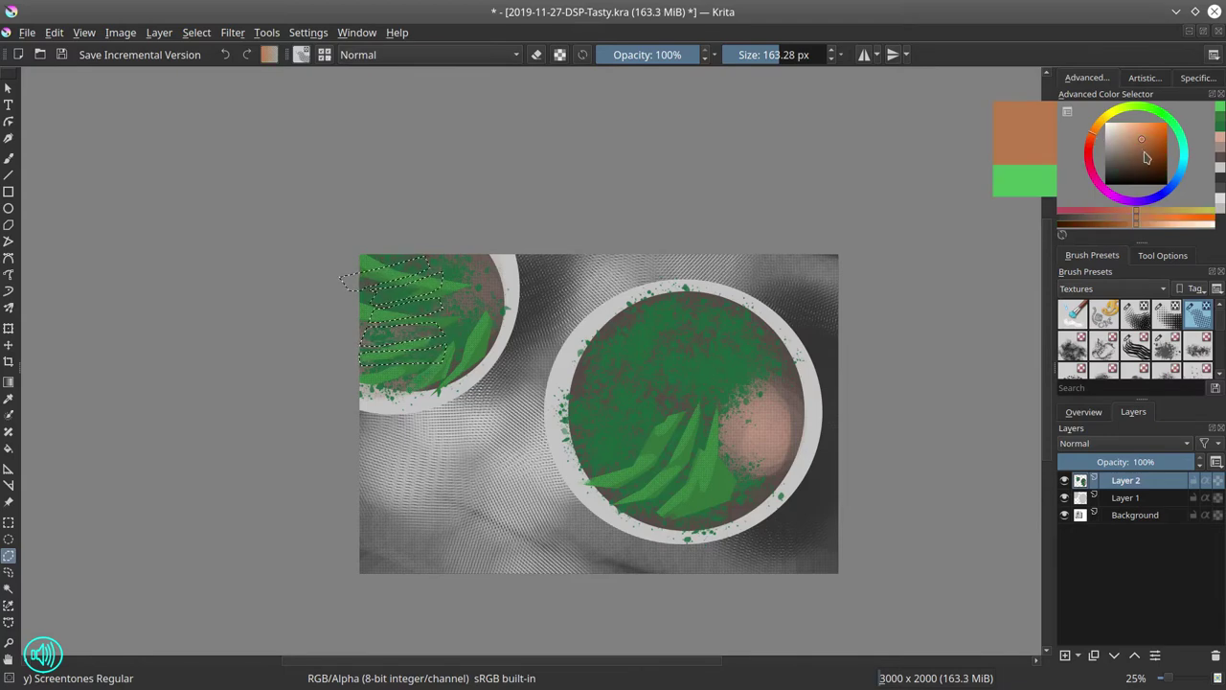
{"action": "left_click", "coordinate": [1073, 347]}
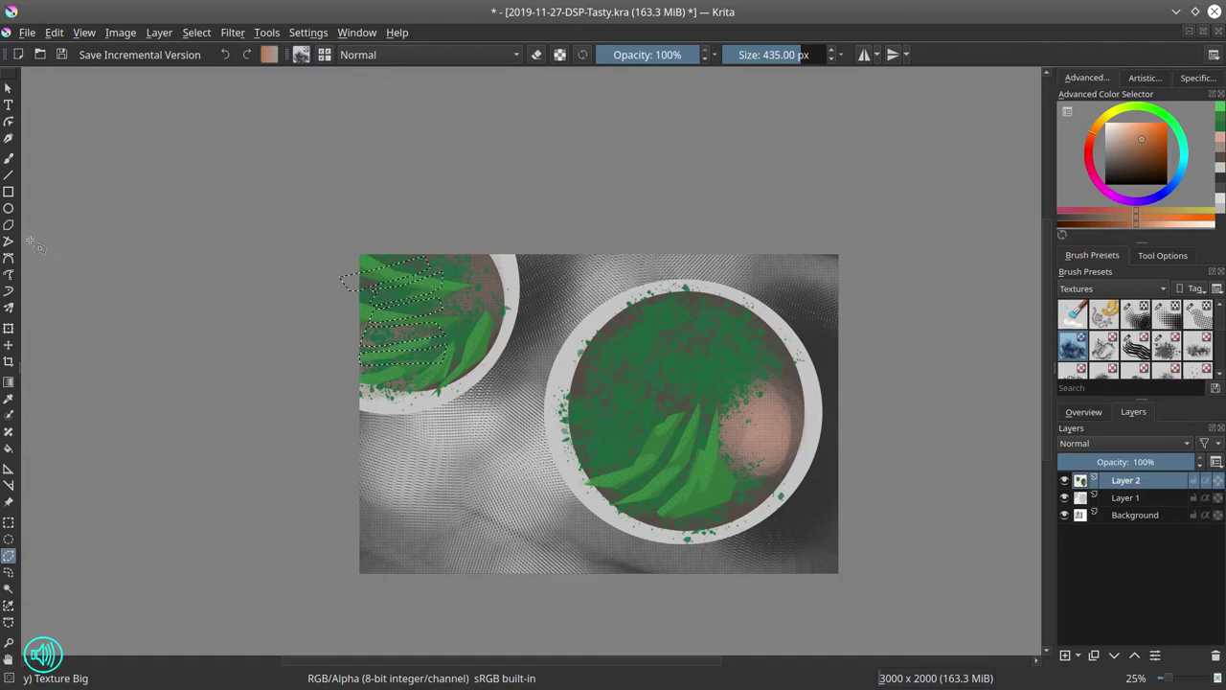
{"action": "left_click", "coordinate": [9, 158]}
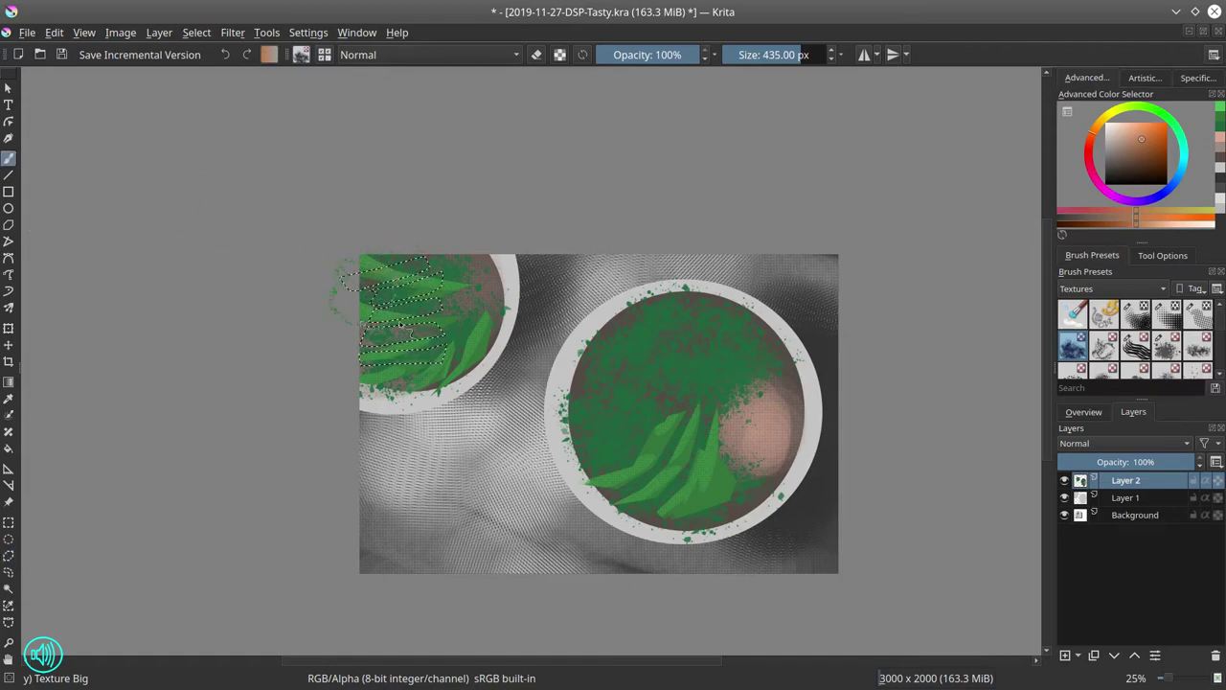
{"action": "left_click_drag", "start_coordinate": [400, 328], "coordinate": [416, 263]}
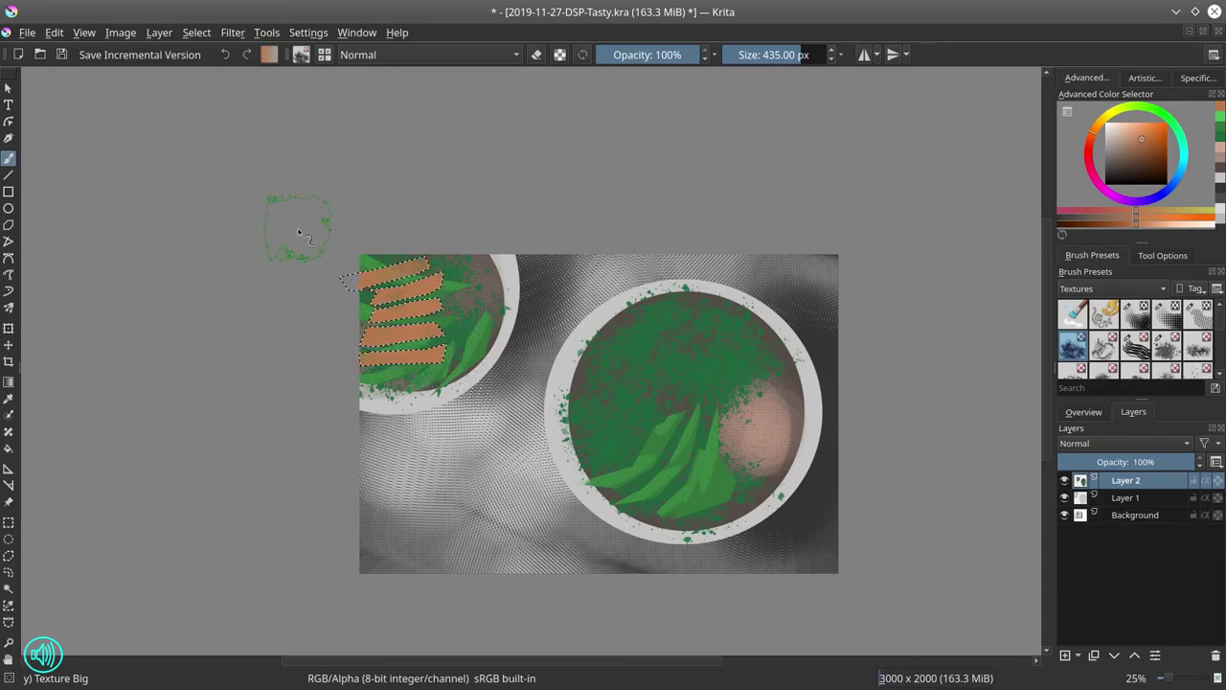
Set the Polygonal Selection tool to subtract and cut a narrow vertical band out of the uppermost orange strip's selection.
{"action": "scroll", "coordinate": [354, 292], "scroll_direction": "up", "scroll_amount": 1}
{"action": "scroll", "coordinate": [355, 291], "scroll_direction": "up", "scroll_amount": 2}
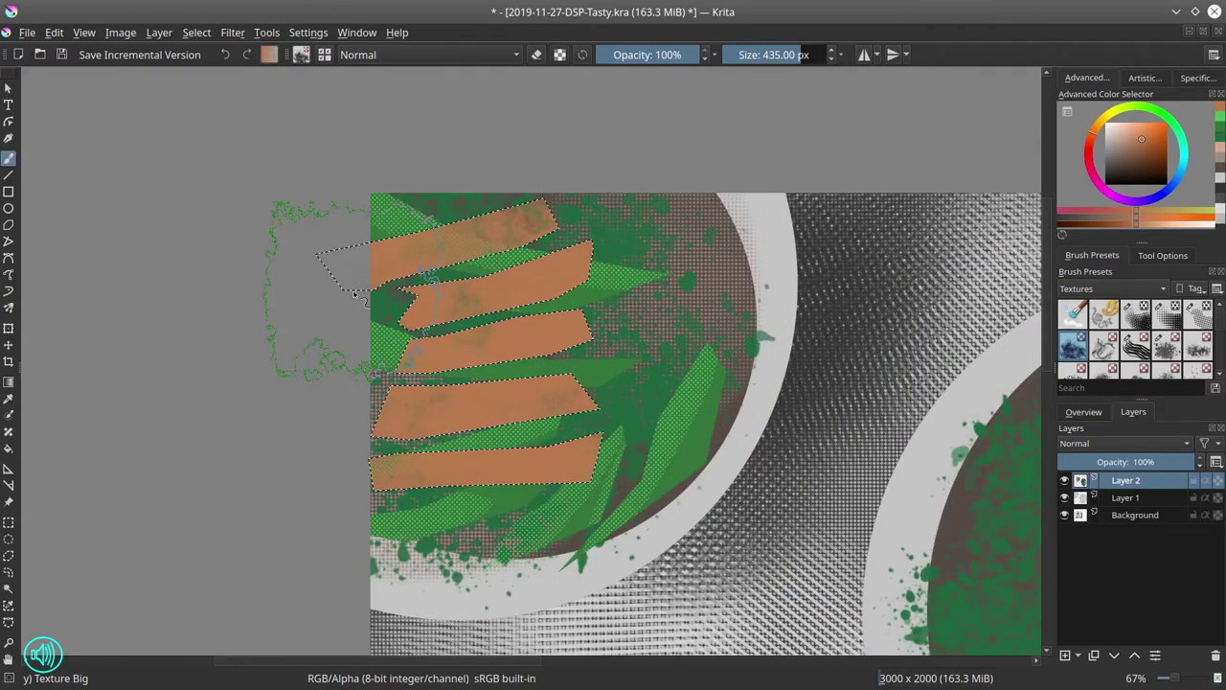
{"action": "left_click", "coordinate": [9, 556]}
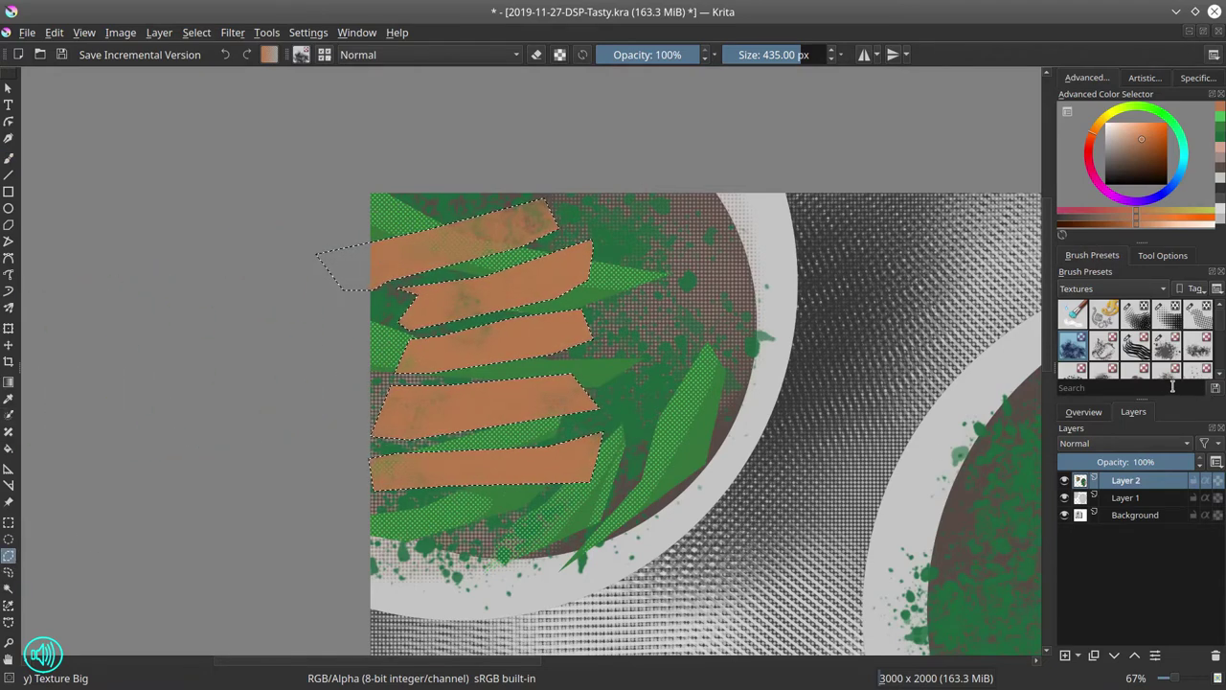
{"action": "left_click", "coordinate": [1156, 257]}
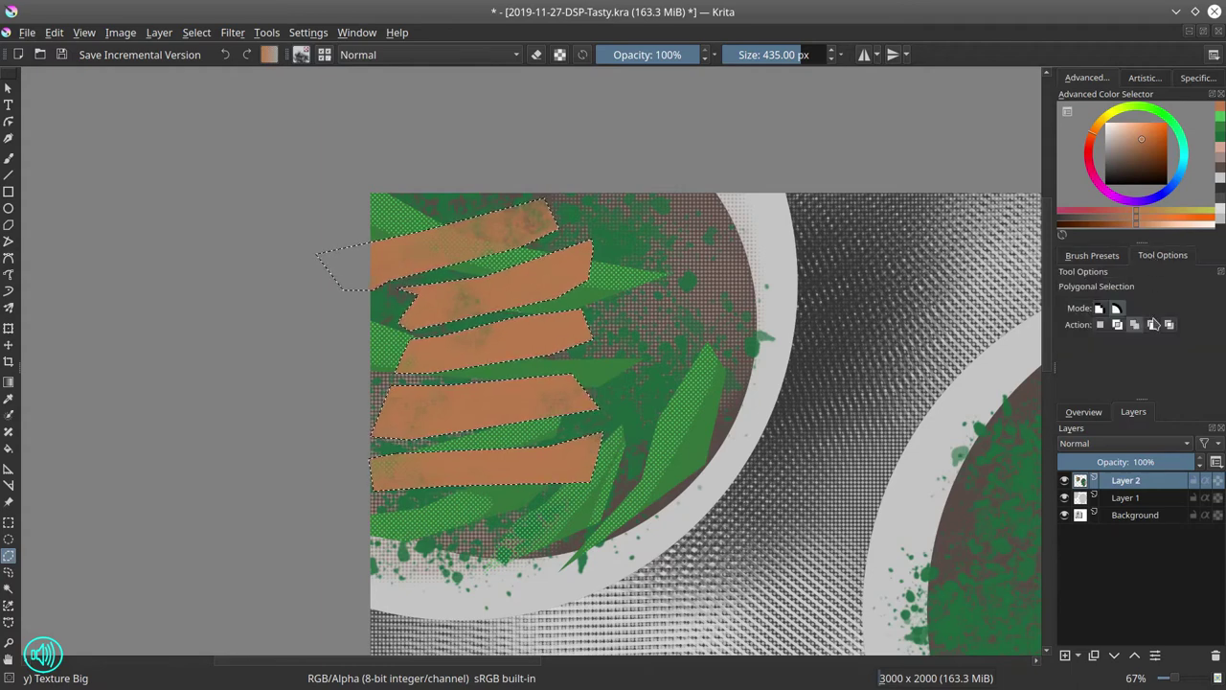
{"action": "left_click", "coordinate": [1152, 324]}
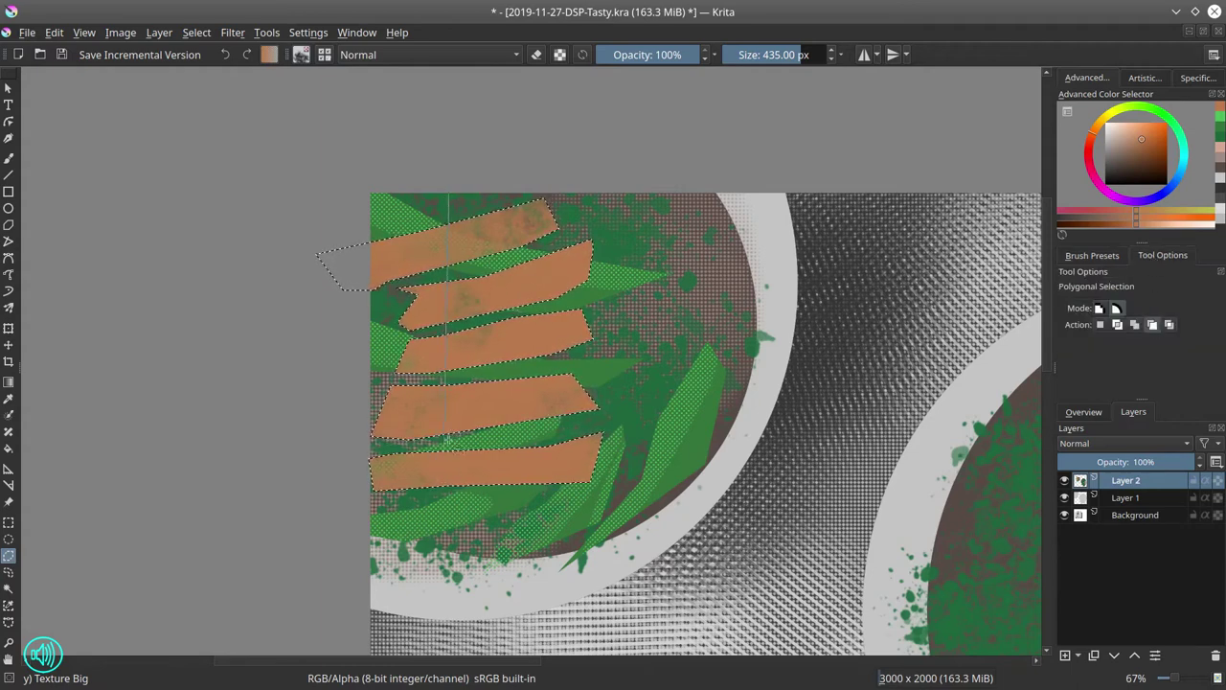
{"action": "left_click", "coordinate": [451, 272]}
{"action": "left_click", "coordinate": [486, 272]}
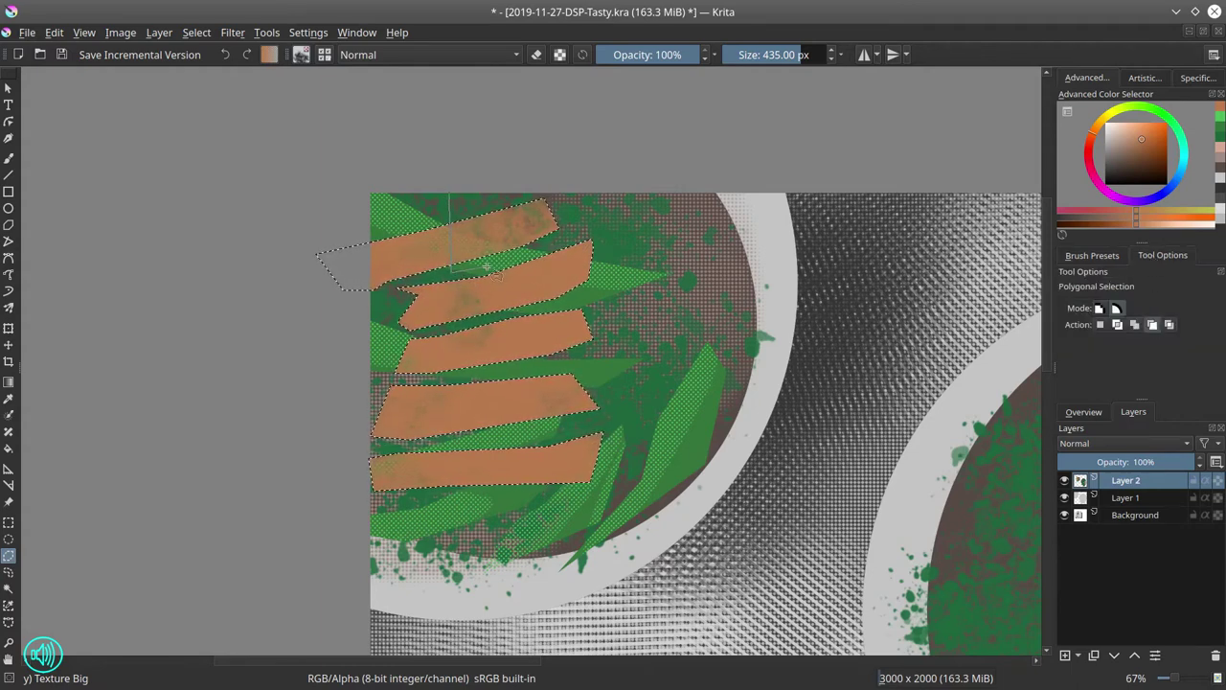
{"action": "double_click", "coordinate": [483, 189]}
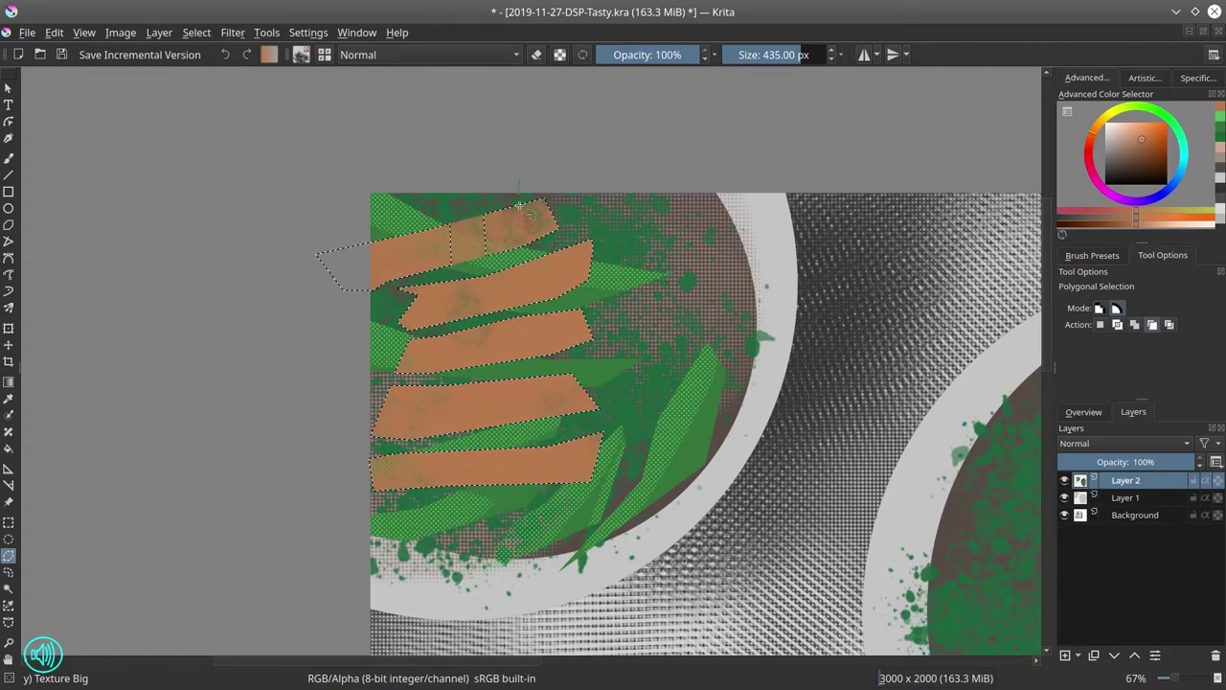
Subtract more sections from the five strips' selection, leaving narrow crosswise bands, and fill them with dark red using the Texture Big brush at 435 px.
{"action": "left_click", "coordinate": [519, 179]}
{"action": "left_click", "coordinate": [500, 208]}
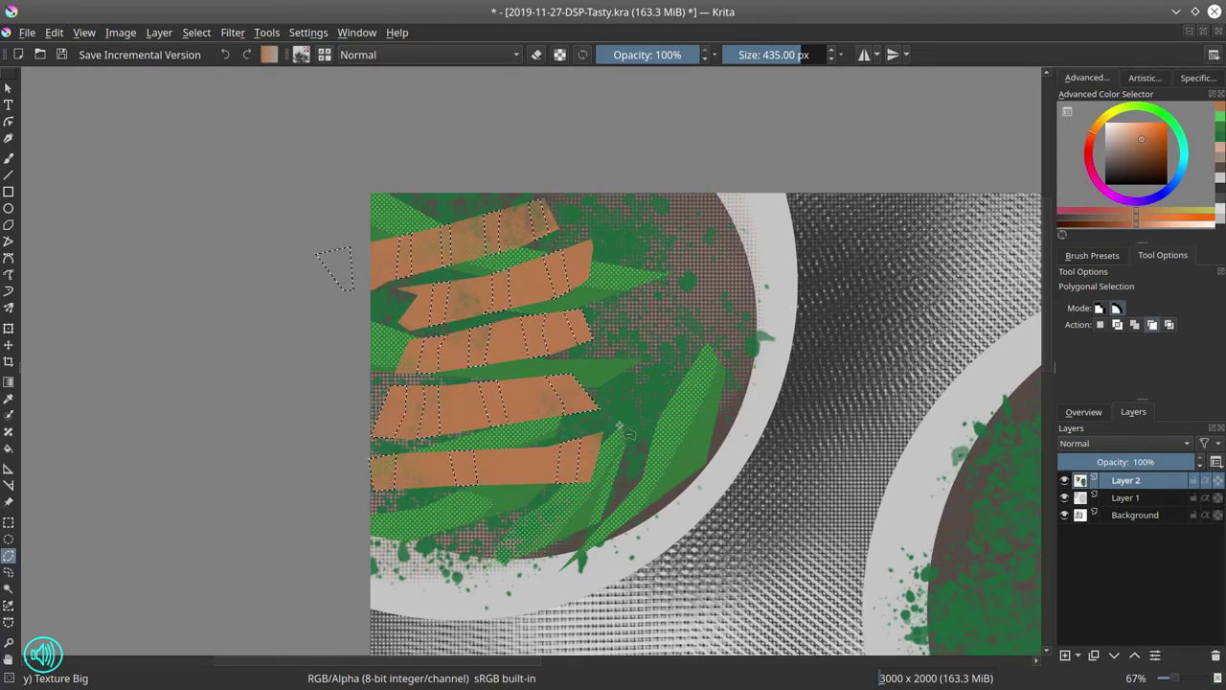
{"action": "left_click", "coordinate": [1095, 155]}
{"action": "left_click", "coordinate": [1152, 158]}
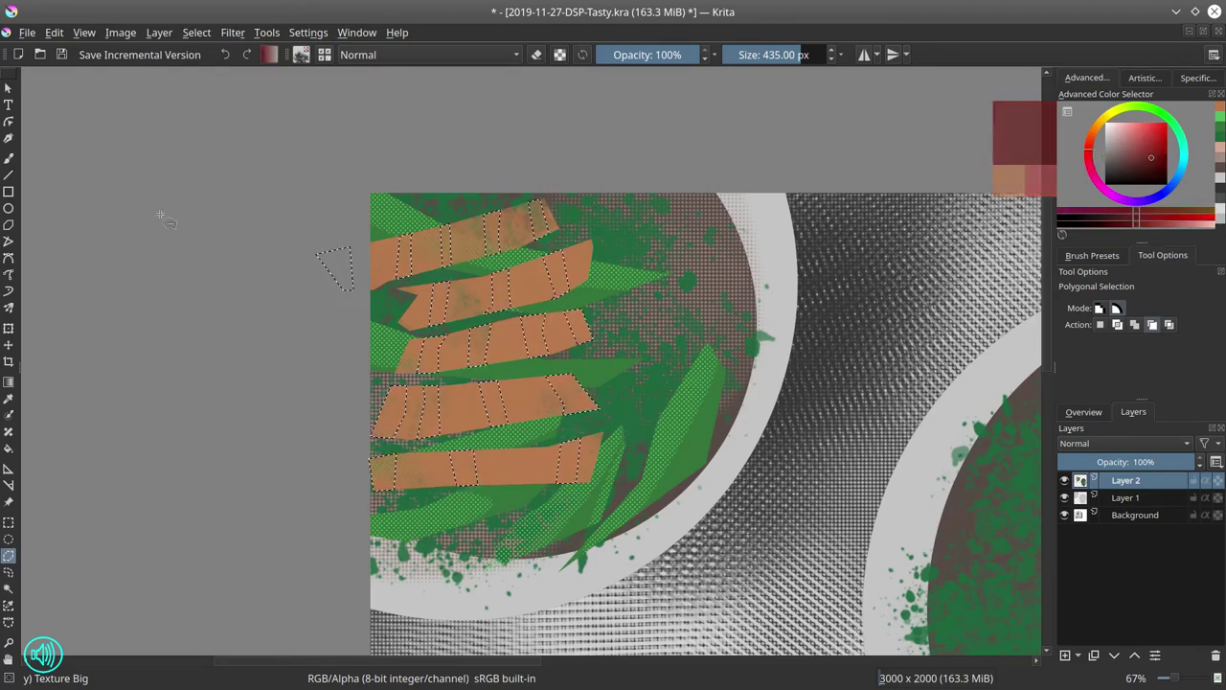
{"action": "left_click", "coordinate": [9, 157]}
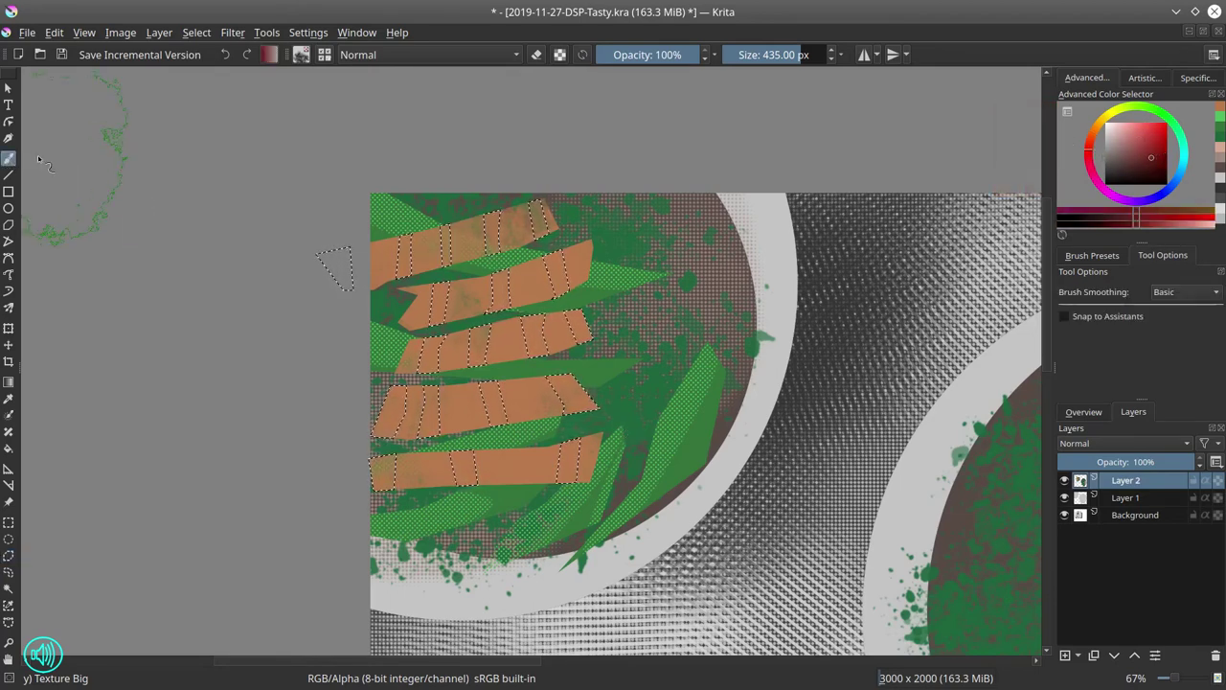
{"action": "left_click", "coordinate": [1097, 256]}
{"action": "left_click_drag", "start_coordinate": [733, 326], "coordinate": [706, 463]}
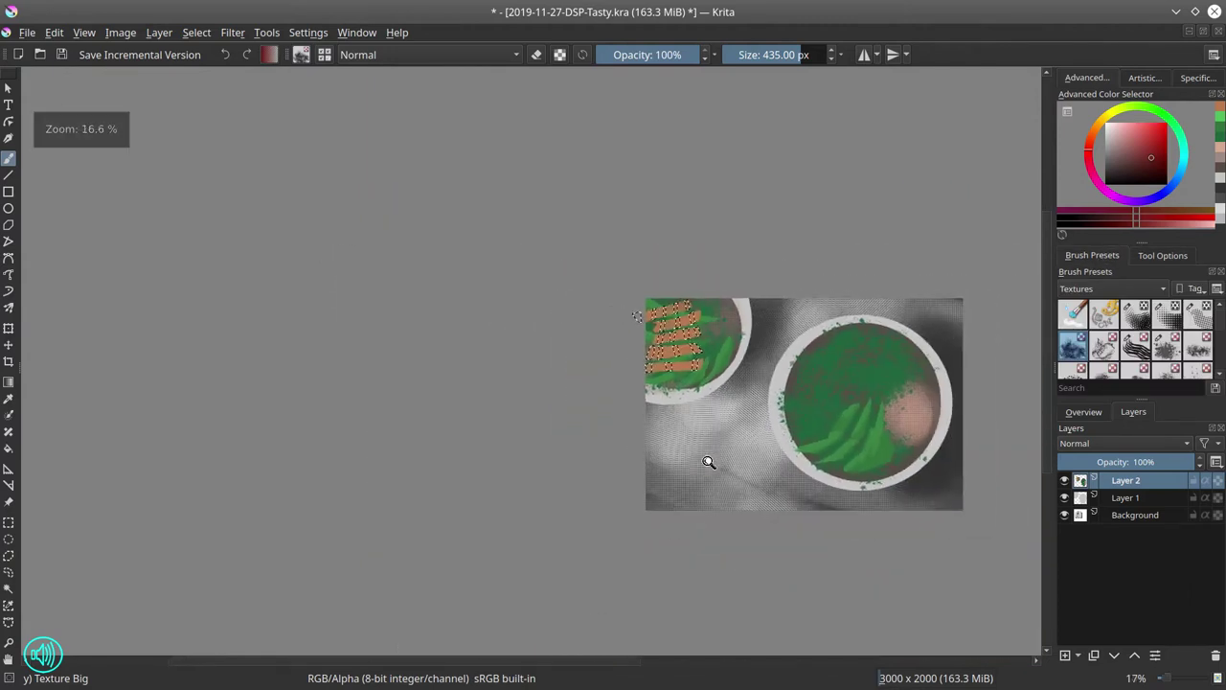
{"action": "left_click_drag", "start_coordinate": [773, 377], "coordinate": [649, 368]}
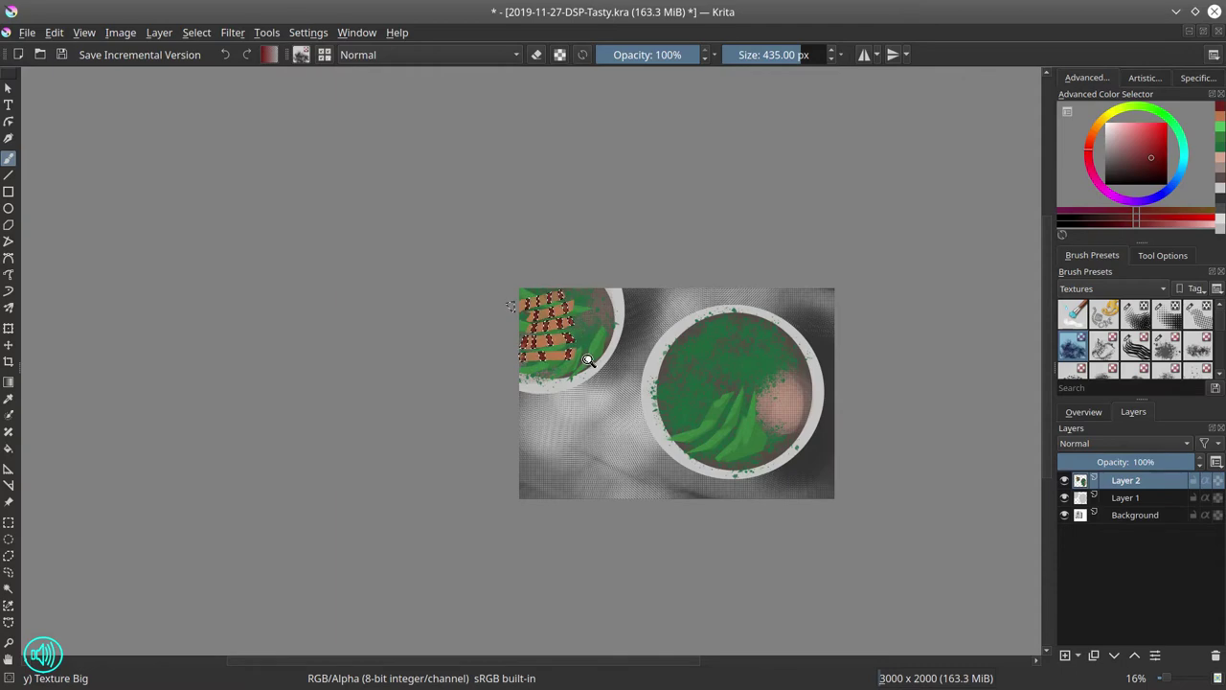
Shade the dark red bands with lighter and deeper reds using the Texture Big brush reduced to about 179 px, and clear the selection.
{"action": "scroll", "coordinate": [588, 360], "scroll_direction": "up", "scroll_amount": 3}
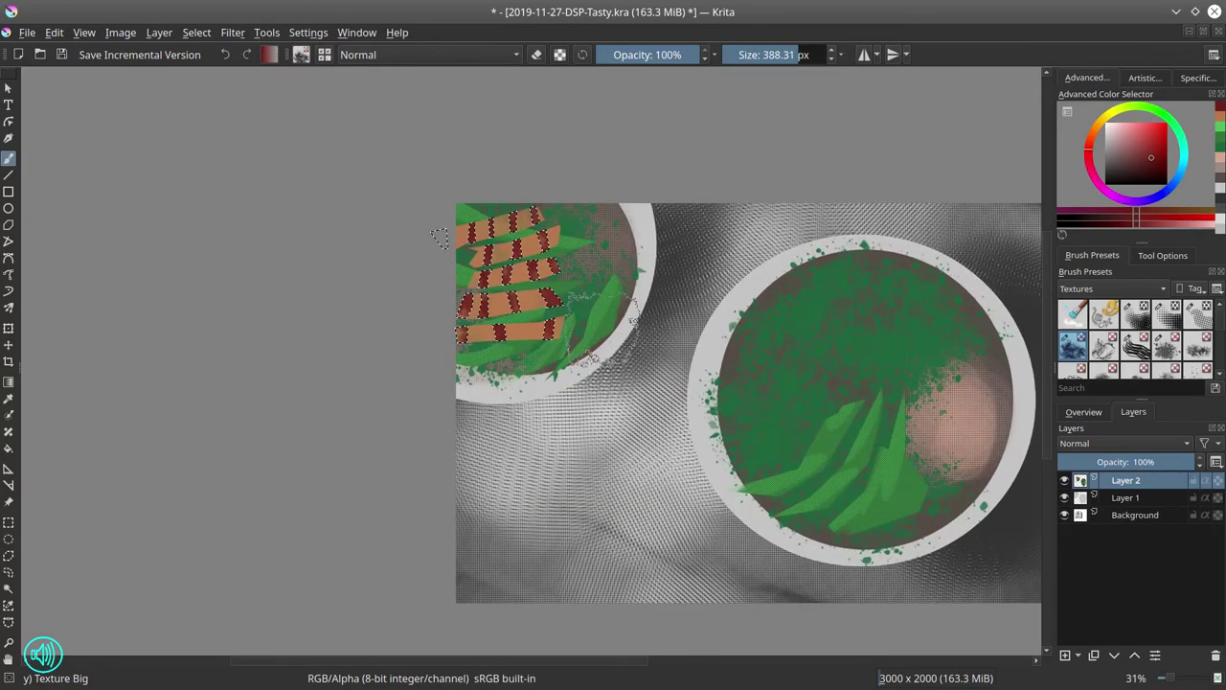
{"action": "left_click_drag", "start_coordinate": [592, 358], "coordinate": [573, 359], "text": "shift"}
{"action": "left_click", "coordinate": [1138, 143]}
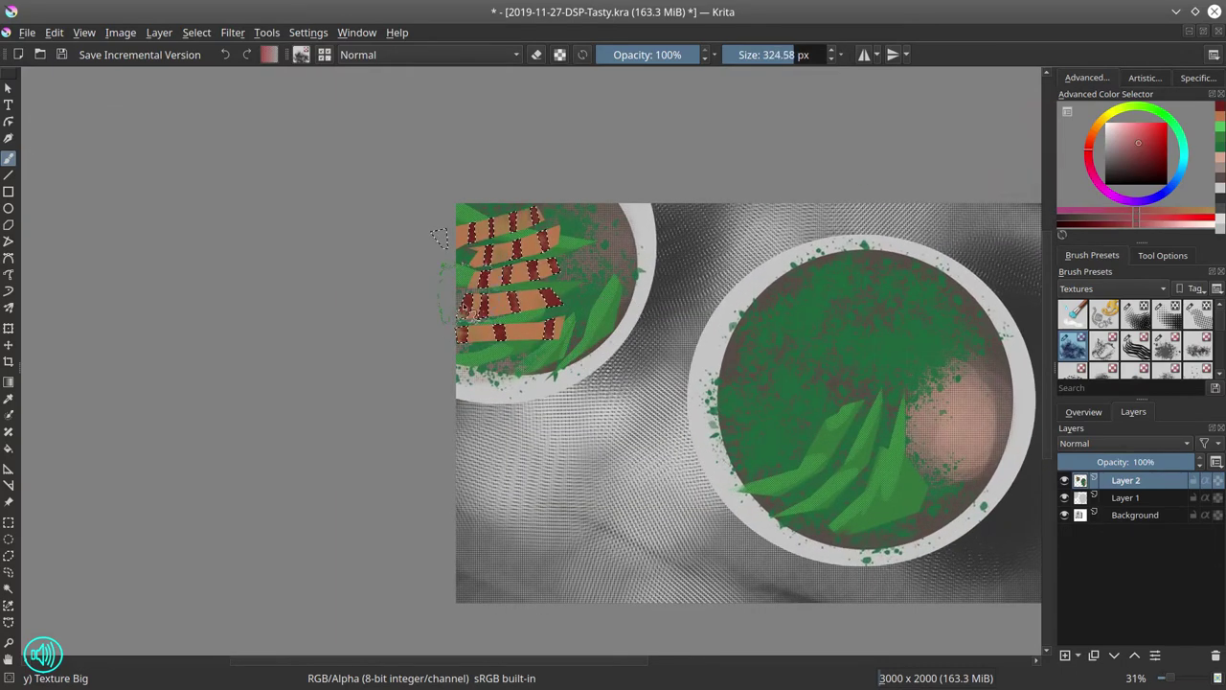
{"action": "key", "text": "bracketleft"}
{"action": "key", "text": "bracketleft"}
{"action": "key", "text": "bracketleft"}
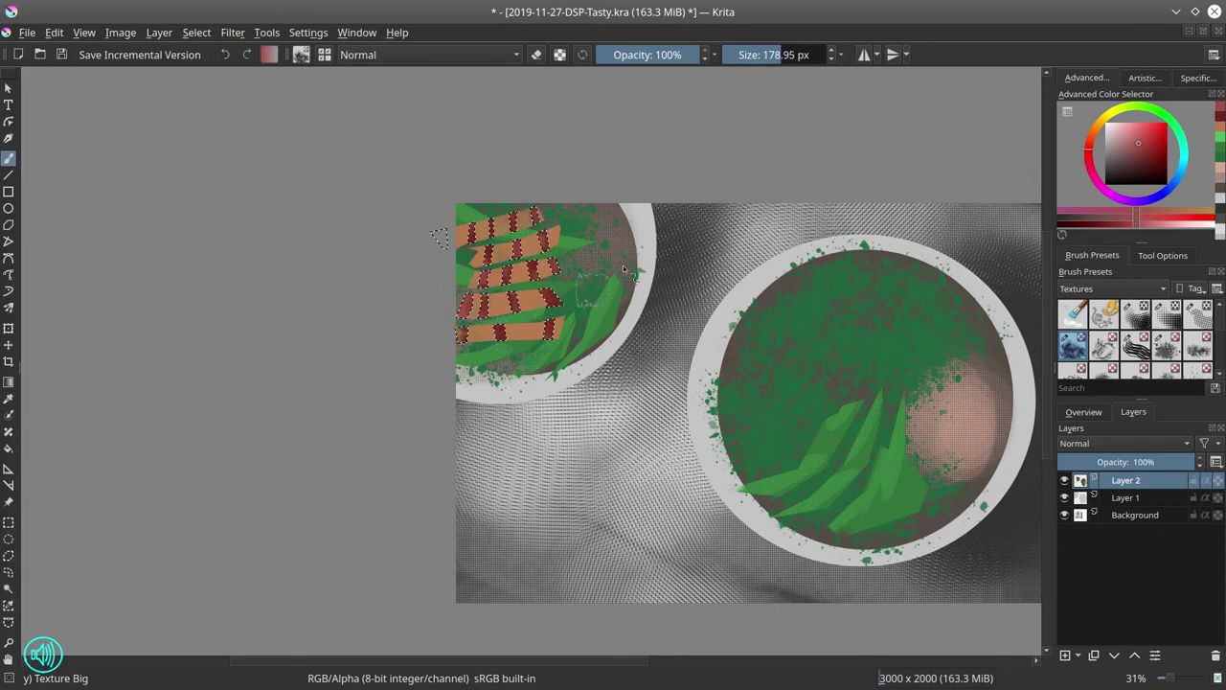
{"action": "left_click", "coordinate": [1143, 165]}
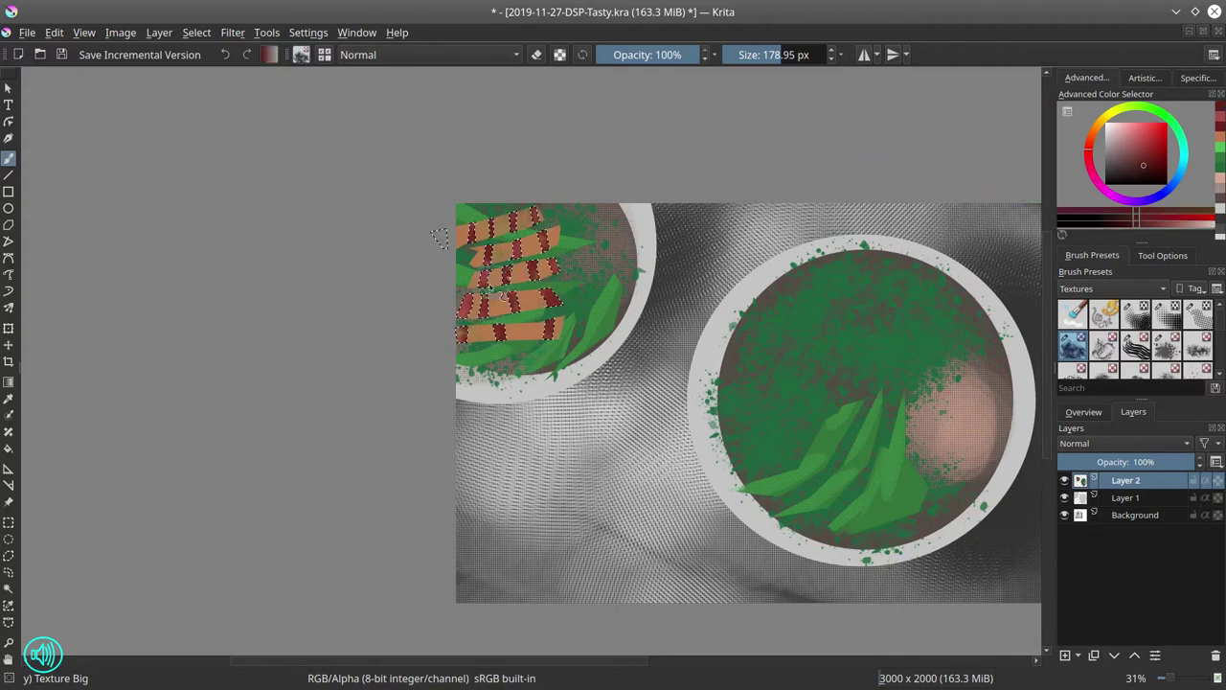
{"action": "left_click", "coordinate": [196, 33]}
{"action": "left_click", "coordinate": [208, 66]}
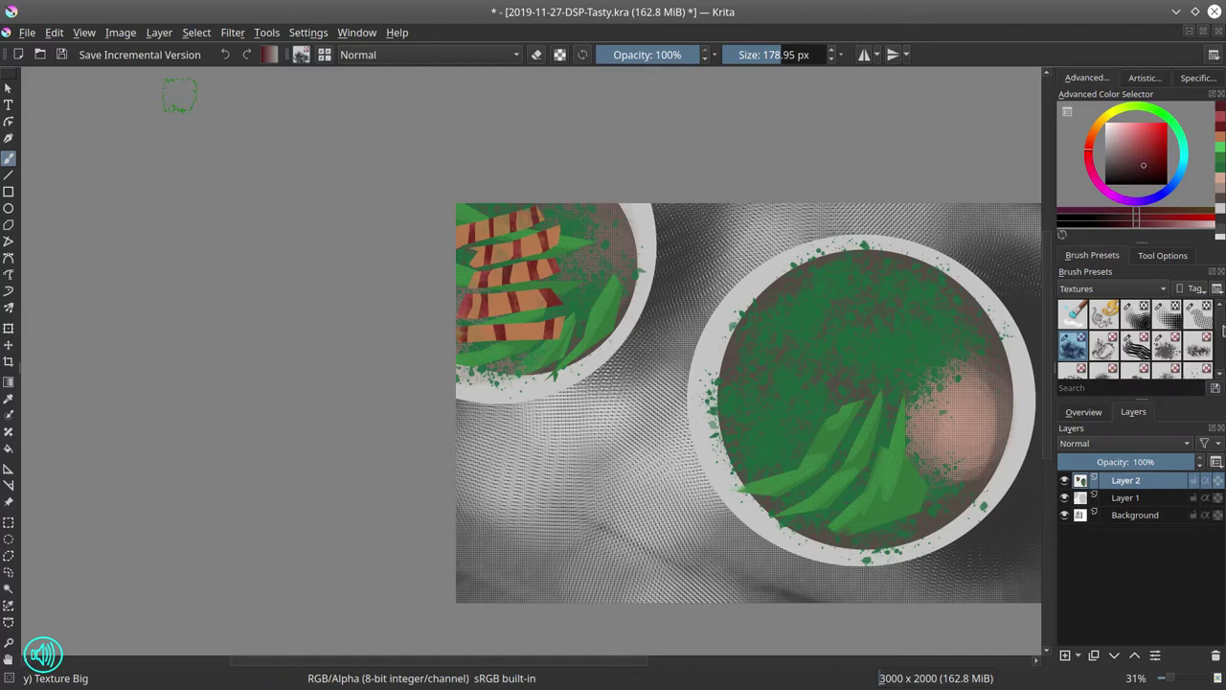
Set up the Texture Random Particles brush in muted teal green at about 527 px, and undo a test stroke beside the orange strips.
{"action": "scroll", "coordinate": [1125, 345], "scroll_direction": "down", "scroll_amount": 2}
{"action": "left_click", "coordinate": [1073, 314]}
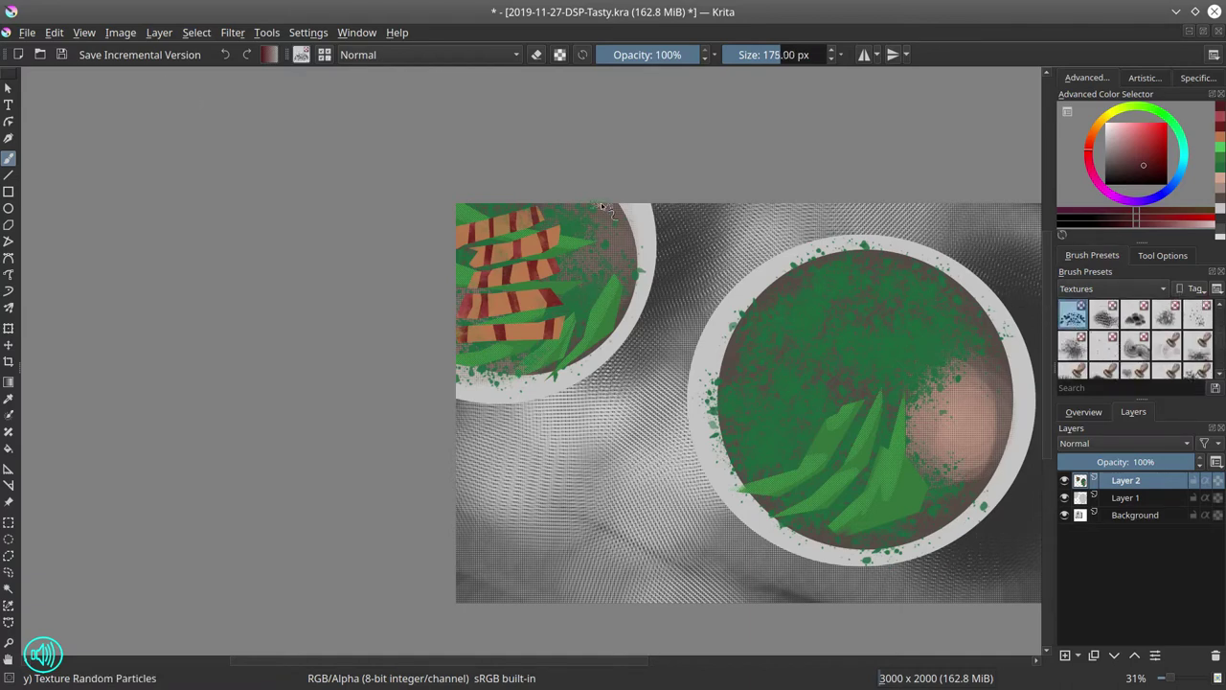
{"action": "left_click", "coordinate": [1178, 131]}
{"action": "left_click_drag", "start_coordinate": [590, 273], "coordinate": [651, 272], "text": "shift"}
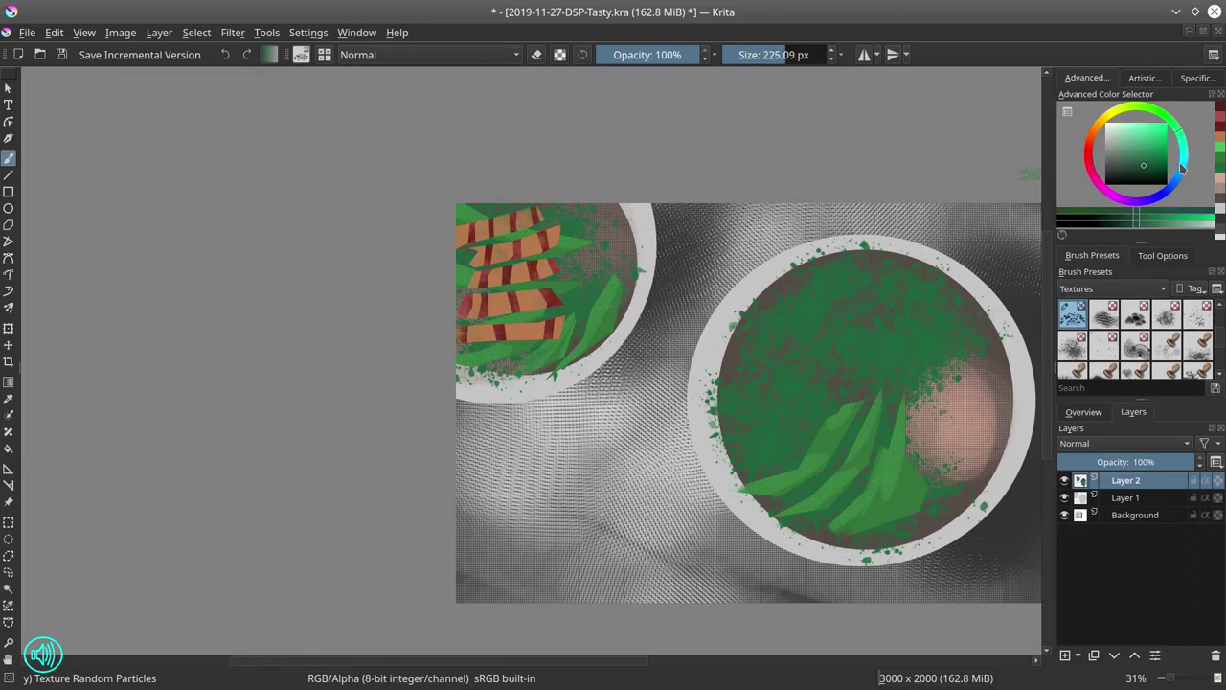
{"action": "left_click", "coordinate": [1132, 147]}
{"action": "mouse_move", "coordinate": [577, 274]}
{"action": "left_mouse_down", "text": "shift"}
{"action": "mouse_move", "coordinate": [634, 317]}
{"action": "mouse_move", "coordinate": [648, 257]}
{"action": "left_mouse_up", "text": "shift"}
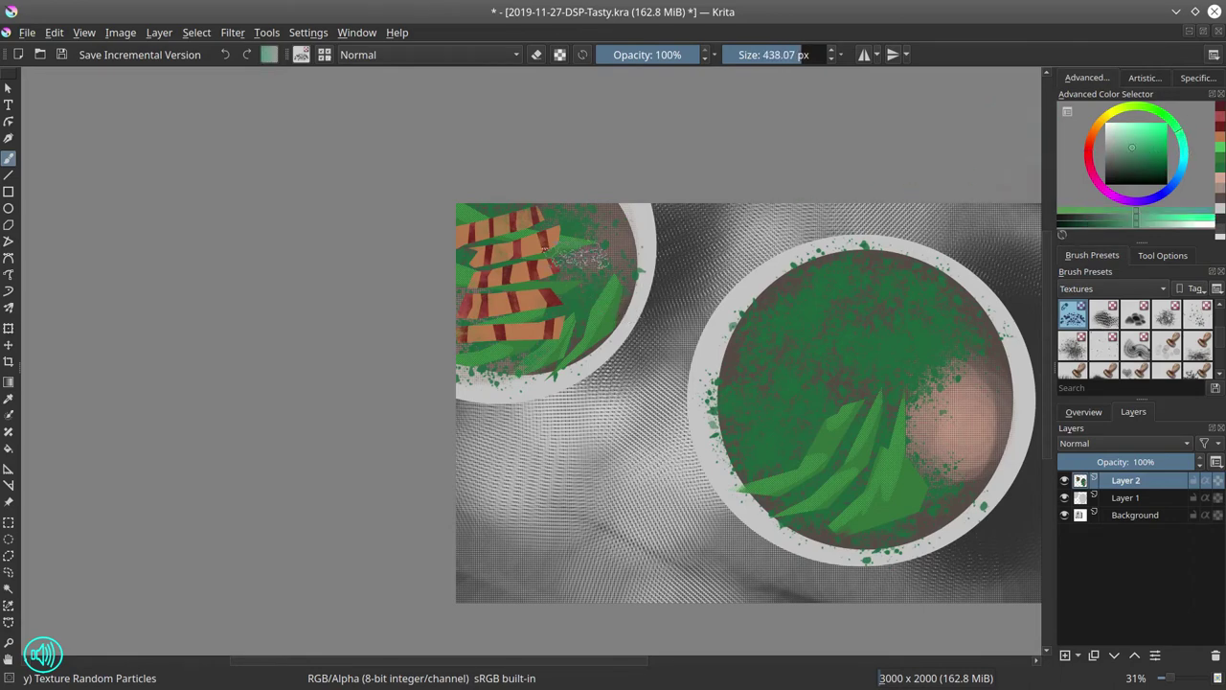
{"action": "left_click_drag", "start_coordinate": [583, 224], "coordinate": [618, 230], "text": "shift"}
{"action": "left_click_drag", "start_coordinate": [599, 284], "coordinate": [627, 282]}
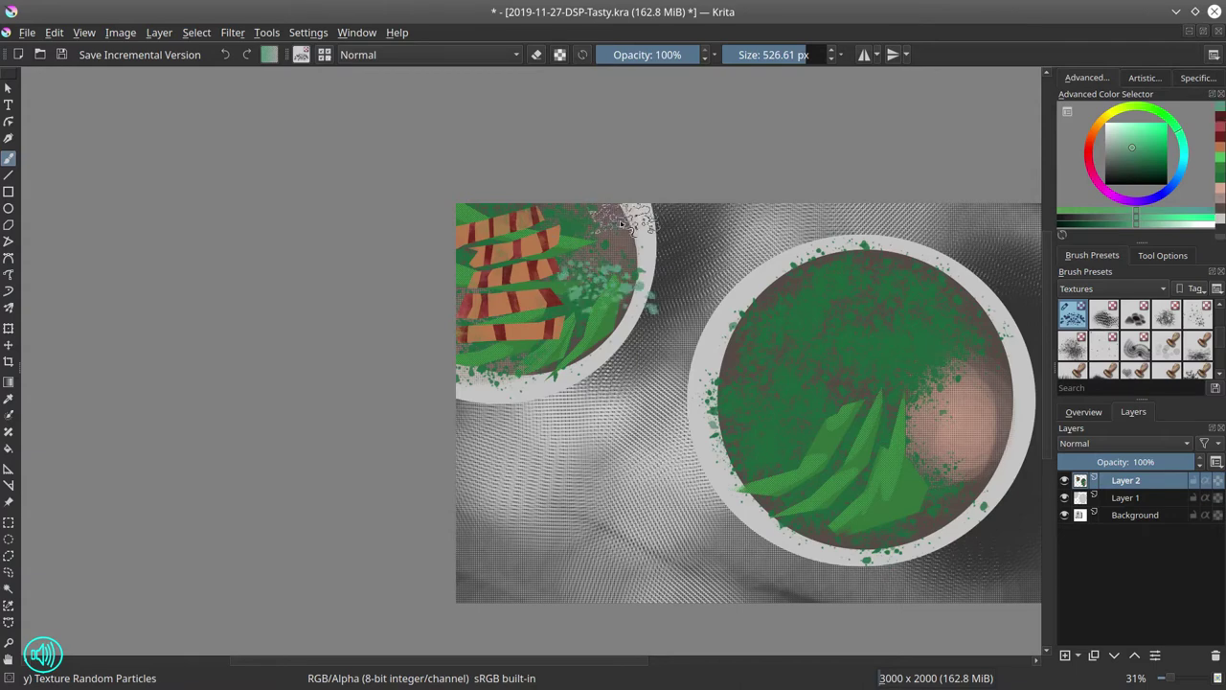
{"action": "key", "text": "ctrl+z"}
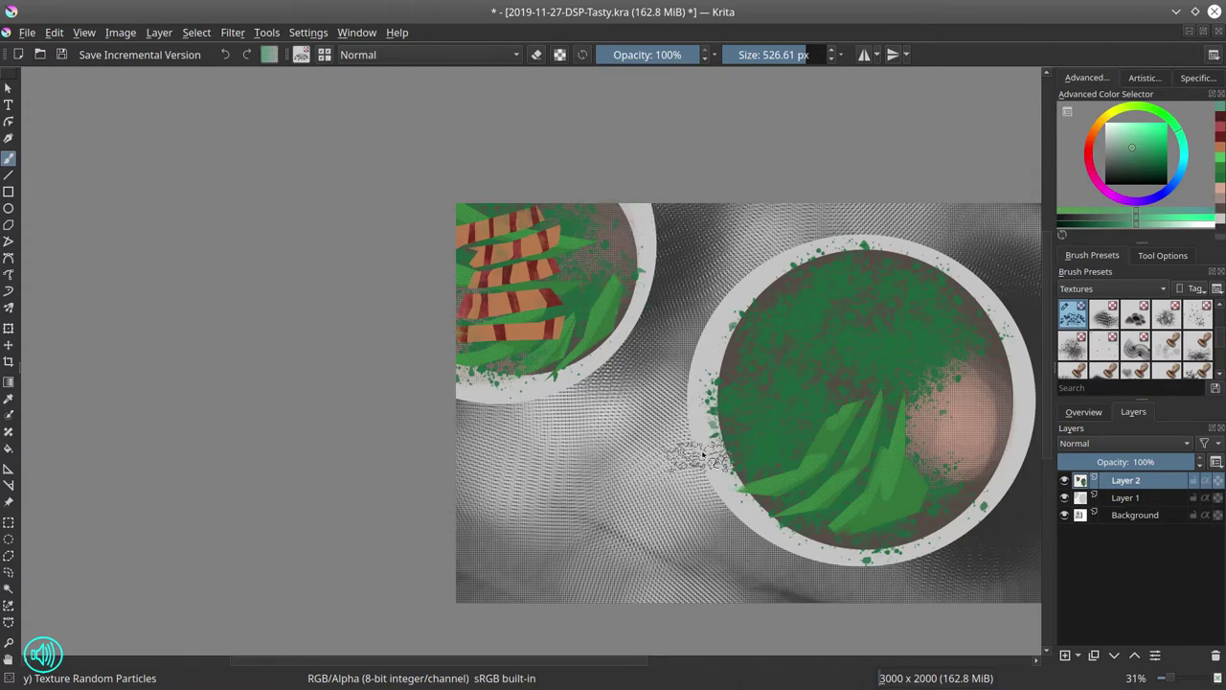
{"action": "left_click", "coordinate": [9, 539]}
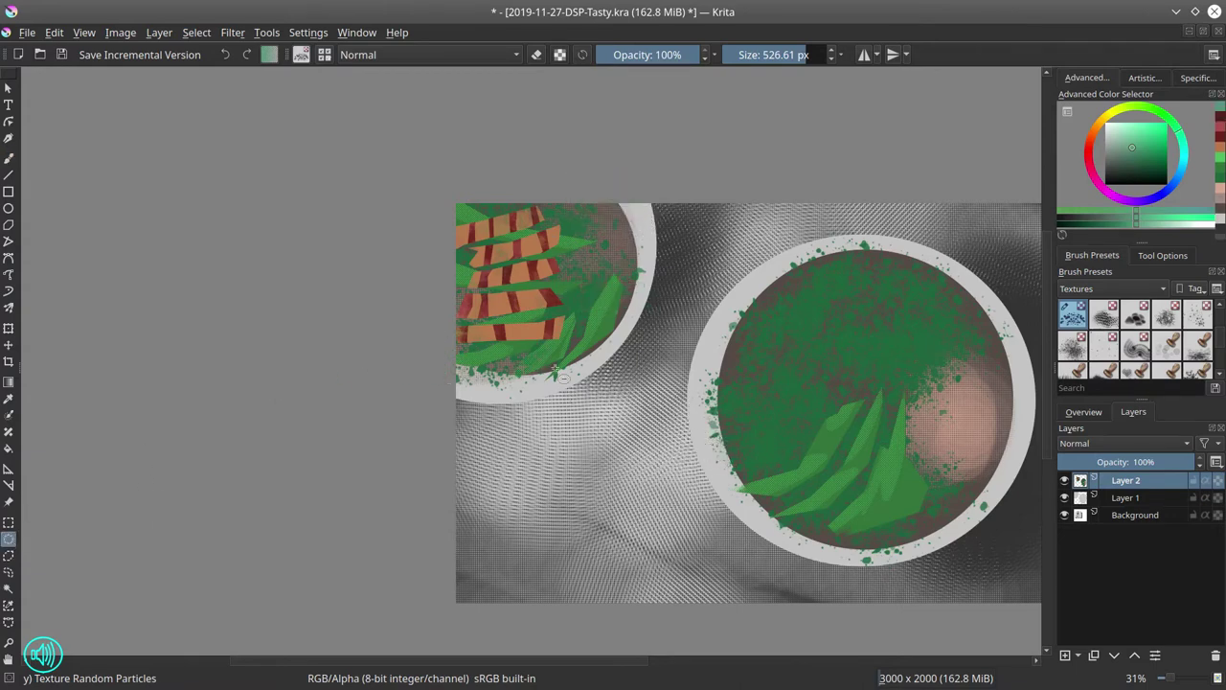
{"action": "left_click_drag", "start_coordinate": [613, 305], "coordinate": [617, 310]}
{"action": "left_click", "coordinate": [1155, 257]}
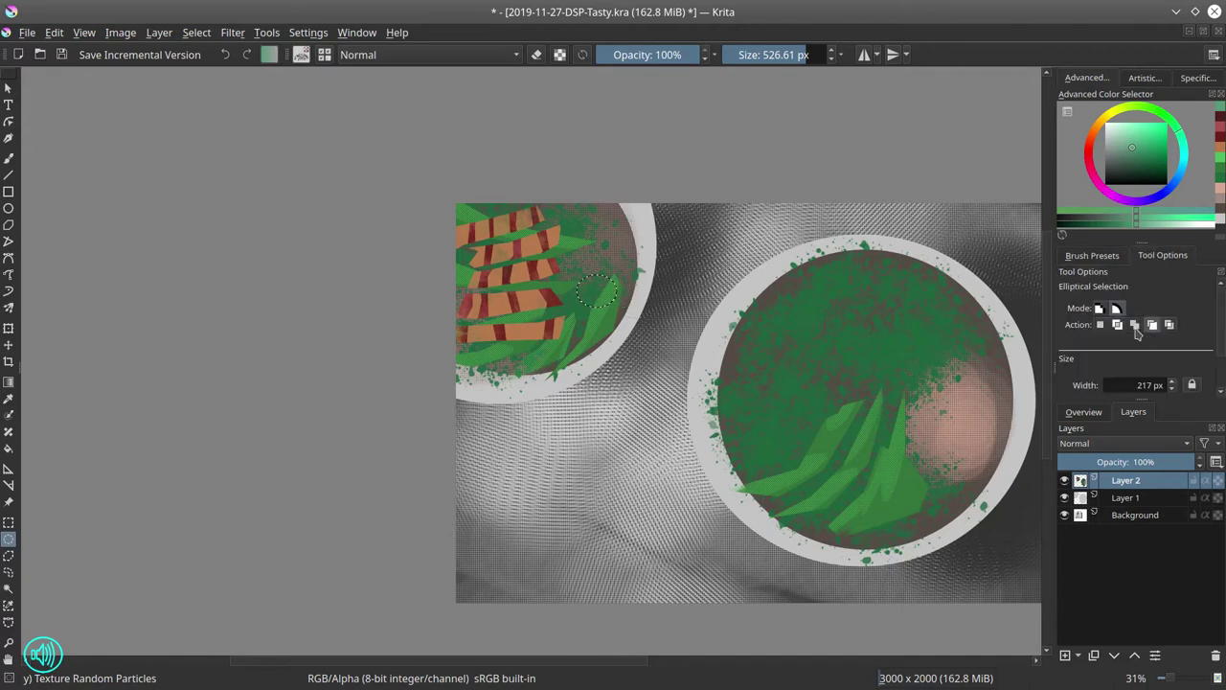
{"action": "left_click", "coordinate": [1134, 325]}
{"action": "left_click_drag", "start_coordinate": [575, 207], "coordinate": [621, 233]}
Clear the elliptical selections and outline four rounded shapes beside the orange strips with the Outline Selection tool in add mode.
{"action": "left_click", "coordinate": [7, 568]}
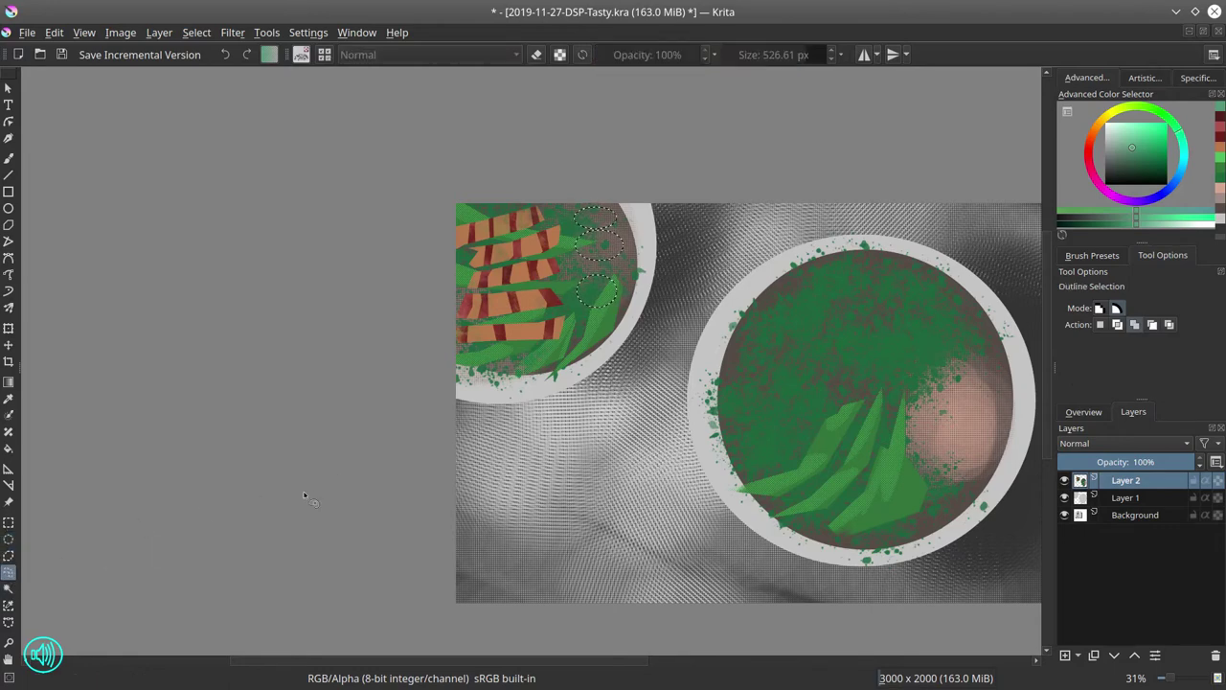
{"action": "left_click", "coordinate": [196, 32]}
{"action": "left_click", "coordinate": [209, 73]}
{"action": "mouse_move", "coordinate": [585, 223]}
{"action": "left_mouse_down"}
{"action": "mouse_move", "coordinate": [624, 213]}
{"action": "mouse_move", "coordinate": [615, 190]}
{"action": "mouse_move", "coordinate": [592, 205]}
{"action": "mouse_move", "coordinate": [602, 257]}
{"action": "mouse_move", "coordinate": [640, 252]}
{"action": "mouse_move", "coordinate": [627, 226]}
{"action": "left_mouse_up"}
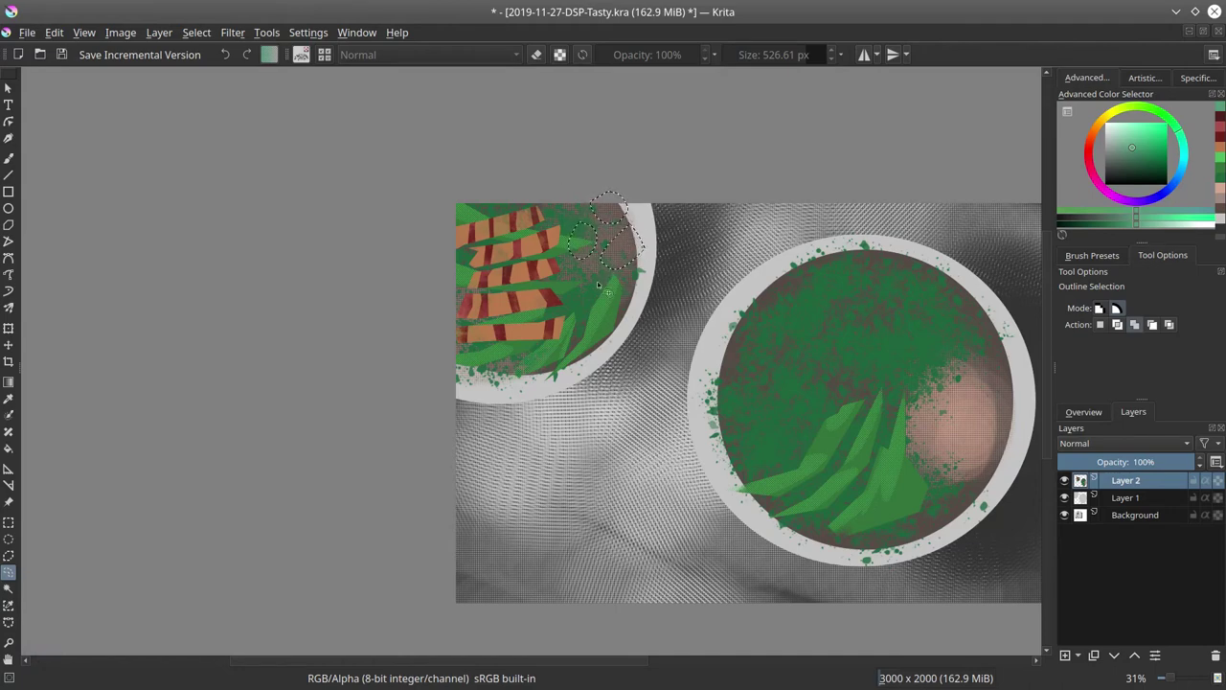
{"action": "mouse_move", "coordinate": [596, 270]}
{"action": "left_mouse_down"}
{"action": "mouse_move", "coordinate": [573, 285]}
{"action": "mouse_move", "coordinate": [604, 314]}
{"action": "mouse_move", "coordinate": [623, 305]}
{"action": "mouse_move", "coordinate": [596, 269]}
{"action": "left_mouse_up"}
Paint the four selected shapes with muted teal and lighter mint green using Texture Random Particles at about 527 px, and deselect them.
{"action": "left_click", "coordinate": [9, 158]}
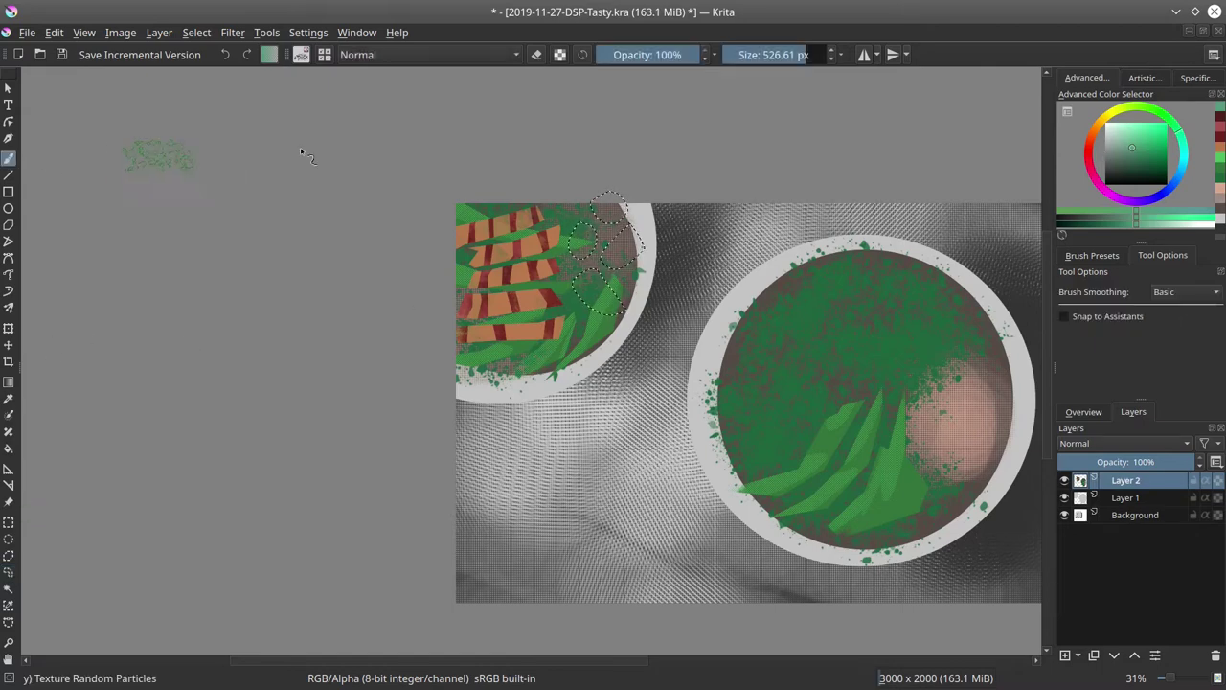
{"action": "mouse_move", "coordinate": [613, 222]}
{"action": "left_mouse_down"}
{"action": "mouse_move", "coordinate": [601, 123]}
{"action": "mouse_move", "coordinate": [580, 123]}
{"action": "mouse_move", "coordinate": [578, 278]}
{"action": "left_mouse_up"}
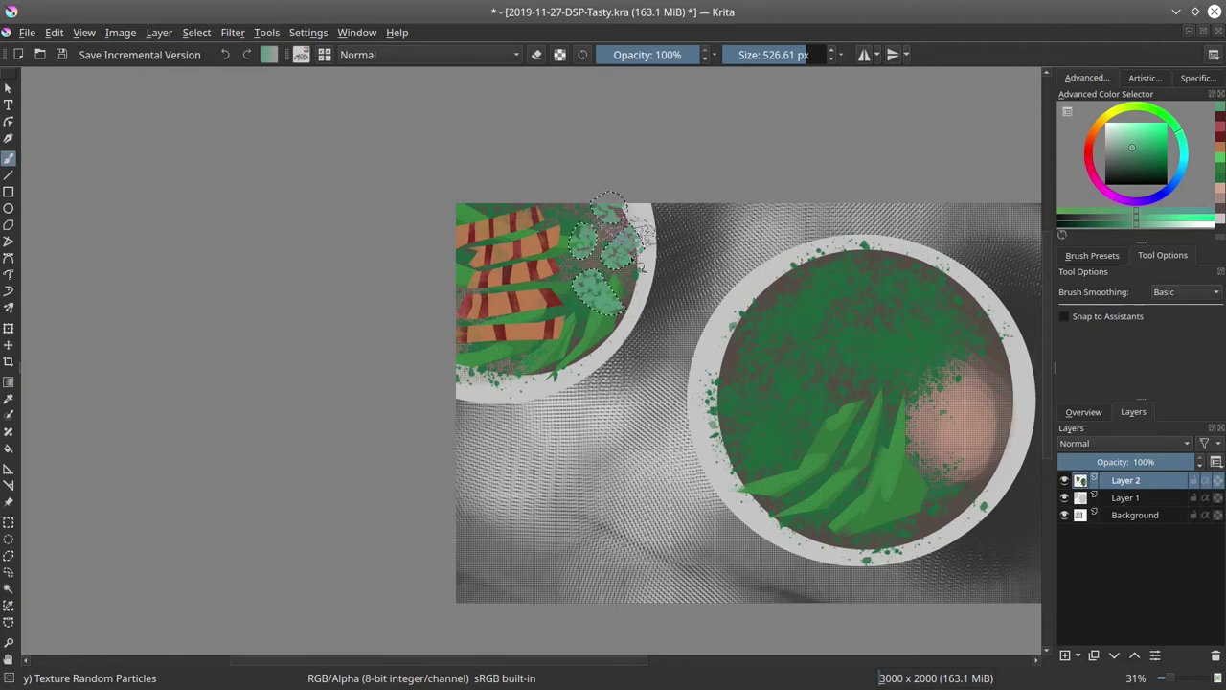
{"action": "left_click", "coordinate": [1134, 134]}
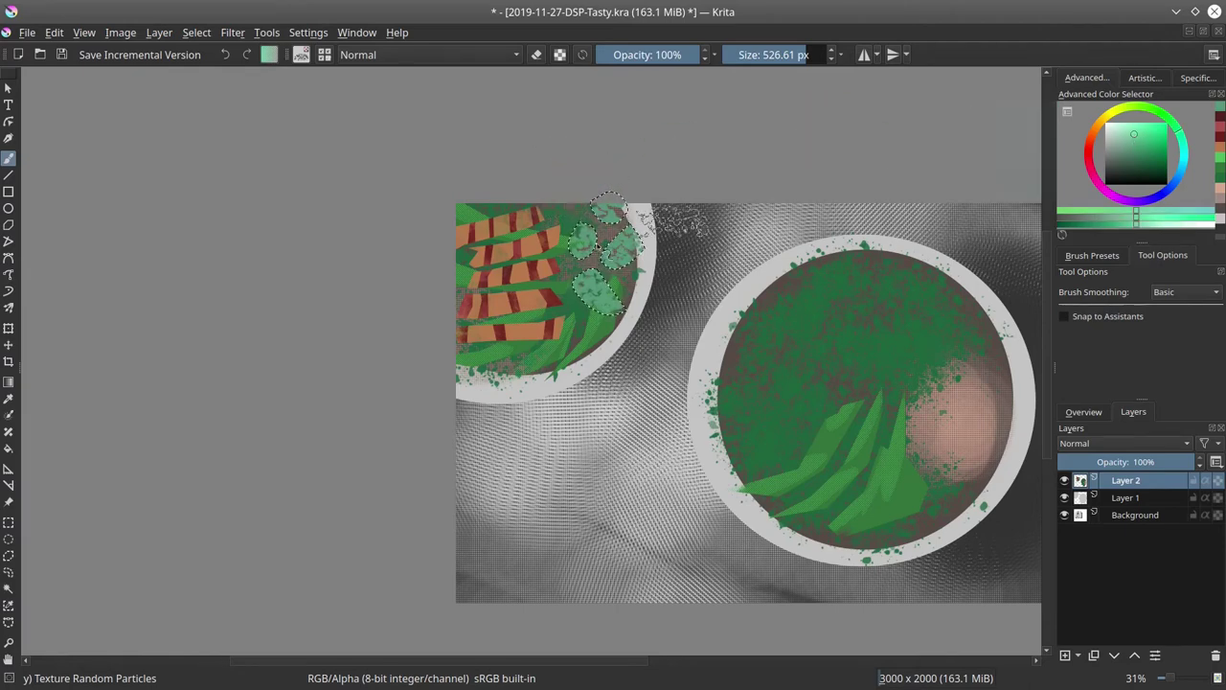
{"action": "left_click_drag", "start_coordinate": [567, 249], "coordinate": [585, 195]}
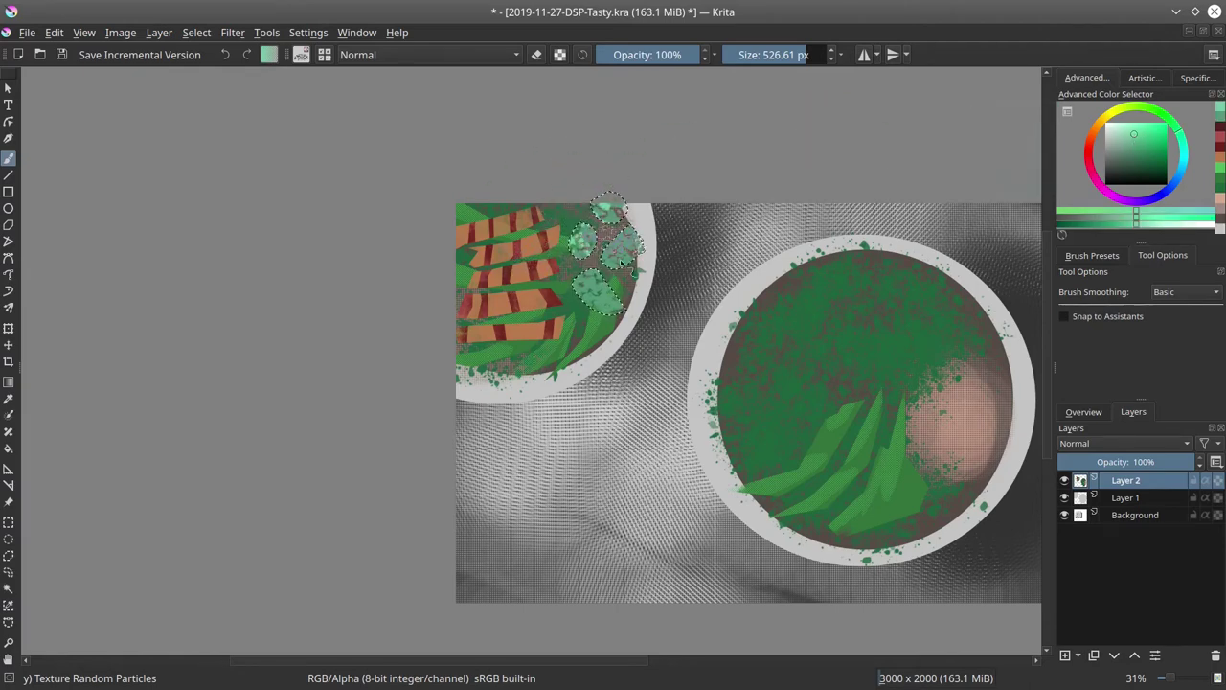
{"action": "left_click_drag", "start_coordinate": [621, 260], "coordinate": [607, 239]}
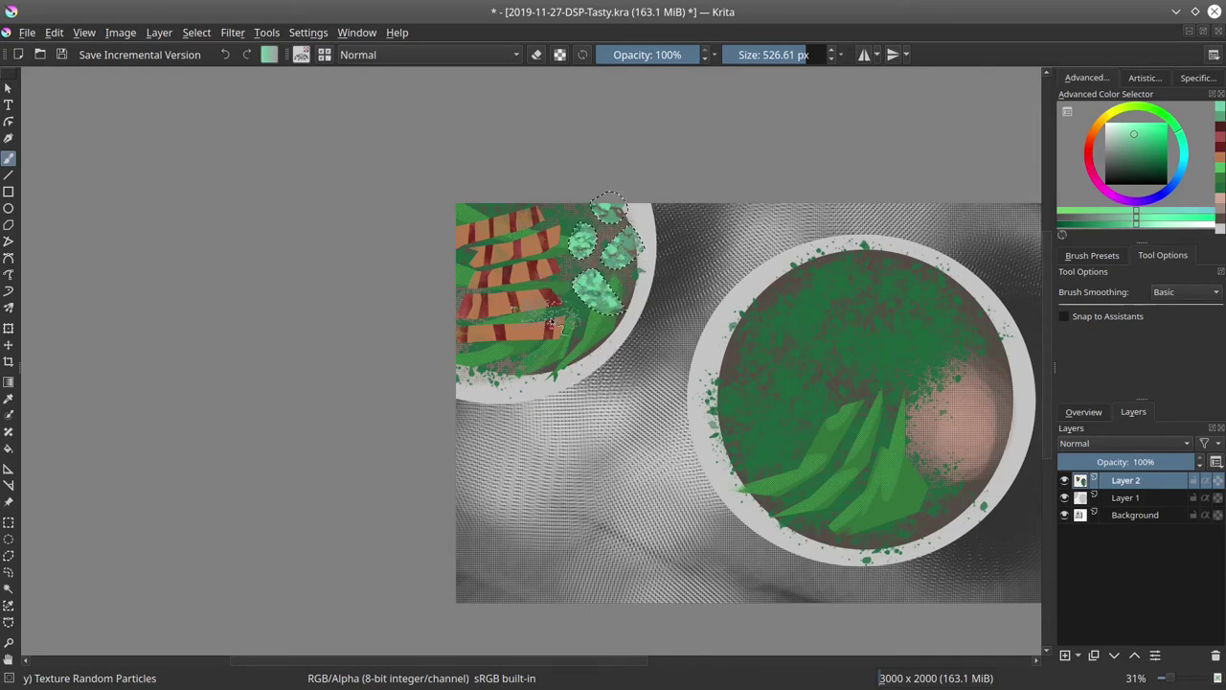
{"action": "left_click_drag", "start_coordinate": [581, 297], "coordinate": [597, 283]}
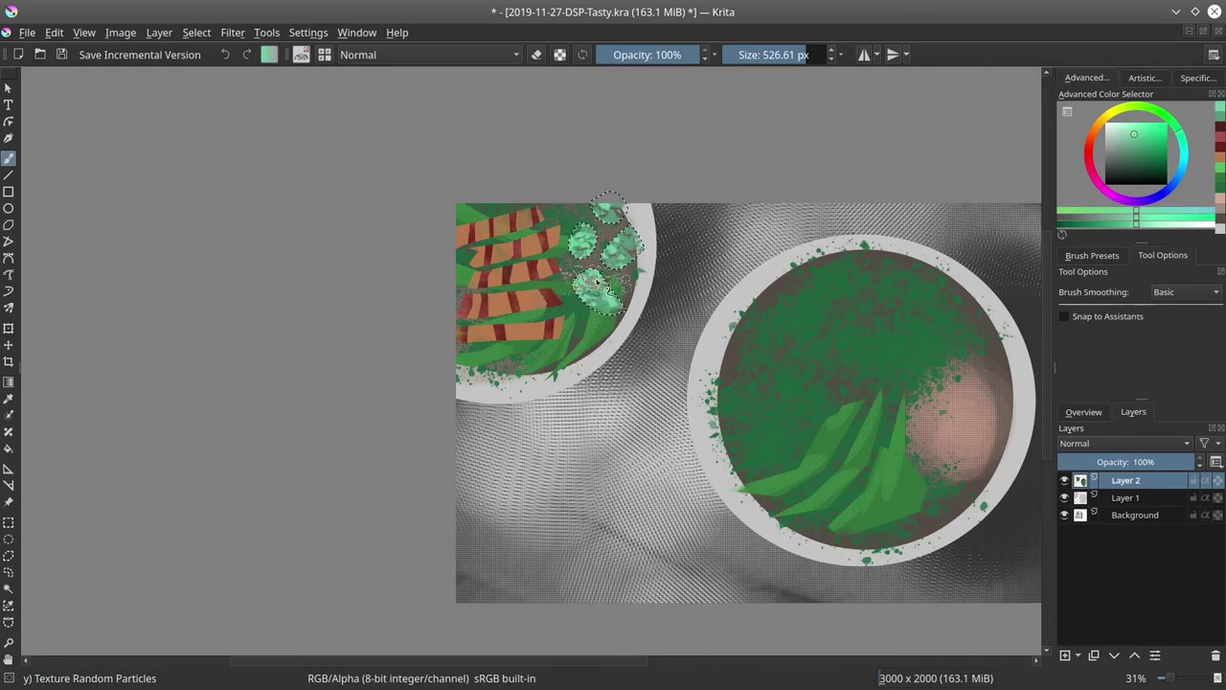
{"action": "left_click", "coordinate": [197, 33]}
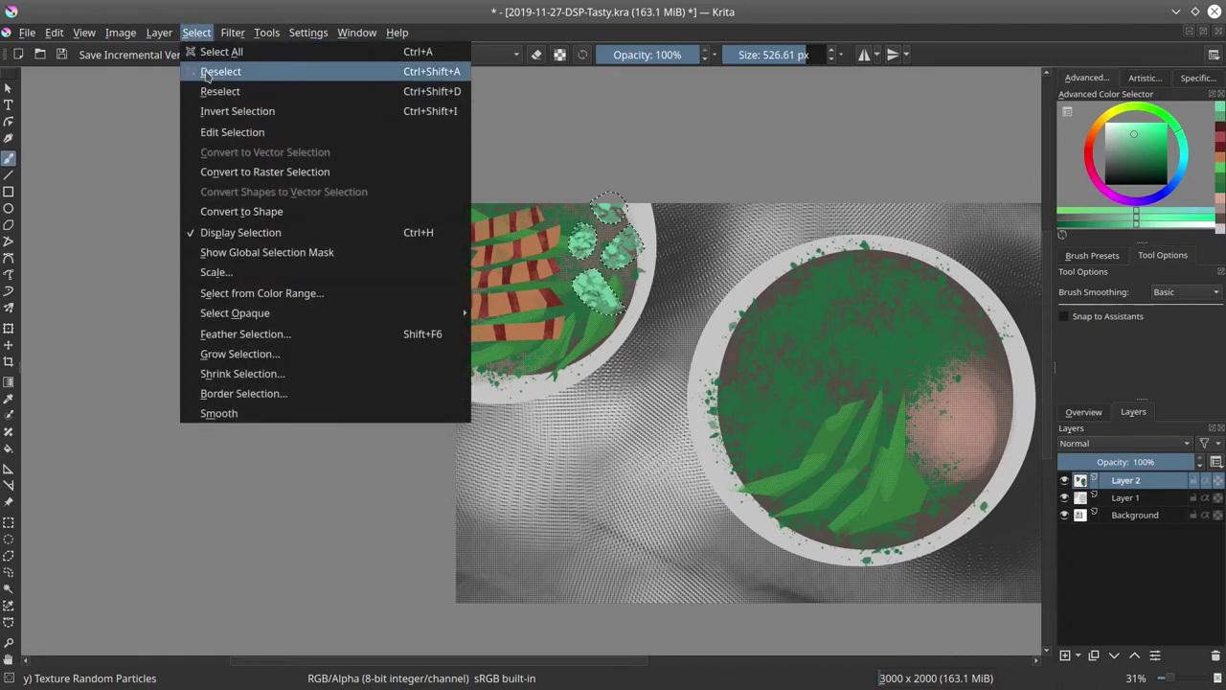
{"action": "left_click", "coordinate": [206, 73]}
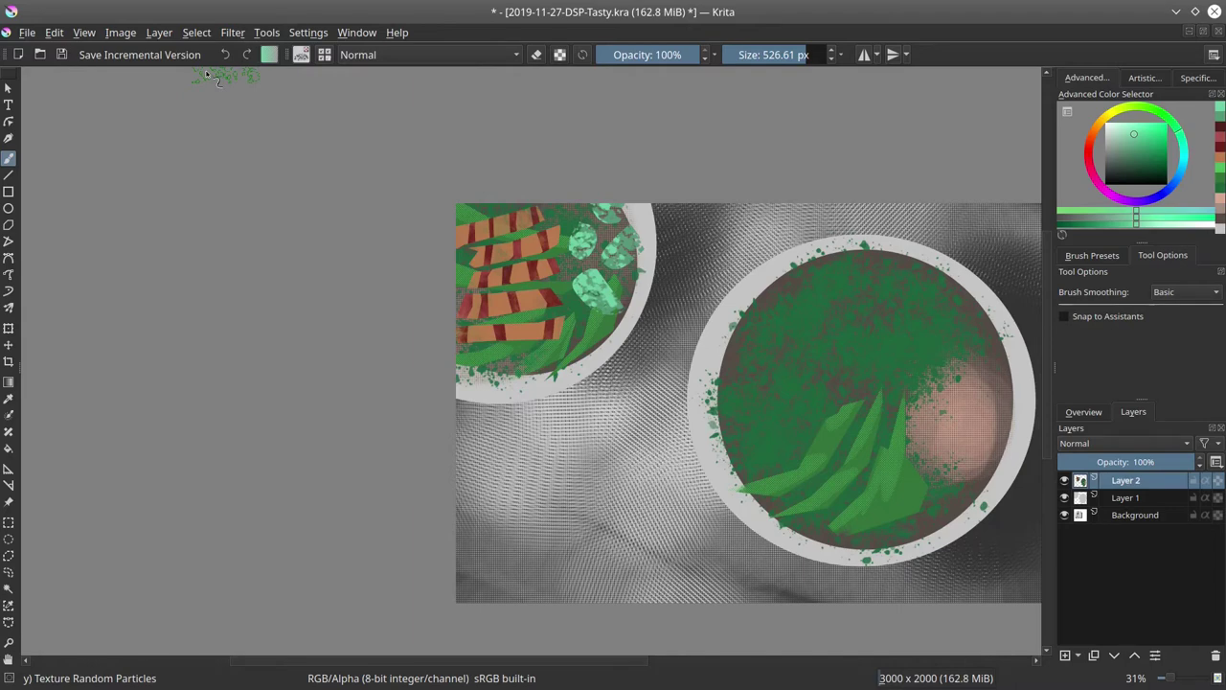
Outline a rounded shape across the canvas's upper edge in the corner bowl and fill it with bright red using Texture Random Particles.
{"action": "left_click", "coordinate": [9, 573]}
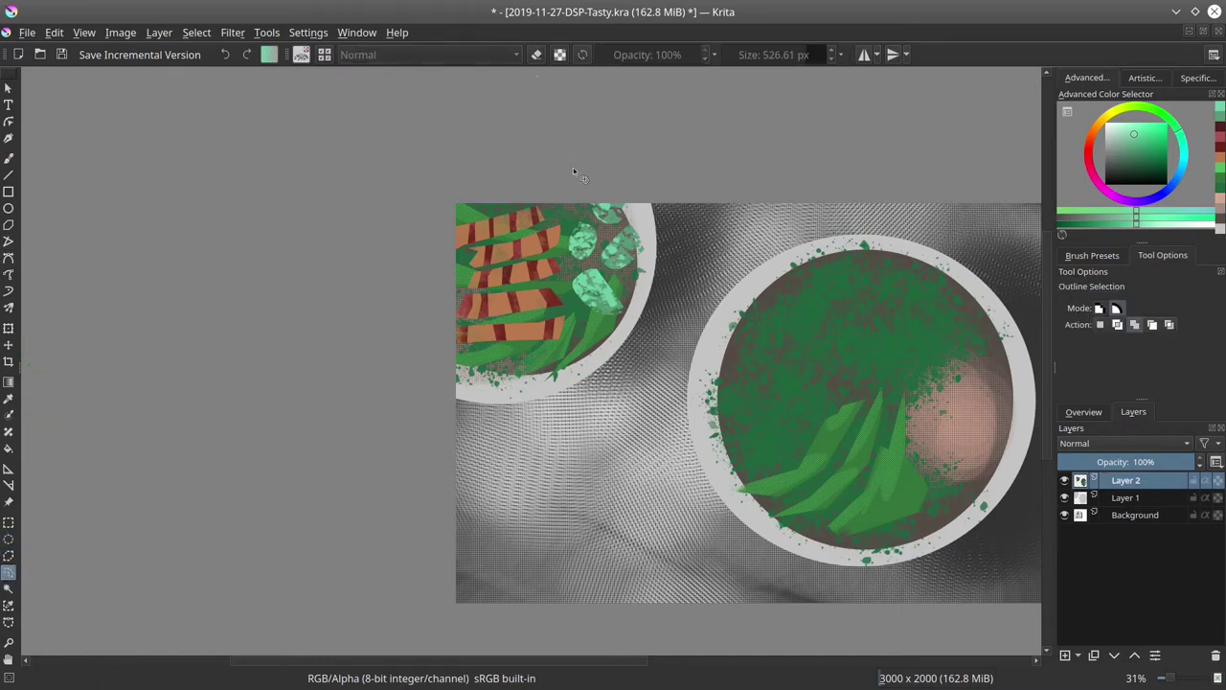
{"action": "left_click_drag", "start_coordinate": [558, 226], "coordinate": [572, 170]}
{"action": "left_click", "coordinate": [1089, 151]}
{"action": "left_click_drag", "start_coordinate": [1140, 146], "coordinate": [1150, 137]}
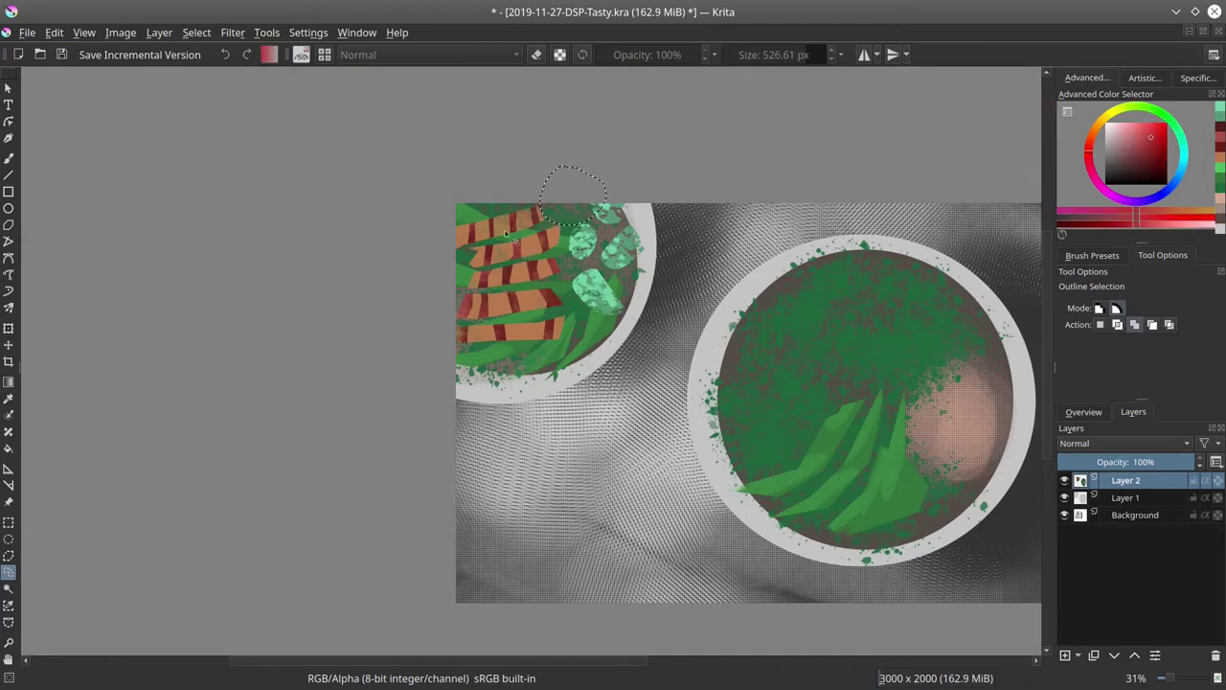
{"action": "left_click", "coordinate": [8, 159]}
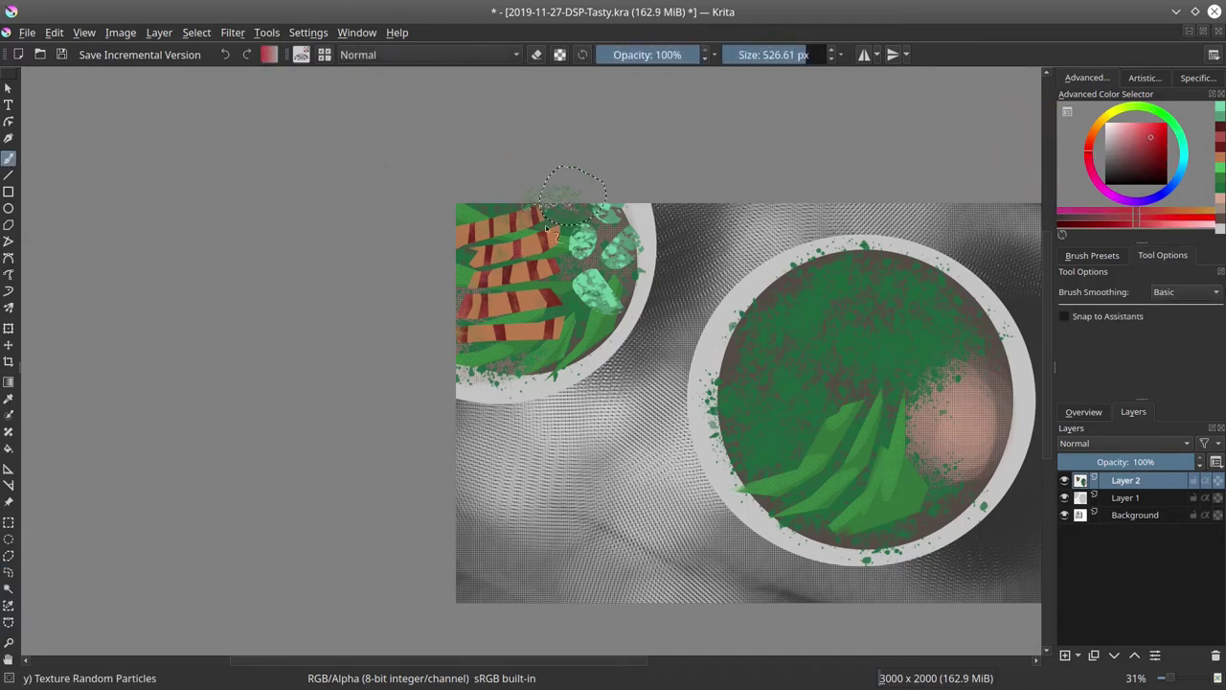
{"action": "mouse_move", "coordinate": [560, 213]}
{"action": "left_mouse_down"}
{"action": "mouse_move", "coordinate": [604, 182]}
{"action": "mouse_move", "coordinate": [561, 206]}
{"action": "mouse_move", "coordinate": [590, 211]}
{"action": "mouse_move", "coordinate": [575, 206]}
{"action": "left_mouse_up"}
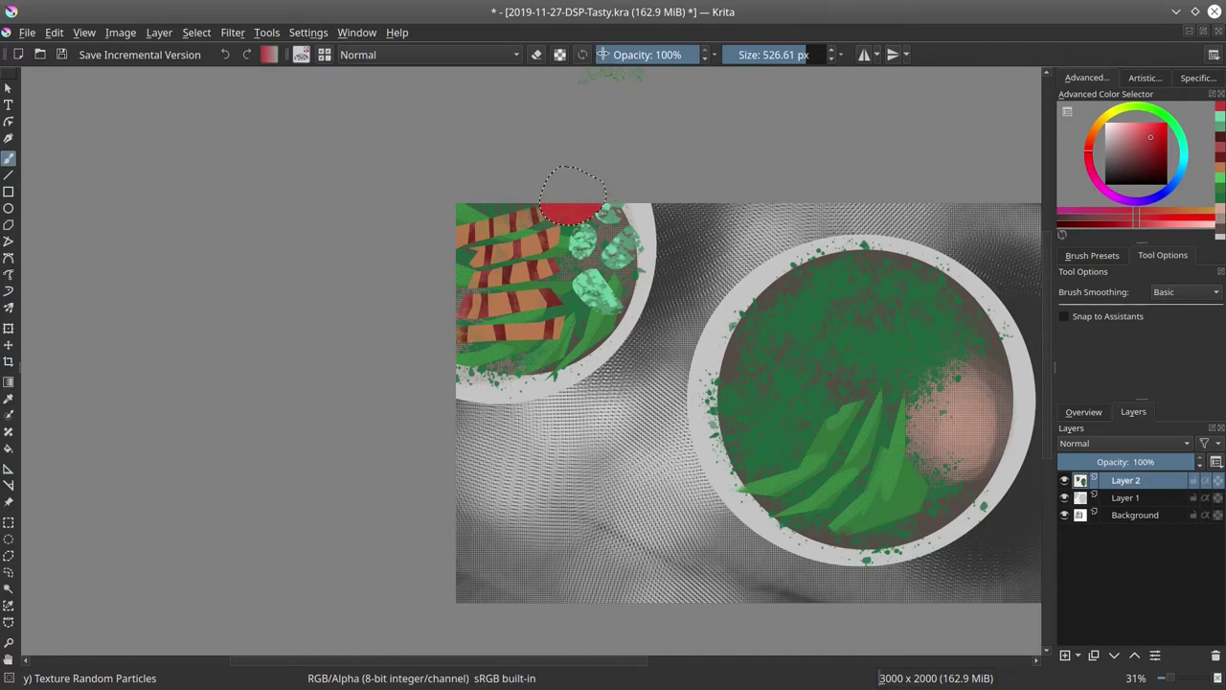
Texture the red shape in the corner bowl with dark red and muted red particles, and clear its selection.
{"action": "left_click", "coordinate": [1149, 157]}
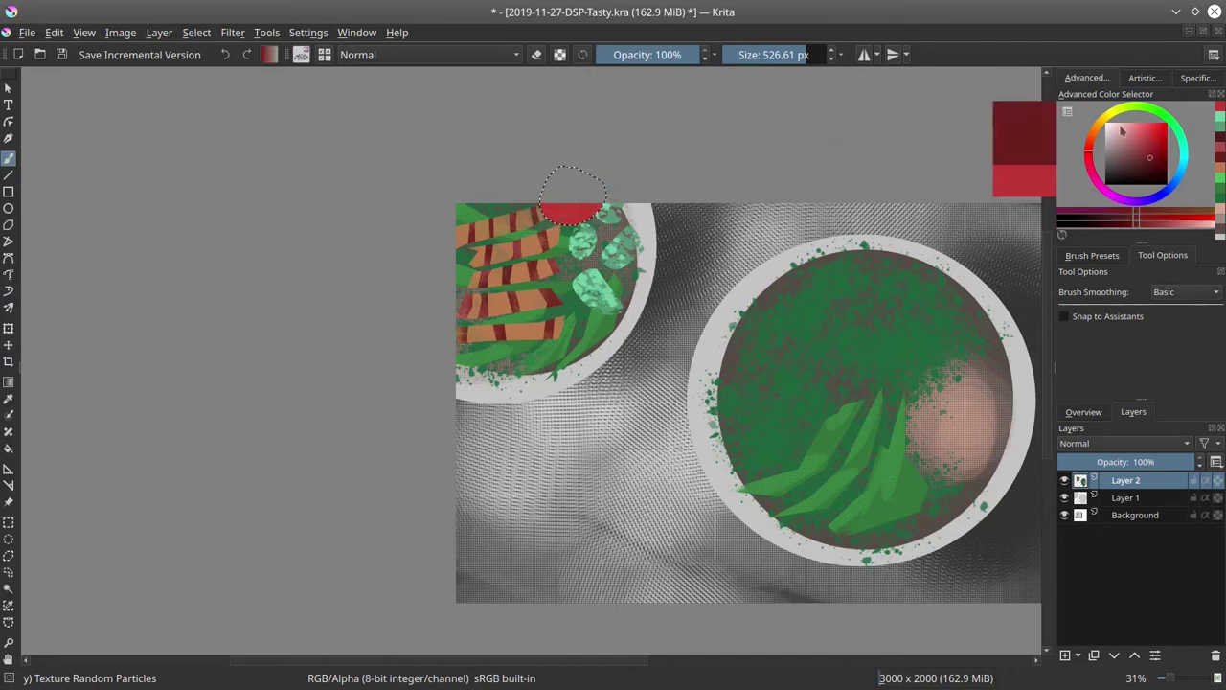
{"action": "mouse_move", "coordinate": [569, 219]}
{"action": "left_mouse_down"}
{"action": "mouse_move", "coordinate": [606, 196]}
{"action": "mouse_move", "coordinate": [570, 218]}
{"action": "mouse_move", "coordinate": [755, 116]}
{"action": "mouse_move", "coordinate": [672, 223]}
{"action": "mouse_move", "coordinate": [549, 215]}
{"action": "left_mouse_up"}
{"action": "left_click", "coordinate": [1138, 149]}
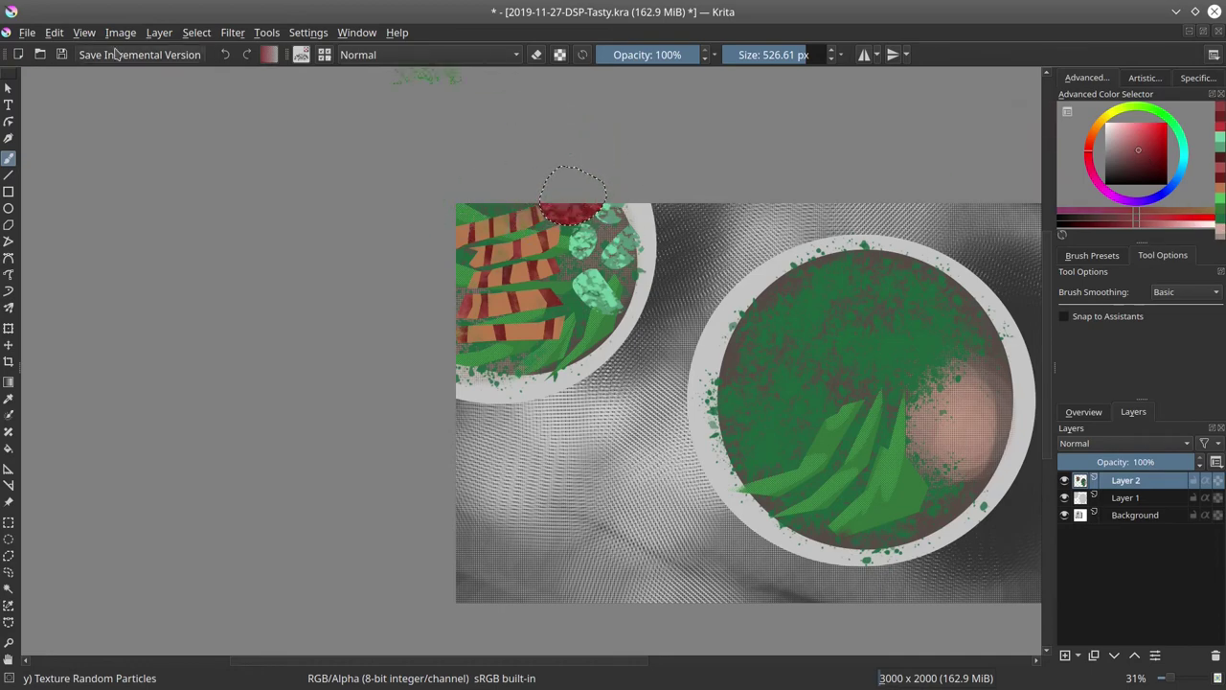
{"action": "left_click", "coordinate": [205, 35]}
{"action": "left_click", "coordinate": [205, 71]}
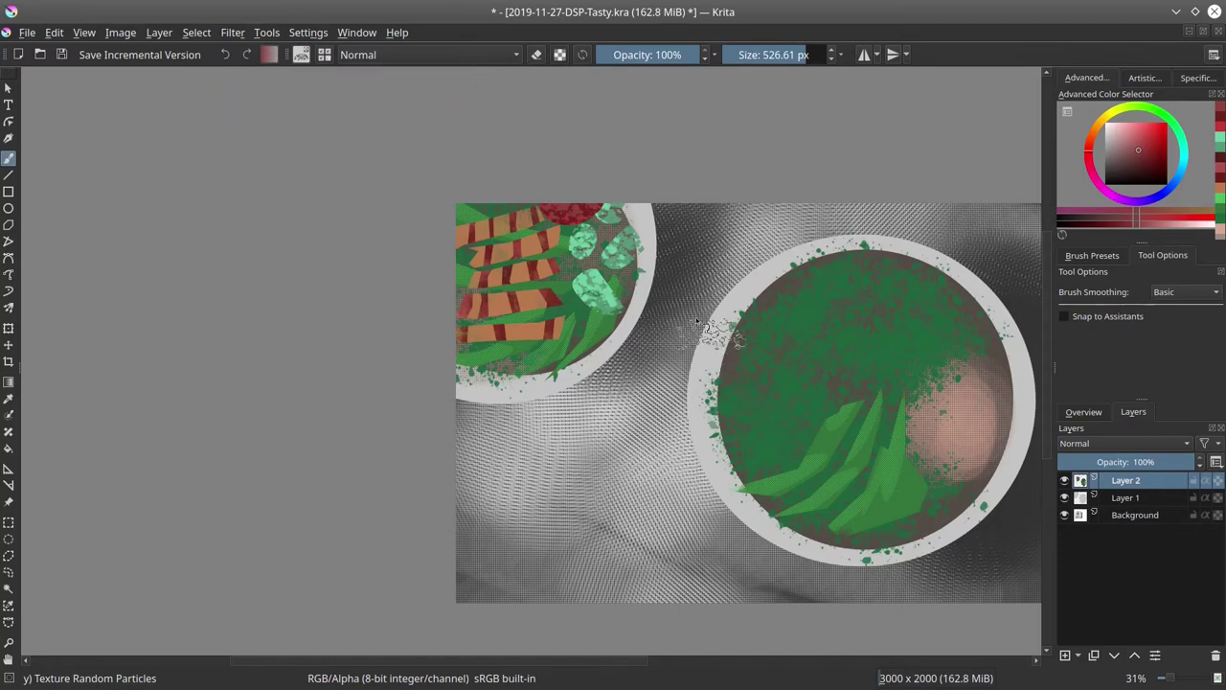
Set the brush's blending mode to Multiply and try dark and dusty pink particle shading around the corner bowl's red shape at about 208 px.
{"action": "left_click", "coordinate": [1116, 167]}
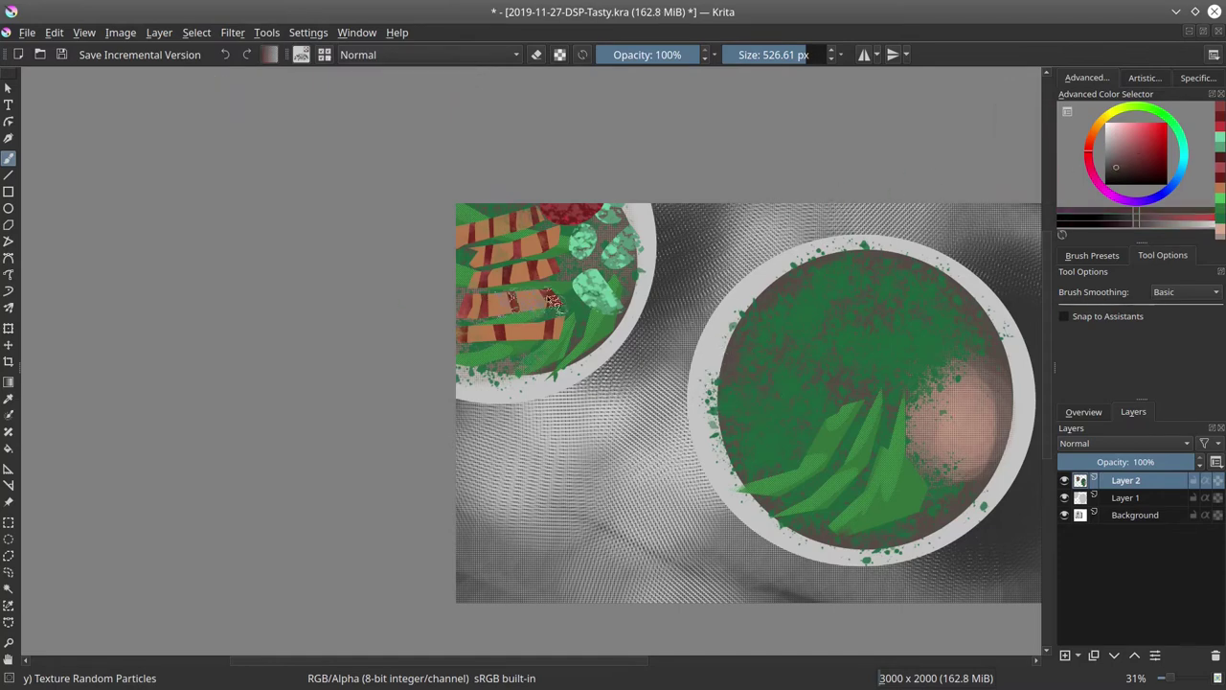
{"action": "left_click_drag", "start_coordinate": [552, 301], "coordinate": [479, 301], "text": "shift"}
{"action": "left_click", "coordinate": [488, 61]}
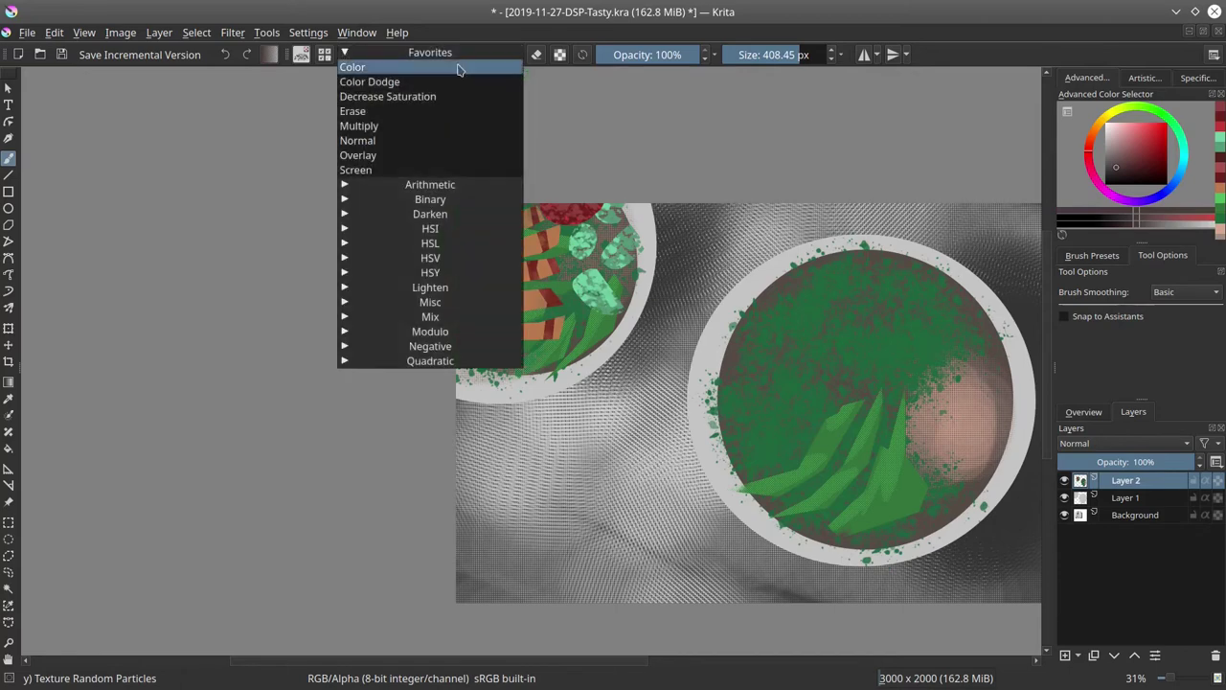
{"action": "left_click", "coordinate": [451, 126]}
{"action": "mouse_move", "coordinate": [588, 242]}
{"action": "left_mouse_down"}
{"action": "mouse_move", "coordinate": [600, 234]}
{"action": "mouse_move", "coordinate": [560, 221]}
{"action": "mouse_move", "coordinate": [603, 205]}
{"action": "left_mouse_up"}
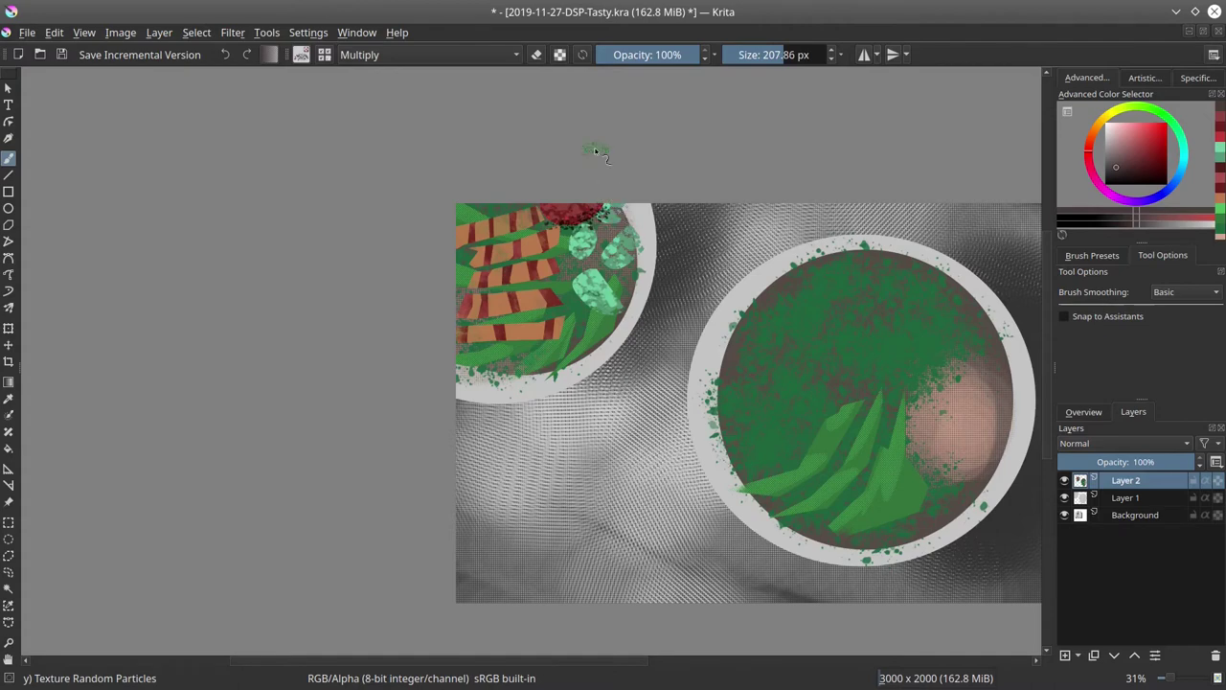
{"action": "left_click", "coordinate": [1126, 141]}
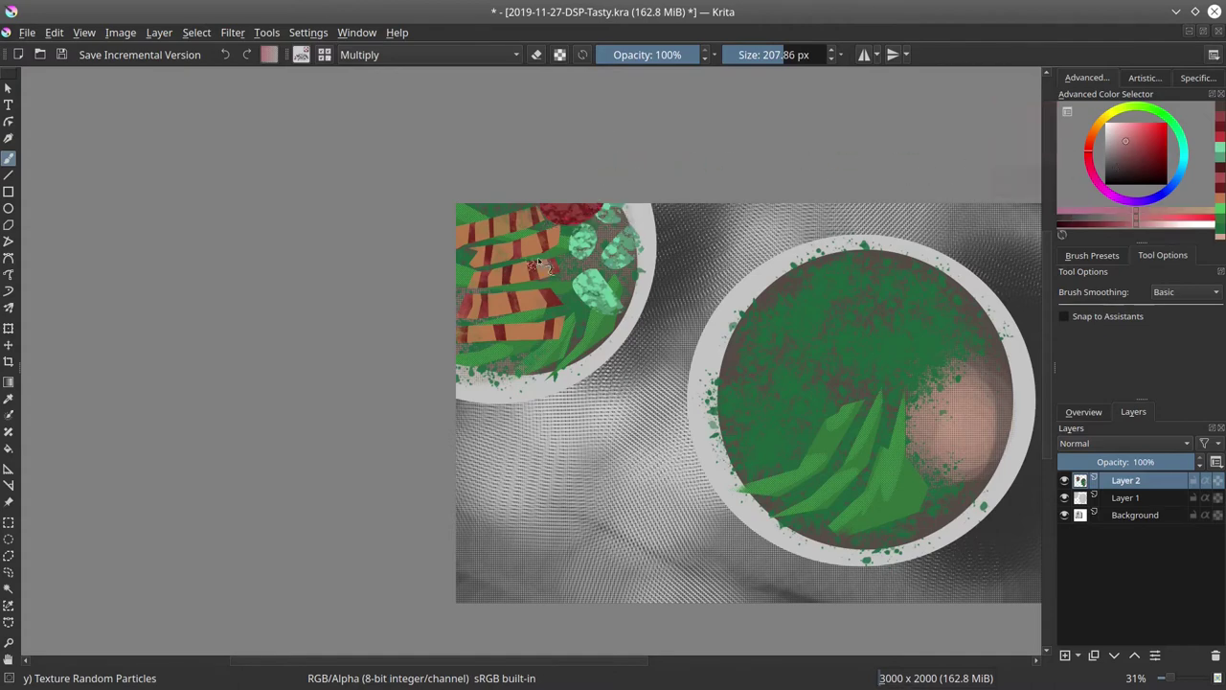
{"action": "left_click_drag", "start_coordinate": [575, 230], "coordinate": [603, 204]}
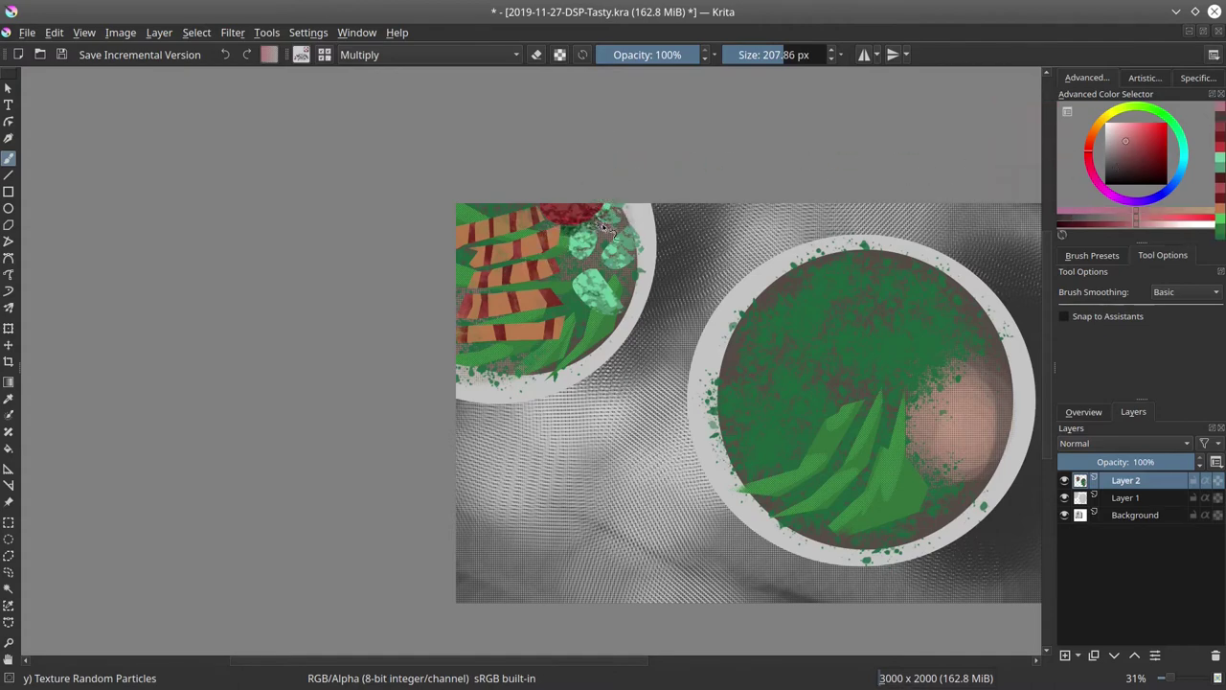
Try shading the gaps between the orange strips with dusty pink Multiply particles at about 201 px.
{"action": "left_click", "coordinate": [507, 241], "text": "shift"}
{"action": "left_click_drag", "start_coordinate": [483, 247], "coordinate": [554, 226]}
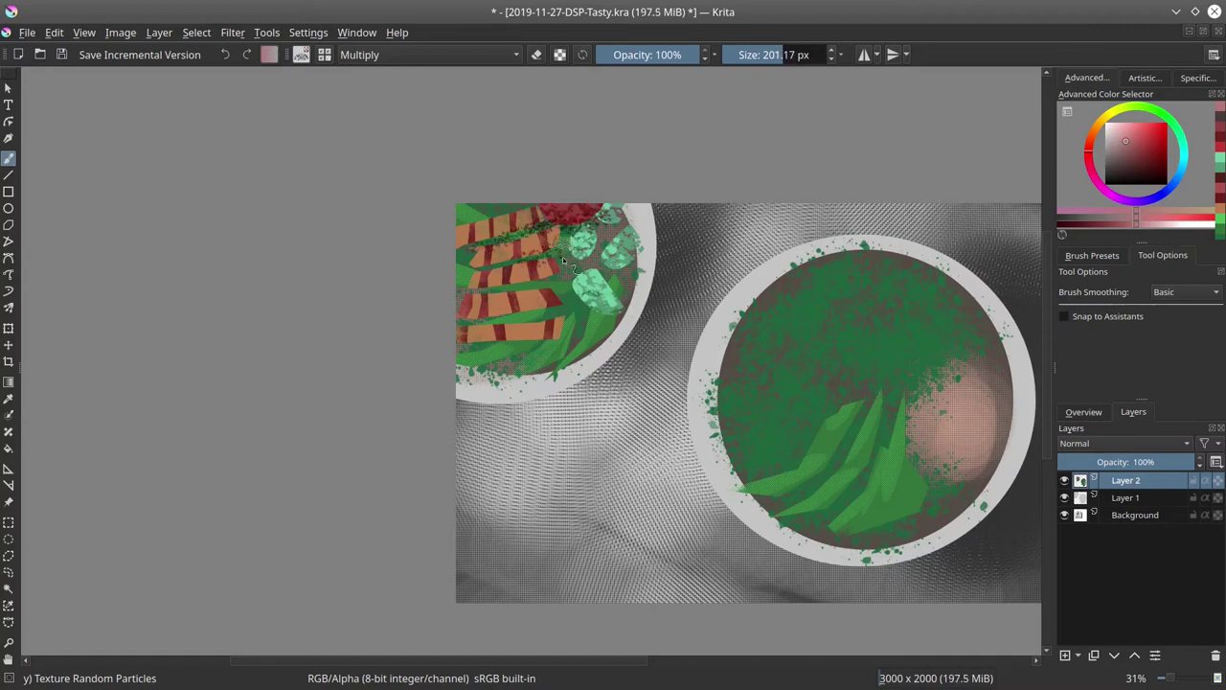
{"action": "mouse_move", "coordinate": [529, 286]}
{"action": "left_mouse_down"}
{"action": "mouse_move", "coordinate": [567, 266]}
{"action": "mouse_move", "coordinate": [561, 313]}
{"action": "mouse_move", "coordinate": [512, 322]}
{"action": "mouse_move", "coordinate": [605, 309]}
{"action": "mouse_move", "coordinate": [620, 274]}
{"action": "mouse_move", "coordinate": [584, 343]}
{"action": "mouse_move", "coordinate": [521, 351]}
{"action": "mouse_move", "coordinate": [584, 334]}
{"action": "left_mouse_up"}
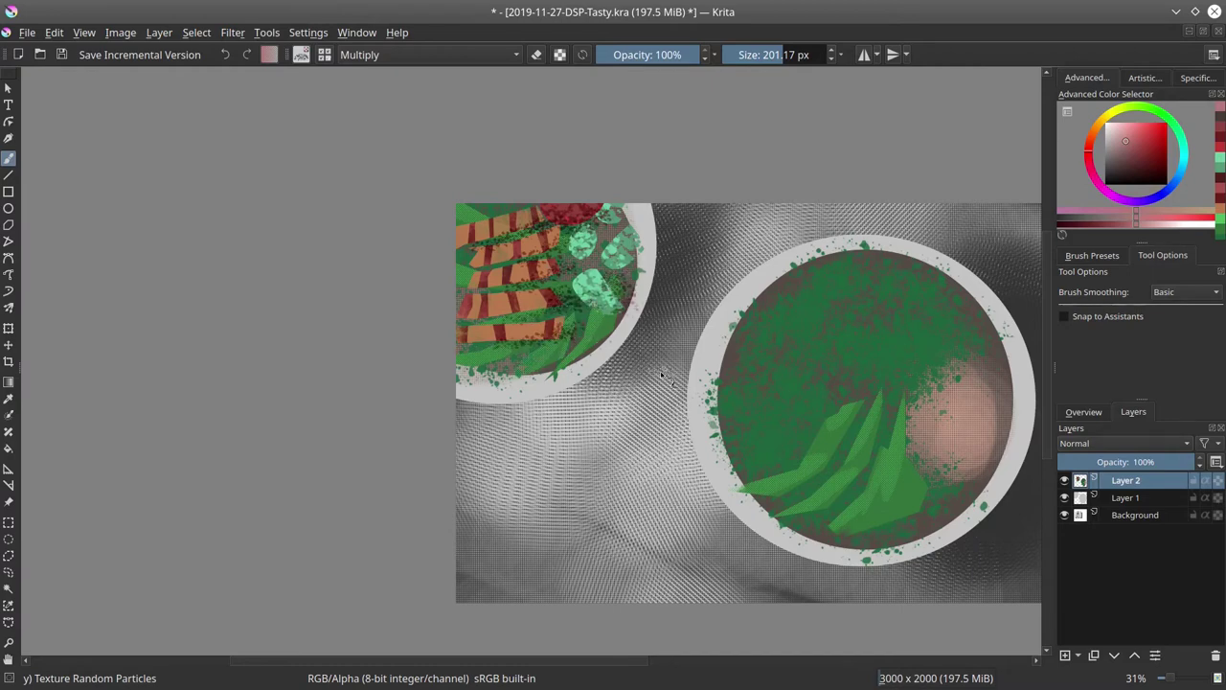
Undo the Multiply particle shading between the orange strips and around the red shape.
{"action": "key", "text": "ctrl+z"}
{"action": "key", "text": "ctrl+z"}
{"action": "key", "text": "ctrl+z"}
{"action": "key", "text": "ctrl+z"}
{"action": "key", "text": "ctrl+z"}
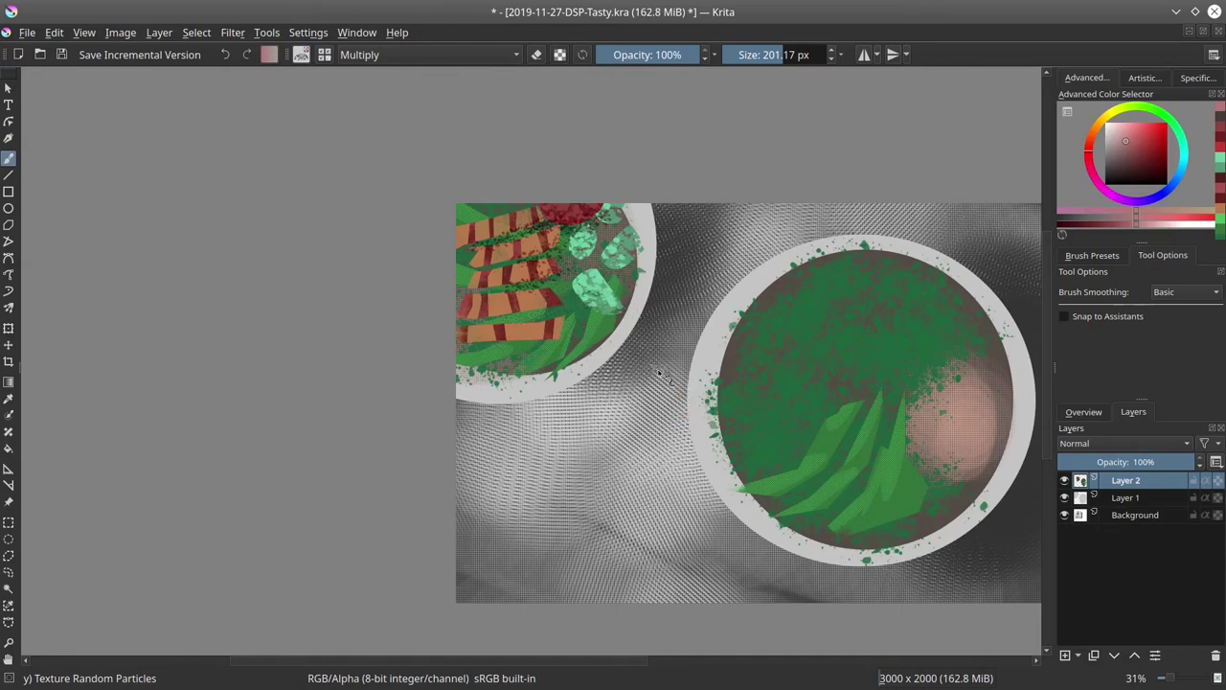
{"action": "key", "text": "ctrl+z"}
{"action": "key", "text": "ctrl+z"}
{"action": "key", "text": "ctrl+z"}
{"action": "key", "text": "ctrl+z"}
{"action": "key", "text": "ctrl+z"}
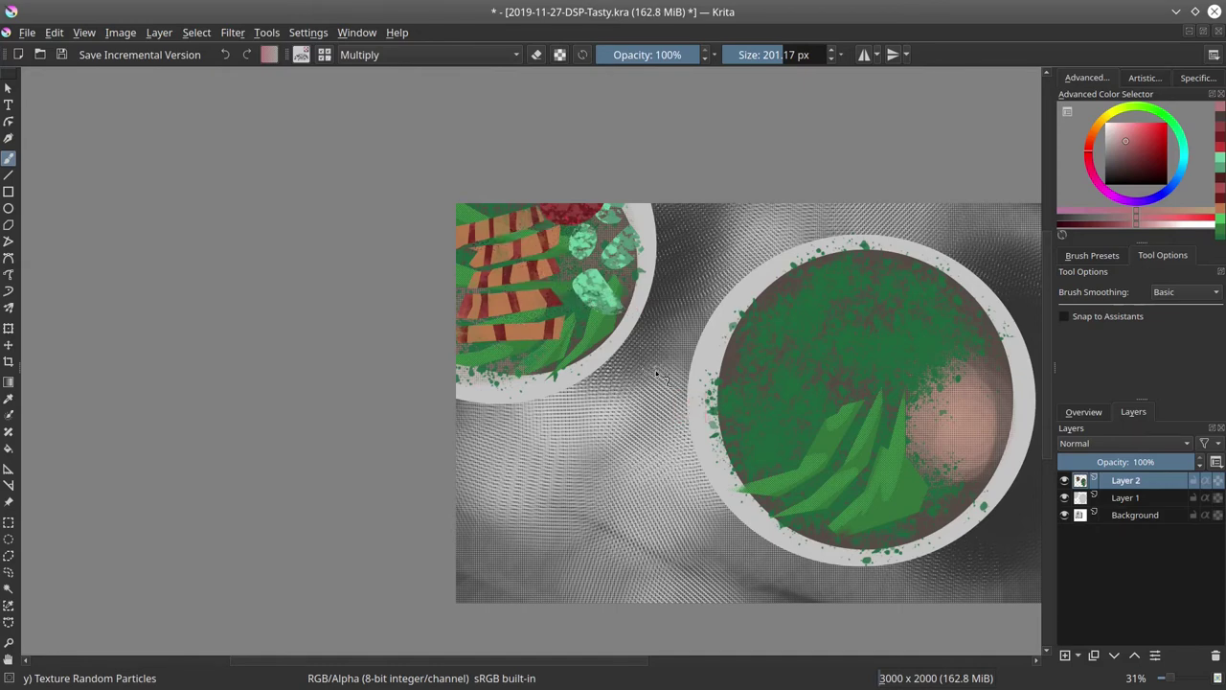
Outline the gaps between the orange strips and around the mint shapes with the Polygonal Selection tool in add mode.
{"action": "mouse_move", "coordinate": [465, 13]}
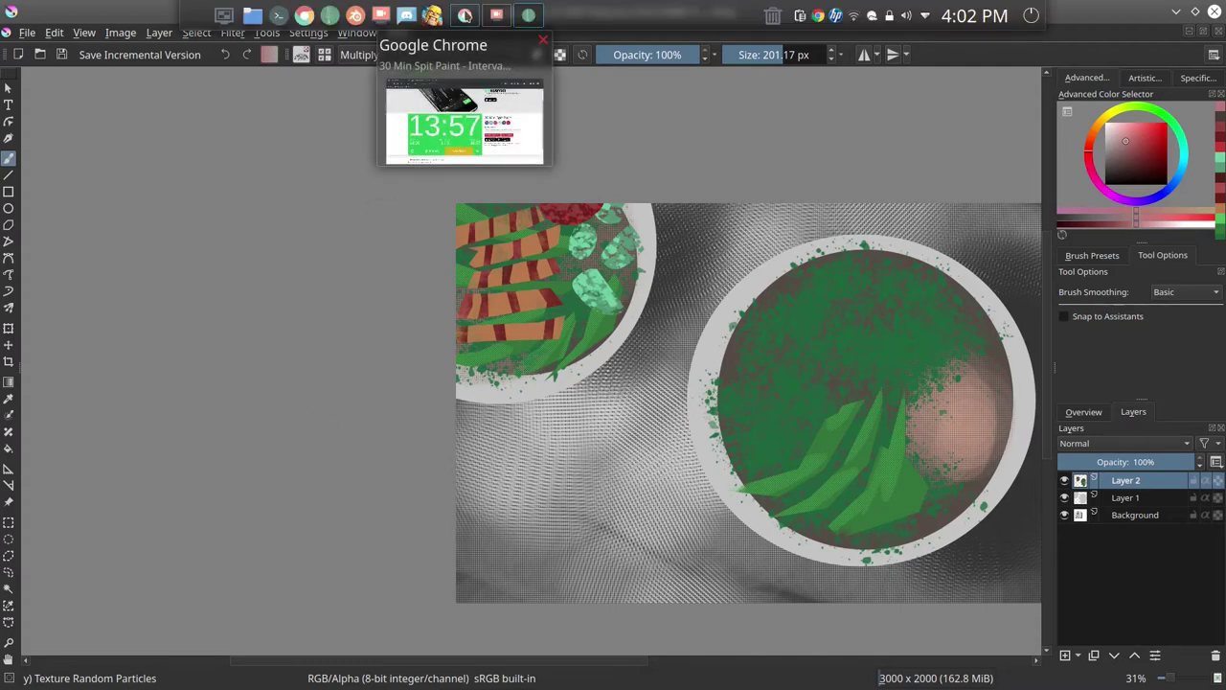
{"action": "left_click", "coordinate": [8, 556]}
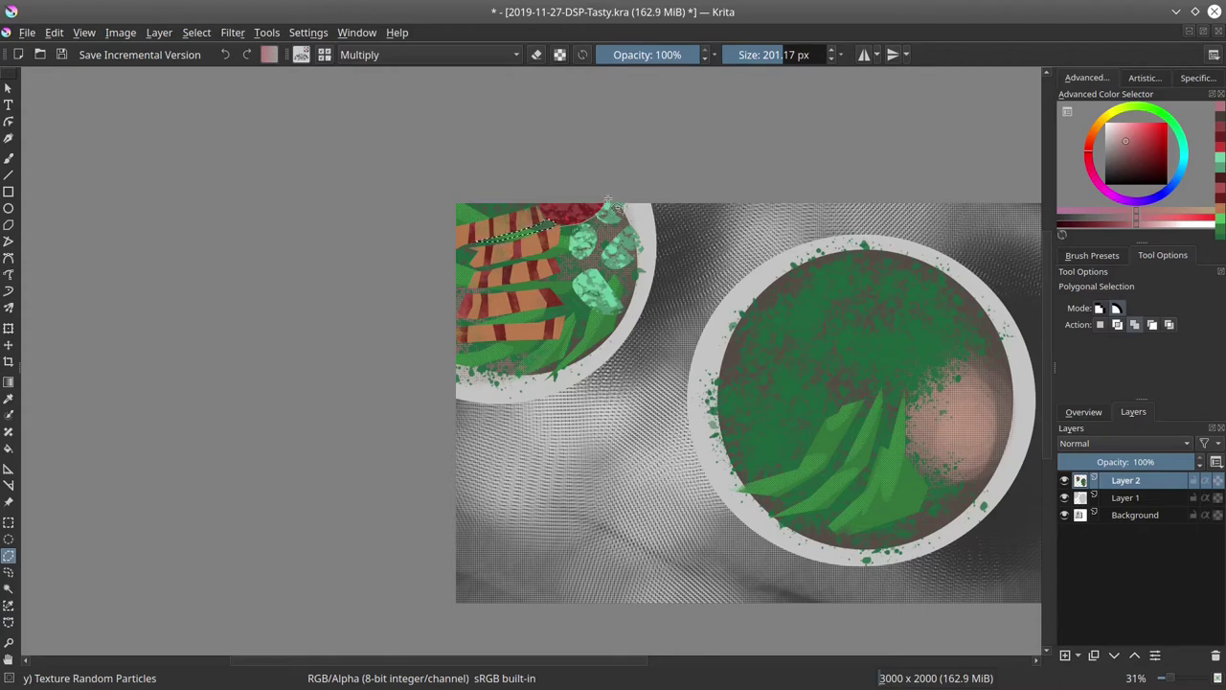
{"action": "left_click", "coordinate": [573, 233]}
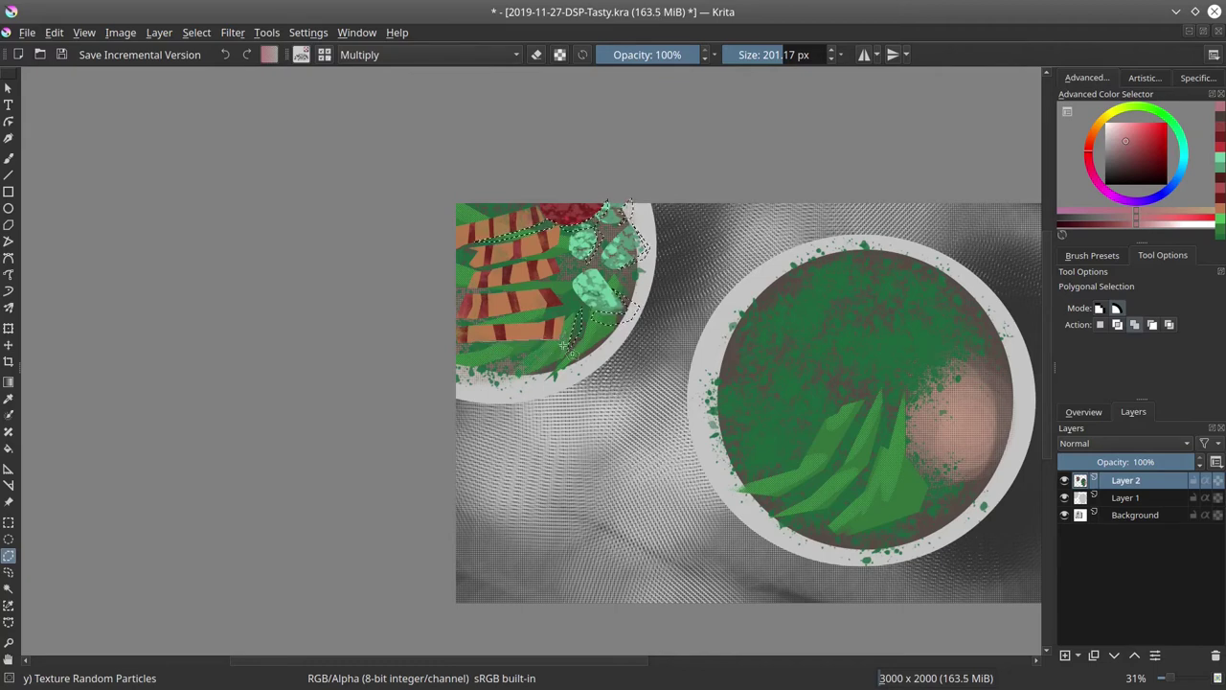
{"action": "double_click", "coordinate": [501, 352]}
Shade the selected gaps in the corner bowl with dusty pink Multiply particles at about 201 px, and clear the selection.
{"action": "key", "text": "b"}
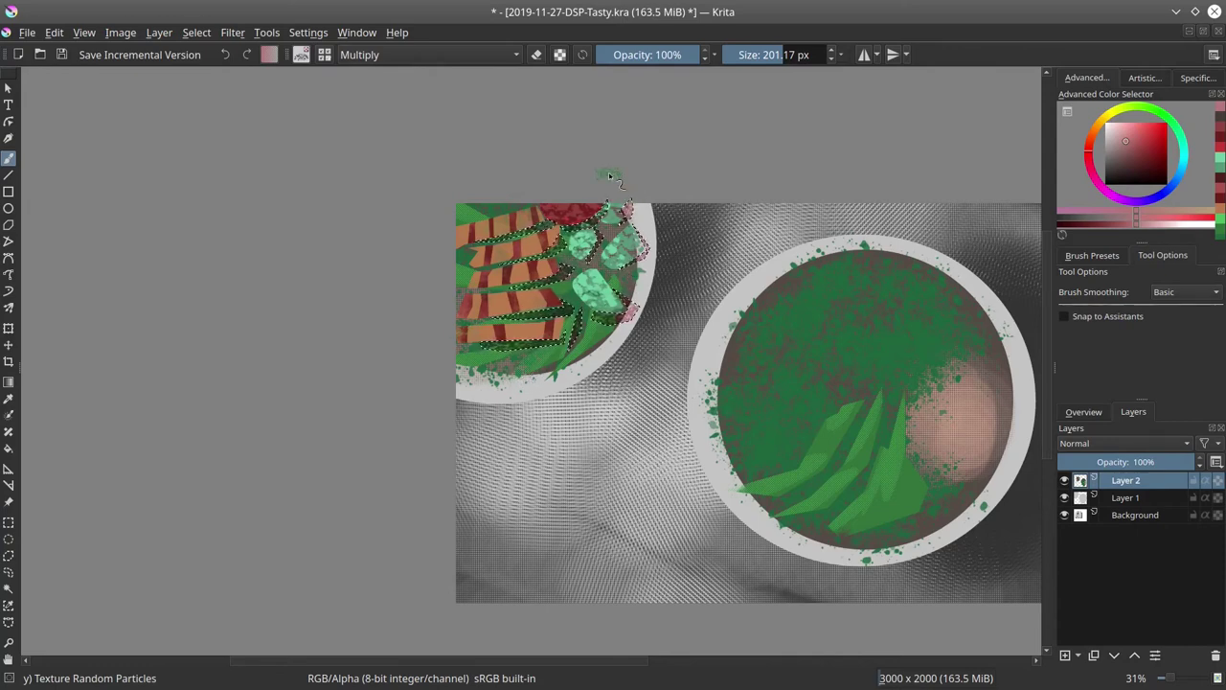
{"action": "left_click", "coordinate": [197, 33]}
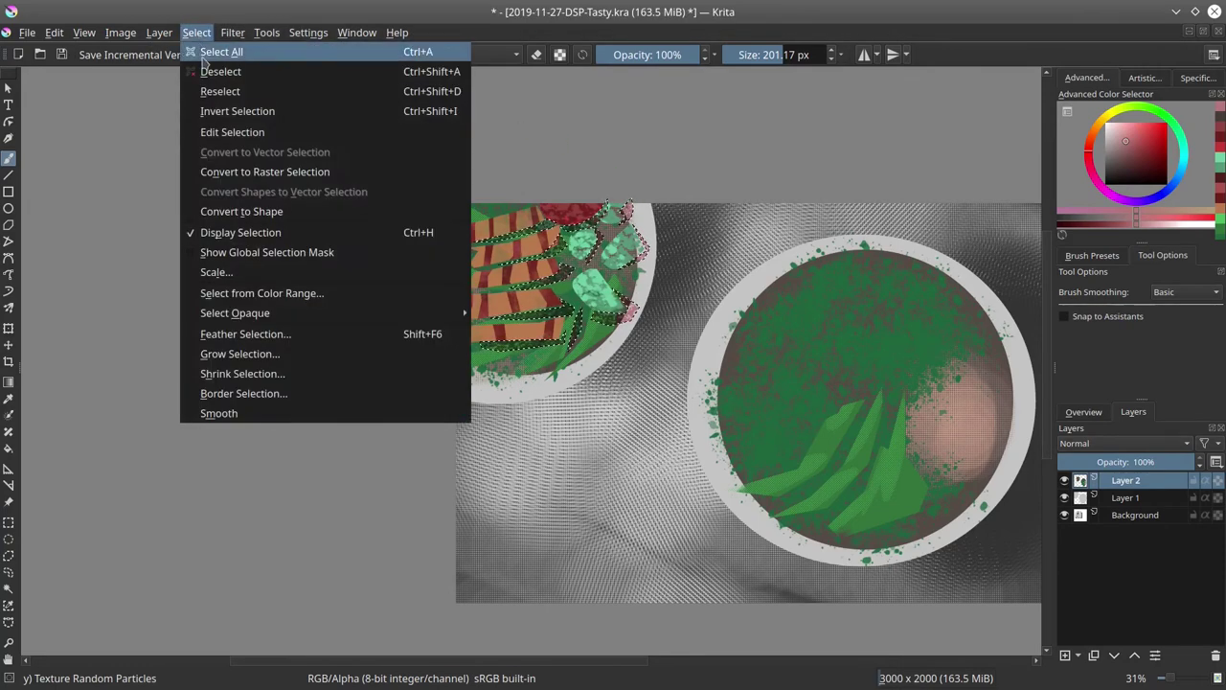
{"action": "left_click", "coordinate": [220, 73]}
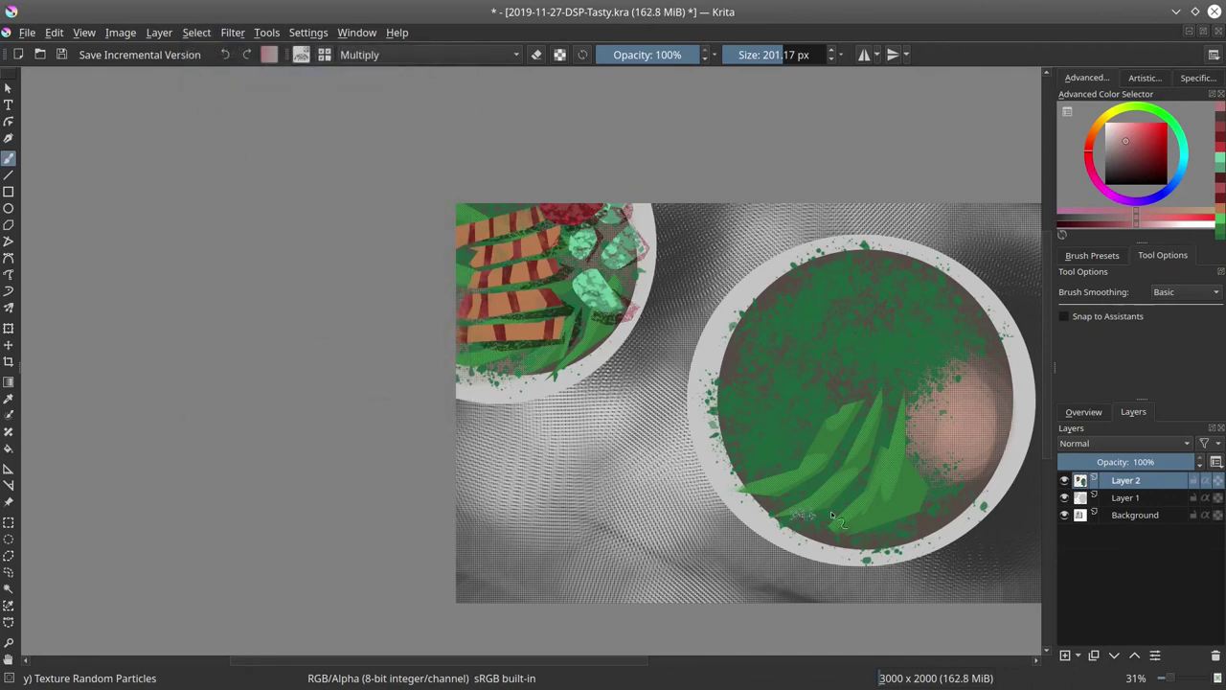
Show the canvas overview and outline three curved slices beside the leaves in the large bowl with the Outline Selection tool.
{"action": "left_click_drag", "start_coordinate": [831, 511], "coordinate": [657, 465]}
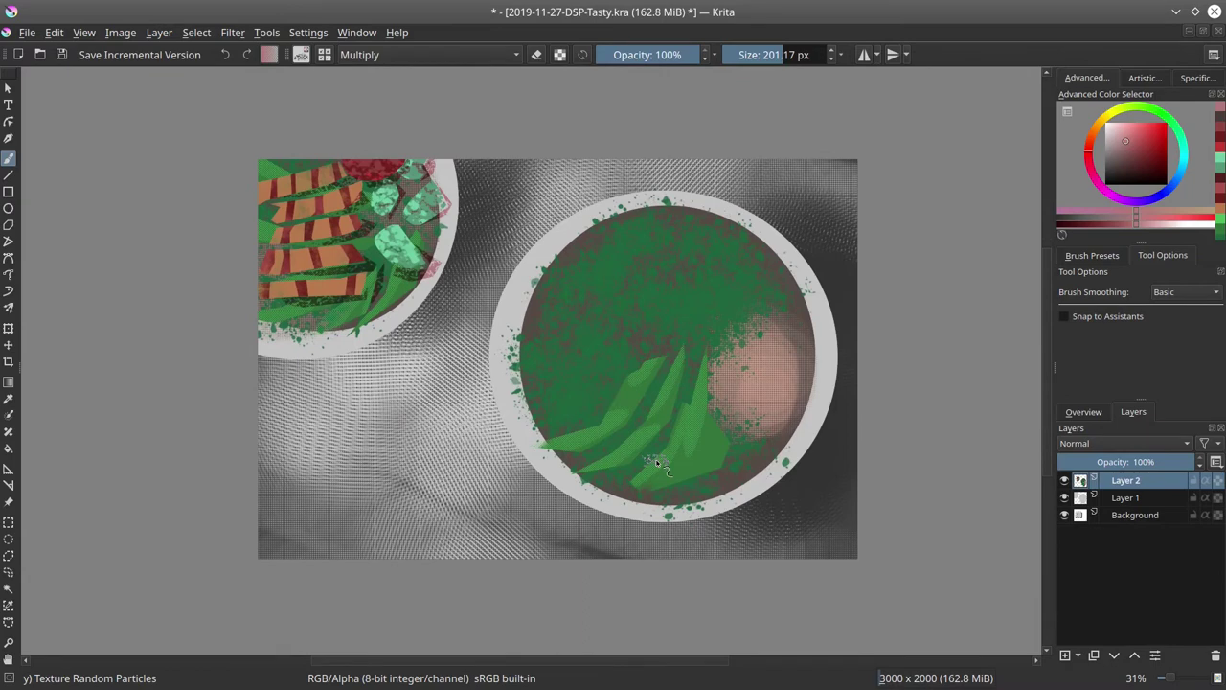
{"action": "left_click", "coordinate": [1097, 412]}
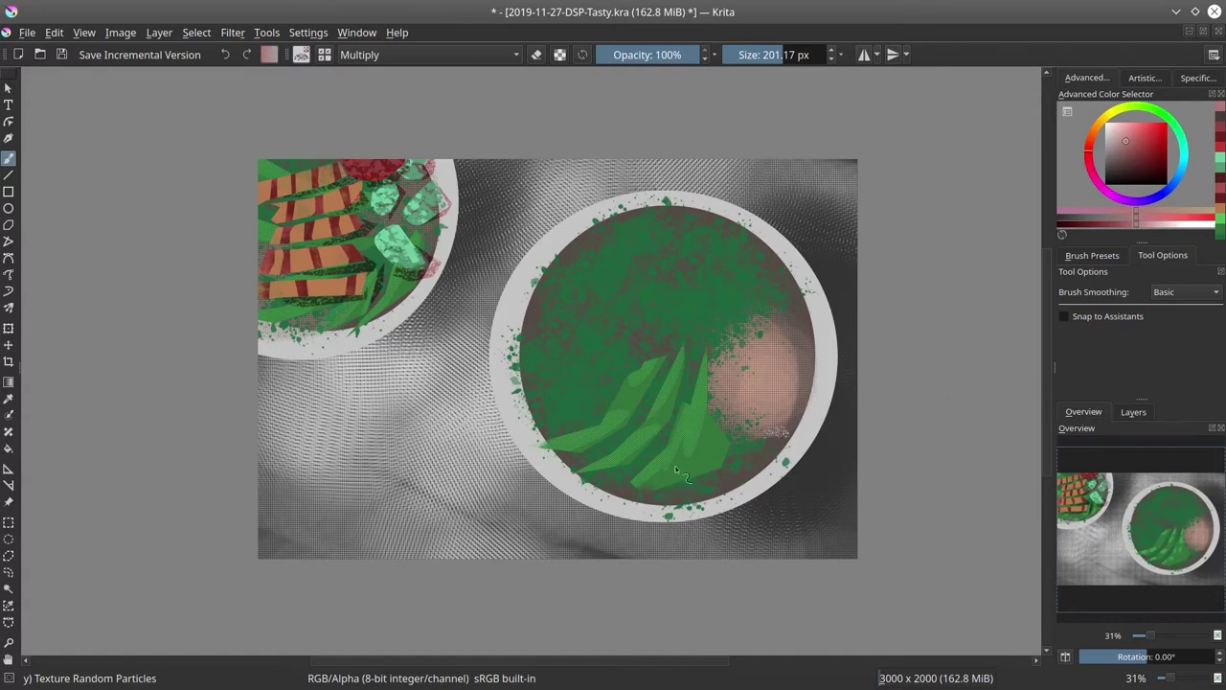
{"action": "left_click", "coordinate": [9, 556]}
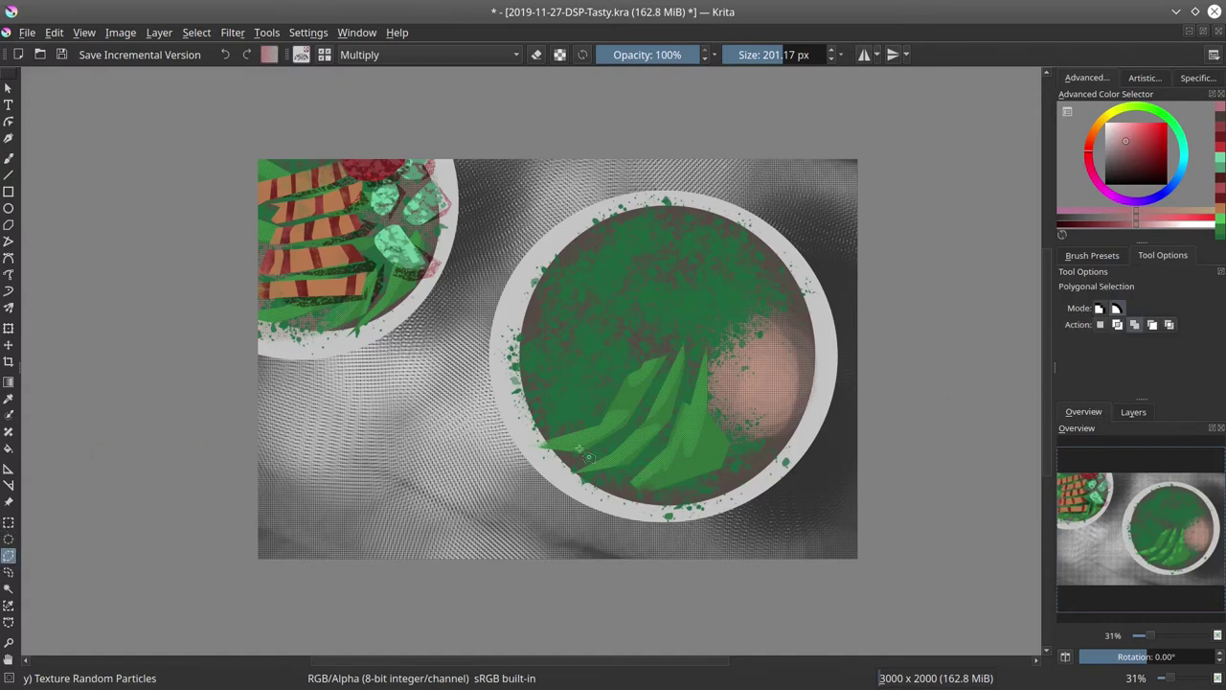
{"action": "left_click", "coordinate": [8, 572]}
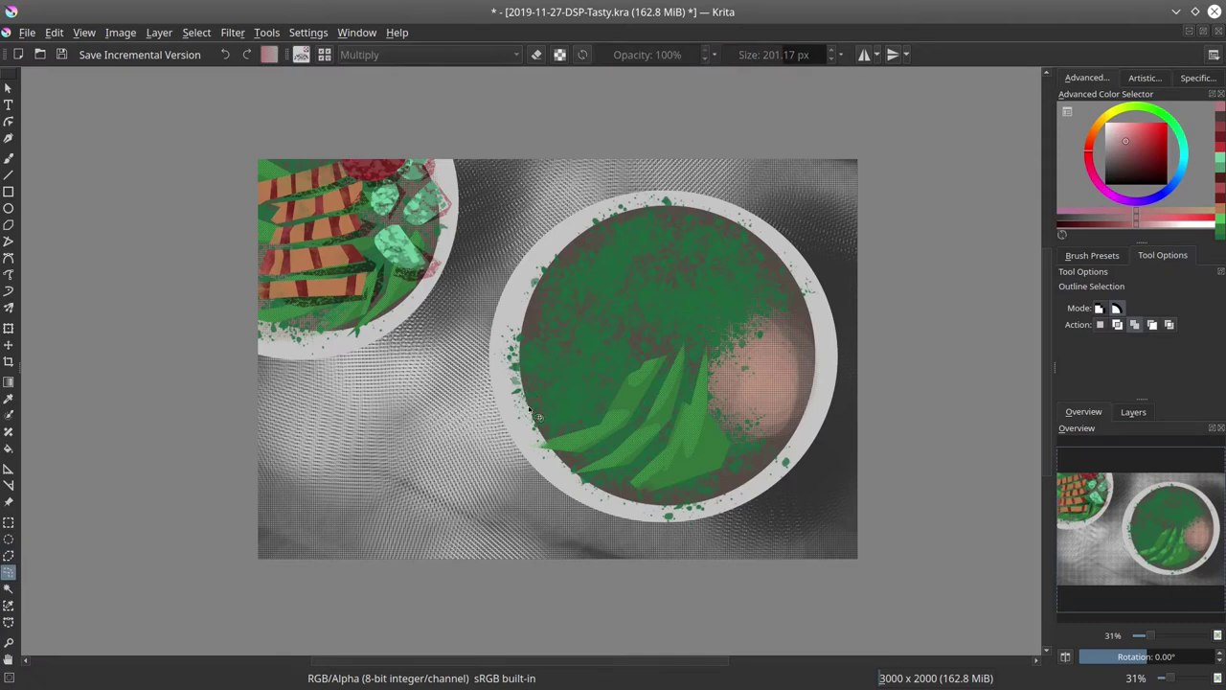
{"action": "left_click_drag", "start_coordinate": [528, 409], "coordinate": [515, 428]}
{"action": "left_click_drag", "start_coordinate": [600, 394], "coordinate": [605, 402]}
{"action": "mouse_move", "coordinate": [544, 366]}
{"action": "left_mouse_down"}
{"action": "mouse_move", "coordinate": [509, 381]}
{"action": "mouse_move", "coordinate": [526, 407]}
{"action": "mouse_move", "coordinate": [582, 386]}
{"action": "mouse_move", "coordinate": [633, 385]}
{"action": "left_mouse_up"}
{"action": "mouse_move", "coordinate": [540, 331]}
{"action": "left_mouse_down"}
{"action": "mouse_move", "coordinate": [513, 346]}
{"action": "mouse_move", "coordinate": [534, 367]}
{"action": "mouse_move", "coordinate": [615, 357]}
{"action": "mouse_move", "coordinate": [597, 333]}
{"action": "mouse_move", "coordinate": [542, 327]}
{"action": "left_mouse_up"}
Paint the three selected slices mid green with dark green shading along their lower edges, using Texture Snow Pile at 130 px.
{"action": "left_click", "coordinate": [1177, 128]}
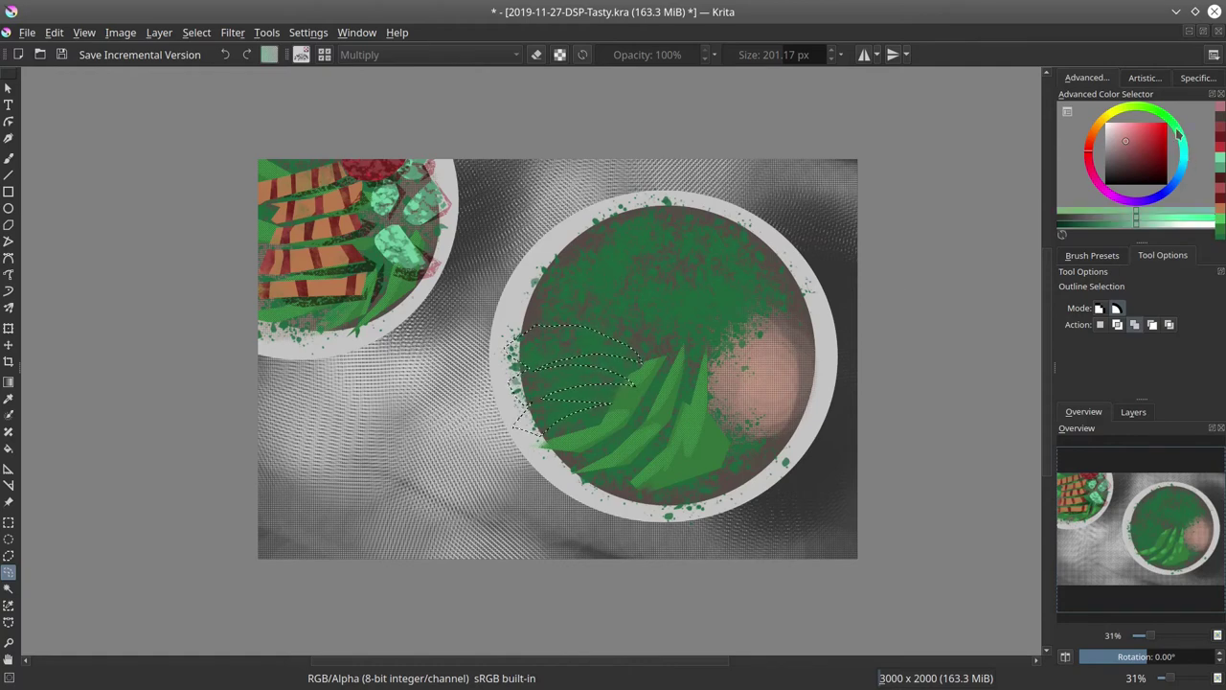
{"action": "left_click", "coordinate": [1136, 153]}
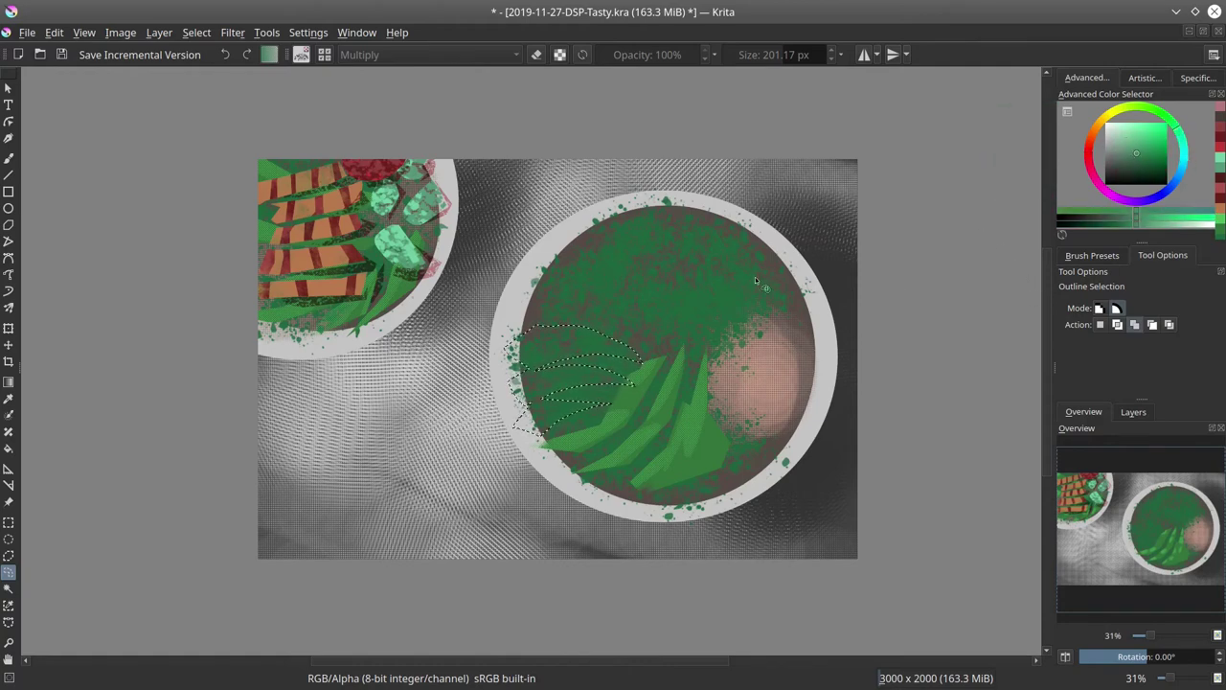
{"action": "left_click", "coordinate": [1093, 257]}
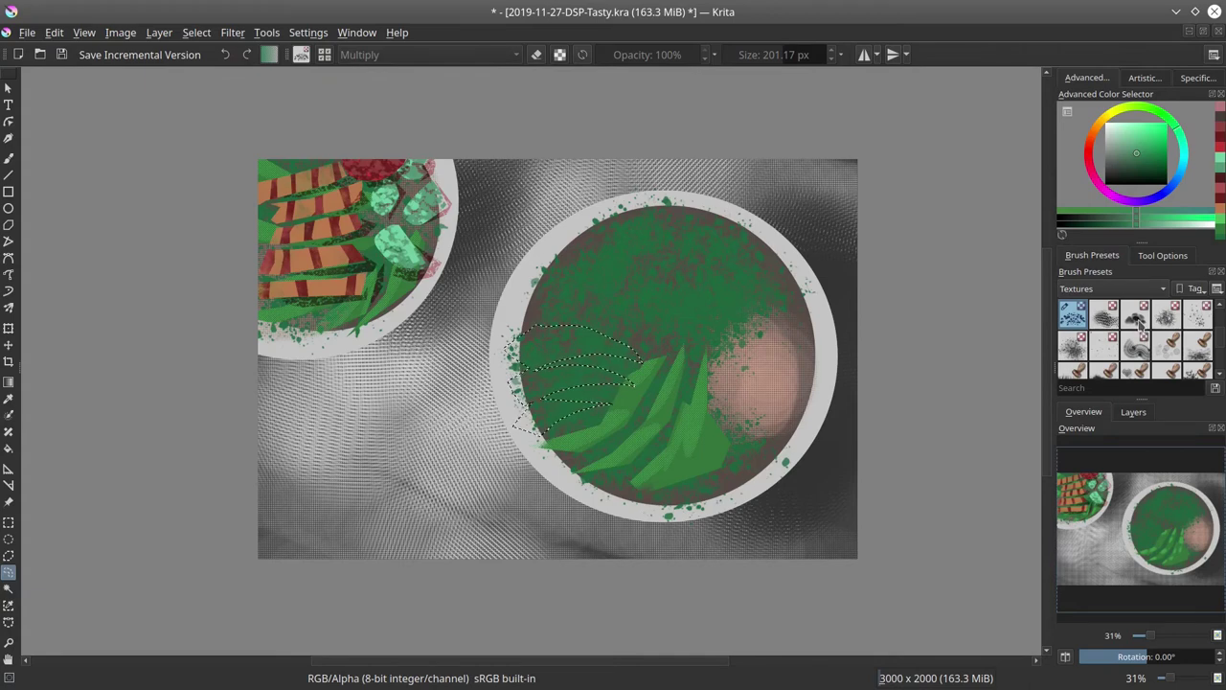
{"action": "left_click", "coordinate": [1136, 315]}
{"action": "key", "text": "b"}
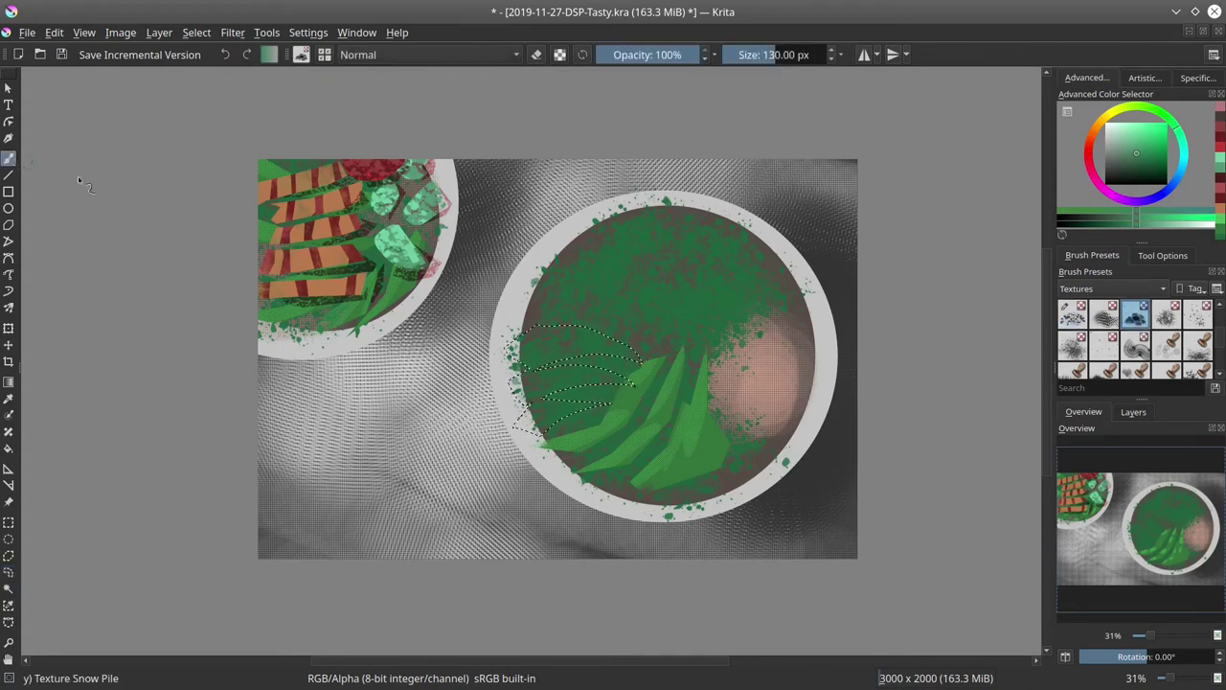
{"action": "left_click_drag", "start_coordinate": [545, 316], "coordinate": [537, 345]}
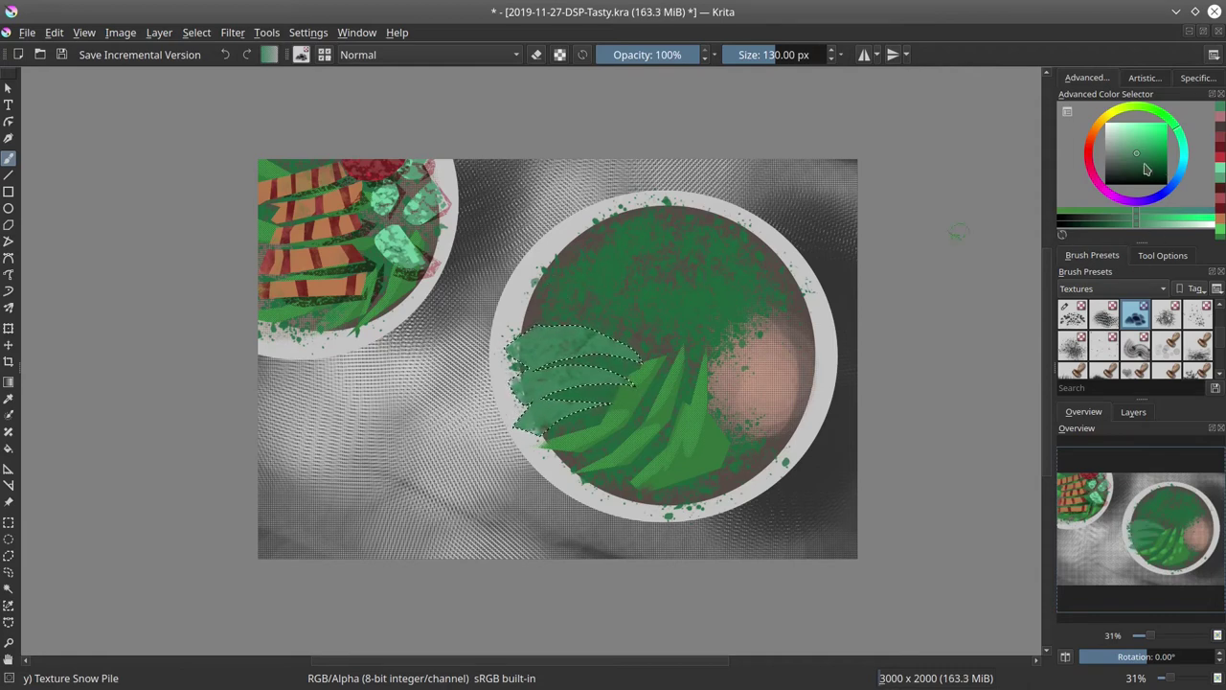
{"action": "left_click", "coordinate": [1140, 169]}
{"action": "left_click_drag", "start_coordinate": [651, 369], "coordinate": [567, 378]}
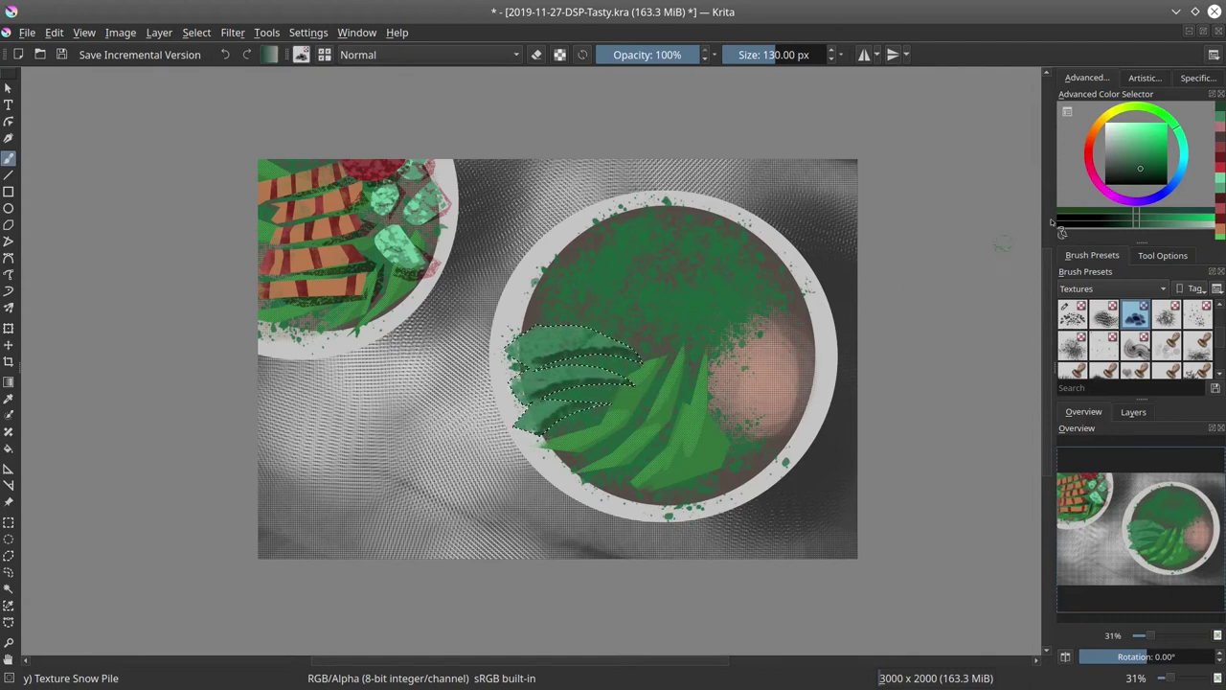
Highlight the outer ends of the slices with light yellow-green in Texture Snow Pile, and clear the selection.
{"action": "left_click", "coordinate": [1133, 110]}
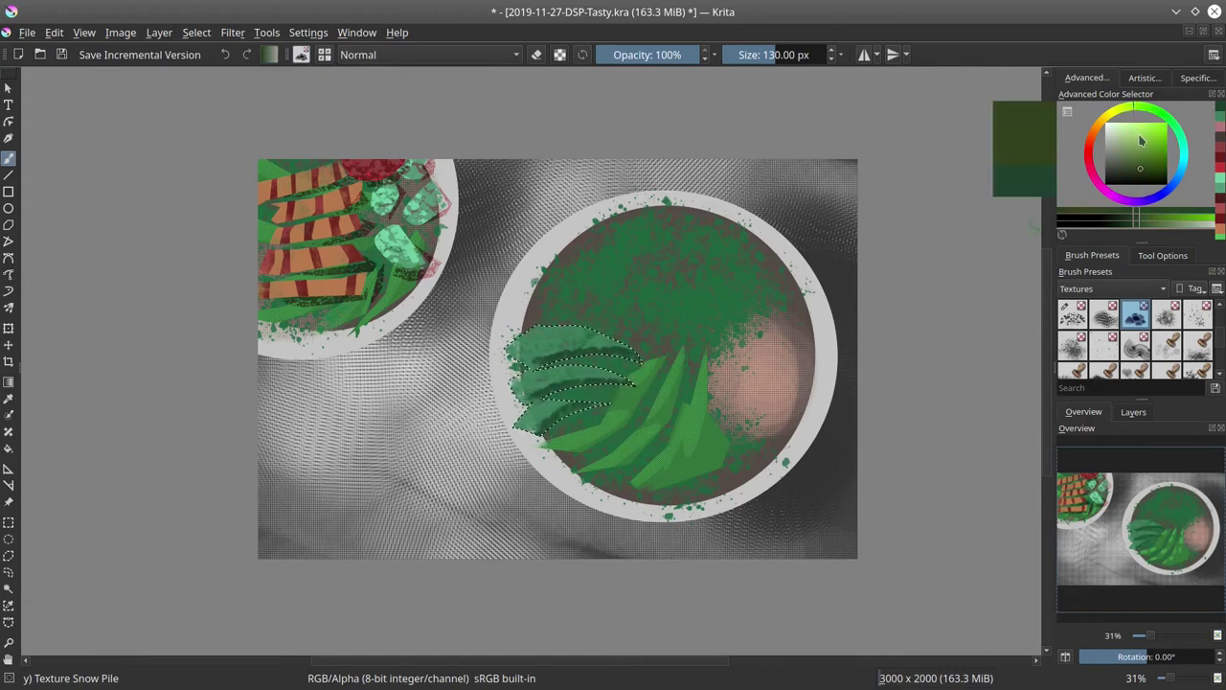
{"action": "left_click", "coordinate": [1135, 137]}
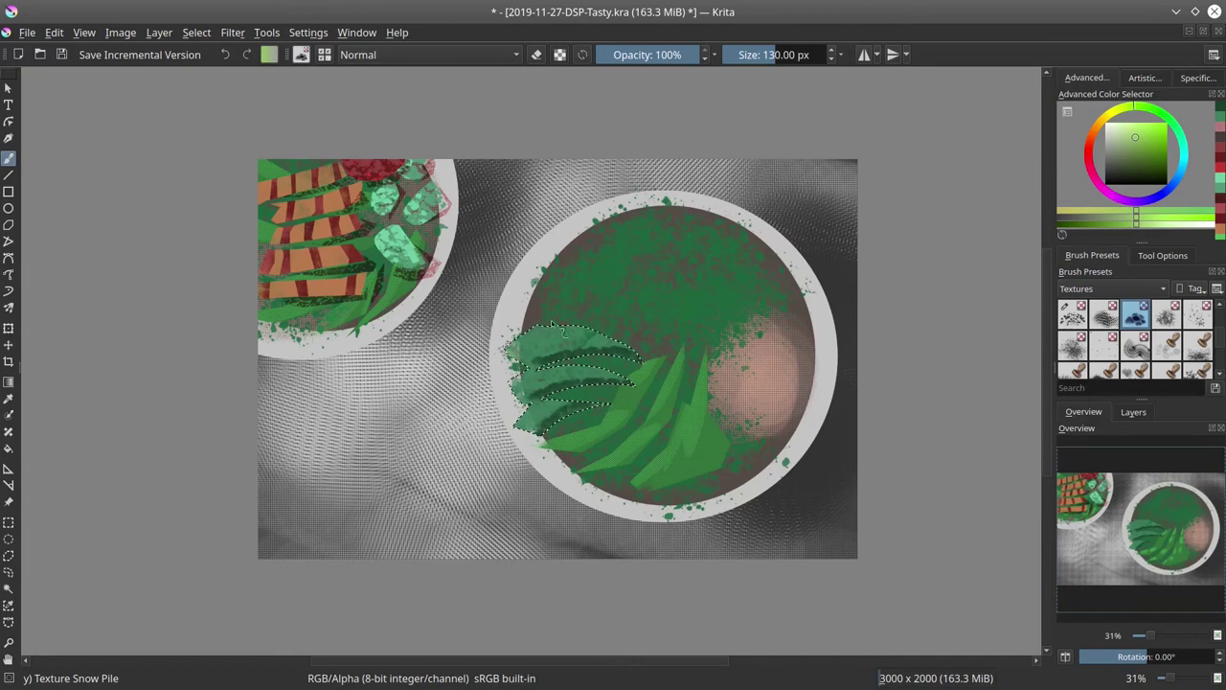
{"action": "left_click_drag", "start_coordinate": [563, 330], "coordinate": [525, 357]}
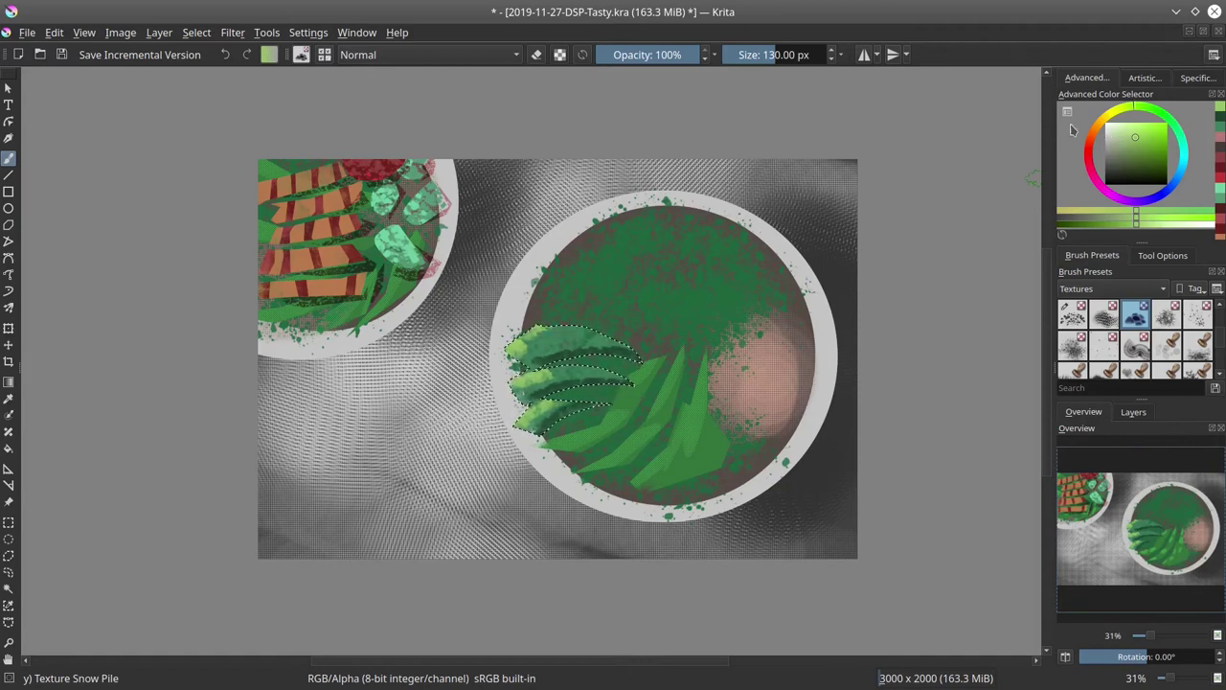
{"action": "left_click", "coordinate": [196, 33]}
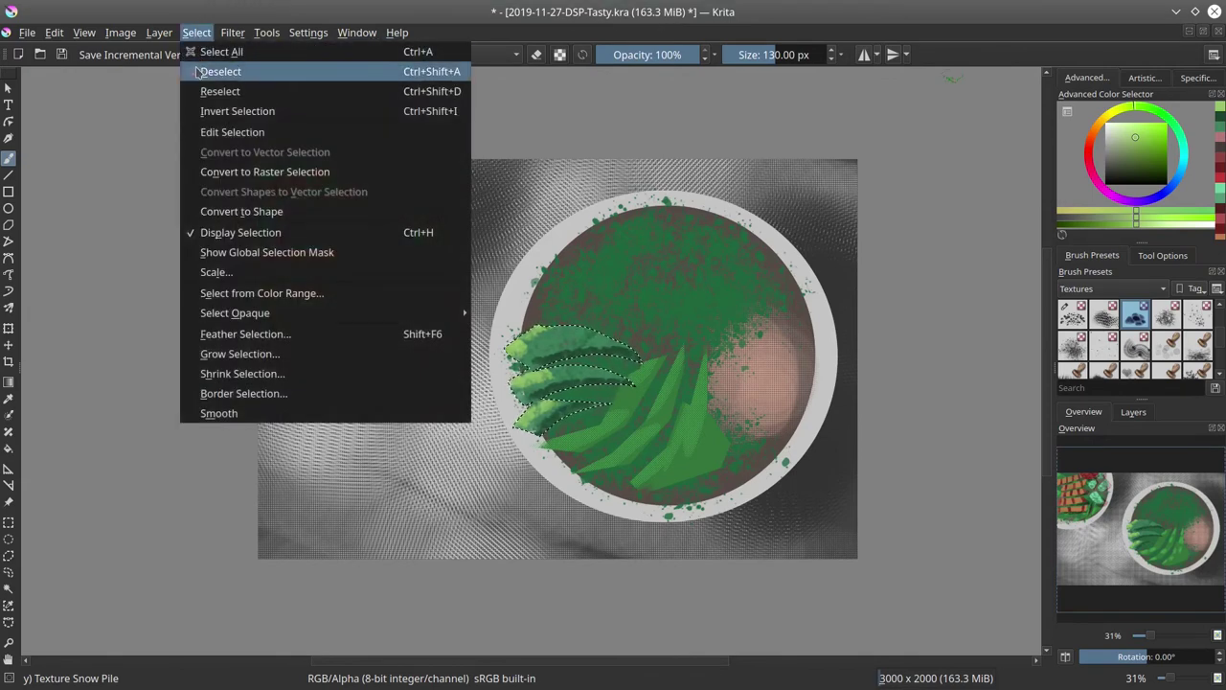
{"action": "left_click", "coordinate": [202, 74]}
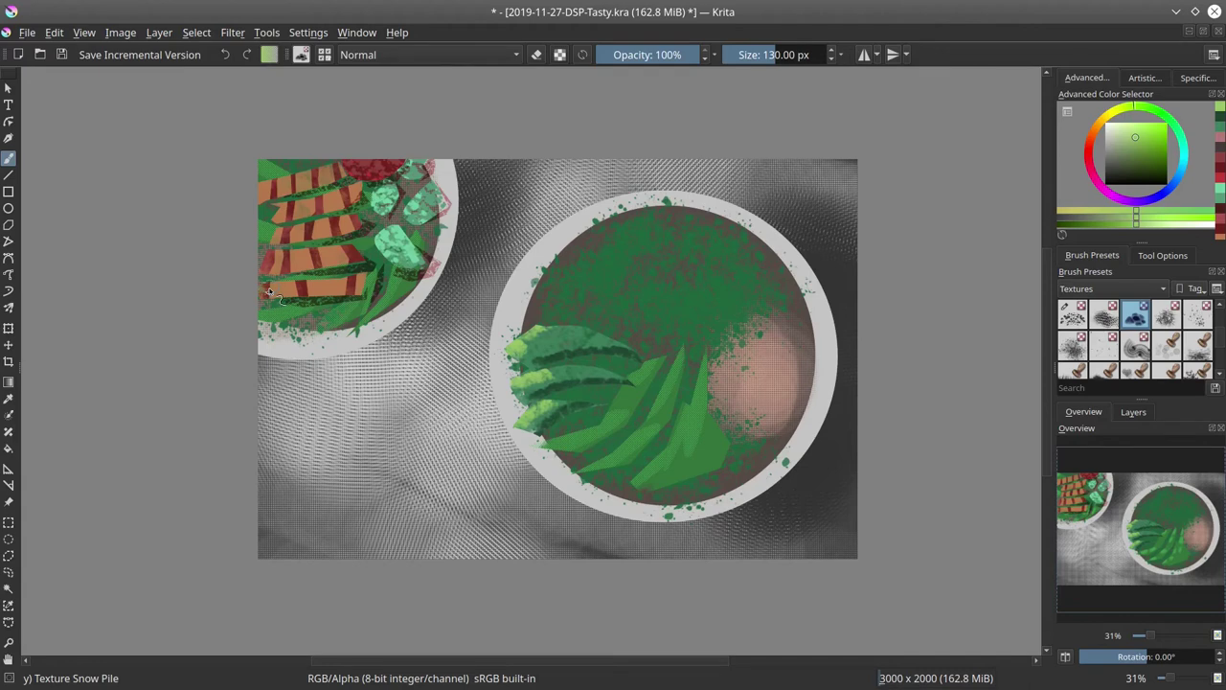
Outline several ruffled floret shapes with stems above the slices in the large bowl using the Outline Selection tool.
{"action": "left_click", "coordinate": [9, 572]}
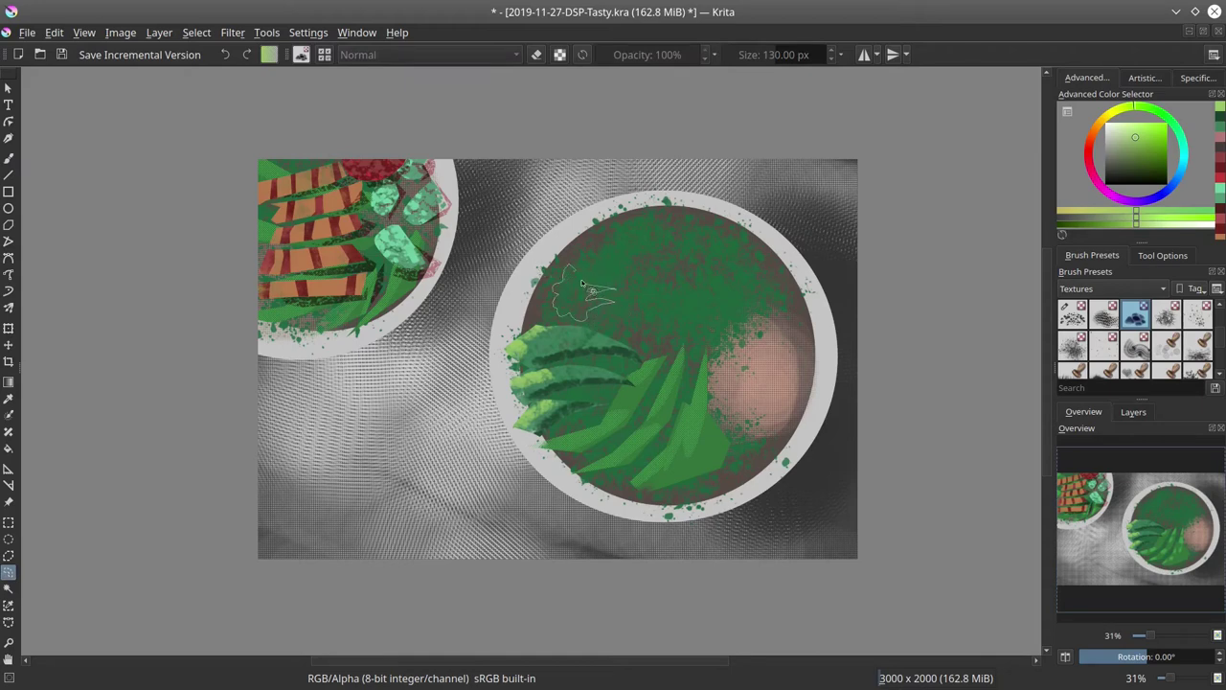
{"action": "left_click_drag", "start_coordinate": [582, 282], "coordinate": [587, 280]}
{"action": "mouse_move", "coordinate": [607, 281]}
{"action": "left_mouse_down"}
{"action": "mouse_move", "coordinate": [574, 232]}
{"action": "mouse_move", "coordinate": [595, 221]}
{"action": "mouse_move", "coordinate": [606, 276]}
{"action": "left_mouse_up"}
{"action": "mouse_move", "coordinate": [644, 274]}
{"action": "left_mouse_down"}
{"action": "mouse_move", "coordinate": [620, 309]}
{"action": "mouse_move", "coordinate": [633, 337]}
{"action": "mouse_move", "coordinate": [656, 327]}
{"action": "left_mouse_up"}
{"action": "mouse_move", "coordinate": [627, 276]}
{"action": "left_mouse_down"}
{"action": "mouse_move", "coordinate": [666, 211]}
{"action": "mouse_move", "coordinate": [636, 199]}
{"action": "mouse_move", "coordinate": [614, 242]}
{"action": "mouse_move", "coordinate": [630, 256]}
{"action": "mouse_move", "coordinate": [672, 259]}
{"action": "mouse_move", "coordinate": [694, 215]}
{"action": "mouse_move", "coordinate": [679, 204]}
{"action": "mouse_move", "coordinate": [656, 252]}
{"action": "mouse_move", "coordinate": [669, 285]}
{"action": "mouse_move", "coordinate": [723, 303]}
{"action": "mouse_move", "coordinate": [687, 341]}
{"action": "mouse_move", "coordinate": [652, 309]}
{"action": "left_mouse_up"}
Paint the selected floret stems olive green with Texture Snow Pile at 130 px.
{"action": "left_click", "coordinate": [1140, 151]}
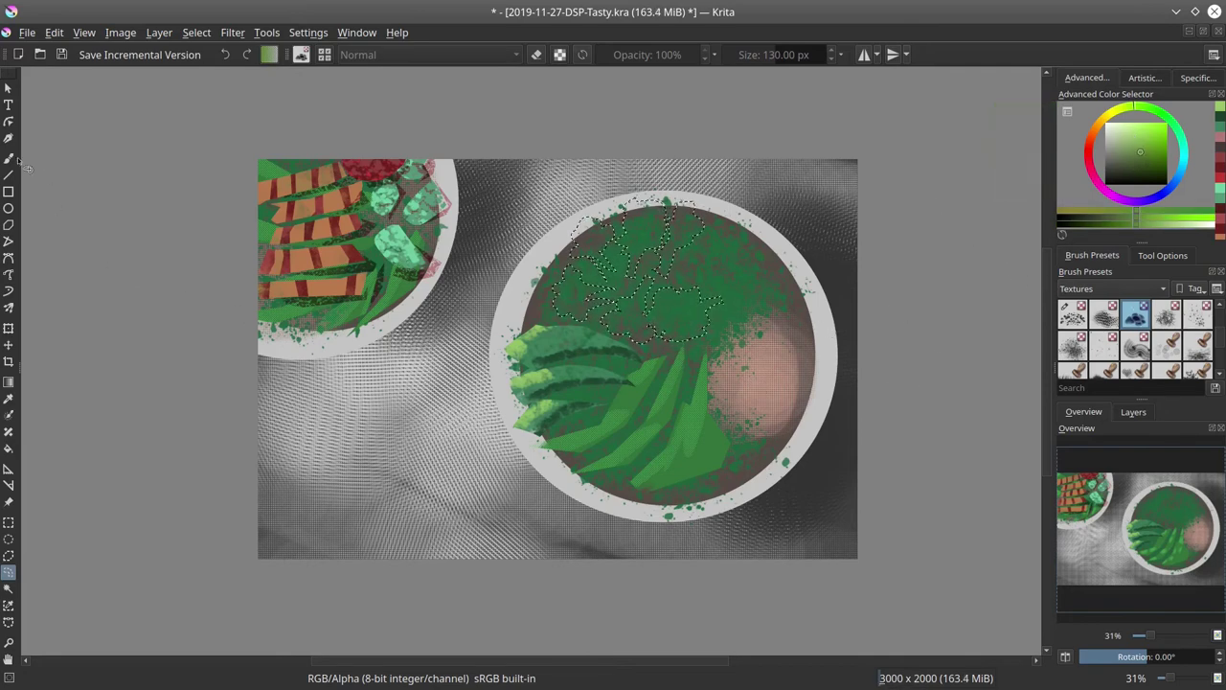
{"action": "key", "text": "b"}
{"action": "mouse_move", "coordinate": [635, 301]}
{"action": "left_mouse_down"}
{"action": "mouse_move", "coordinate": [673, 253]}
{"action": "mouse_move", "coordinate": [633, 240]}
{"action": "mouse_move", "coordinate": [613, 259]}
{"action": "mouse_move", "coordinate": [666, 220]}
{"action": "mouse_move", "coordinate": [620, 276]}
{"action": "mouse_move", "coordinate": [663, 220]}
{"action": "mouse_move", "coordinate": [634, 292]}
{"action": "mouse_move", "coordinate": [587, 305]}
{"action": "left_mouse_up"}
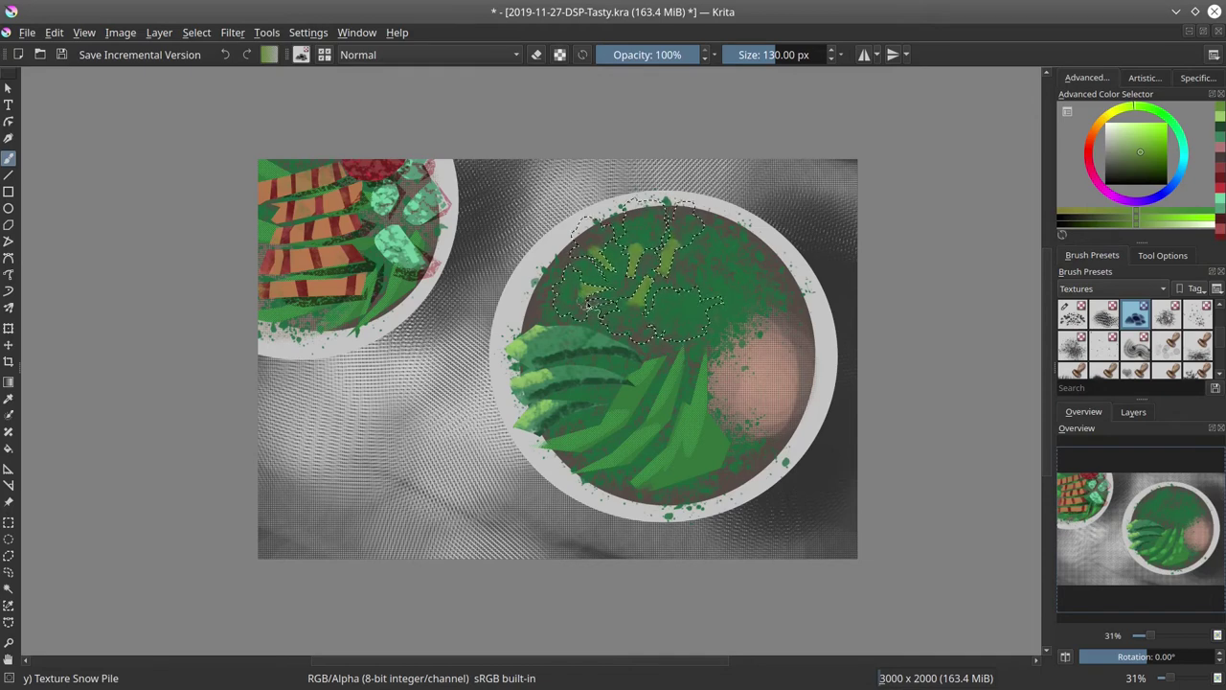
{"action": "left_click_drag", "start_coordinate": [713, 304], "coordinate": [682, 309]}
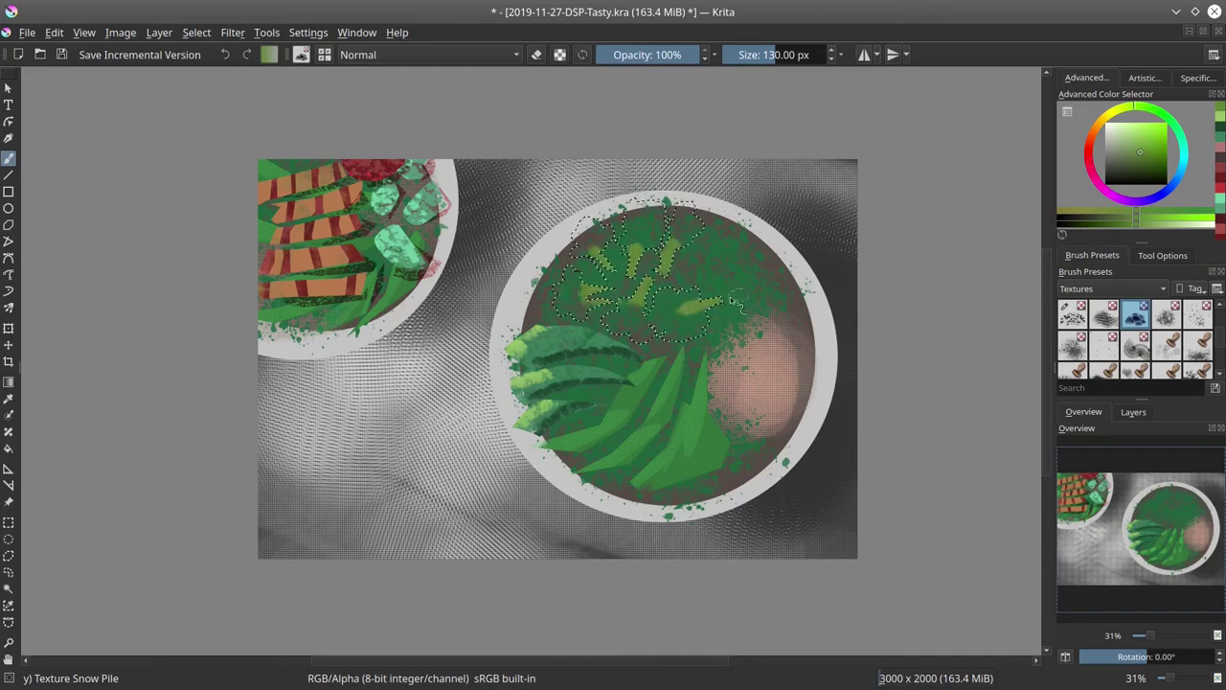
Fill the selected floret heads with dark green in Texture Snow Pile at about 215 px, and clear the selection.
{"action": "left_click", "coordinate": [1165, 115]}
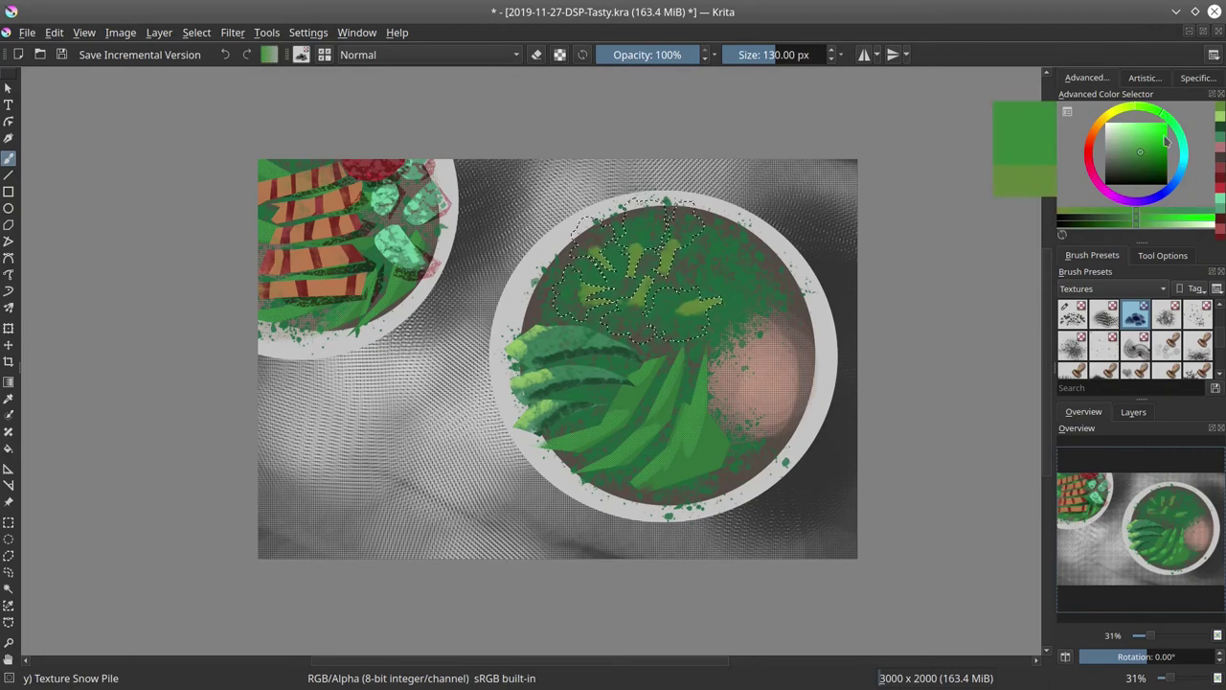
{"action": "left_click", "coordinate": [1144, 165]}
{"action": "mouse_move", "coordinate": [570, 278]}
{"action": "left_mouse_down", "text": "shift"}
{"action": "mouse_move", "coordinate": [595, 278]}
{"action": "mouse_move", "coordinate": [569, 299]}
{"action": "mouse_move", "coordinate": [610, 224]}
{"action": "mouse_move", "coordinate": [615, 233]}
{"action": "mouse_move", "coordinate": [644, 212]}
{"action": "mouse_move", "coordinate": [633, 232]}
{"action": "mouse_move", "coordinate": [648, 230]}
{"action": "mouse_move", "coordinate": [686, 214]}
{"action": "mouse_move", "coordinate": [634, 335]}
{"action": "left_mouse_up", "text": "shift"}
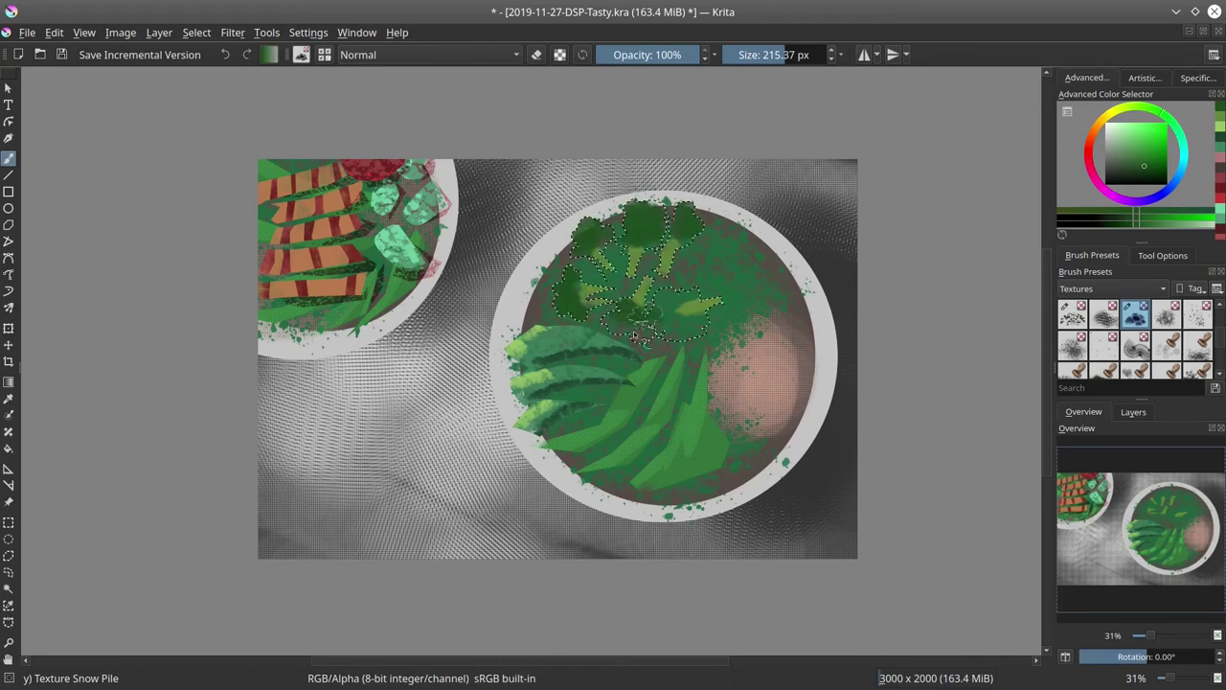
{"action": "mouse_move", "coordinate": [637, 215]}
{"action": "left_mouse_down"}
{"action": "mouse_move", "coordinate": [613, 230]}
{"action": "mouse_move", "coordinate": [628, 211]}
{"action": "left_mouse_up"}
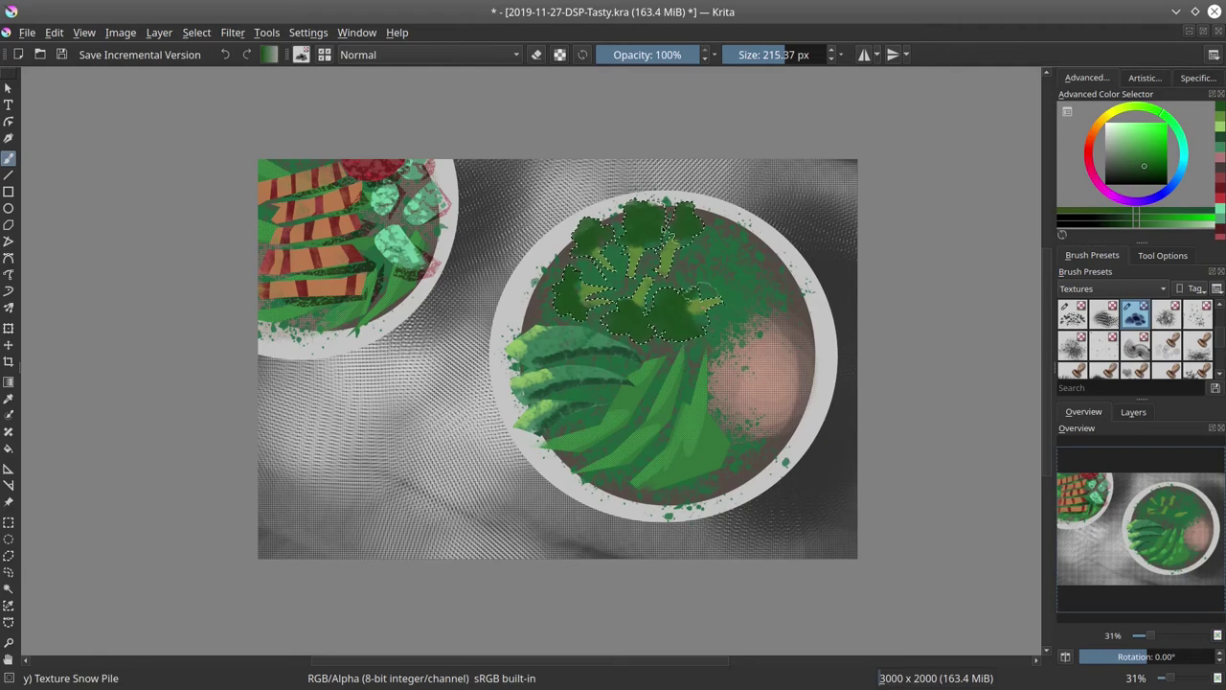
{"action": "left_click", "coordinate": [196, 33]}
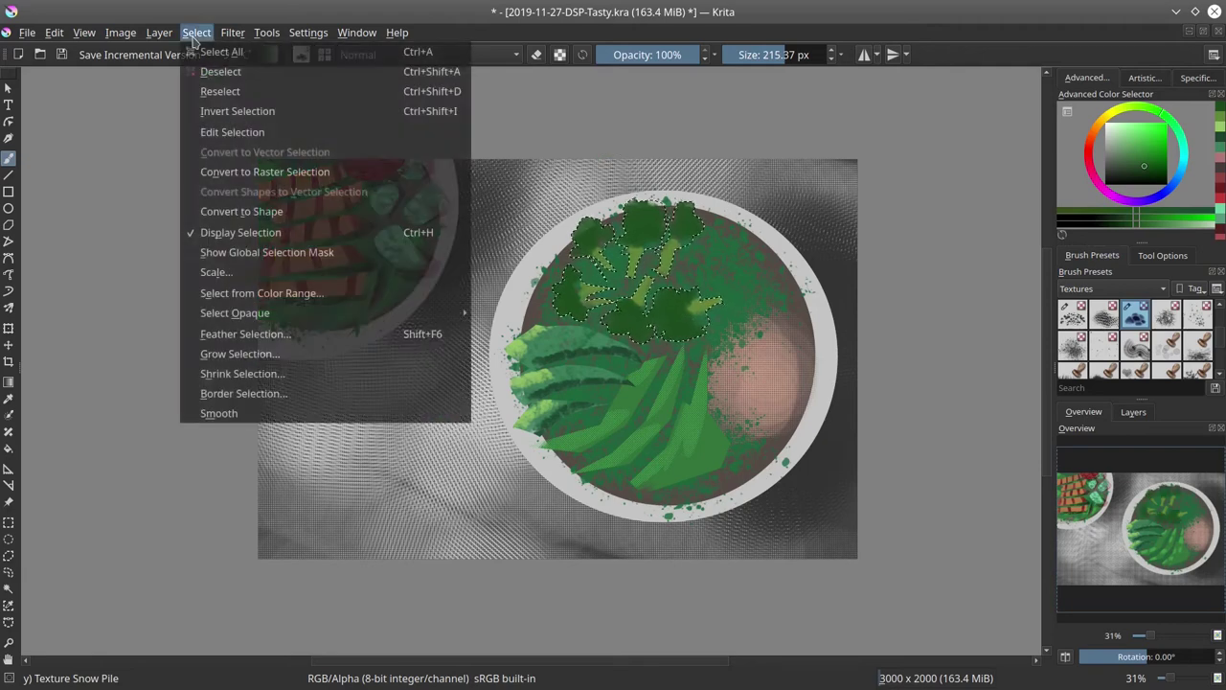
{"action": "left_click", "coordinate": [221, 72]}
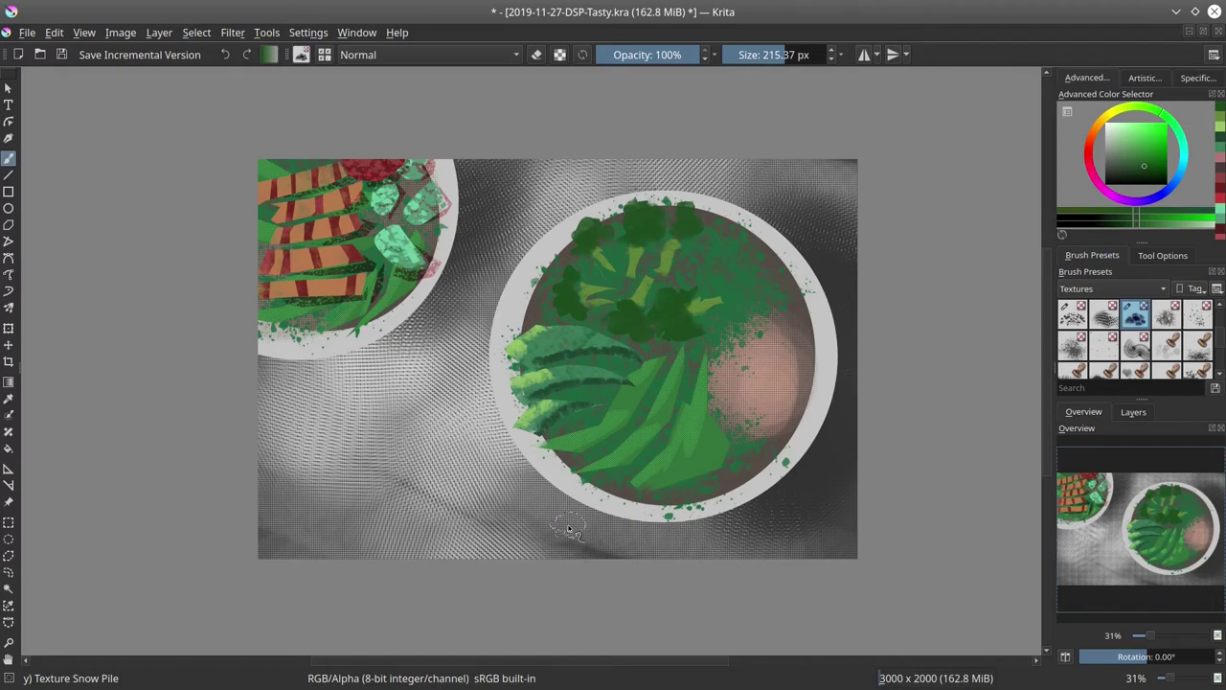
Save the document, merge all layers into a single background layer, and bring back the canvas overview.
{"action": "left_click", "coordinate": [62, 54]}
{"action": "left_click", "coordinate": [1138, 414]}
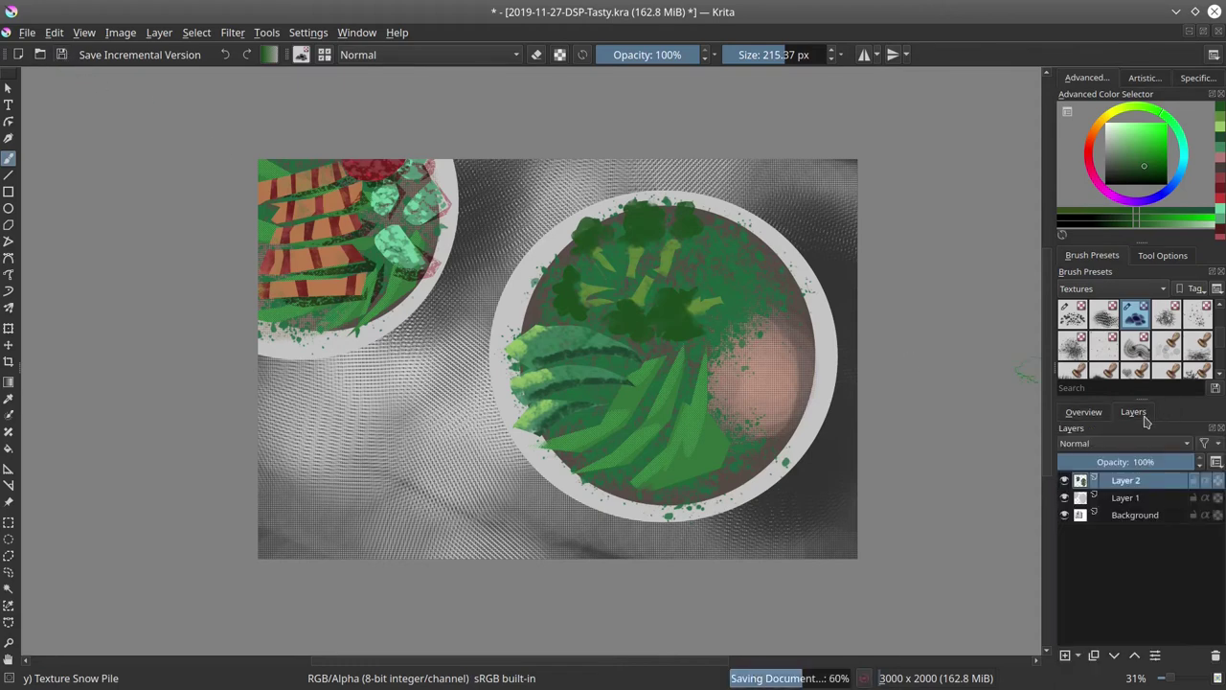
{"action": "left_click", "coordinate": [1138, 520]}
{"action": "right_click", "coordinate": [1138, 520]}
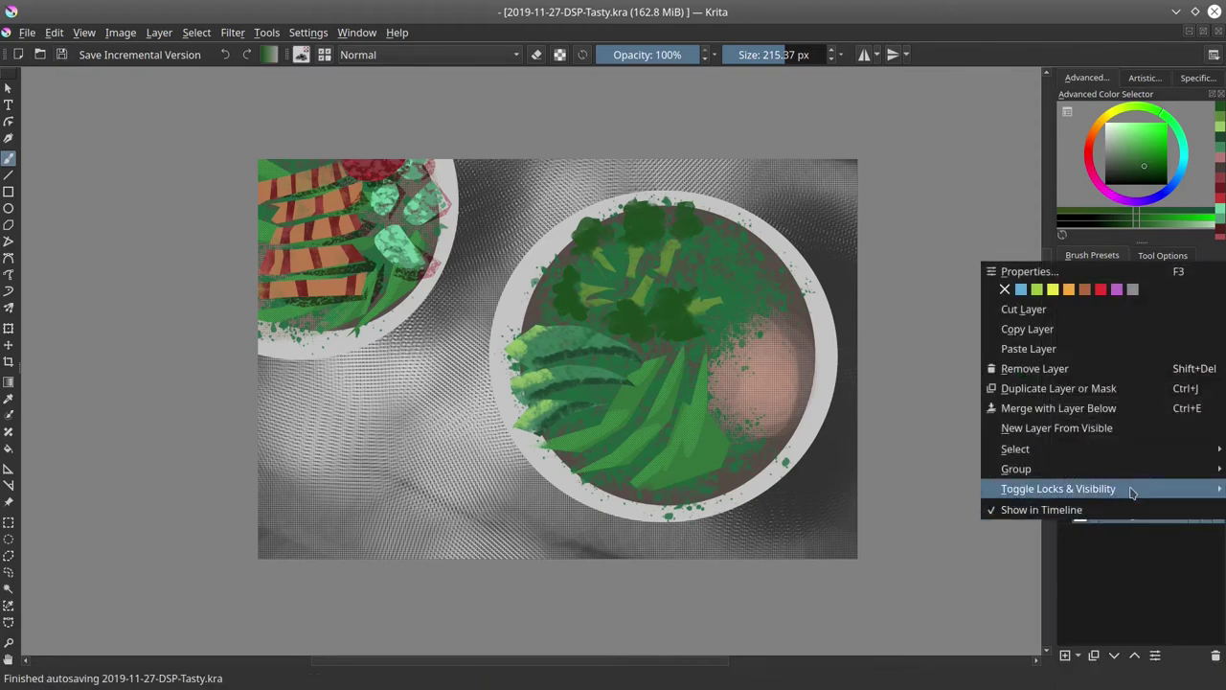
{"action": "left_click", "coordinate": [1116, 412]}
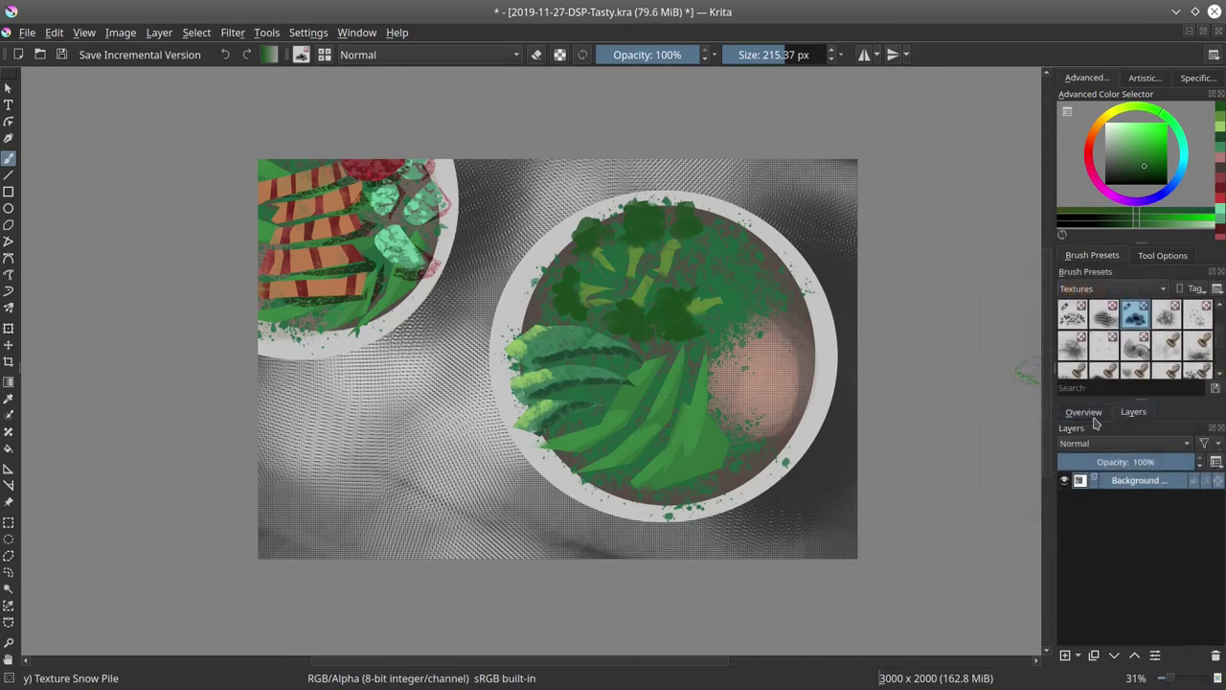
{"action": "left_click", "coordinate": [1097, 414]}
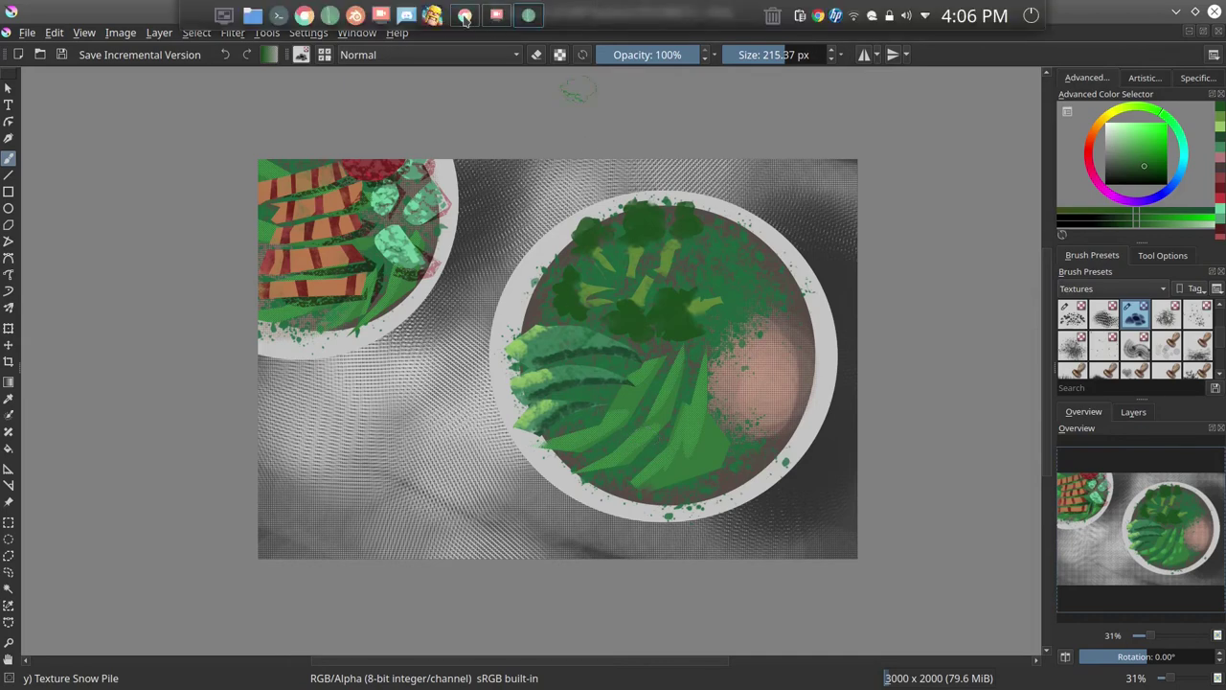
{"action": "mouse_move", "coordinate": [501, 23]}
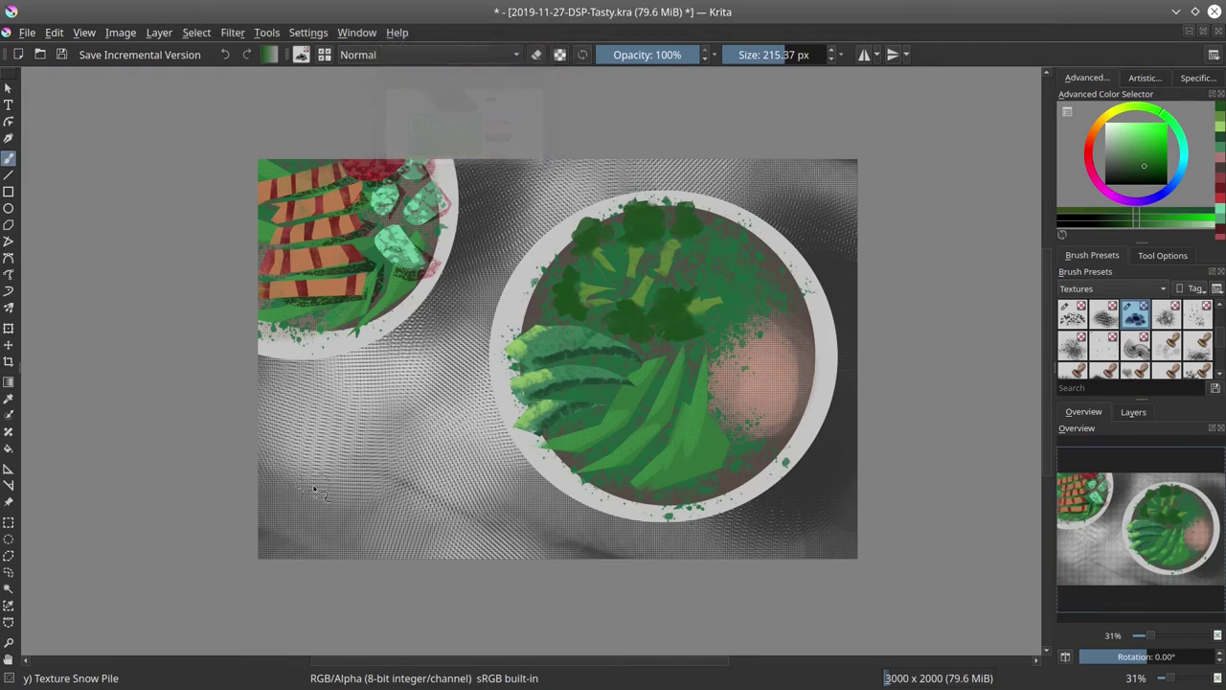
Outline a fan of curved, finger-like strips beside the florets in the large bowl with the Outline Selection tool.
{"action": "left_click", "coordinate": [9, 572]}
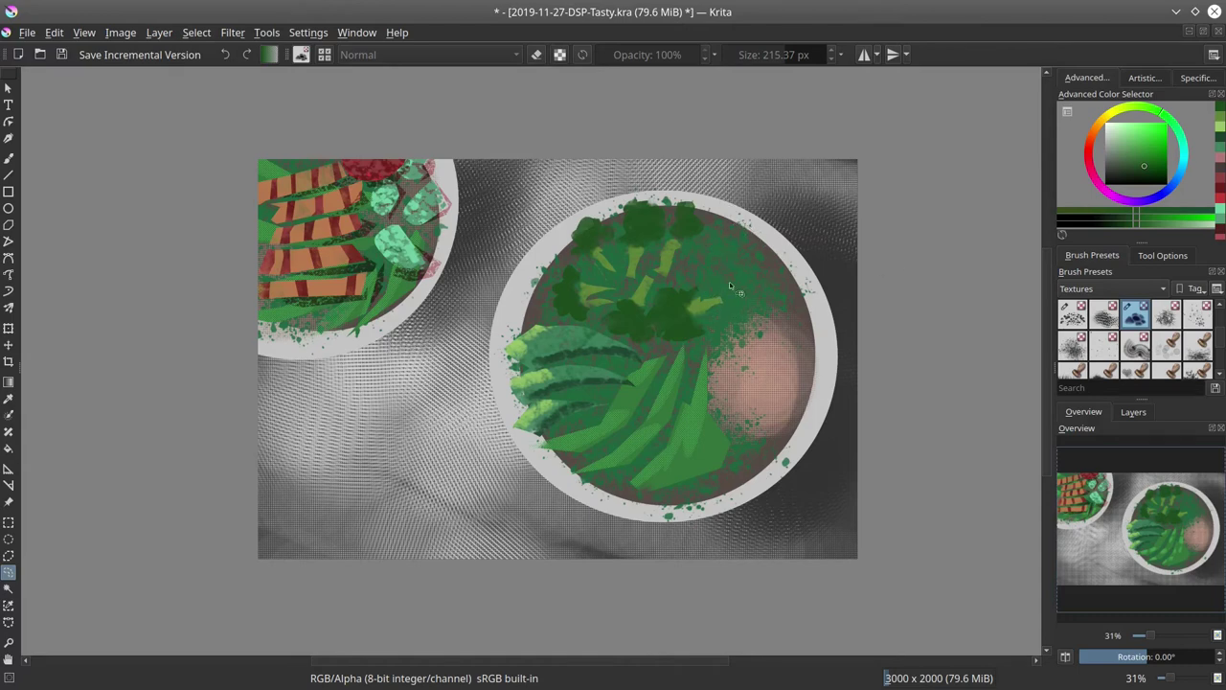
{"action": "mouse_move", "coordinate": [745, 243]}
{"action": "left_mouse_down"}
{"action": "mouse_move", "coordinate": [716, 292]}
{"action": "mouse_move", "coordinate": [720, 321]}
{"action": "mouse_move", "coordinate": [739, 321]}
{"action": "mouse_move", "coordinate": [746, 243]}
{"action": "mouse_move", "coordinate": [753, 267]}
{"action": "mouse_move", "coordinate": [733, 307]}
{"action": "mouse_move", "coordinate": [746, 326]}
{"action": "mouse_move", "coordinate": [793, 261]}
{"action": "mouse_move", "coordinate": [737, 305]}
{"action": "mouse_move", "coordinate": [732, 333]}
{"action": "mouse_move", "coordinate": [805, 287]}
{"action": "left_mouse_up"}
{"action": "mouse_move", "coordinate": [725, 204]}
{"action": "left_mouse_down"}
{"action": "mouse_move", "coordinate": [707, 274]}
{"action": "mouse_move", "coordinate": [687, 290]}
{"action": "mouse_move", "coordinate": [720, 205]}
{"action": "left_mouse_up"}
{"action": "mouse_move", "coordinate": [692, 286]}
{"action": "left_mouse_down"}
{"action": "mouse_move", "coordinate": [696, 334]}
{"action": "mouse_move", "coordinate": [734, 329]}
{"action": "left_mouse_up"}
Fill the selected fan of strips with dark red using Texture Snow Pile at about 215 px.
{"action": "left_click", "coordinate": [8, 158]}
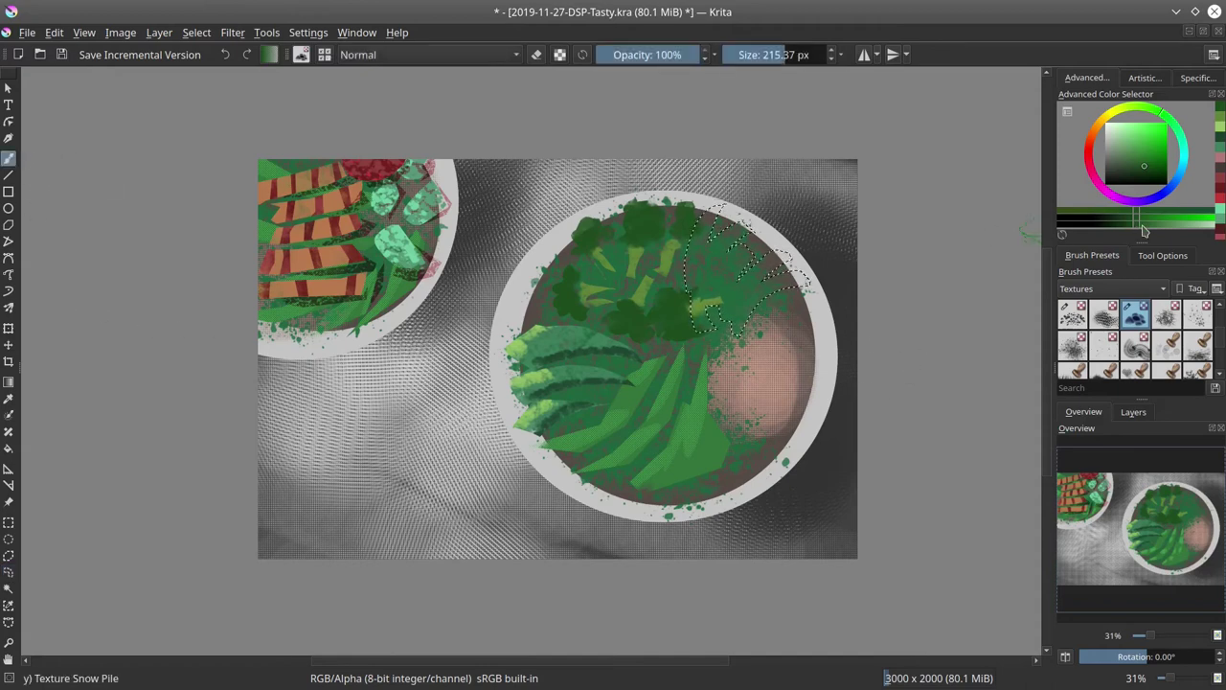
{"action": "left_click", "coordinate": [1088, 156]}
{"action": "left_click", "coordinate": [1154, 157]}
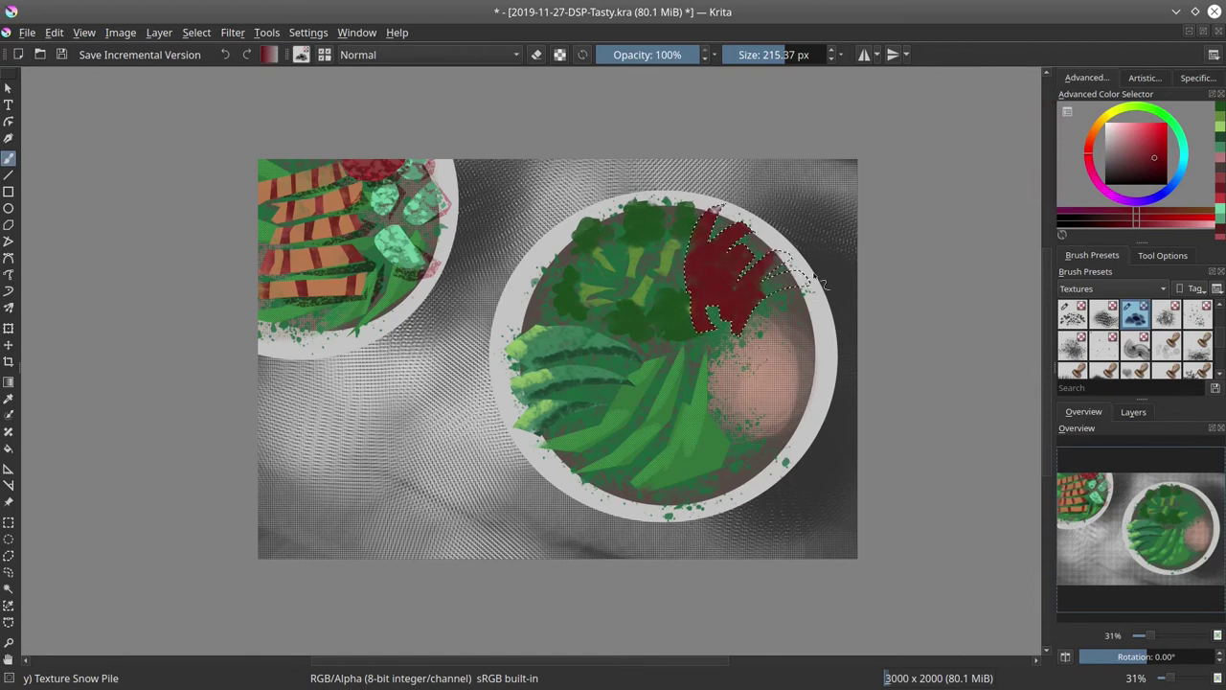
{"action": "left_click_drag", "start_coordinate": [820, 283], "coordinate": [786, 269]}
Streak the red strips with muted pinkish red and brighter crimson along their length, using Texture Wood Fiber at 18 px.
{"action": "left_click", "coordinate": [1137, 350]}
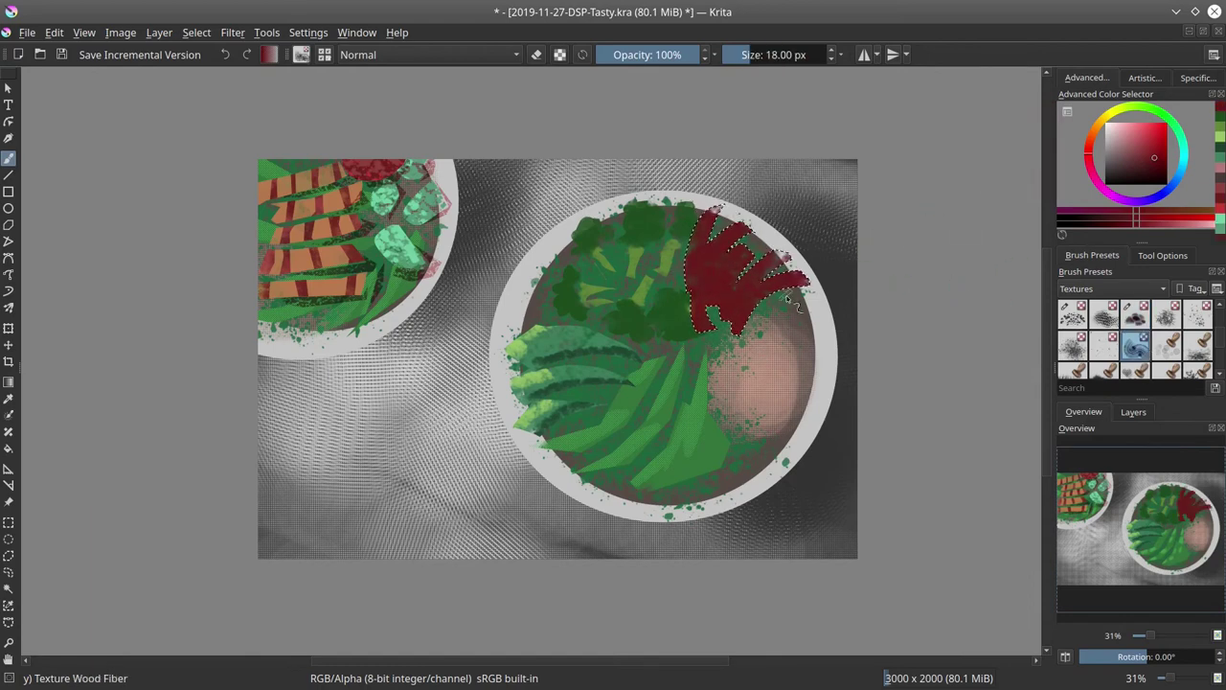
{"action": "left_click_drag", "start_coordinate": [1148, 169], "coordinate": [1136, 142]}
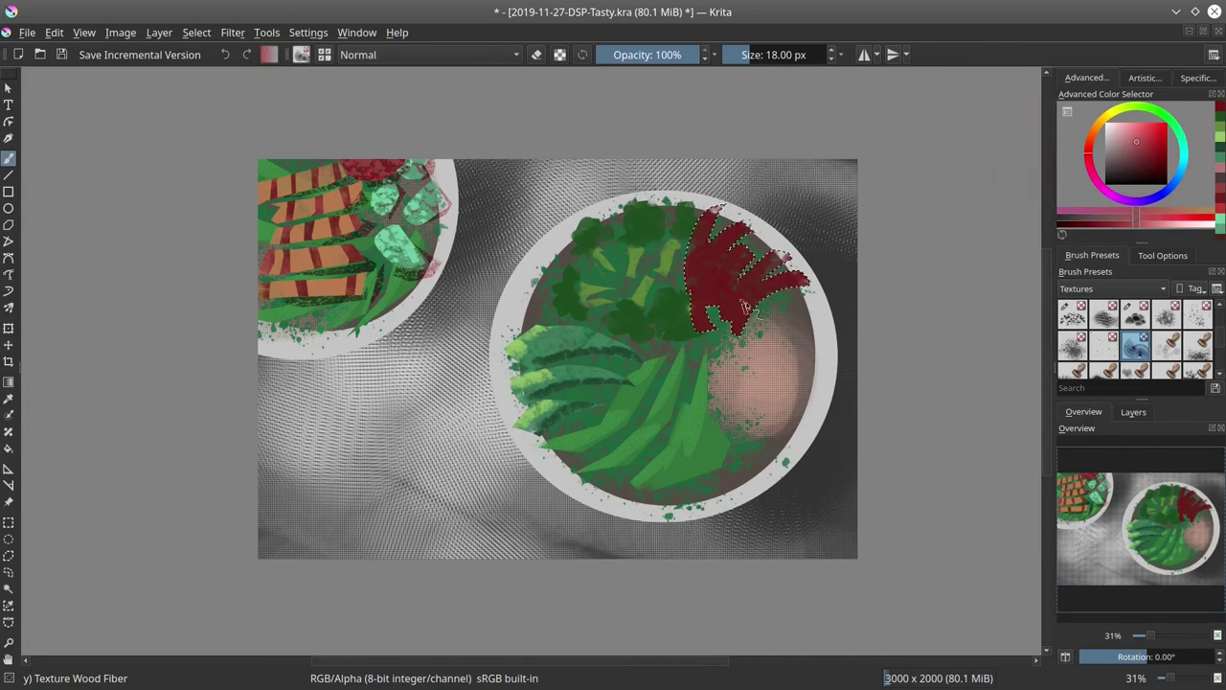
{"action": "left_click_drag", "start_coordinate": [752, 297], "coordinate": [823, 257]}
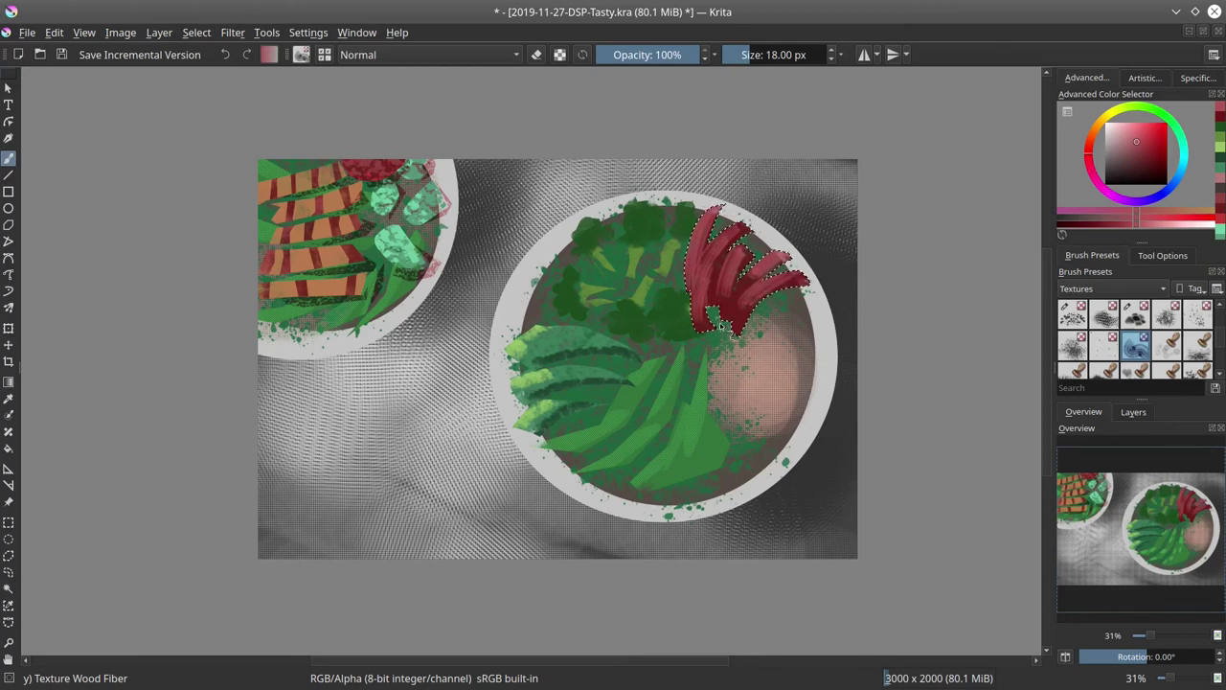
{"action": "left_click", "coordinate": [1154, 142]}
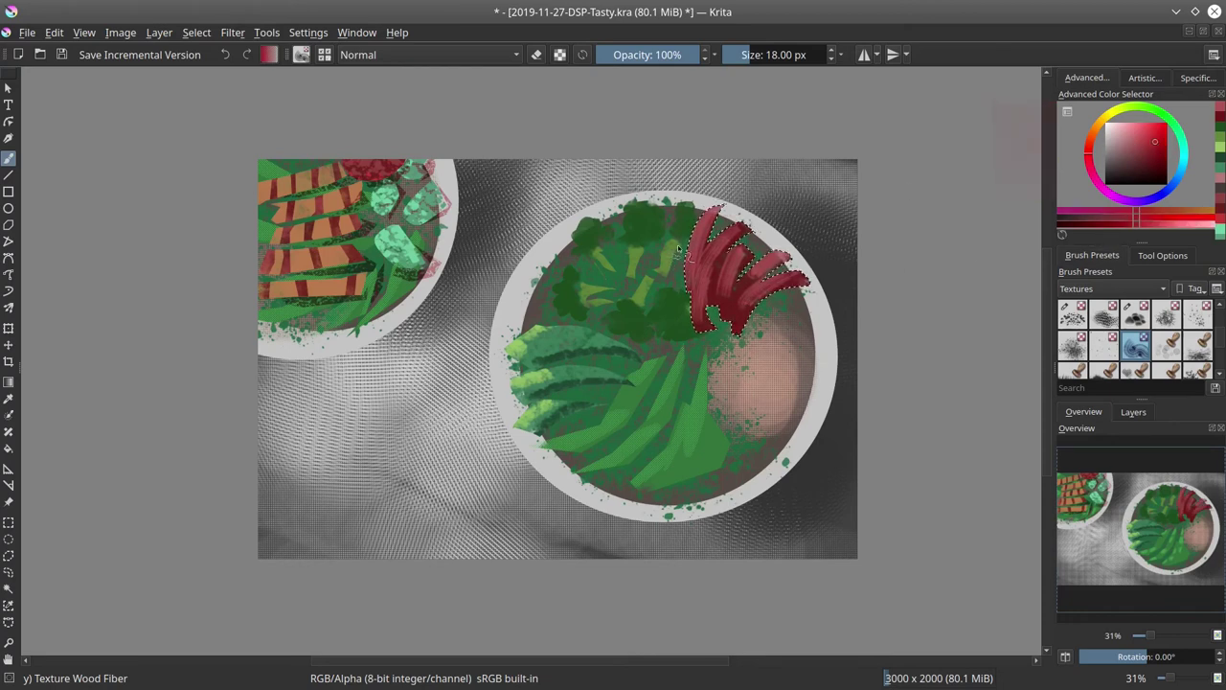
{"action": "left_click_drag", "start_coordinate": [720, 212], "coordinate": [716, 226]}
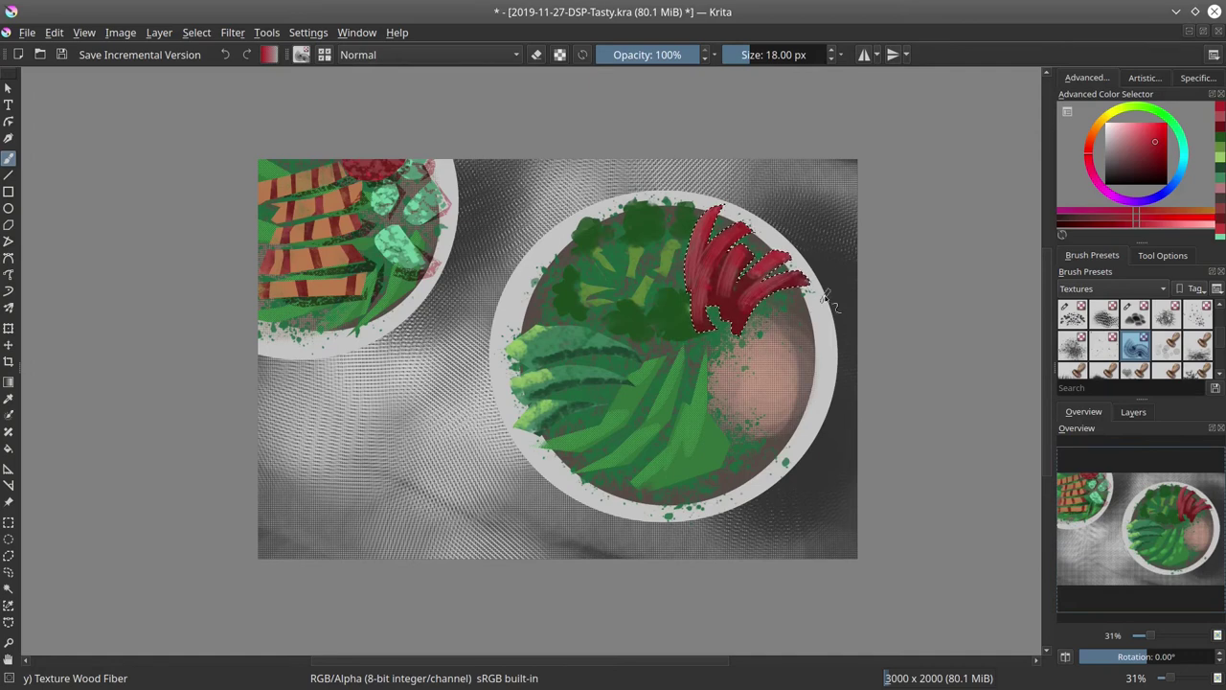
Shade the lower parts of the red strips with dark red in Texture Wood Fiber, and clear the selection.
{"action": "left_click", "coordinate": [1158, 161]}
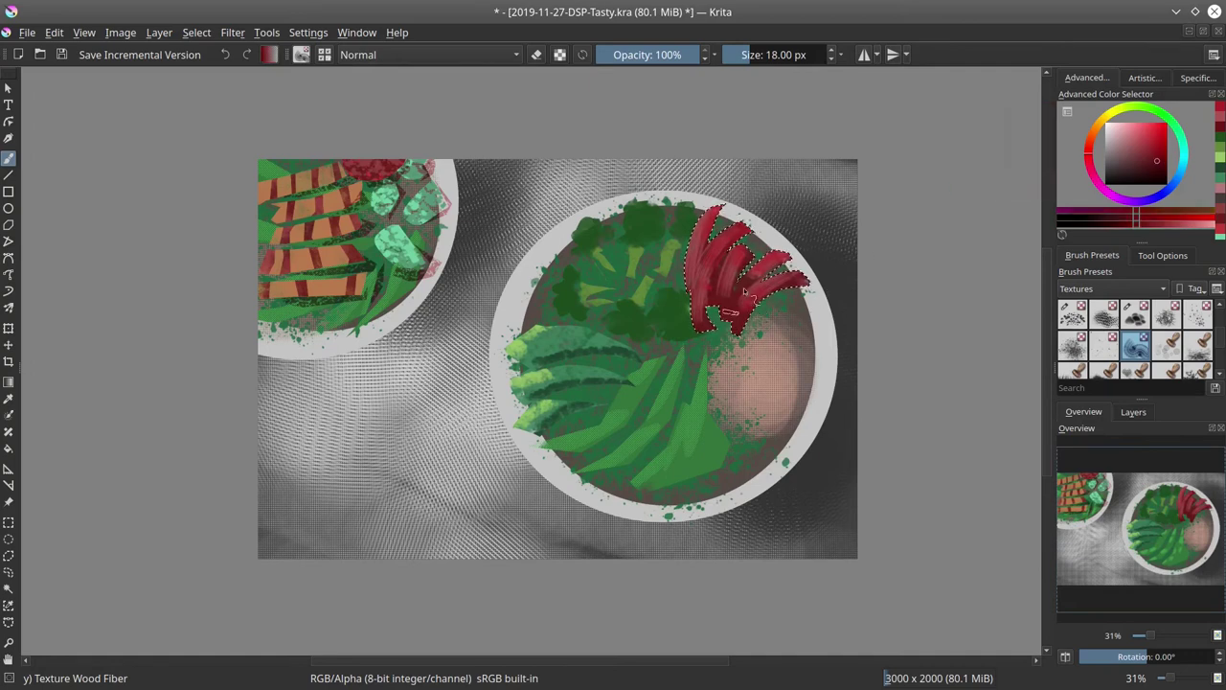
{"action": "mouse_move", "coordinate": [730, 312]}
{"action": "left_mouse_down"}
{"action": "mouse_move", "coordinate": [772, 282]}
{"action": "mouse_move", "coordinate": [721, 324]}
{"action": "mouse_move", "coordinate": [716, 278]}
{"action": "left_mouse_up"}
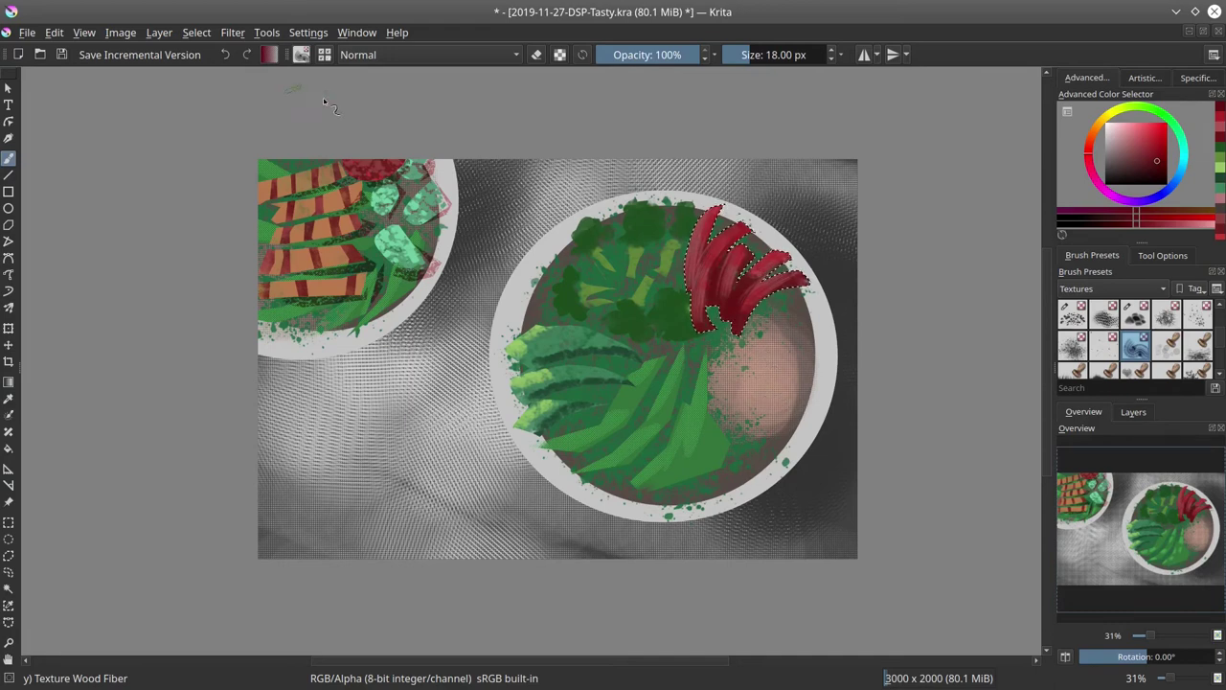
{"action": "left_click", "coordinate": [199, 35]}
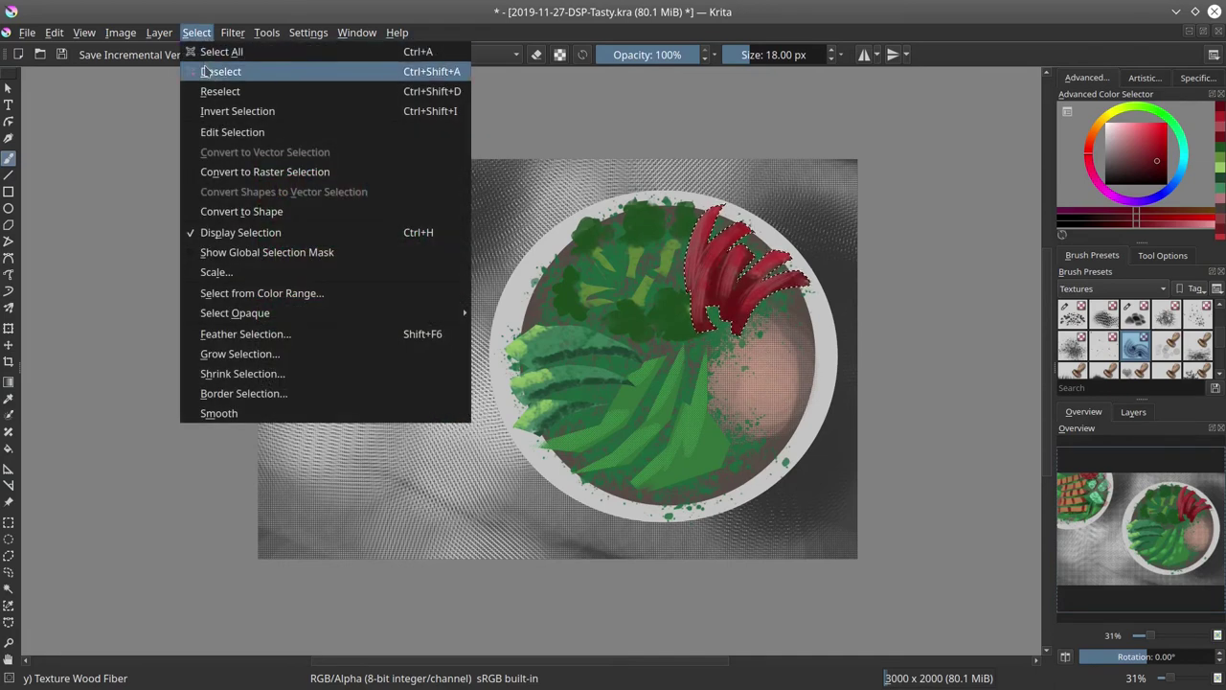
{"action": "left_click", "coordinate": [205, 72]}
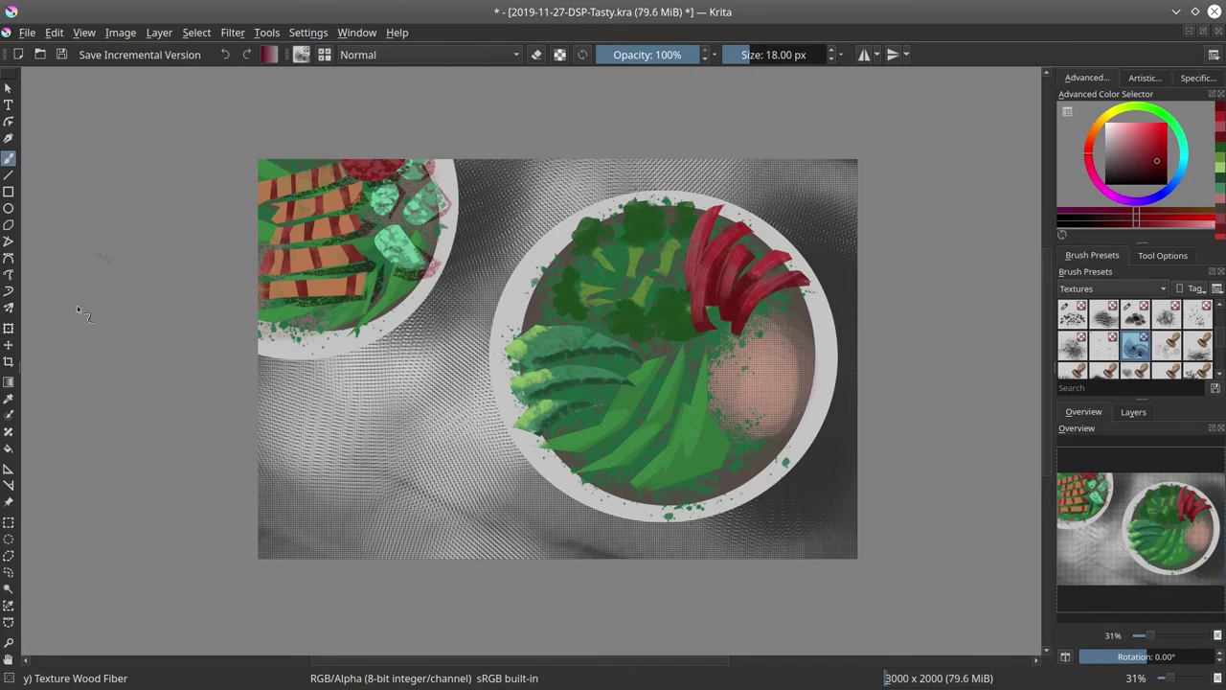
Outline a cluster of many small rounded grains between the leaves and the pink mound with the Outline Selection tool.
{"action": "left_click", "coordinate": [9, 572]}
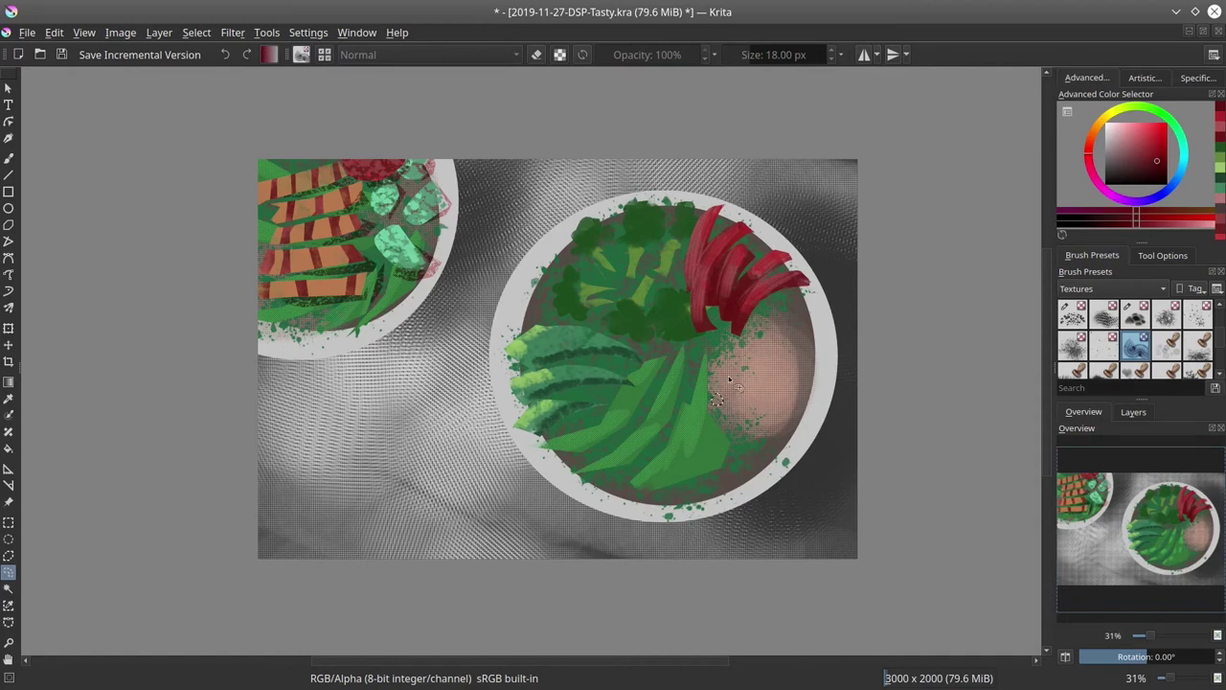
{"action": "mouse_move", "coordinate": [720, 381]}
{"action": "left_mouse_down"}
{"action": "mouse_move", "coordinate": [736, 389]}
{"action": "mouse_move", "coordinate": [737, 372]}
{"action": "mouse_move", "coordinate": [742, 386]}
{"action": "mouse_move", "coordinate": [724, 366]}
{"action": "left_mouse_up"}
{"action": "mouse_move", "coordinate": [727, 423]}
{"action": "left_mouse_down"}
{"action": "mouse_move", "coordinate": [737, 395]}
{"action": "mouse_move", "coordinate": [724, 415]}
{"action": "mouse_move", "coordinate": [744, 425]}
{"action": "left_mouse_up"}
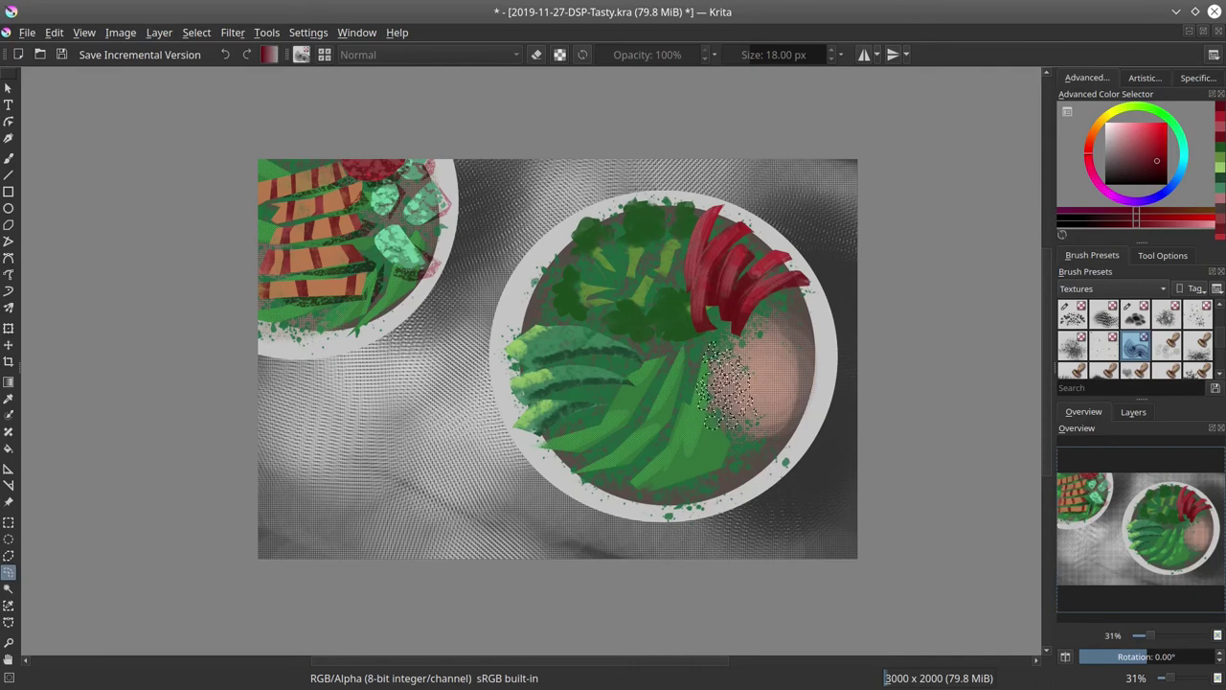
Paint the selected grains ochre with Texture Reptile at about 186 px.
{"action": "left_click", "coordinate": [1098, 128]}
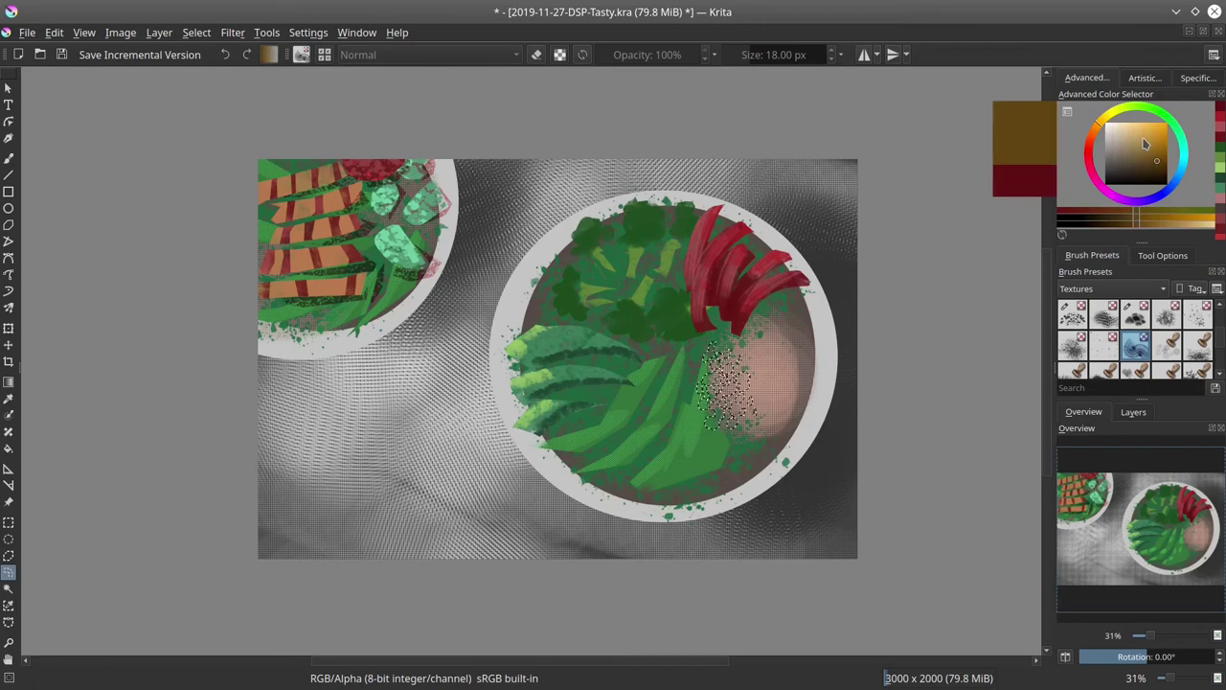
{"action": "left_click", "coordinate": [1143, 142]}
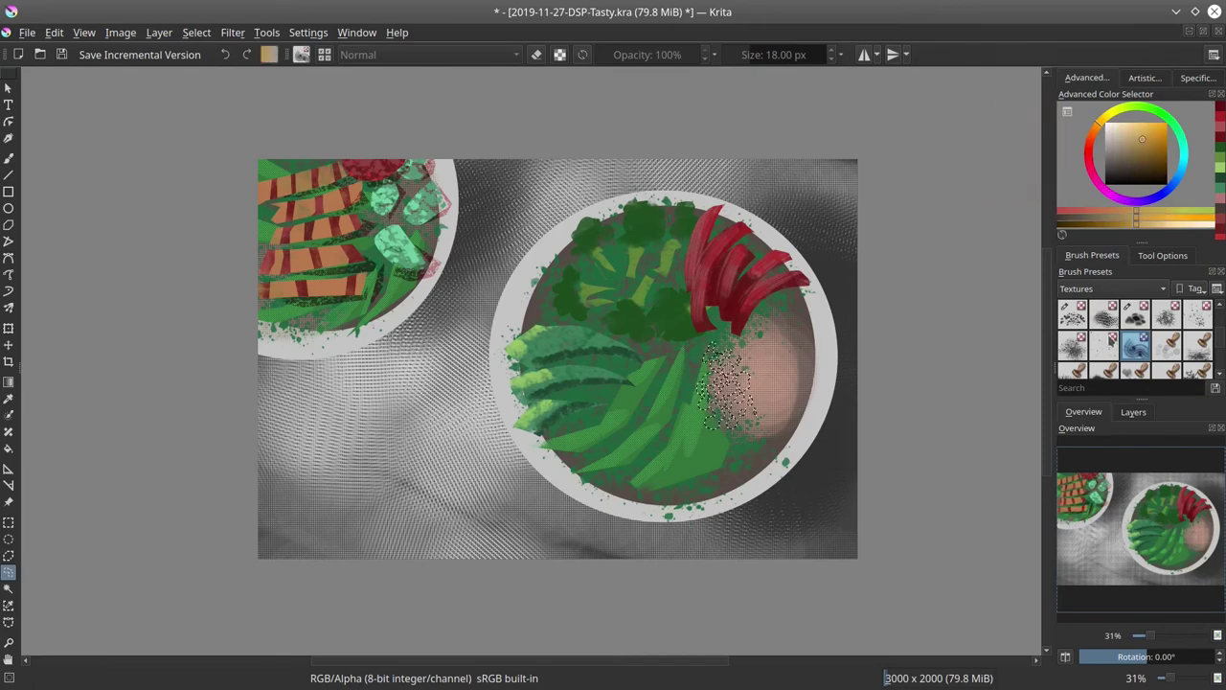
{"action": "left_click", "coordinate": [1106, 322]}
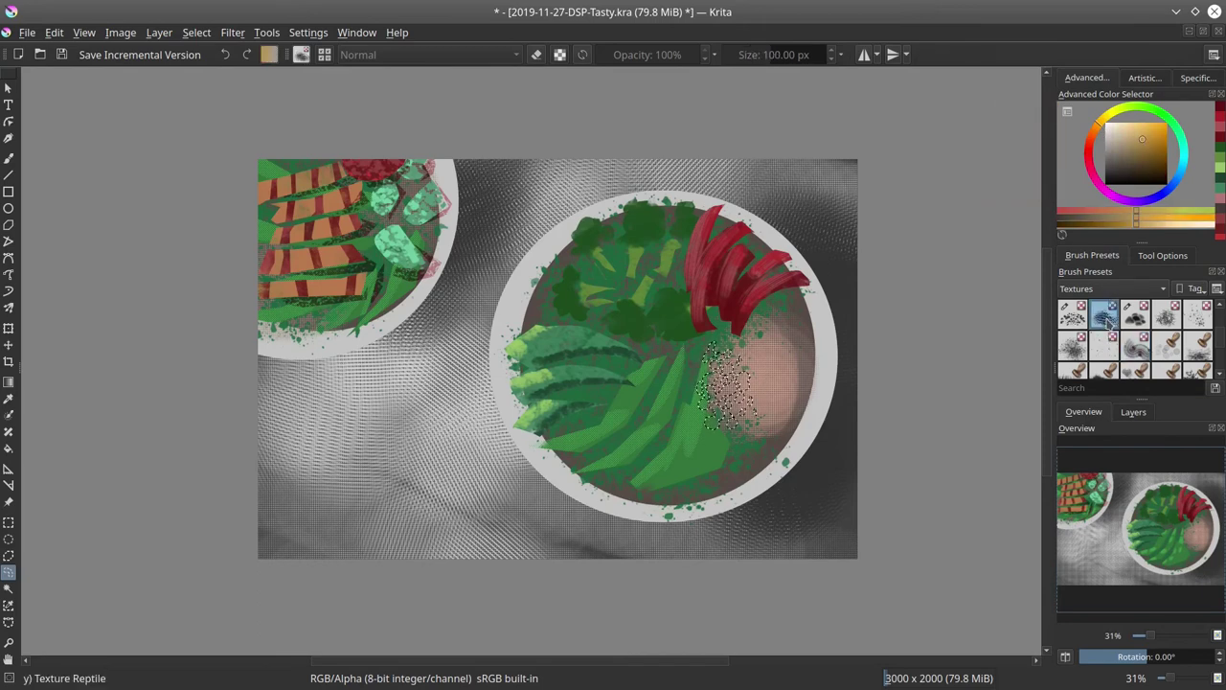
{"action": "key", "text": "b"}
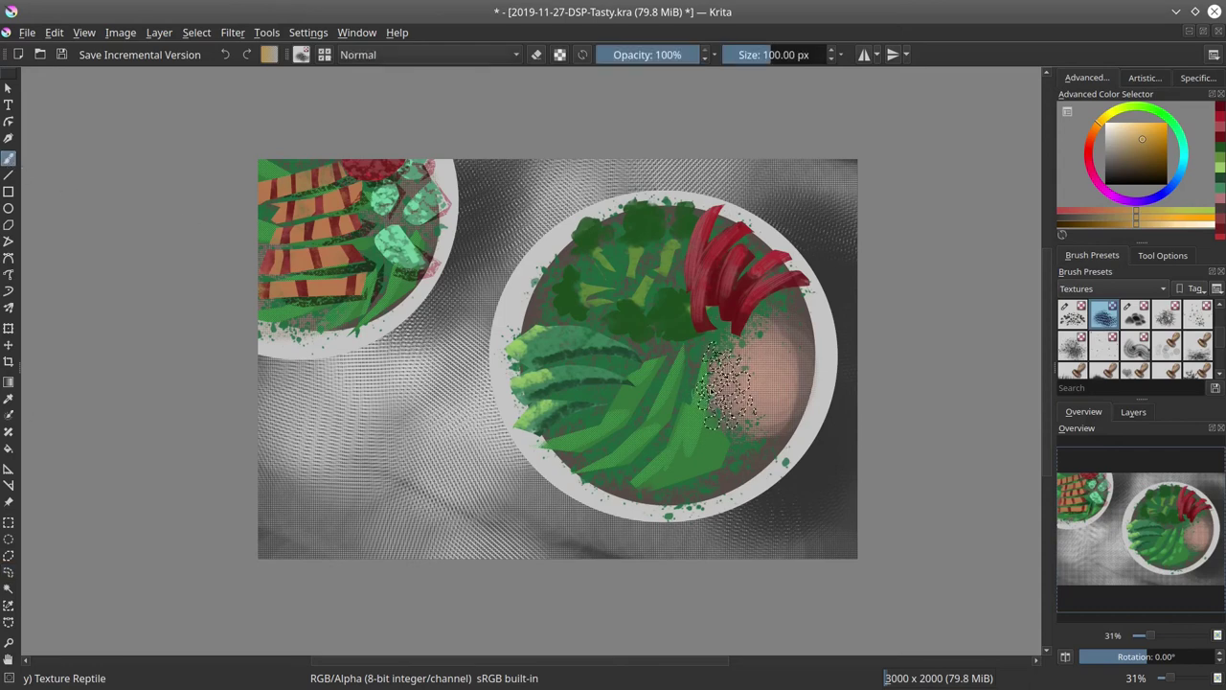
{"action": "mouse_move", "coordinate": [727, 385]}
{"action": "left_mouse_down"}
{"action": "mouse_move", "coordinate": [713, 386]}
{"action": "mouse_move", "coordinate": [785, 385]}
{"action": "left_mouse_up"}
{"action": "left_click_drag", "start_coordinate": [725, 423], "coordinate": [740, 364]}
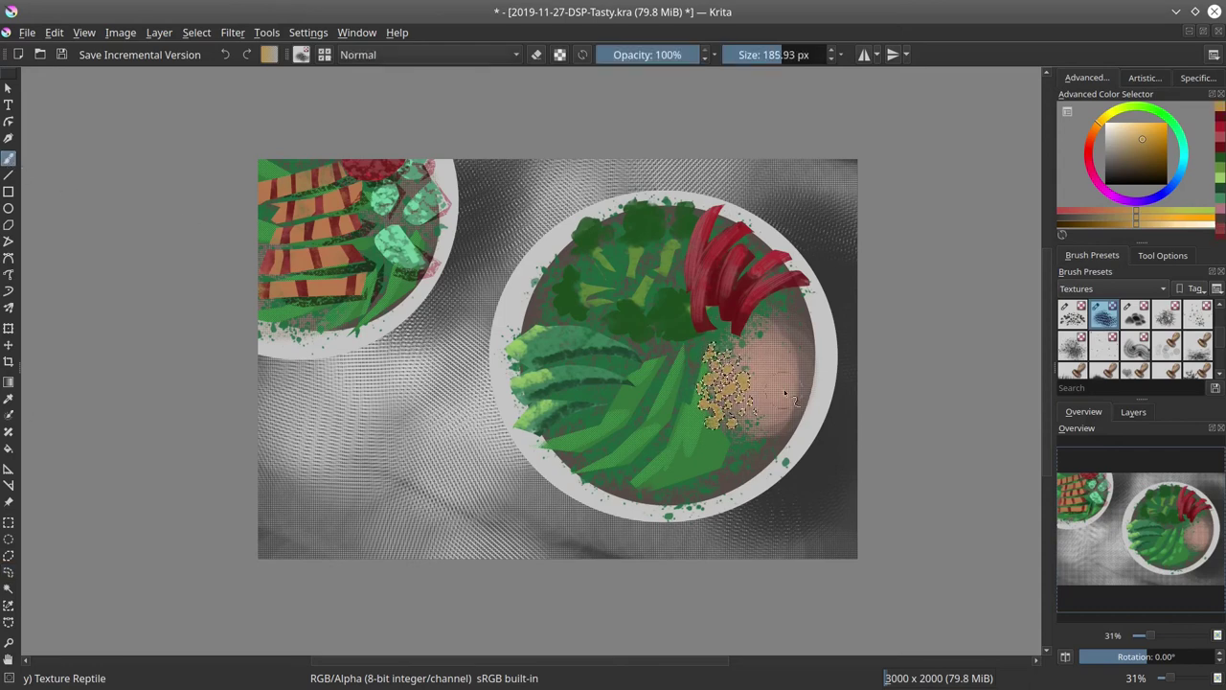
Brighten the grains with a more saturated golden yellow in Texture Reptile, and clear the selection.
{"action": "left_click", "coordinate": [1159, 133]}
{"action": "left_click_drag", "start_coordinate": [719, 412], "coordinate": [735, 383]}
{"action": "left_click", "coordinate": [730, 388]}
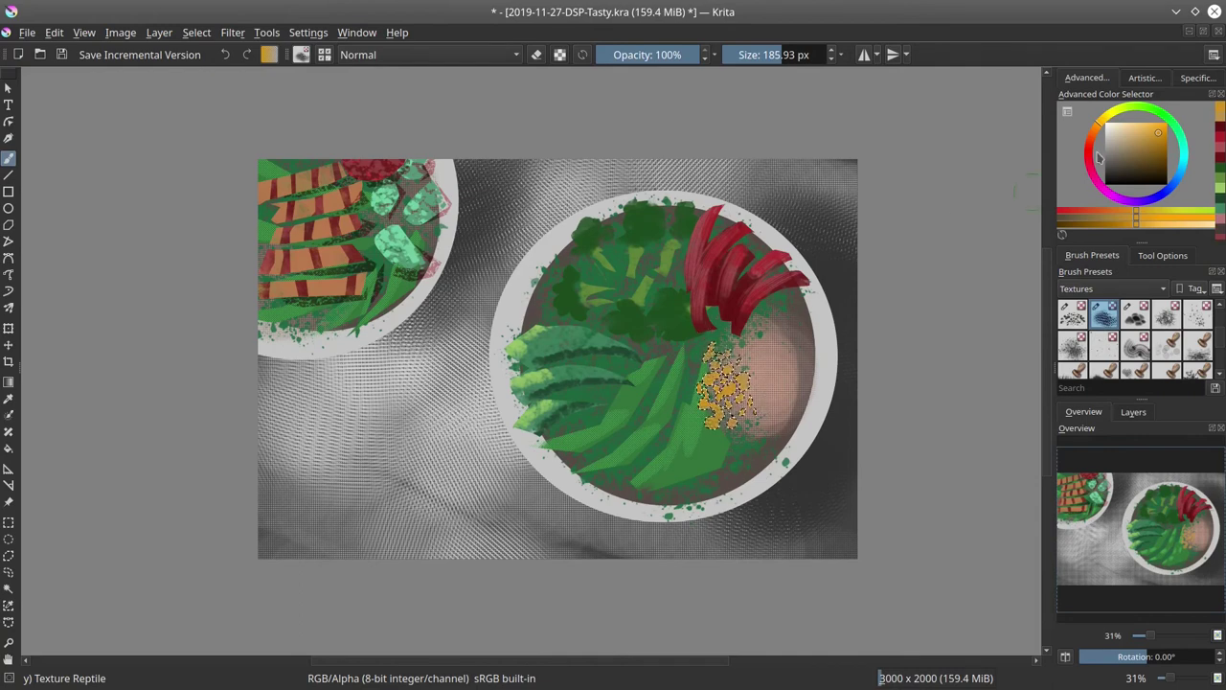
{"action": "left_click", "coordinate": [197, 33]}
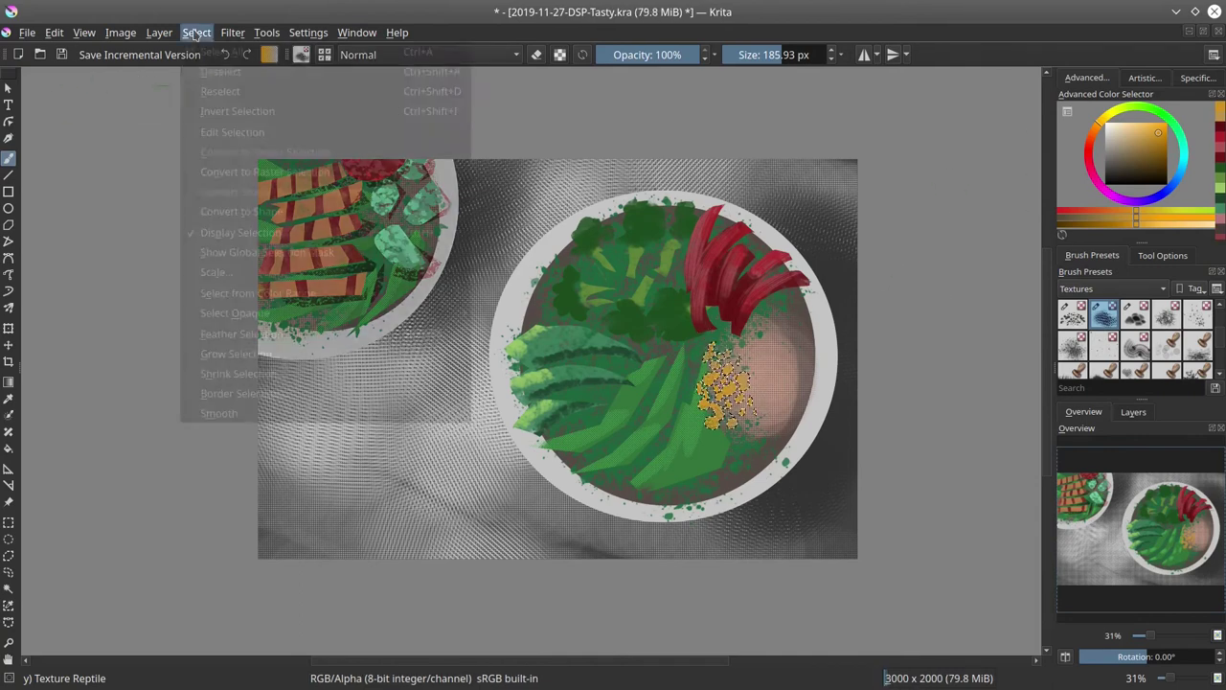
{"action": "left_click", "coordinate": [219, 72]}
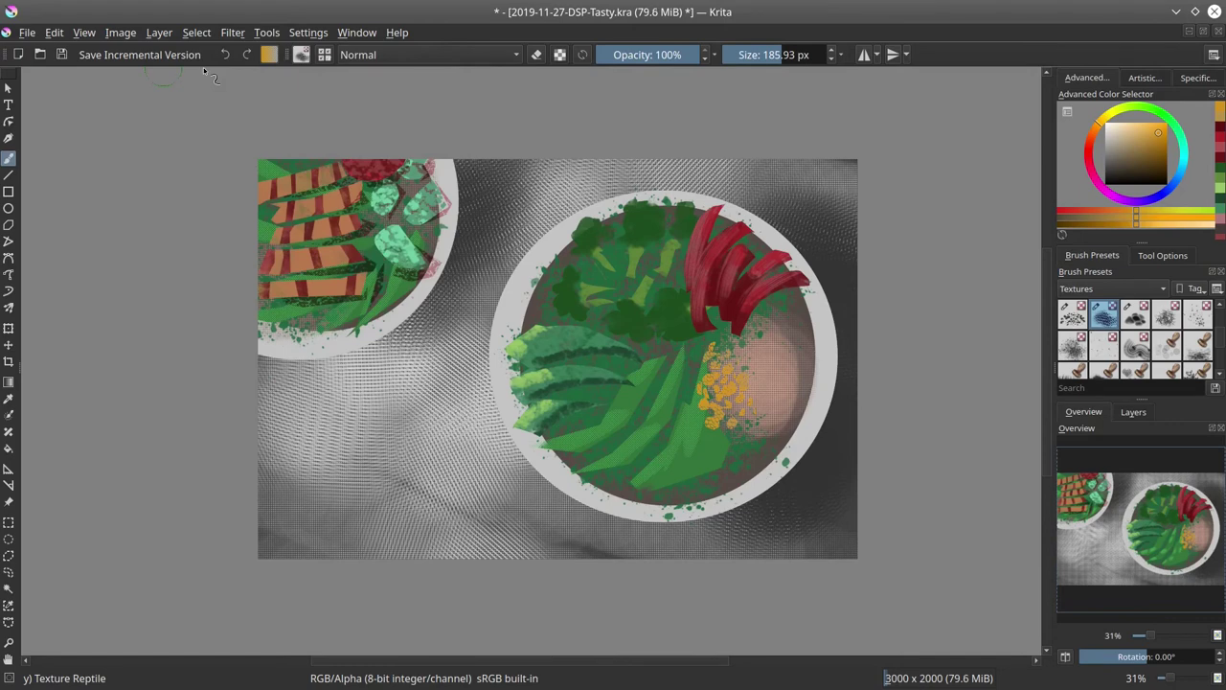
Choose the Chalk Details preset from the Ej-Faves tag with a muted brown at about 80 px and test it on the green slices.
{"action": "left_click", "coordinate": [1107, 290]}
{"action": "left_click", "coordinate": [1078, 122]}
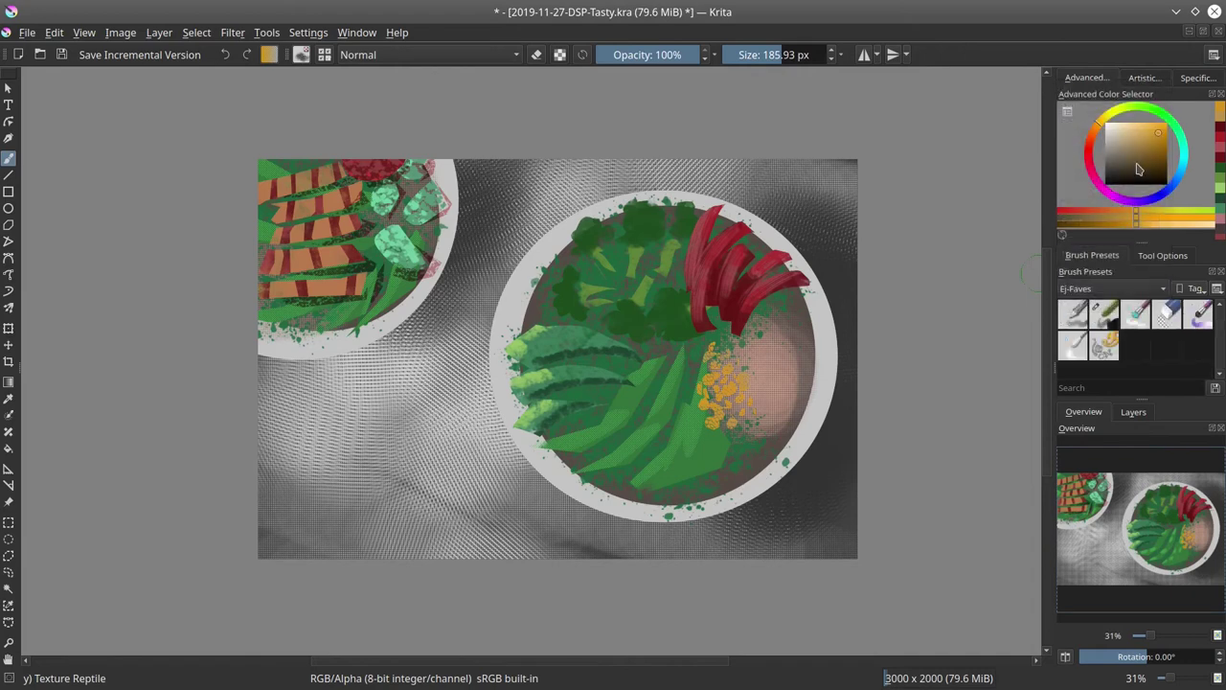
{"action": "left_click_drag", "start_coordinate": [1119, 167], "coordinate": [1122, 157]}
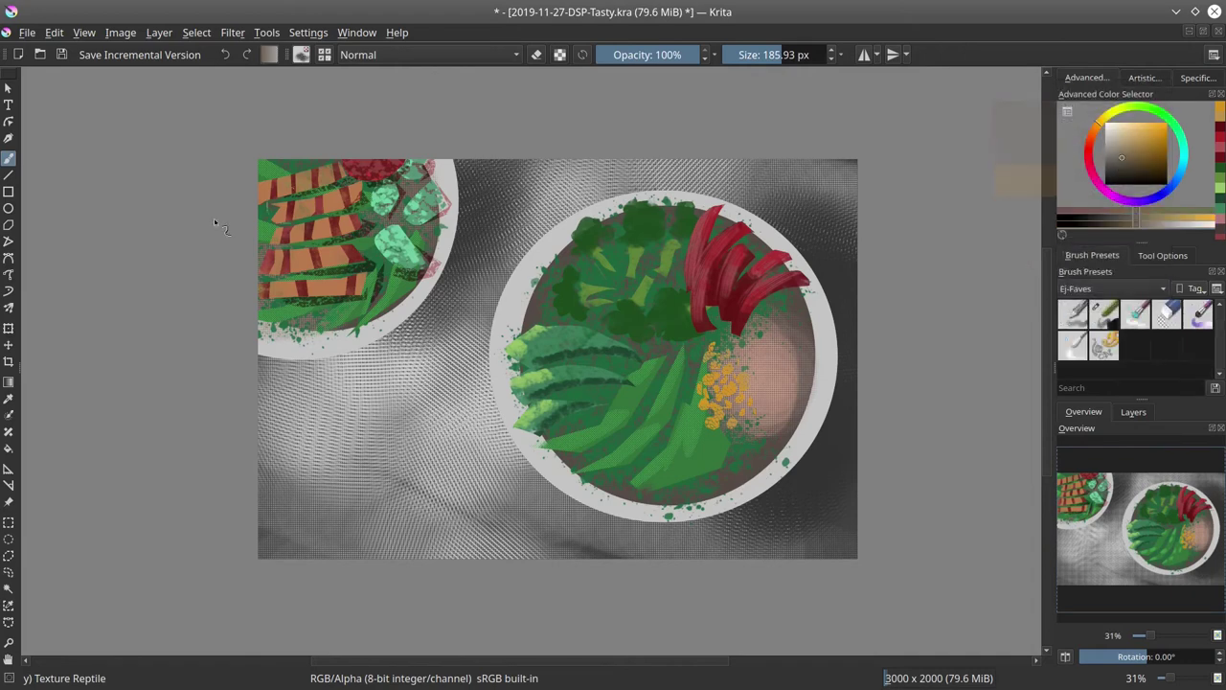
{"action": "left_click", "coordinate": [1104, 313]}
{"action": "mouse_move", "coordinate": [604, 370]}
{"action": "left_mouse_down", "text": "shift"}
{"action": "mouse_move", "coordinate": [554, 366]}
{"action": "mouse_move", "coordinate": [641, 362]}
{"action": "left_mouse_up", "text": "shift"}
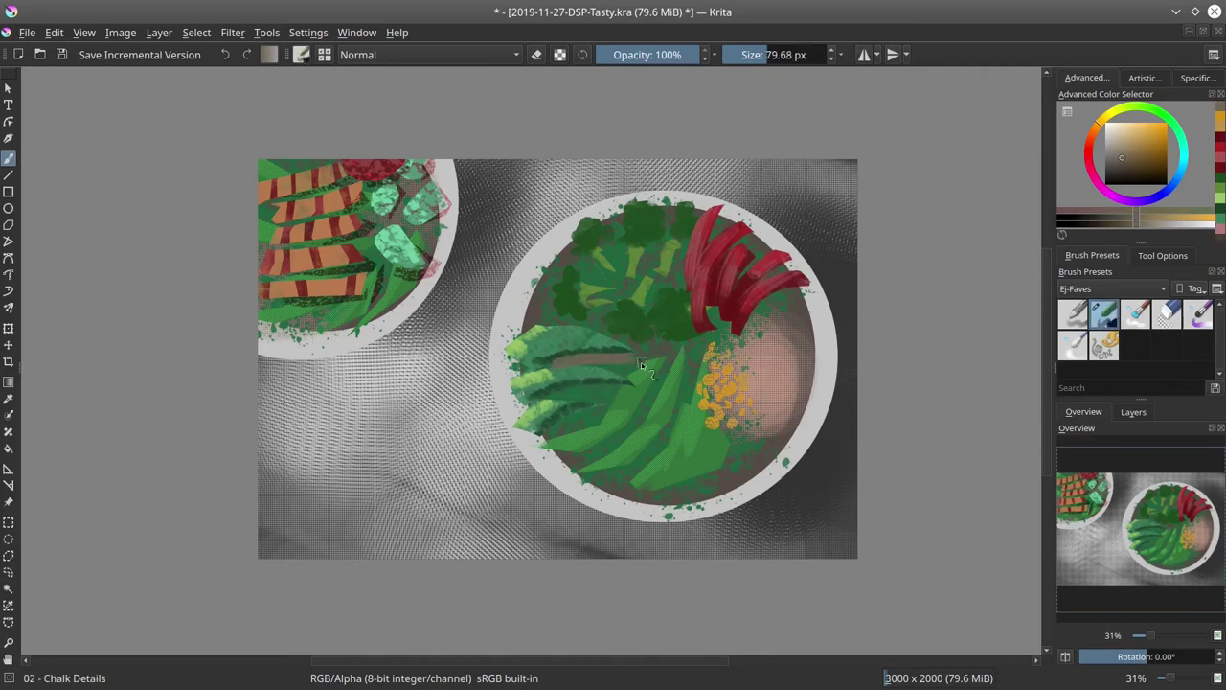
Set the brush to Multiply at about 55 px and 24% opacity, undoing the trial stroke over the green slices.
{"action": "left_click", "coordinate": [488, 54]}
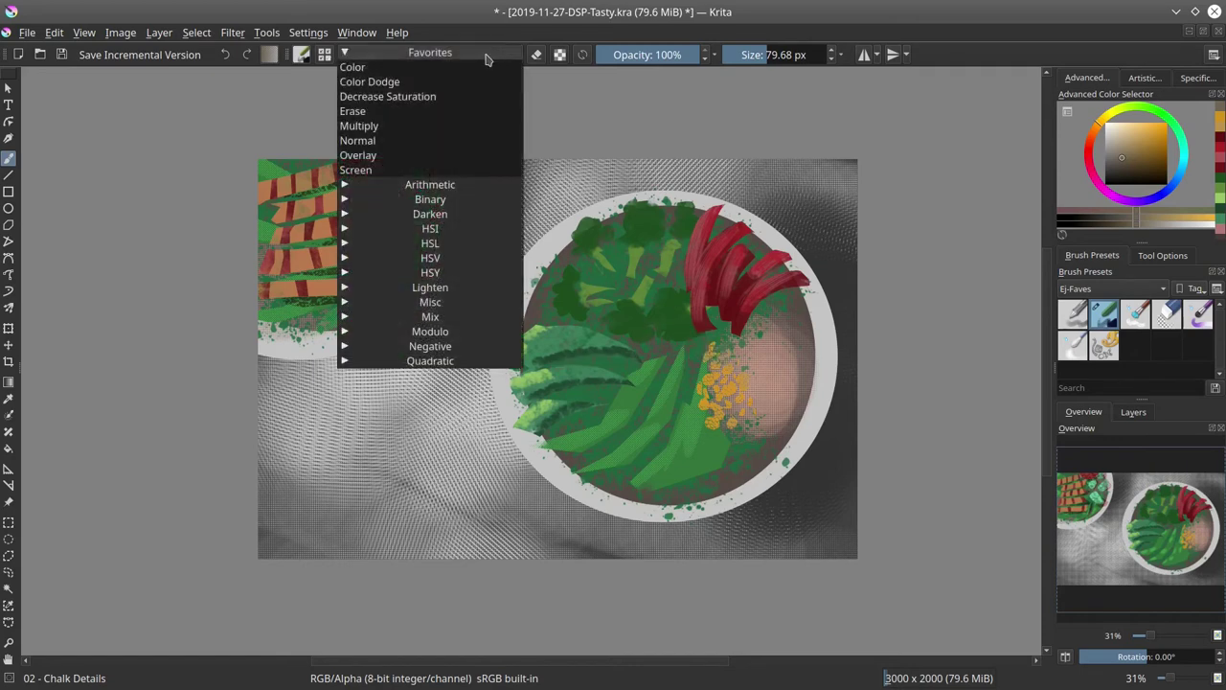
{"action": "left_click", "coordinate": [476, 129]}
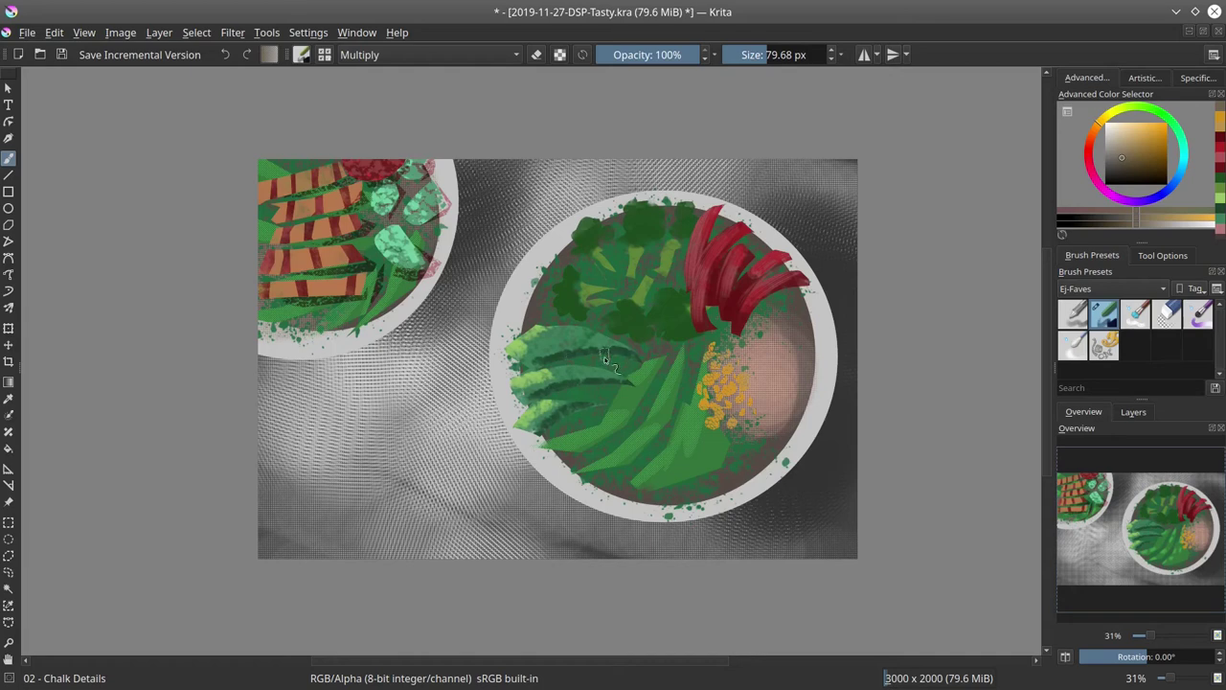
{"action": "left_click_drag", "start_coordinate": [605, 358], "coordinate": [589, 358], "text": "shift"}
{"action": "left_click_drag", "start_coordinate": [543, 363], "coordinate": [664, 342]}
{"action": "key", "text": "ctrl+z"}
{"action": "left_click", "coordinate": [621, 54]}
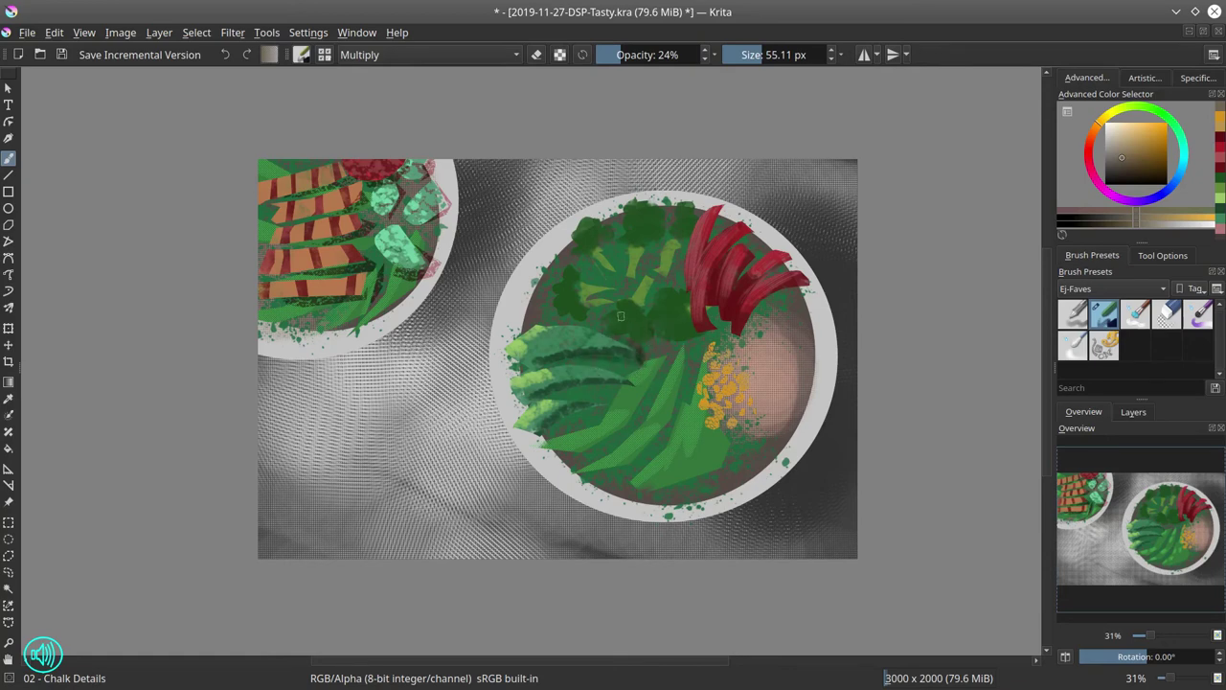
Shade the gaps between the leaves and the edge of the golden grains with muted brown at about 60 px.
{"action": "left_click_drag", "start_coordinate": [621, 316], "coordinate": [624, 317], "text": "shift"}
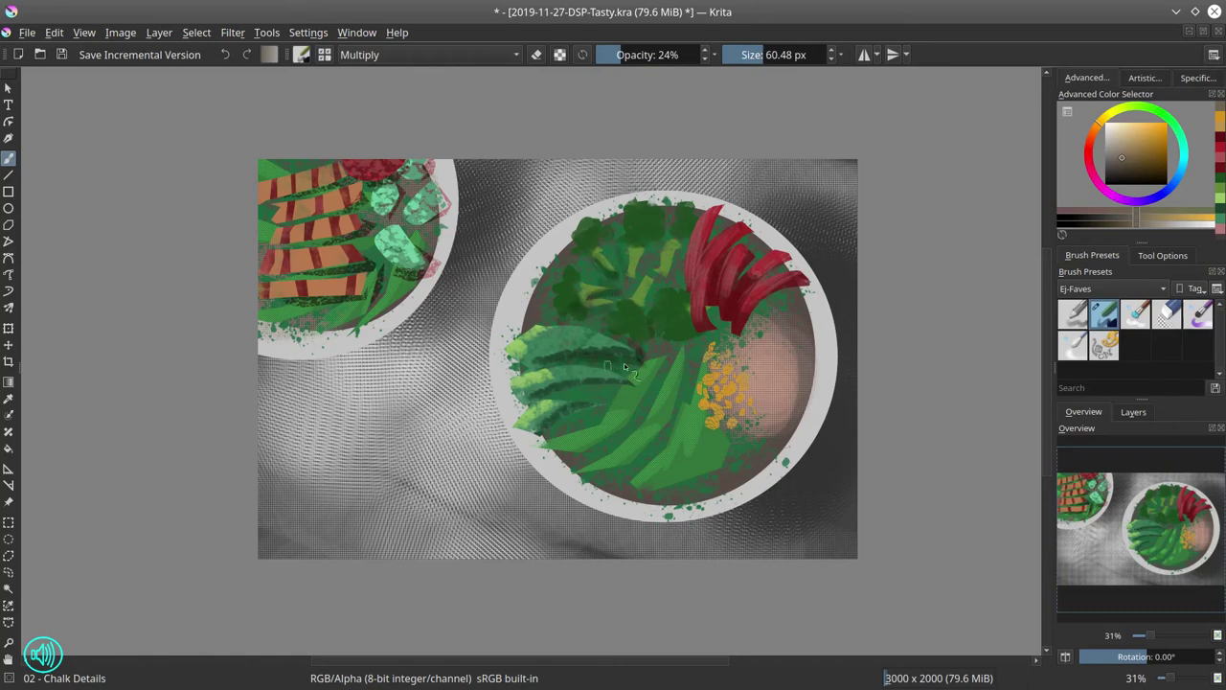
{"action": "left_click_drag", "start_coordinate": [646, 355], "coordinate": [652, 389]}
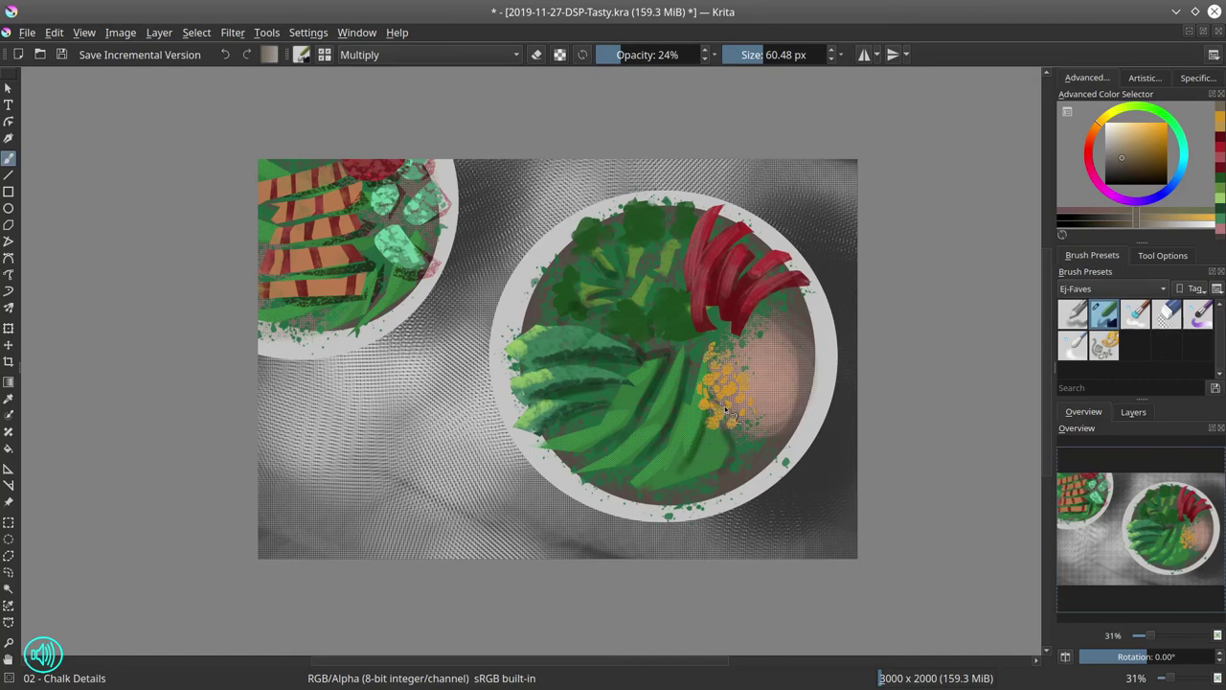
{"action": "left_click_drag", "start_coordinate": [714, 401], "coordinate": [722, 384]}
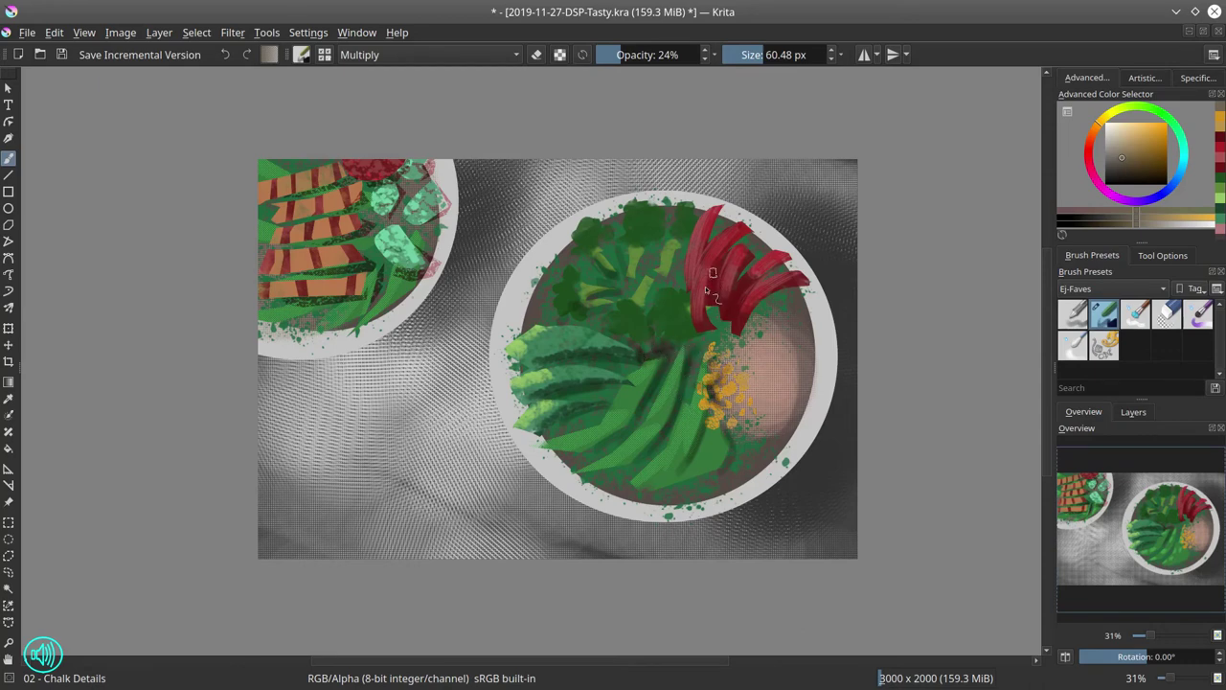
Darken the gaps around the florets and red strips, and shade the golden grains at about 78 px.
{"action": "left_click_drag", "start_coordinate": [712, 274], "coordinate": [706, 302]}
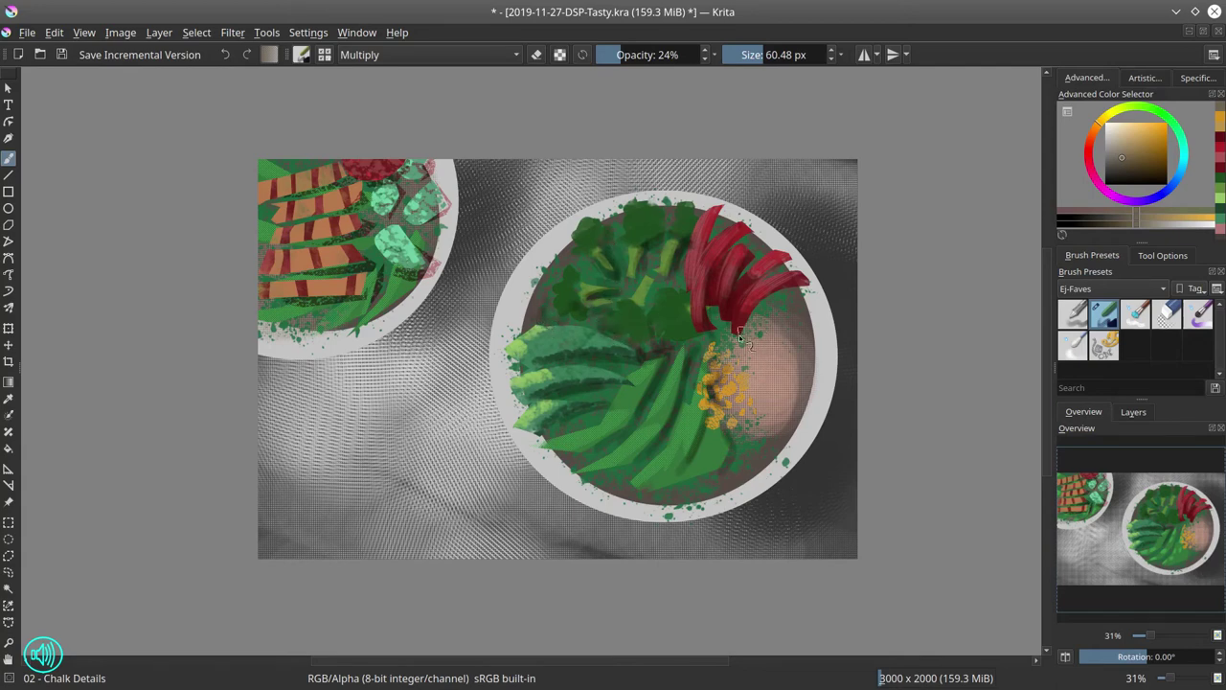
{"action": "mouse_move", "coordinate": [811, 291]}
{"action": "left_mouse_down"}
{"action": "mouse_move", "coordinate": [758, 303]}
{"action": "mouse_move", "coordinate": [806, 284]}
{"action": "mouse_move", "coordinate": [769, 276]}
{"action": "mouse_move", "coordinate": [791, 266]}
{"action": "mouse_move", "coordinate": [761, 281]}
{"action": "mouse_move", "coordinate": [789, 256]}
{"action": "mouse_move", "coordinate": [745, 277]}
{"action": "left_mouse_up"}
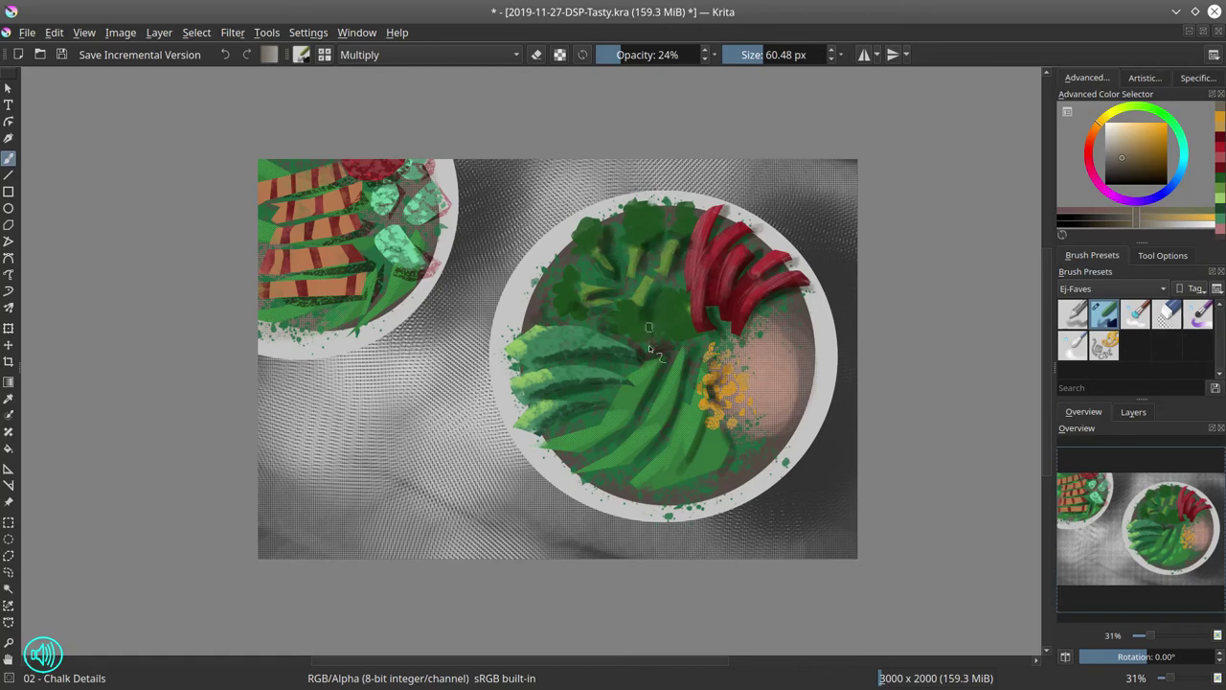
{"action": "left_click_drag", "start_coordinate": [636, 349], "coordinate": [618, 338]}
{"action": "mouse_move", "coordinate": [694, 357]}
{"action": "left_mouse_down", "text": "shift"}
{"action": "mouse_move", "coordinate": [747, 381]}
{"action": "mouse_move", "coordinate": [738, 408]}
{"action": "mouse_move", "coordinate": [755, 393]}
{"action": "mouse_move", "coordinate": [757, 429]}
{"action": "mouse_move", "coordinate": [734, 412]}
{"action": "mouse_move", "coordinate": [723, 424]}
{"action": "left_mouse_up", "text": "shift"}
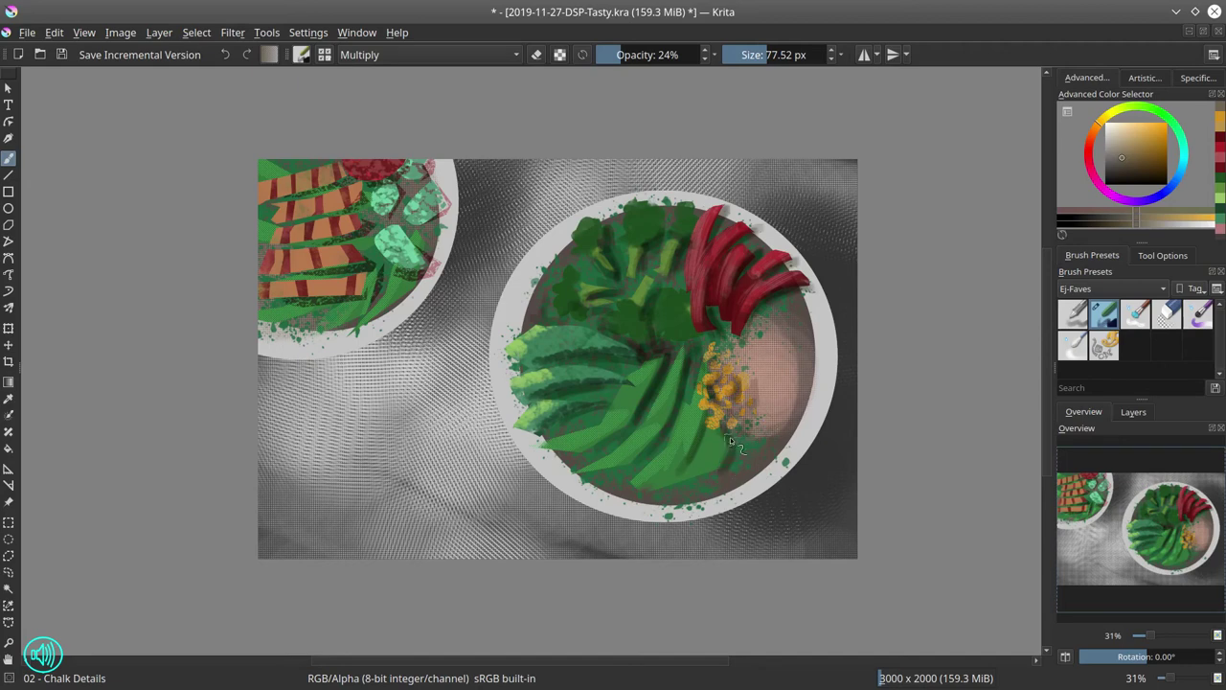
{"action": "mouse_move", "coordinate": [753, 407]}
{"action": "left_mouse_down"}
{"action": "mouse_move", "coordinate": [732, 426]}
{"action": "mouse_move", "coordinate": [762, 435]}
{"action": "mouse_move", "coordinate": [749, 450]}
{"action": "left_mouse_up"}
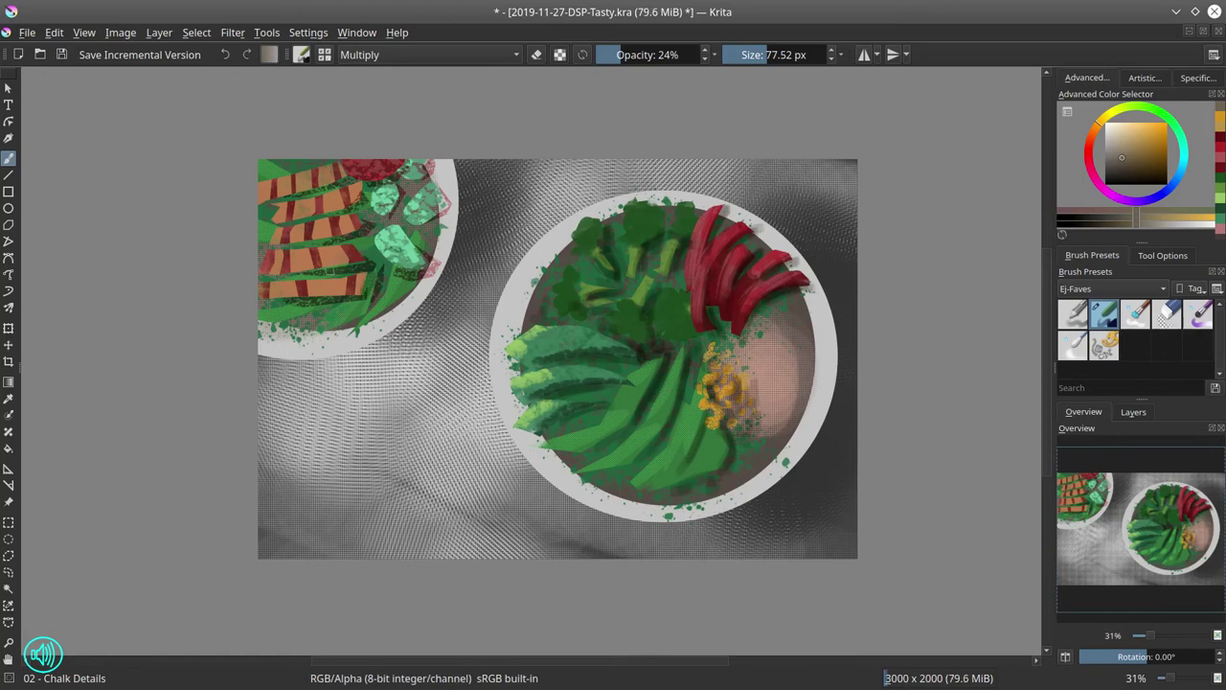
Shade around the grilled strips and mint-green chunks in the upper-left bowl at about 57 px, and save the document.
{"action": "key", "text": "bracketleft"}
{"action": "mouse_move", "coordinate": [355, 271]}
{"action": "left_mouse_down"}
{"action": "mouse_move", "coordinate": [280, 277]}
{"action": "mouse_move", "coordinate": [383, 274]}
{"action": "left_mouse_up"}
{"action": "mouse_move", "coordinate": [293, 243]}
{"action": "left_mouse_down"}
{"action": "mouse_move", "coordinate": [402, 224]}
{"action": "mouse_move", "coordinate": [380, 216]}
{"action": "mouse_move", "coordinate": [402, 210]}
{"action": "mouse_move", "coordinate": [372, 219]}
{"action": "mouse_move", "coordinate": [350, 207]}
{"action": "mouse_move", "coordinate": [369, 197]}
{"action": "mouse_move", "coordinate": [329, 216]}
{"action": "mouse_move", "coordinate": [373, 182]}
{"action": "left_mouse_up"}
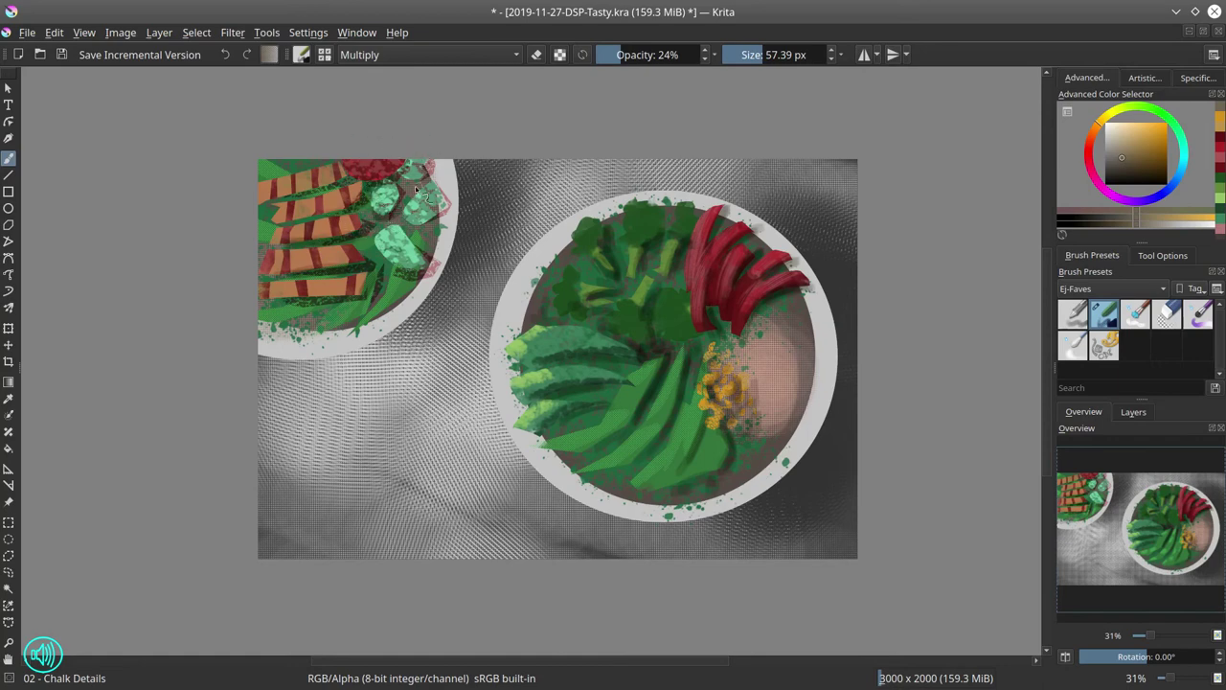
{"action": "mouse_move", "coordinate": [414, 186]}
{"action": "left_mouse_down"}
{"action": "mouse_move", "coordinate": [433, 228]}
{"action": "mouse_move", "coordinate": [413, 228]}
{"action": "mouse_move", "coordinate": [445, 204]}
{"action": "mouse_move", "coordinate": [413, 228]}
{"action": "mouse_move", "coordinate": [440, 217]}
{"action": "mouse_move", "coordinate": [395, 273]}
{"action": "mouse_move", "coordinate": [411, 268]}
{"action": "mouse_move", "coordinate": [324, 320]}
{"action": "mouse_move", "coordinate": [301, 323]}
{"action": "mouse_move", "coordinate": [331, 308]}
{"action": "mouse_move", "coordinate": [295, 324]}
{"action": "mouse_move", "coordinate": [336, 307]}
{"action": "mouse_move", "coordinate": [270, 303]}
{"action": "left_mouse_up"}
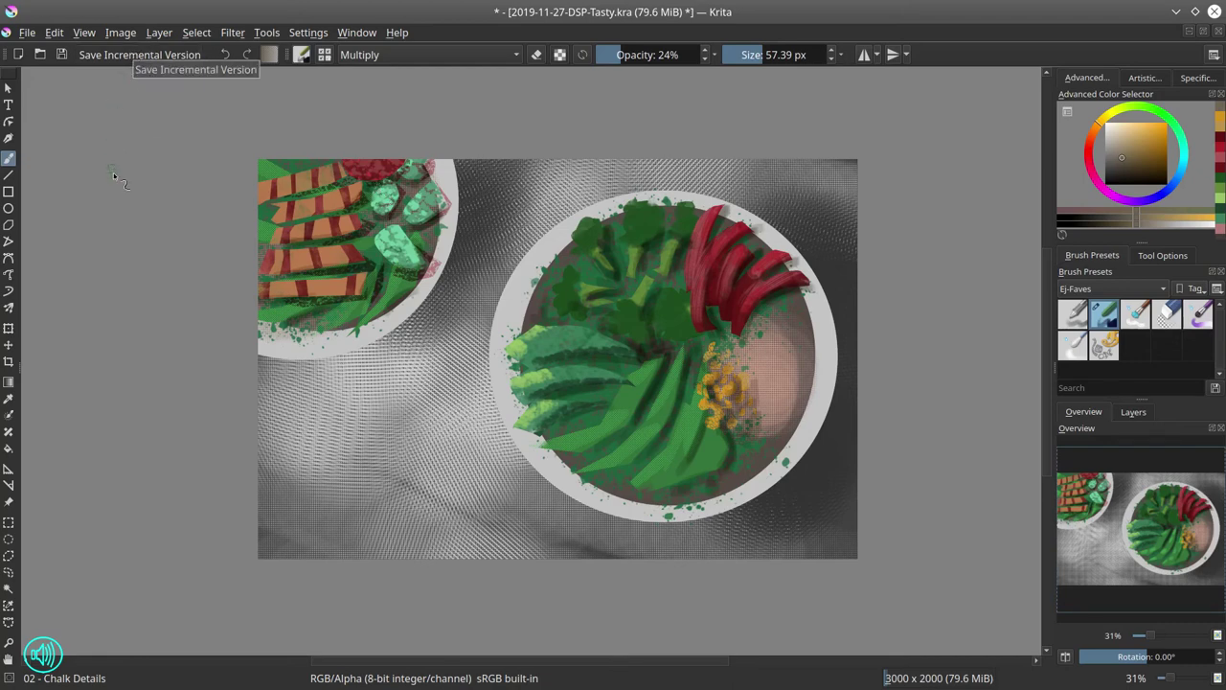
{"action": "left_click", "coordinate": [61, 55]}
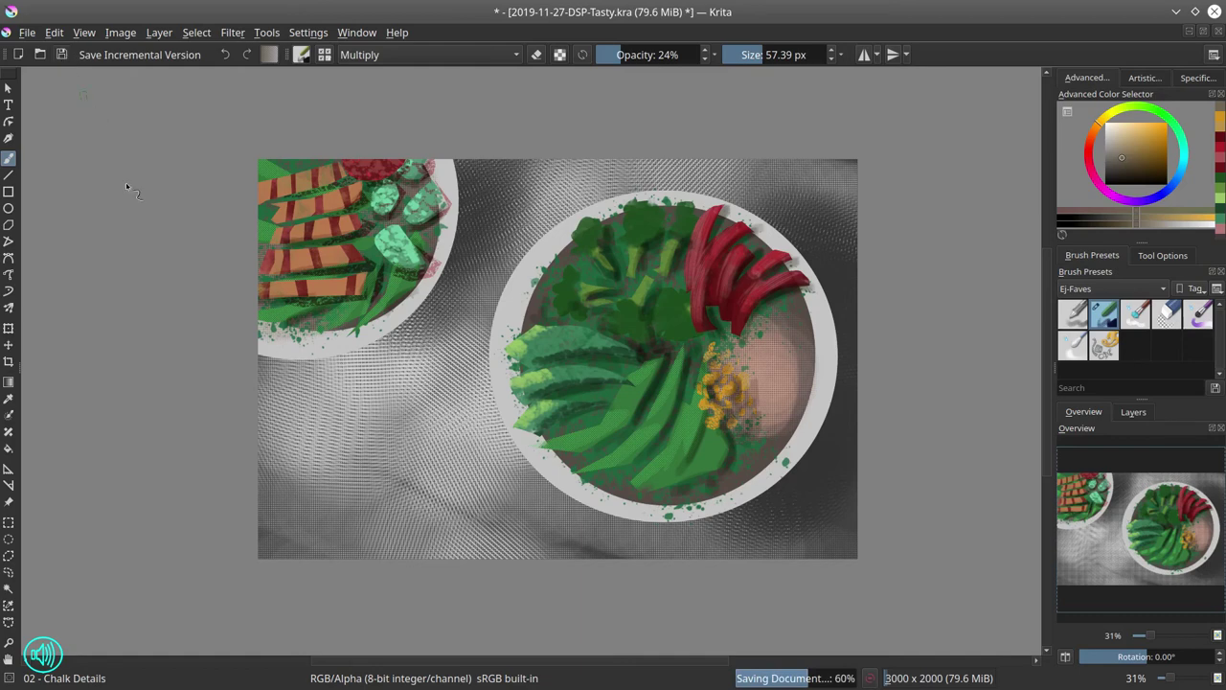
Select a spoon shape with a tapering handle on the cloth below the upper-left bowl, extending past the canvas edge.
{"action": "left_click", "coordinate": [8, 556]}
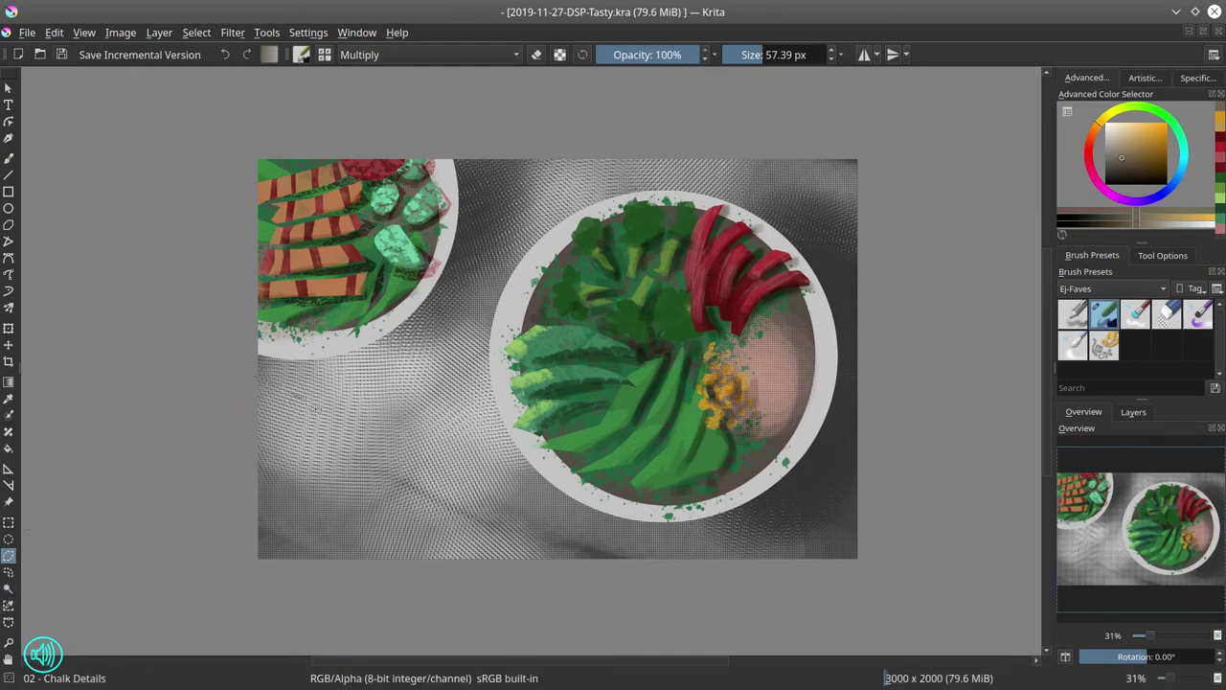
{"action": "mouse_move", "coordinate": [331, 406]}
{"action": "left_mouse_down"}
{"action": "mouse_move", "coordinate": [351, 430]}
{"action": "mouse_move", "coordinate": [345, 449]}
{"action": "mouse_move", "coordinate": [309, 455]}
{"action": "mouse_move", "coordinate": [217, 407]}
{"action": "left_mouse_up"}
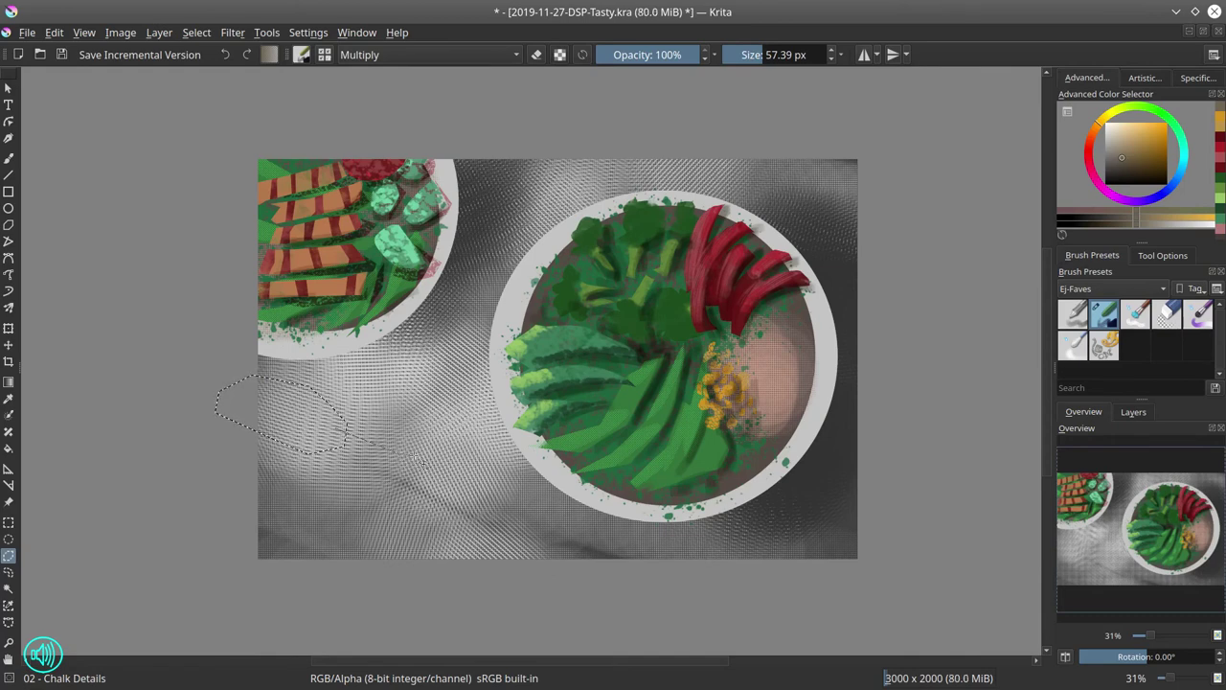
{"action": "left_click_drag", "start_coordinate": [411, 461], "coordinate": [339, 447]}
Fill the spoon selection with dark grey using Chalk Details at about 350 px, Normal mode and 100% opacity.
{"action": "left_click", "coordinate": [1105, 164]}
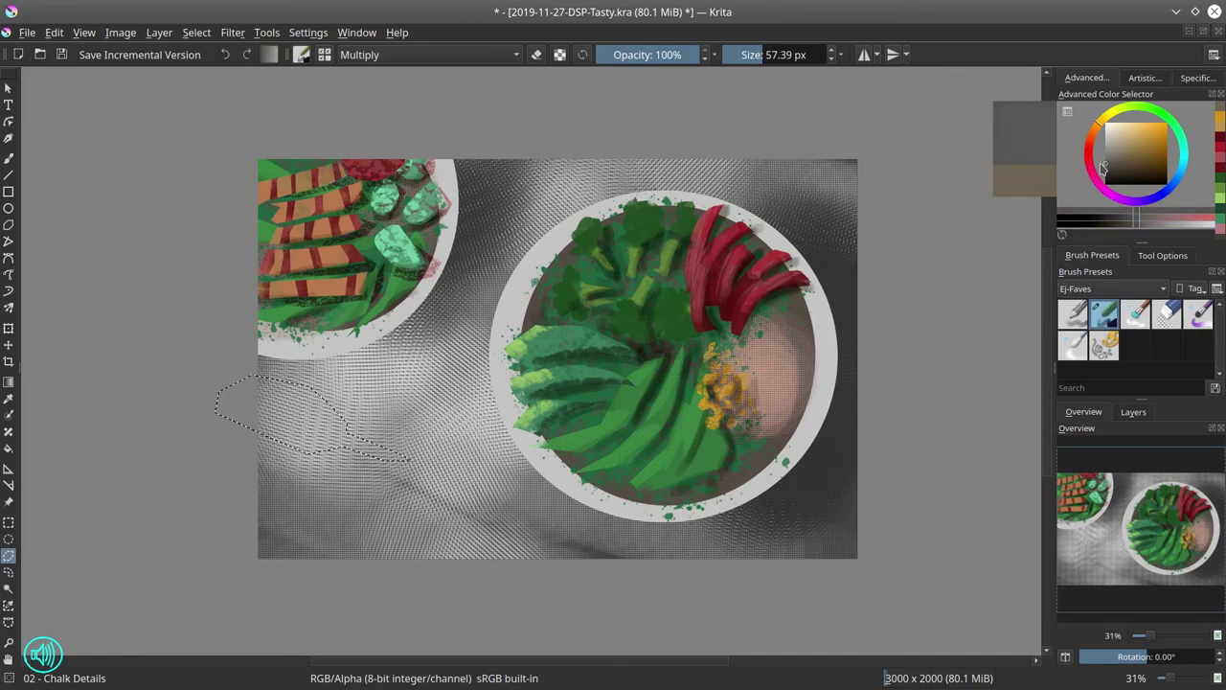
{"action": "left_click", "coordinate": [9, 161]}
{"action": "left_click_drag", "start_coordinate": [238, 402], "coordinate": [416, 404], "text": "shift"}
{"action": "left_click_drag", "start_coordinate": [305, 422], "coordinate": [313, 424]}
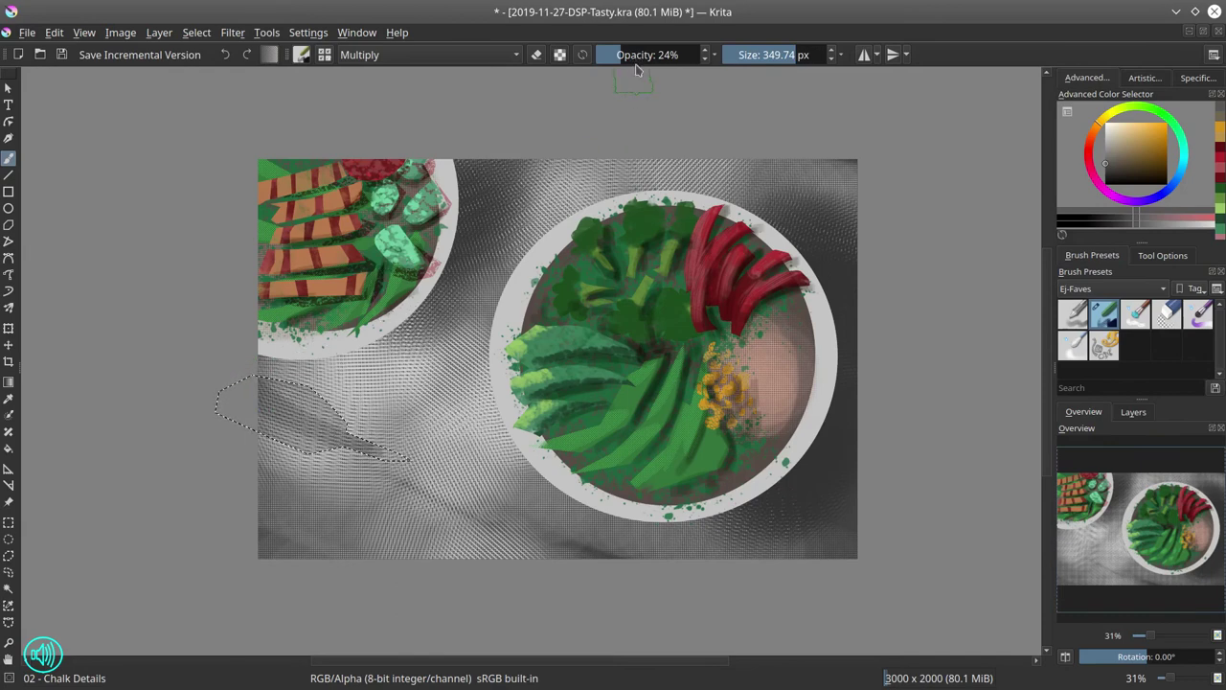
{"action": "left_click_drag", "start_coordinate": [640, 55], "coordinate": [719, 55]}
{"action": "left_click", "coordinate": [427, 58]}
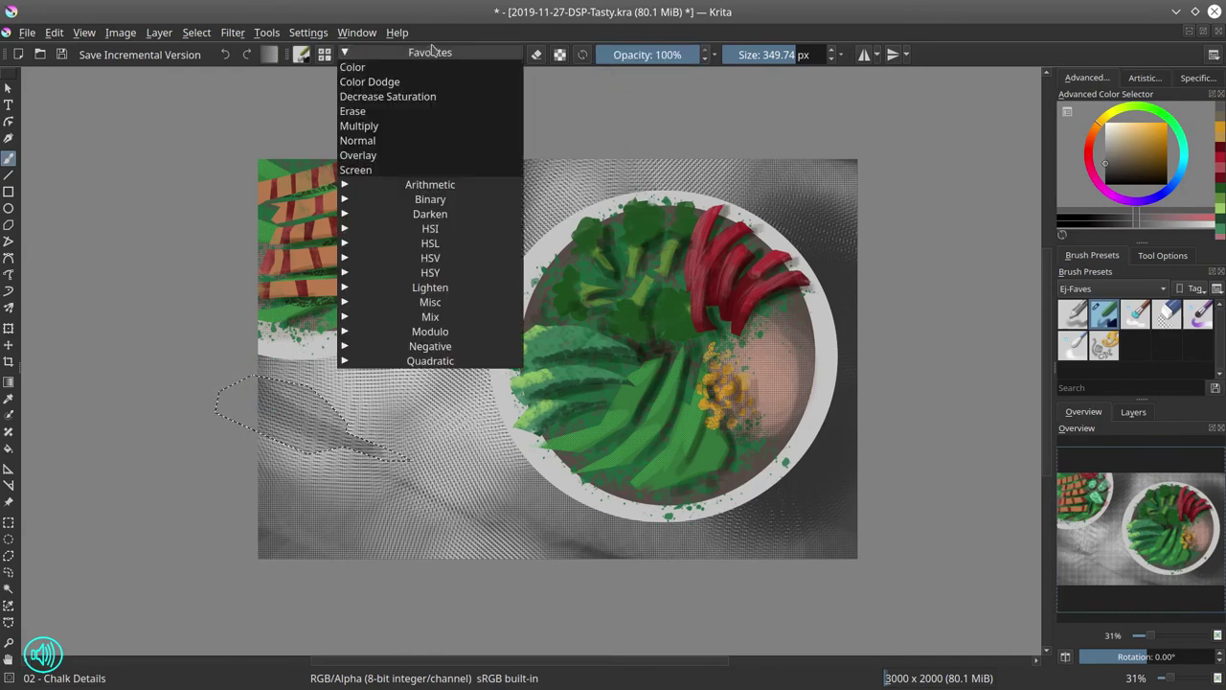
{"action": "left_click", "coordinate": [403, 143]}
{"action": "mouse_move", "coordinate": [279, 393]}
{"action": "left_mouse_down"}
{"action": "mouse_move", "coordinate": [335, 404]}
{"action": "mouse_move", "coordinate": [330, 467]}
{"action": "mouse_move", "coordinate": [446, 481]}
{"action": "mouse_move", "coordinate": [360, 348]}
{"action": "left_mouse_up"}
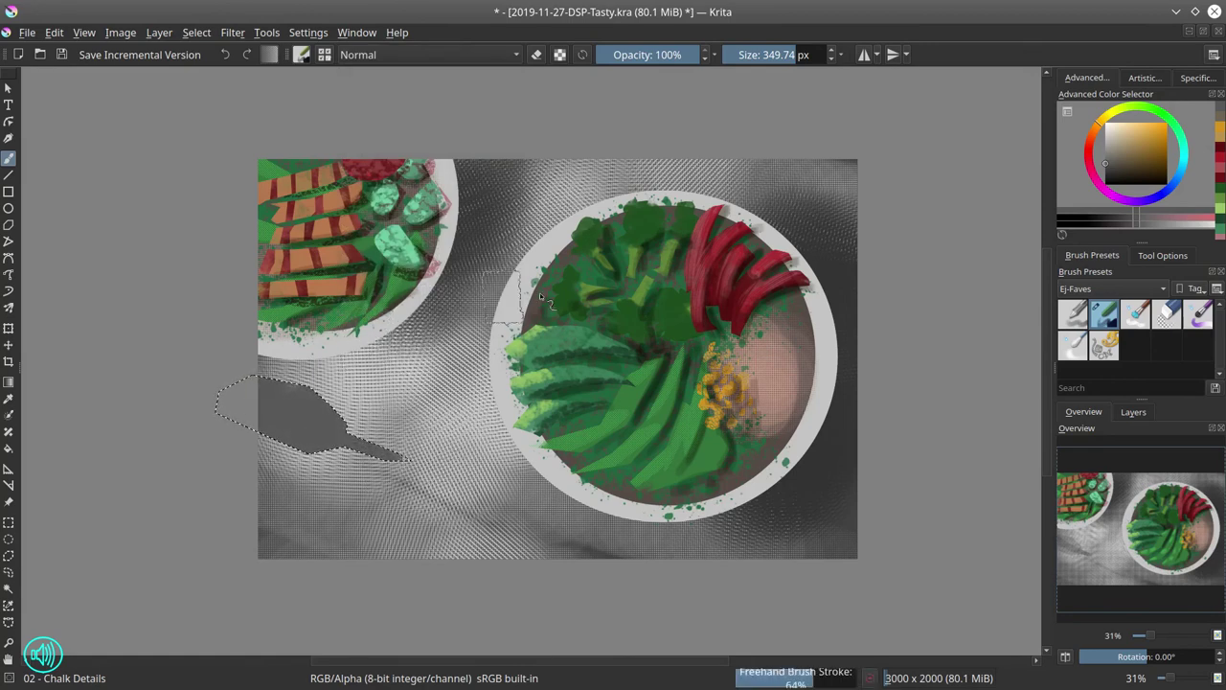
Paint light grey reflections inside the spoon's bowl with Chalk Details at about 157 px.
{"action": "left_click_drag", "start_coordinate": [1117, 153], "coordinate": [1068, 142]}
{"action": "left_click_drag", "start_coordinate": [297, 425], "coordinate": [207, 425], "text": "shift"}
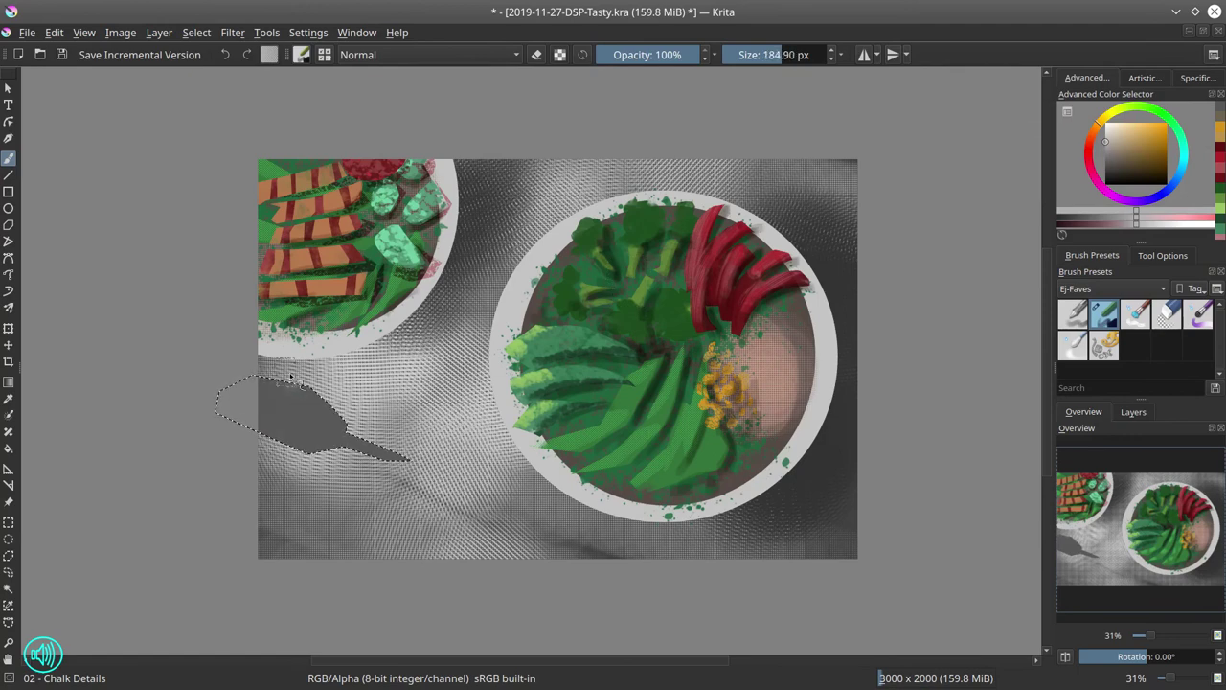
{"action": "key", "text": "bracketleft"}
{"action": "mouse_move", "coordinate": [301, 406]}
{"action": "left_mouse_down"}
{"action": "mouse_move", "coordinate": [331, 400]}
{"action": "mouse_move", "coordinate": [342, 426]}
{"action": "mouse_move", "coordinate": [339, 438]}
{"action": "mouse_move", "coordinate": [330, 419]}
{"action": "mouse_move", "coordinate": [314, 445]}
{"action": "left_mouse_up"}
{"action": "mouse_move", "coordinate": [299, 385]}
{"action": "left_mouse_down"}
{"action": "mouse_move", "coordinate": [335, 429]}
{"action": "mouse_move", "coordinate": [302, 406]}
{"action": "mouse_move", "coordinate": [345, 427]}
{"action": "mouse_move", "coordinate": [321, 402]}
{"action": "mouse_move", "coordinate": [306, 426]}
{"action": "left_mouse_up"}
Paint dark reflections in the spoon's bowl and handle, and add a pale grey rim at about 59 px.
{"action": "left_click", "coordinate": [1112, 165]}
{"action": "left_click", "coordinate": [1111, 175]}
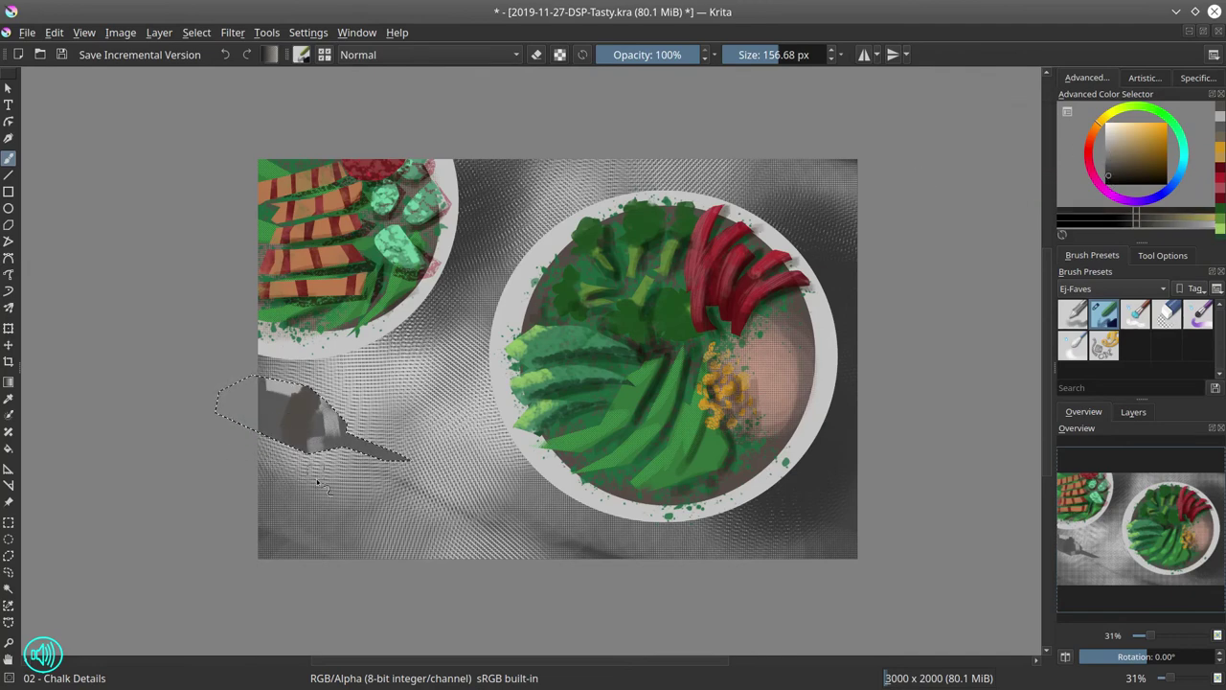
{"action": "mouse_move", "coordinate": [278, 433]}
{"action": "left_mouse_down"}
{"action": "mouse_move", "coordinate": [302, 419]}
{"action": "mouse_move", "coordinate": [309, 391]}
{"action": "left_mouse_up"}
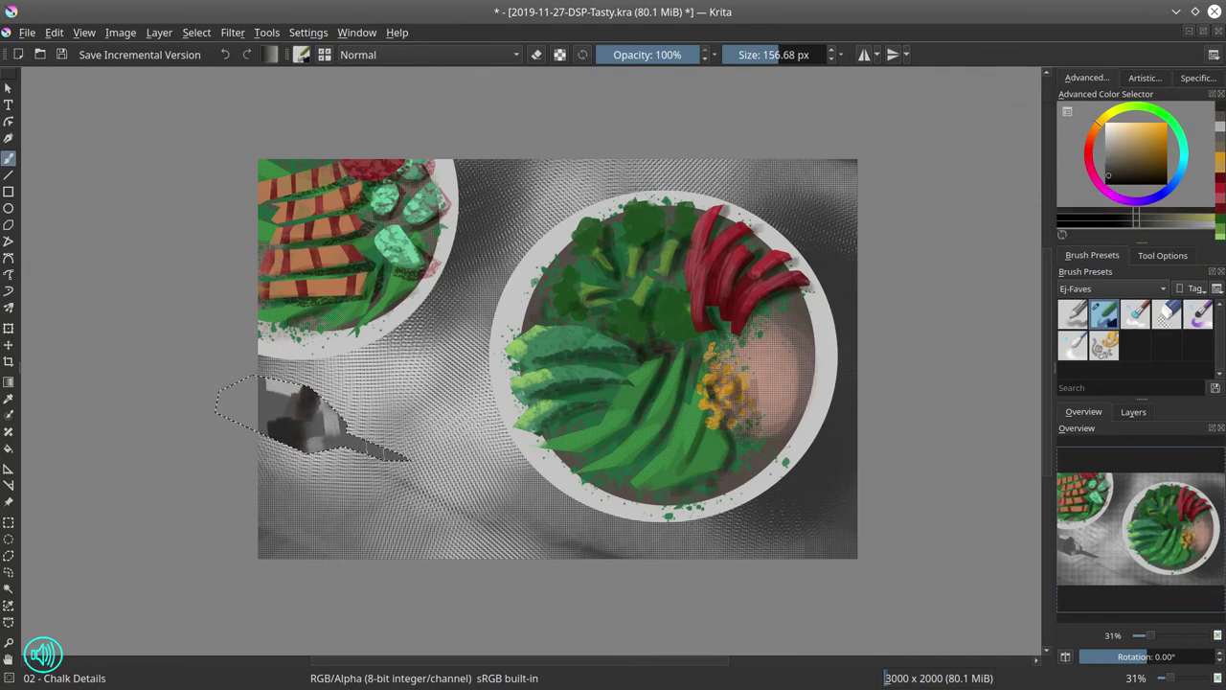
{"action": "left_click_drag", "start_coordinate": [376, 451], "coordinate": [375, 454], "text": "shift"}
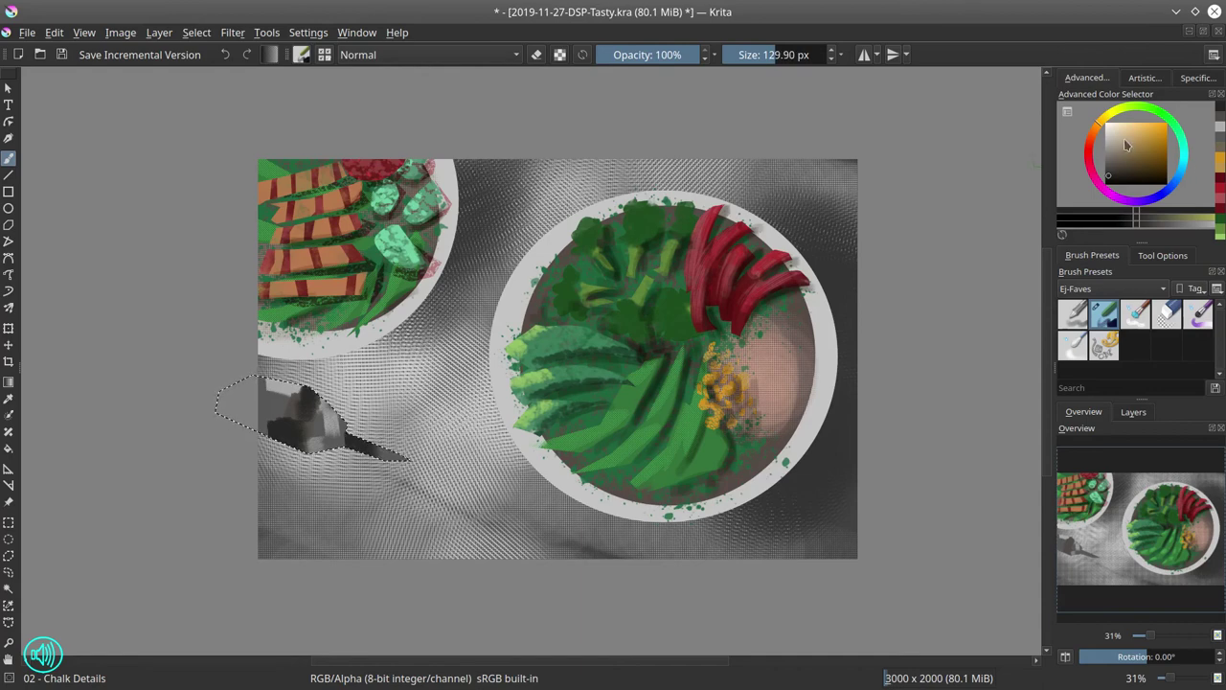
{"action": "left_click", "coordinate": [362, 412], "text": "ctrl"}
{"action": "mouse_move", "coordinate": [362, 410]}
{"action": "left_mouse_down", "text": "shift"}
{"action": "mouse_move", "coordinate": [319, 410]}
{"action": "mouse_move", "coordinate": [341, 436]}
{"action": "mouse_move", "coordinate": [332, 447]}
{"action": "left_mouse_up", "text": "shift"}
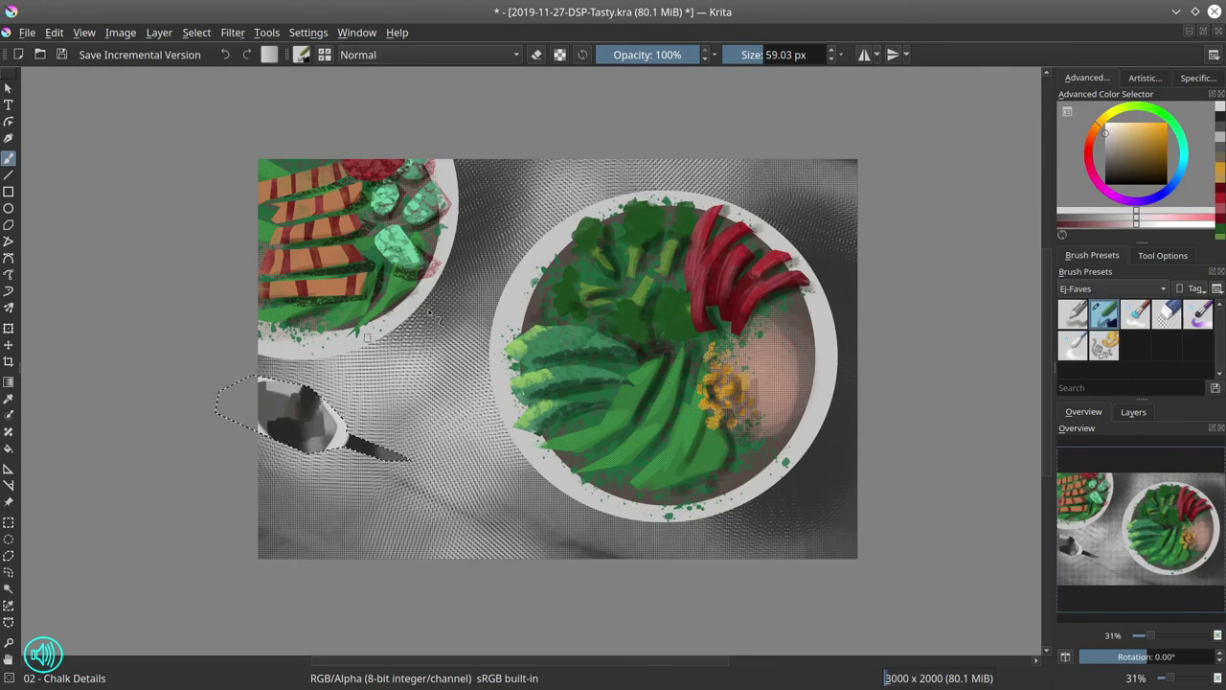
Invert the selection and paint a near-black shadow along the spoon's lower edge and handle with Chalk Details at about 78 px.
{"action": "left_click", "coordinate": [1073, 347]}
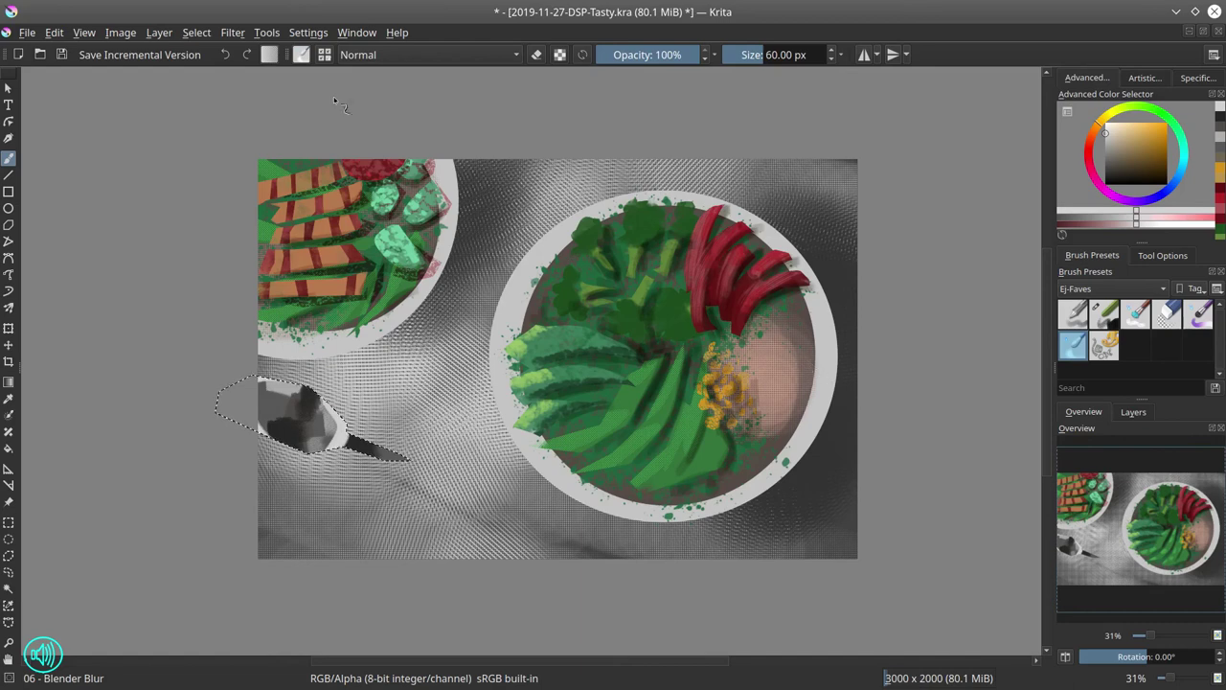
{"action": "left_click", "coordinate": [201, 36]}
{"action": "left_click", "coordinate": [213, 111]}
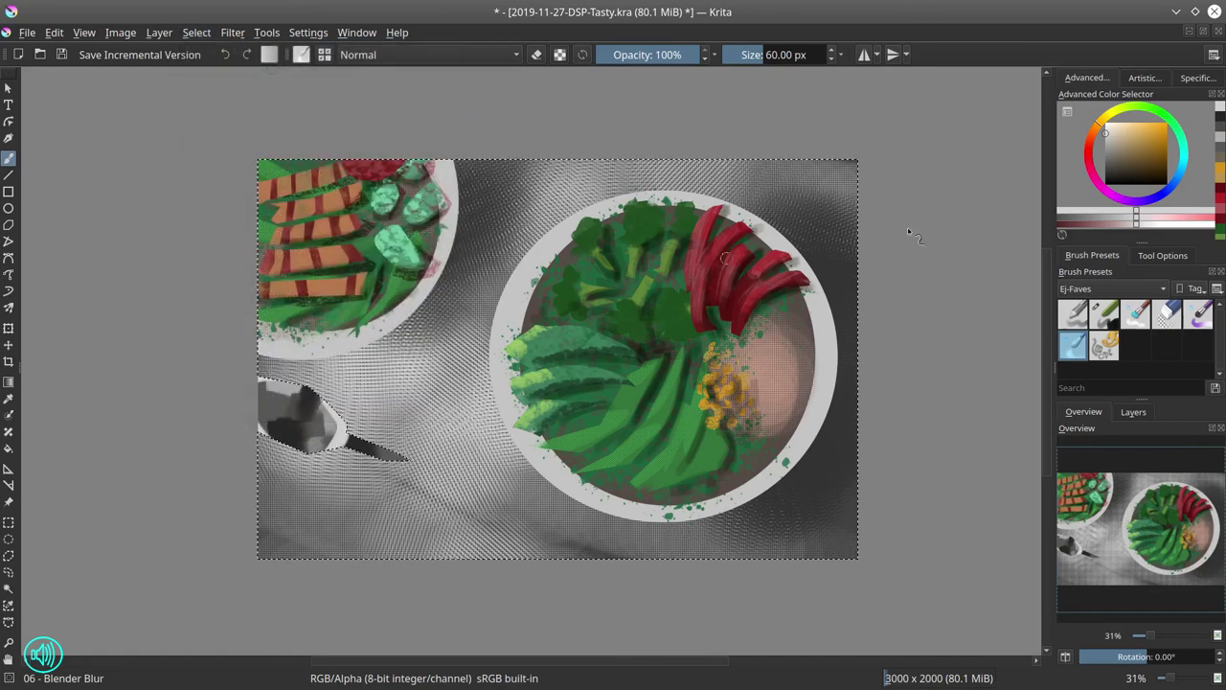
{"action": "left_click", "coordinate": [1104, 182]}
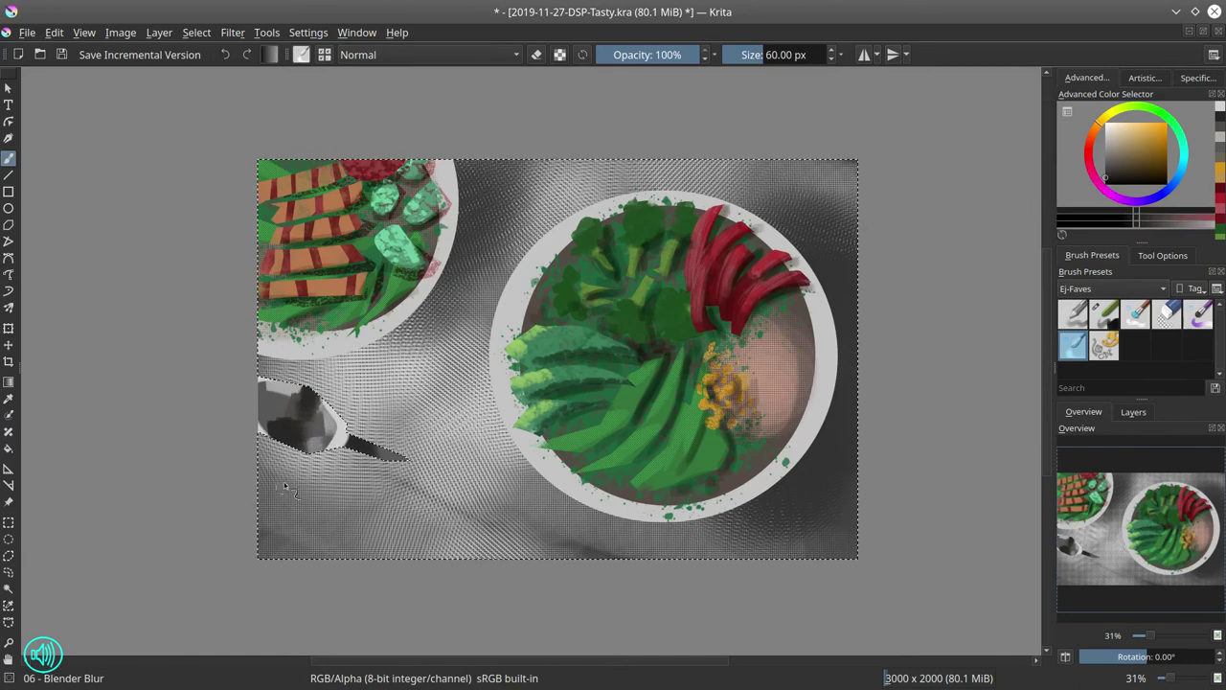
{"action": "left_click_drag", "start_coordinate": [288, 487], "coordinate": [311, 486], "text": "shift"}
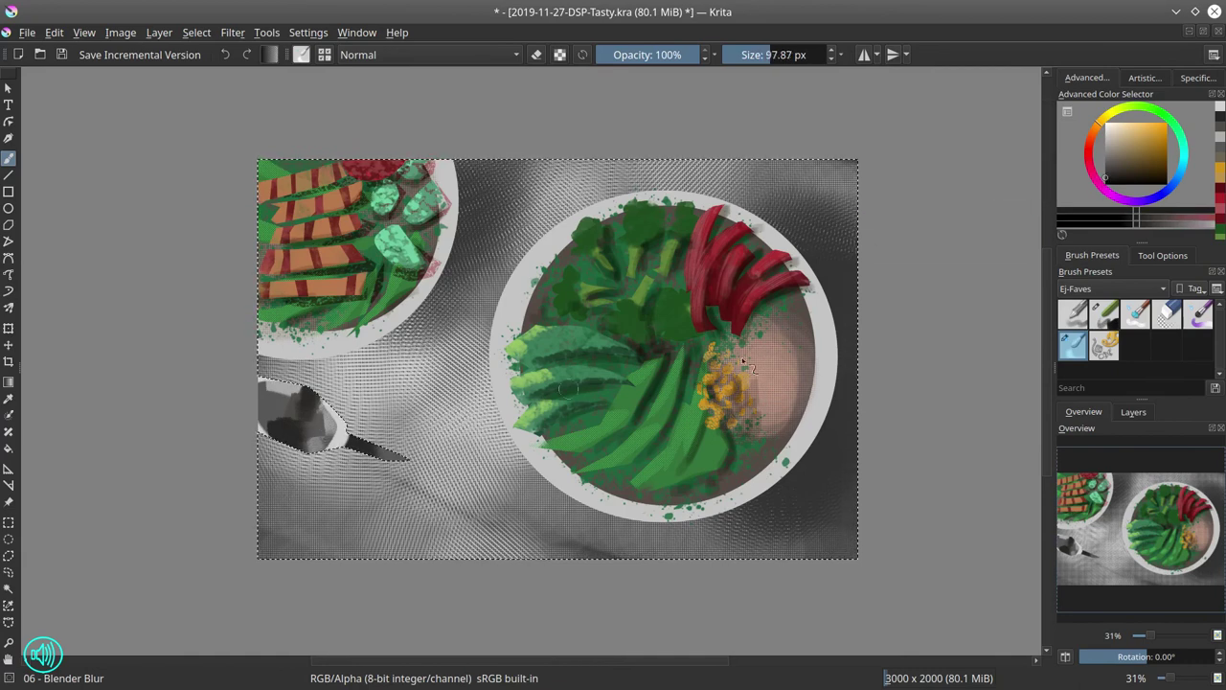
{"action": "key", "text": "slash"}
{"action": "mouse_move", "coordinate": [305, 456]}
{"action": "left_mouse_down", "text": "shift"}
{"action": "mouse_move", "coordinate": [406, 469]}
{"action": "mouse_move", "coordinate": [361, 422]}
{"action": "mouse_move", "coordinate": [343, 423]}
{"action": "mouse_move", "coordinate": [363, 442]}
{"action": "mouse_move", "coordinate": [371, 428]}
{"action": "mouse_move", "coordinate": [349, 425]}
{"action": "mouse_move", "coordinate": [398, 467]}
{"action": "left_mouse_up", "text": "shift"}
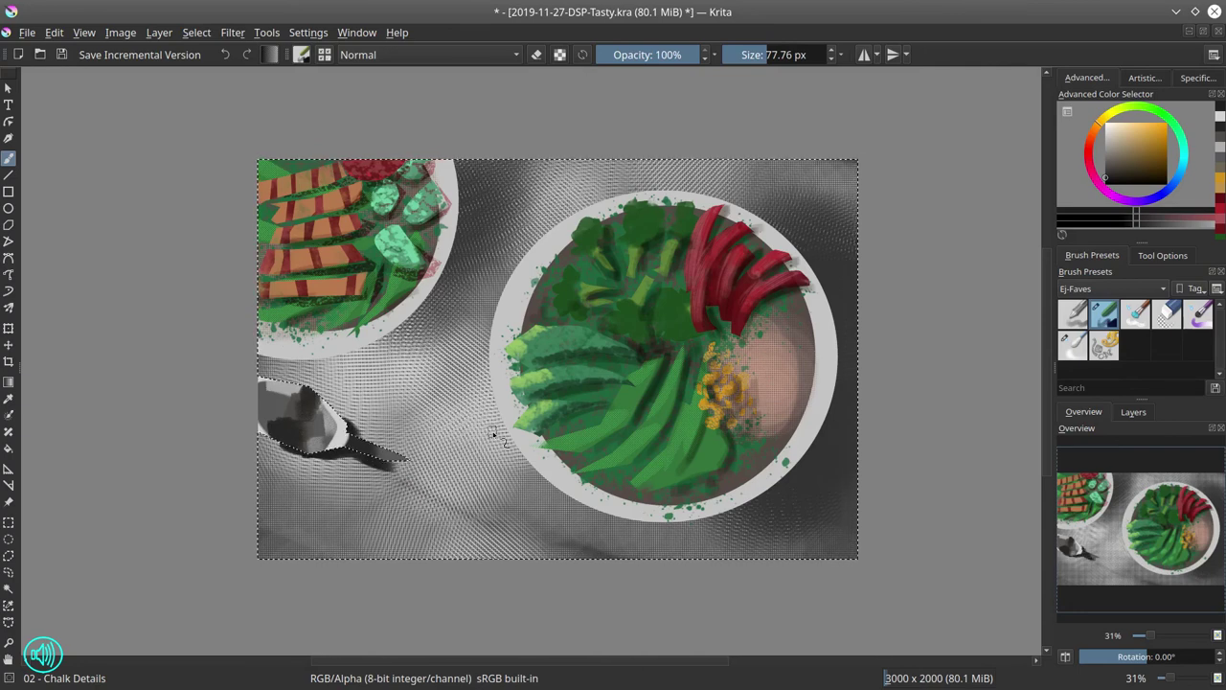
Invert the selection back to the spoon and paint a light grey highlight on the end of its handle.
{"action": "left_click", "coordinate": [197, 32]}
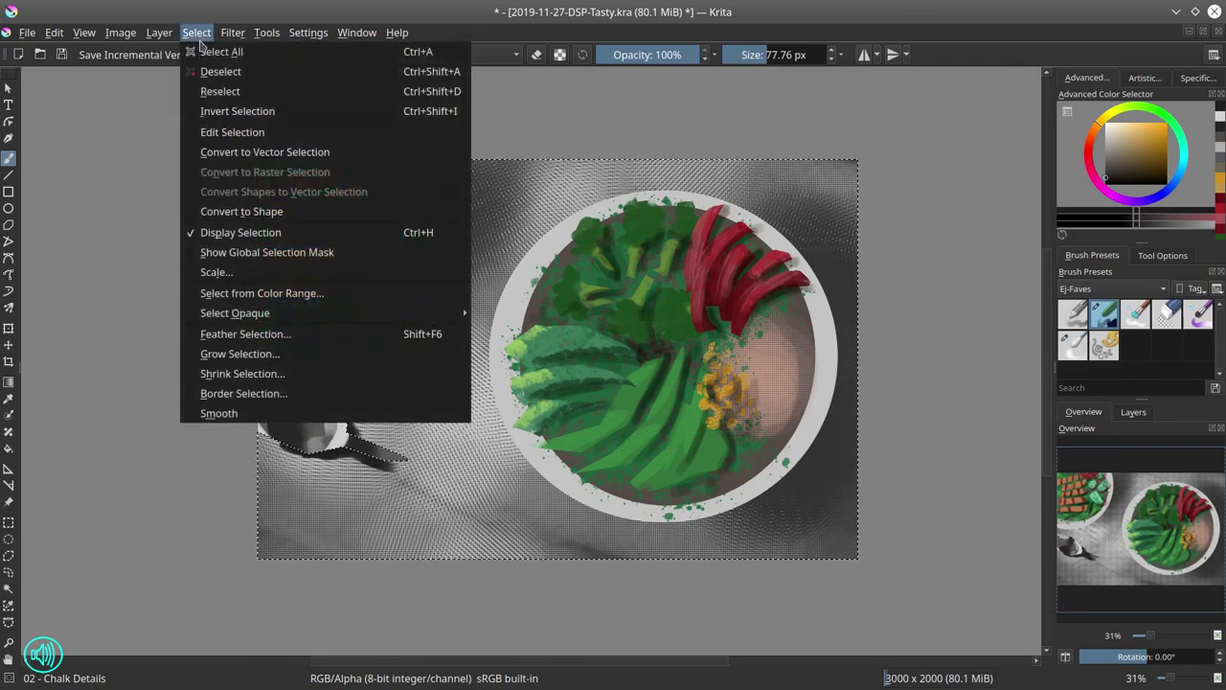
{"action": "left_click", "coordinate": [205, 111]}
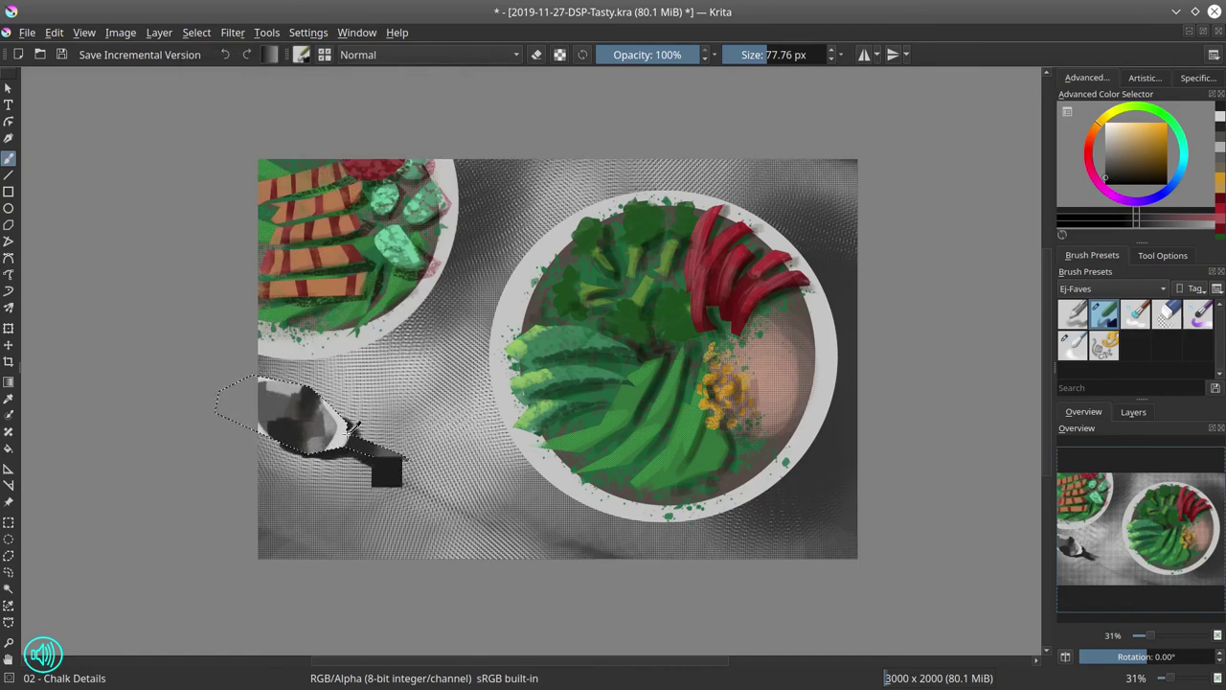
{"action": "left_click", "coordinate": [403, 461], "text": "ctrl"}
{"action": "left_click_drag", "start_coordinate": [381, 457], "coordinate": [402, 458]}
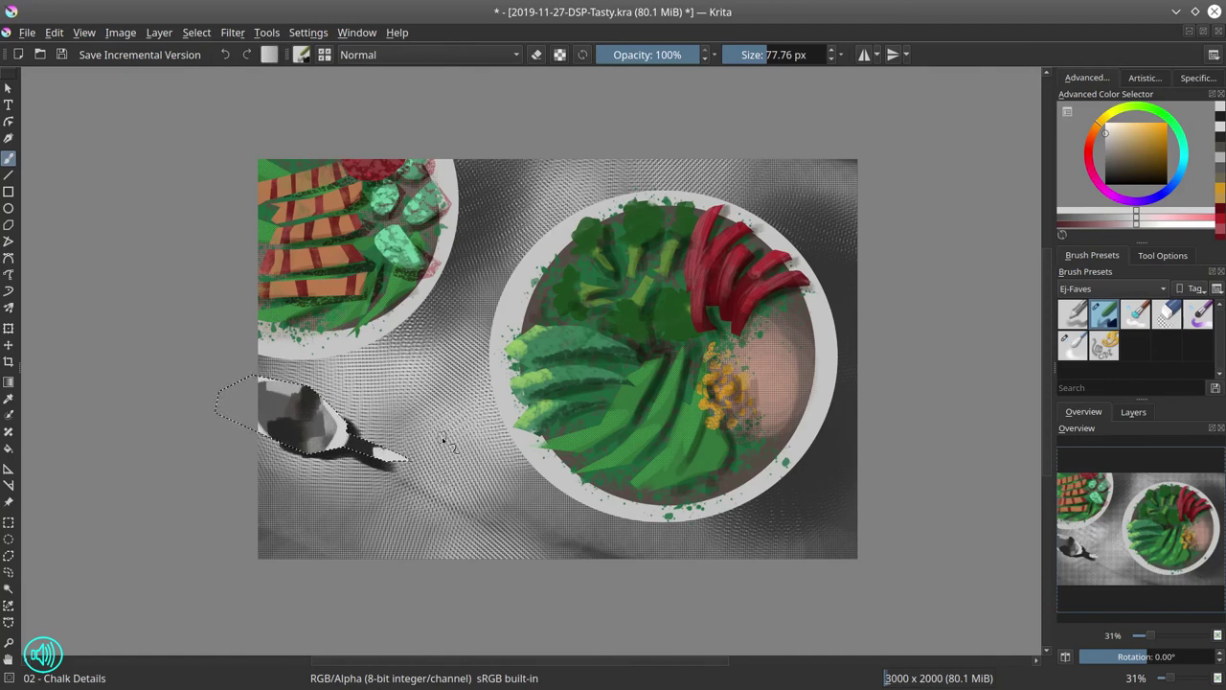
Clear the spoon selection and outline a long tapered grip with the polygonal selection, continuing the handle's end towards the canvas's lower edge.
{"action": "left_click", "coordinate": [196, 33]}
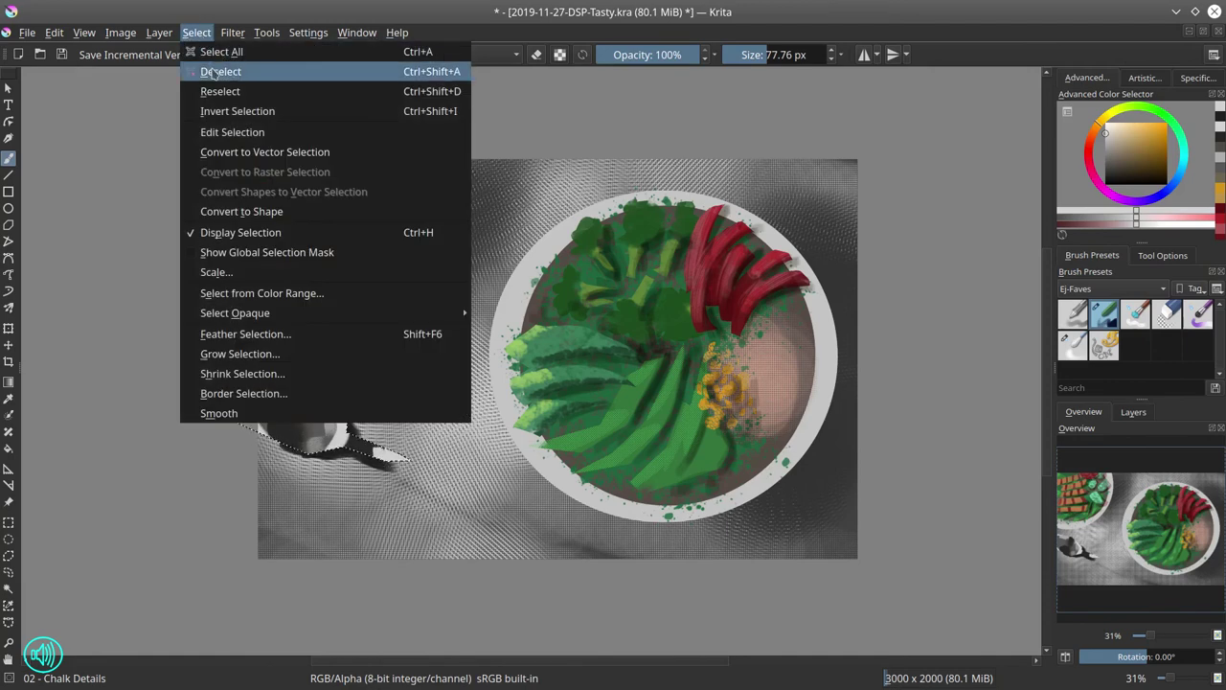
{"action": "left_click", "coordinate": [205, 71]}
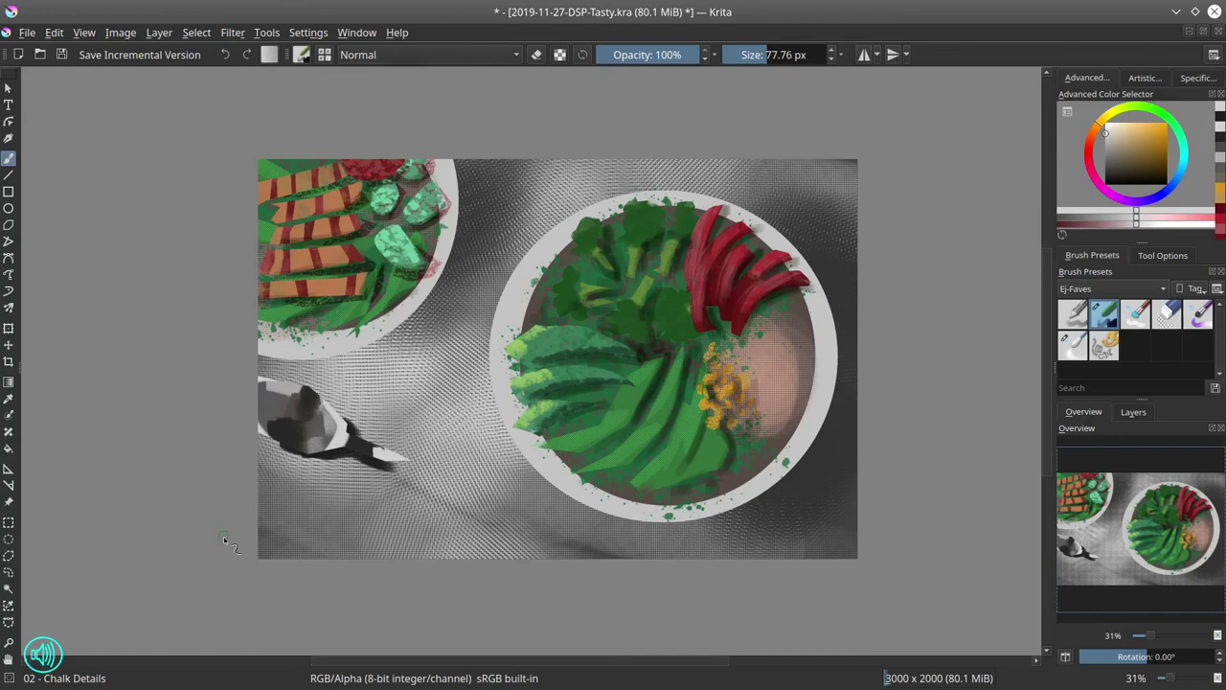
{"action": "left_click", "coordinate": [7, 557]}
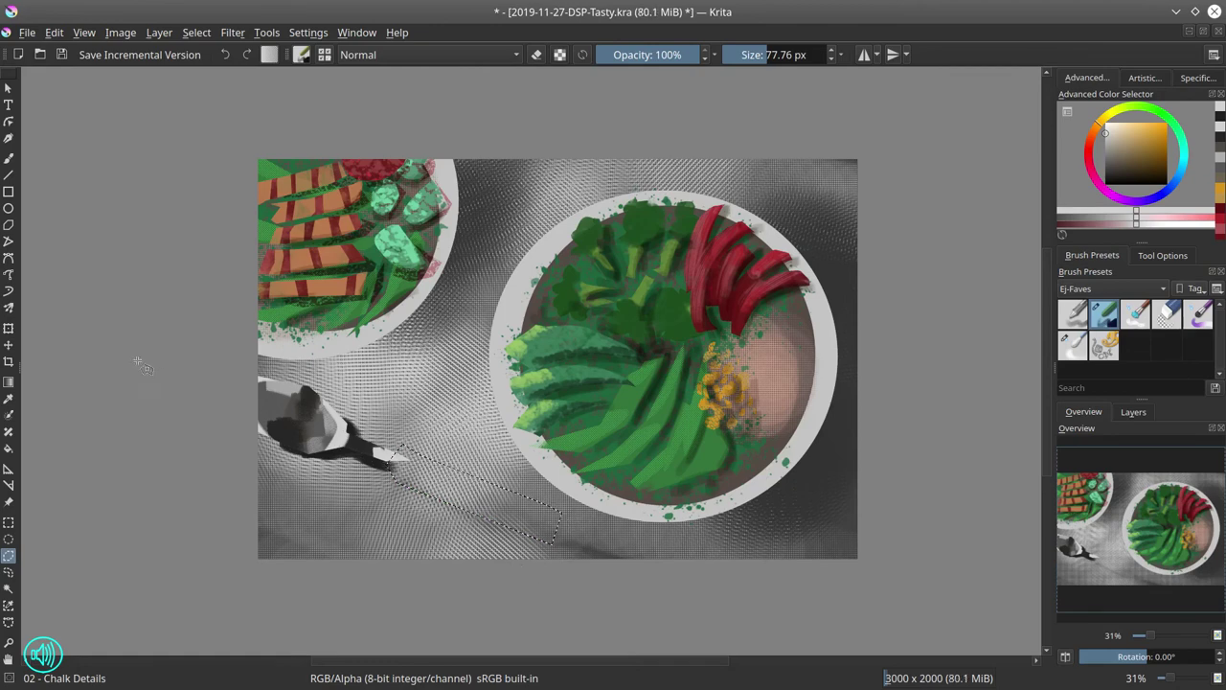
Fill the selected grip with dark red using Chalk Details at about 204 px.
{"action": "left_click", "coordinate": [9, 159]}
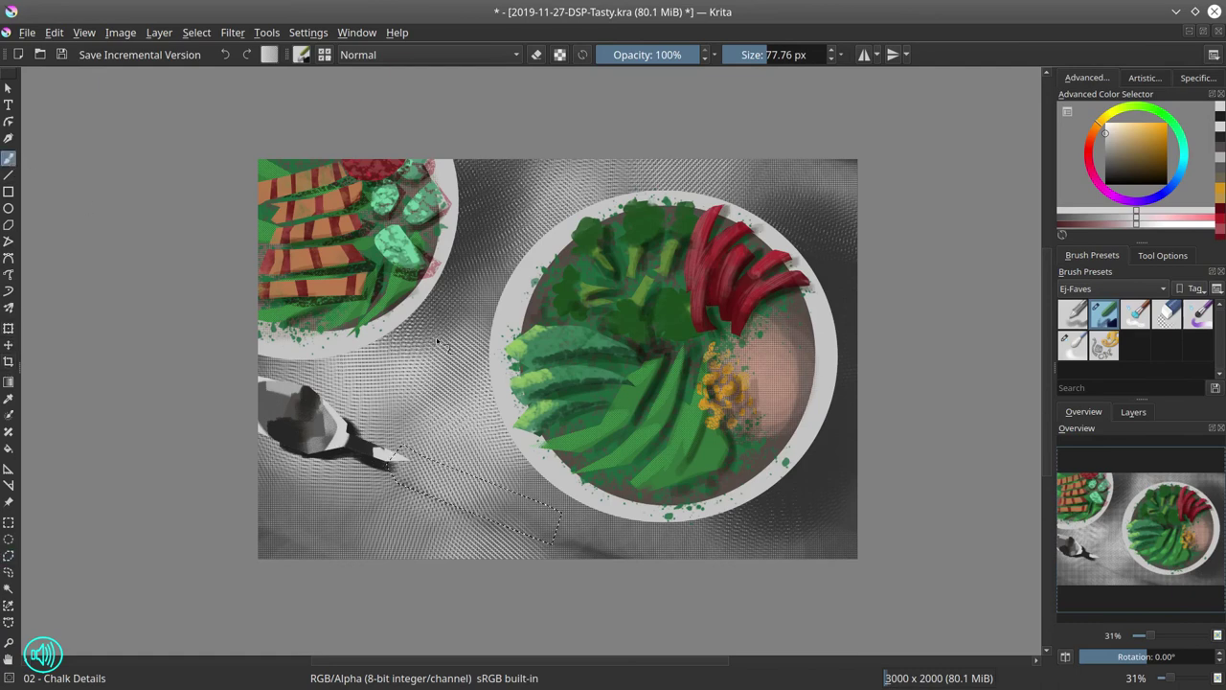
{"action": "left_click", "coordinate": [1150, 157]}
{"action": "left_click", "coordinate": [1089, 153]}
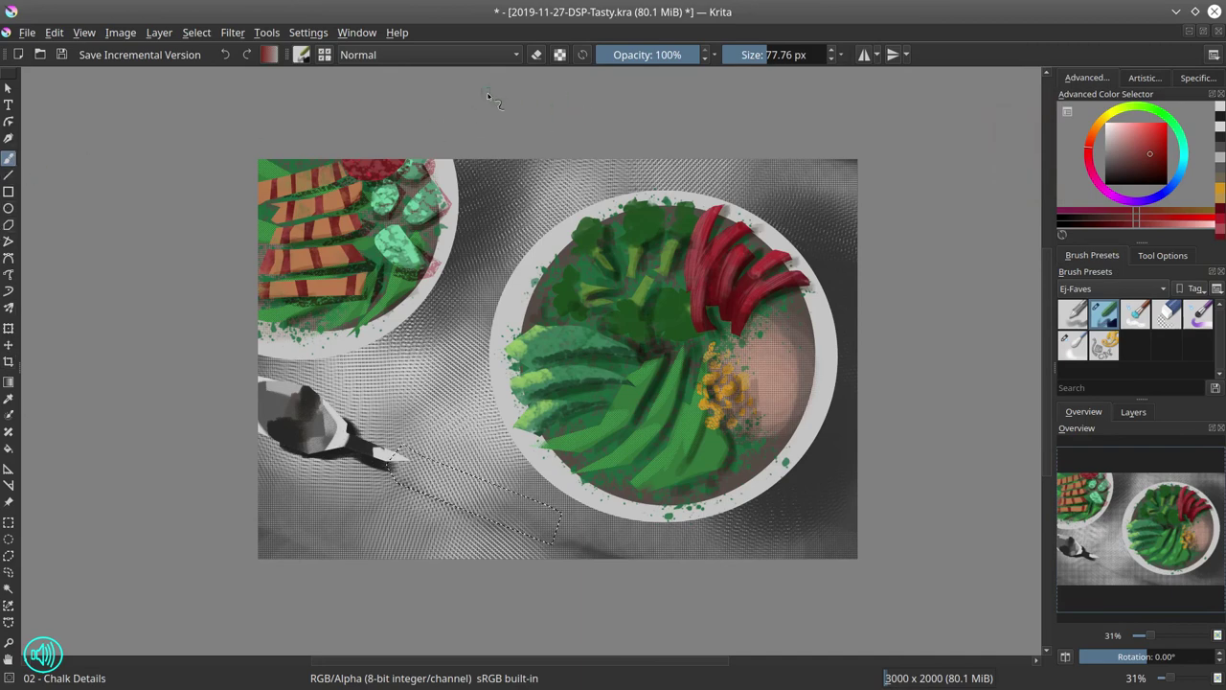
{"action": "left_click_drag", "start_coordinate": [408, 459], "coordinate": [484, 459], "text": "shift"}
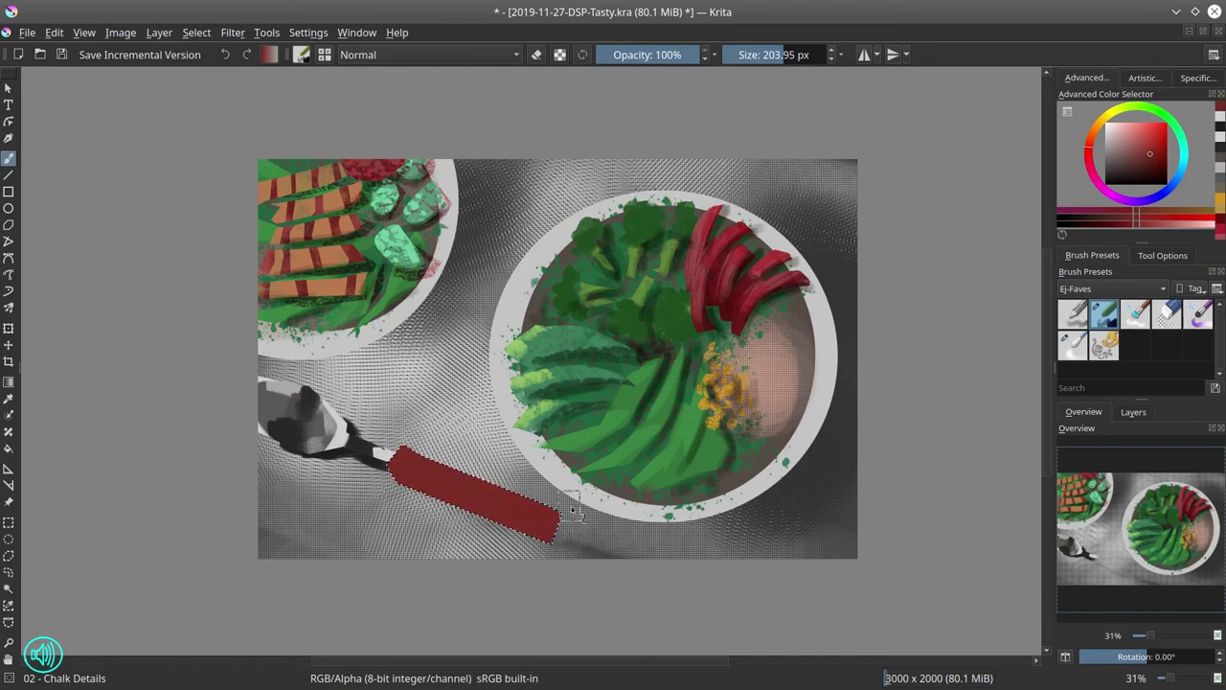
Paint a light pink highlight on the red grip's spoon-side end and lower edge at about 64 px, without a central streak.
{"action": "left_click", "coordinate": [1135, 139]}
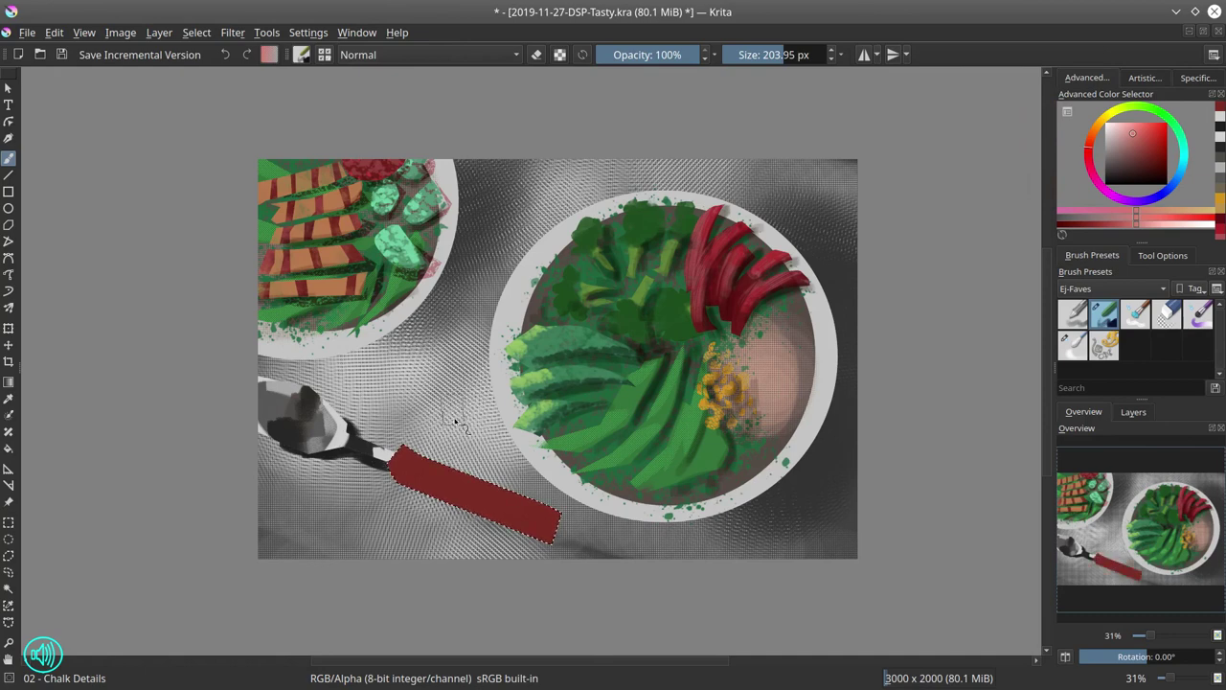
{"action": "mouse_move", "coordinate": [402, 456]}
{"action": "left_mouse_down", "text": "shift"}
{"action": "mouse_move", "coordinate": [360, 454]}
{"action": "mouse_move", "coordinate": [405, 447]}
{"action": "left_mouse_up", "text": "shift"}
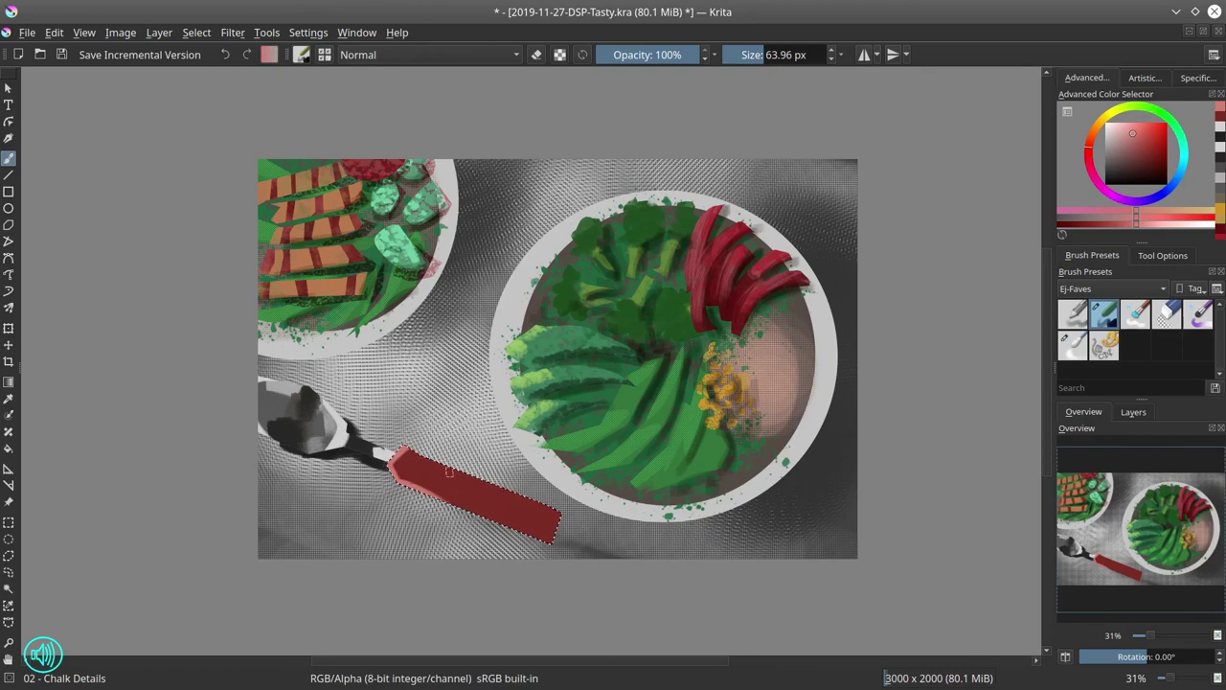
{"action": "left_click_drag", "start_coordinate": [452, 473], "coordinate": [438, 474], "text": "shift"}
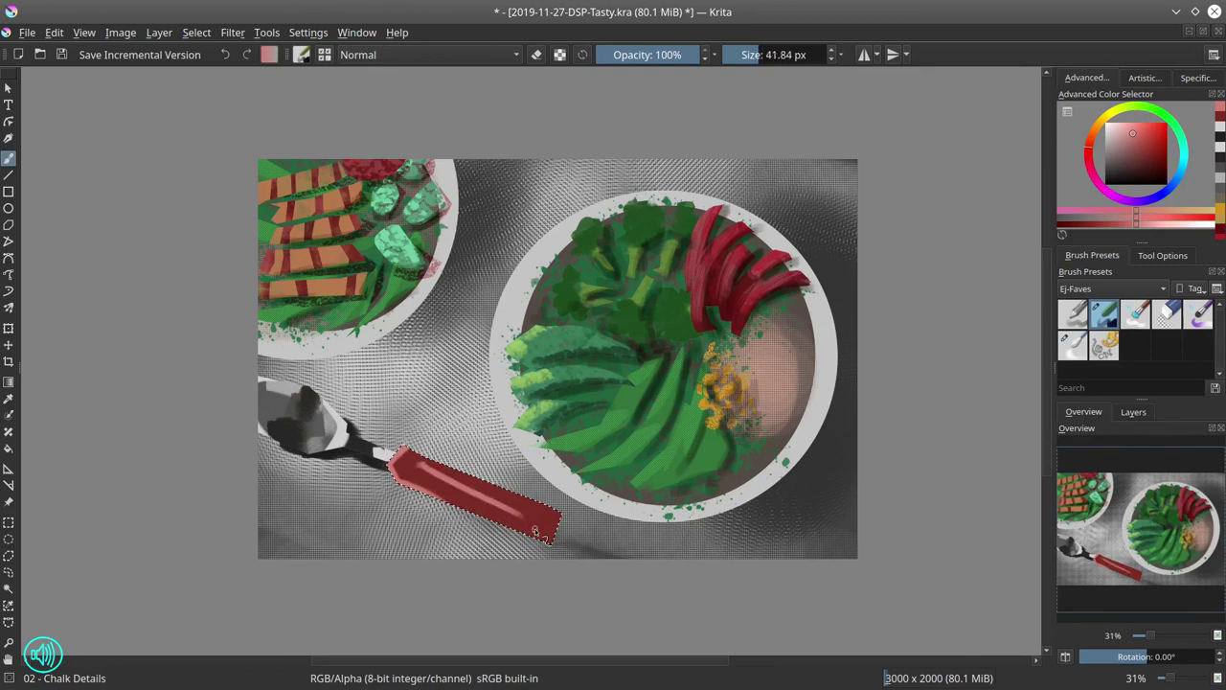
{"action": "key", "text": "ctrl+z"}
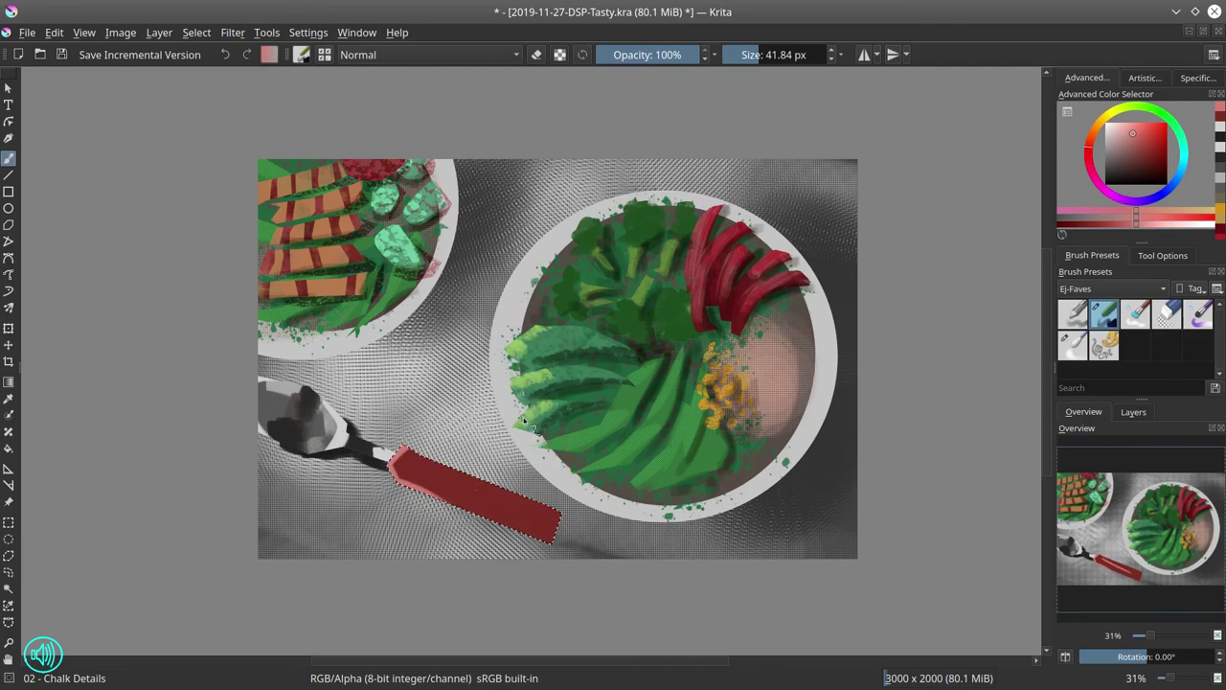
Invert the selection and paint a near-black shadow along the red grip's lower edge and far end at about 83 px.
{"action": "left_click", "coordinate": [196, 32]}
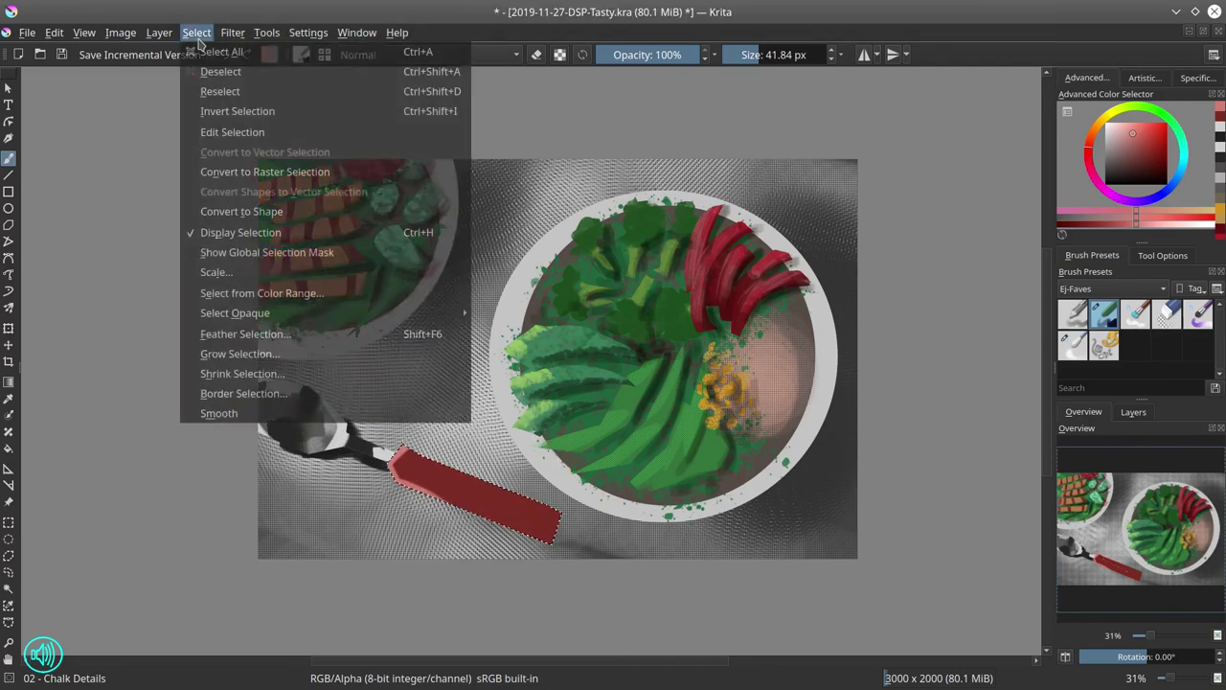
{"action": "left_click", "coordinate": [212, 112]}
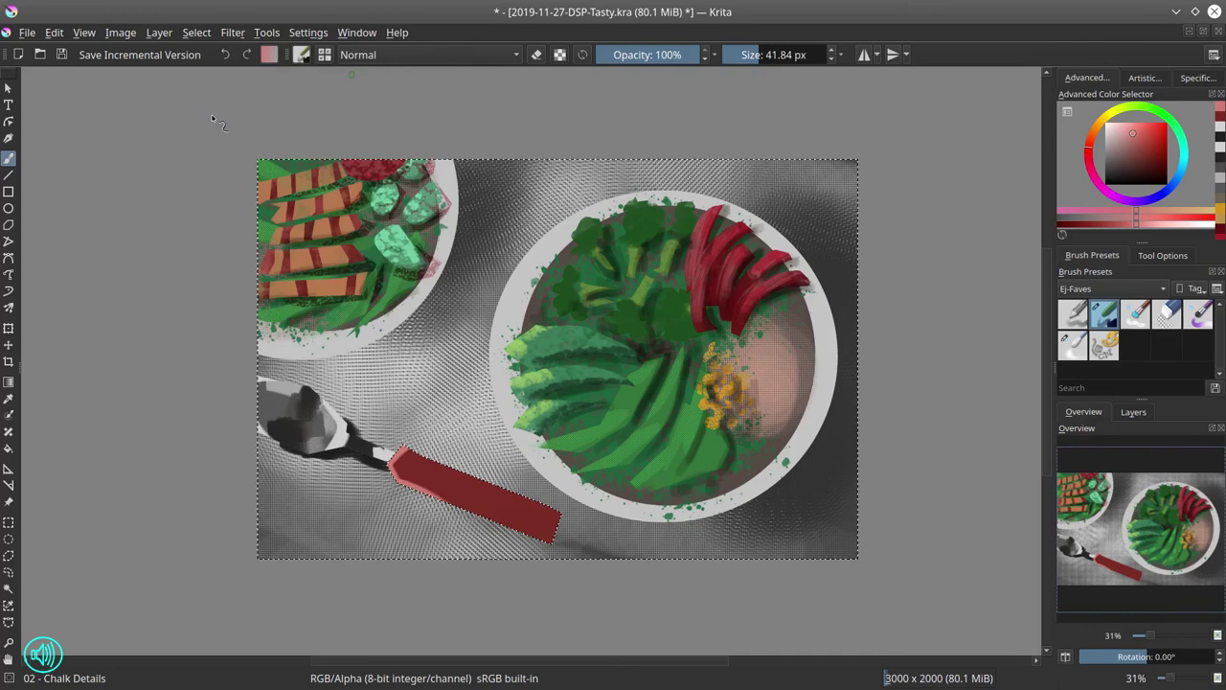
{"action": "left_click_drag", "start_coordinate": [1132, 165], "coordinate": [1104, 182]}
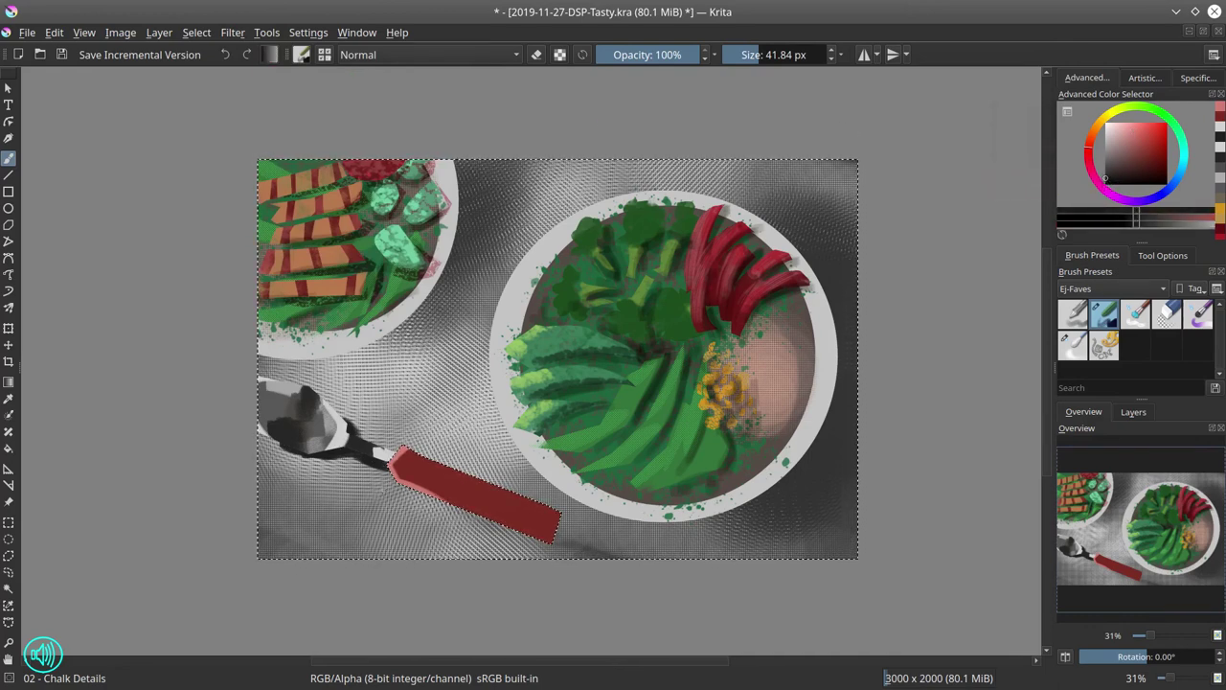
{"action": "left_click_drag", "start_coordinate": [388, 480], "coordinate": [403, 483], "text": "shift"}
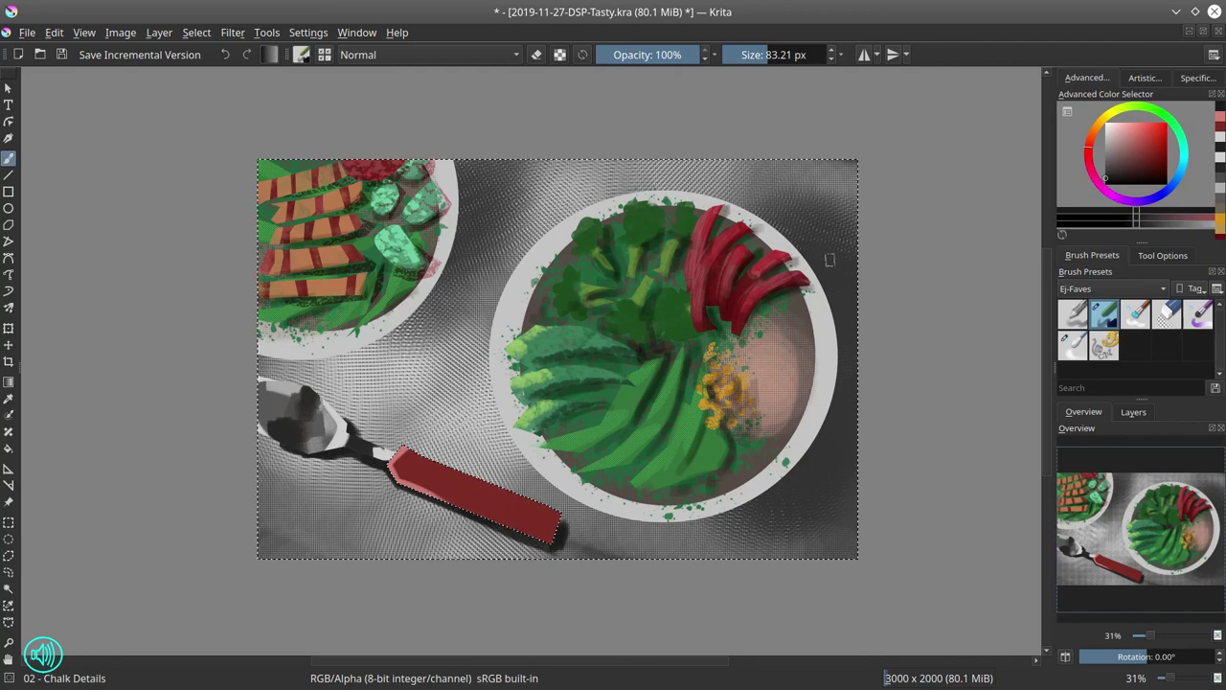
Paint a near-black shadow on the cloth along the large bowl's outer right rim, varying the brush between about 56 and 109 px.
{"action": "key", "text": "bracketleft"}
{"action": "left_click_drag", "start_coordinate": [783, 223], "coordinate": [771, 219], "text": "shift"}
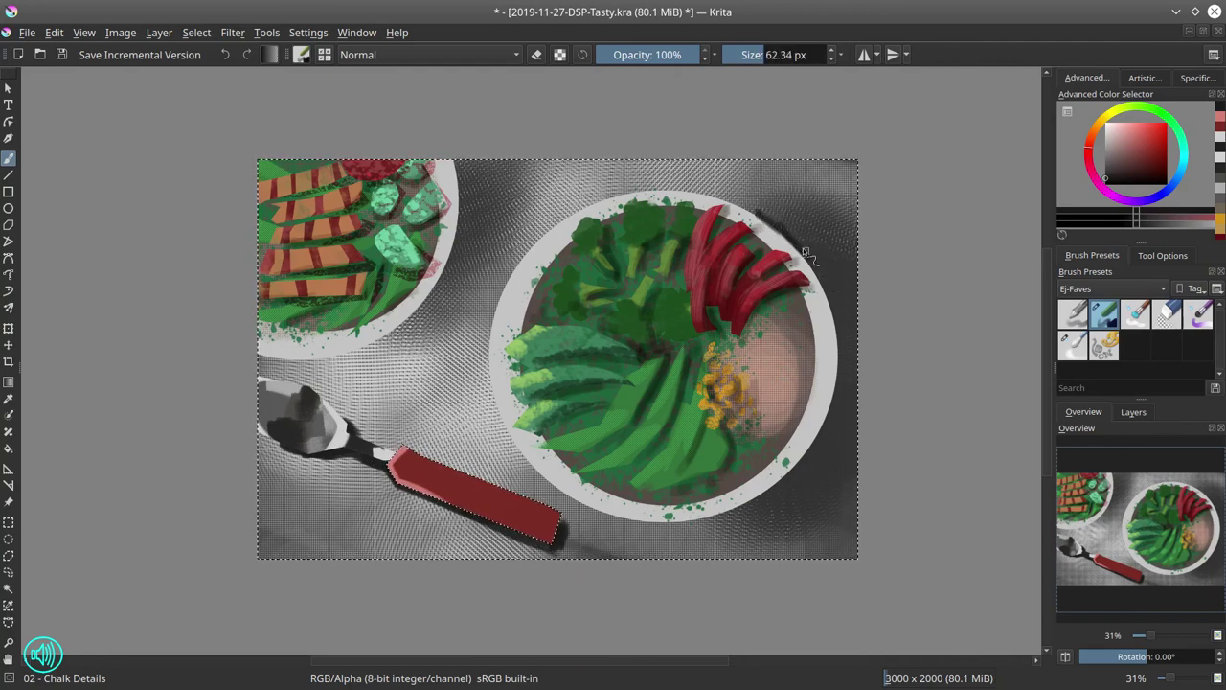
{"action": "left_click_drag", "start_coordinate": [826, 283], "coordinate": [841, 321], "text": "shift"}
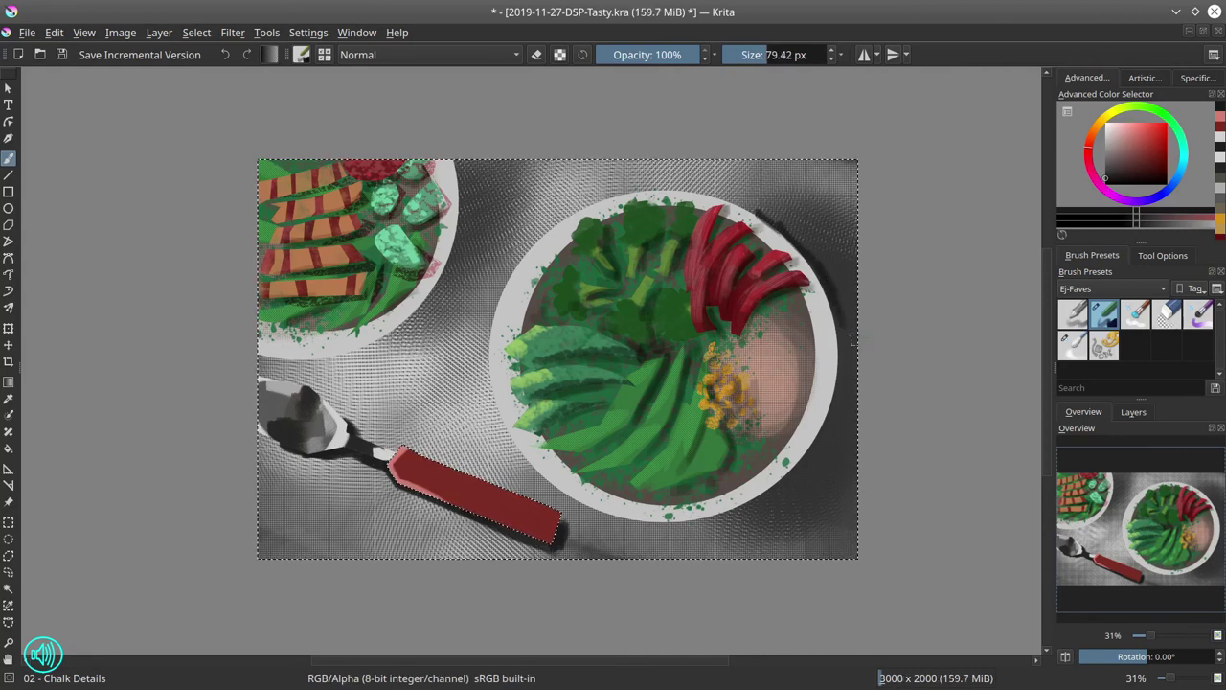
{"action": "mouse_move", "coordinate": [840, 376]}
{"action": "left_mouse_down", "text": "shift"}
{"action": "mouse_move", "coordinate": [853, 381]}
{"action": "mouse_move", "coordinate": [822, 448]}
{"action": "left_mouse_up", "text": "shift"}
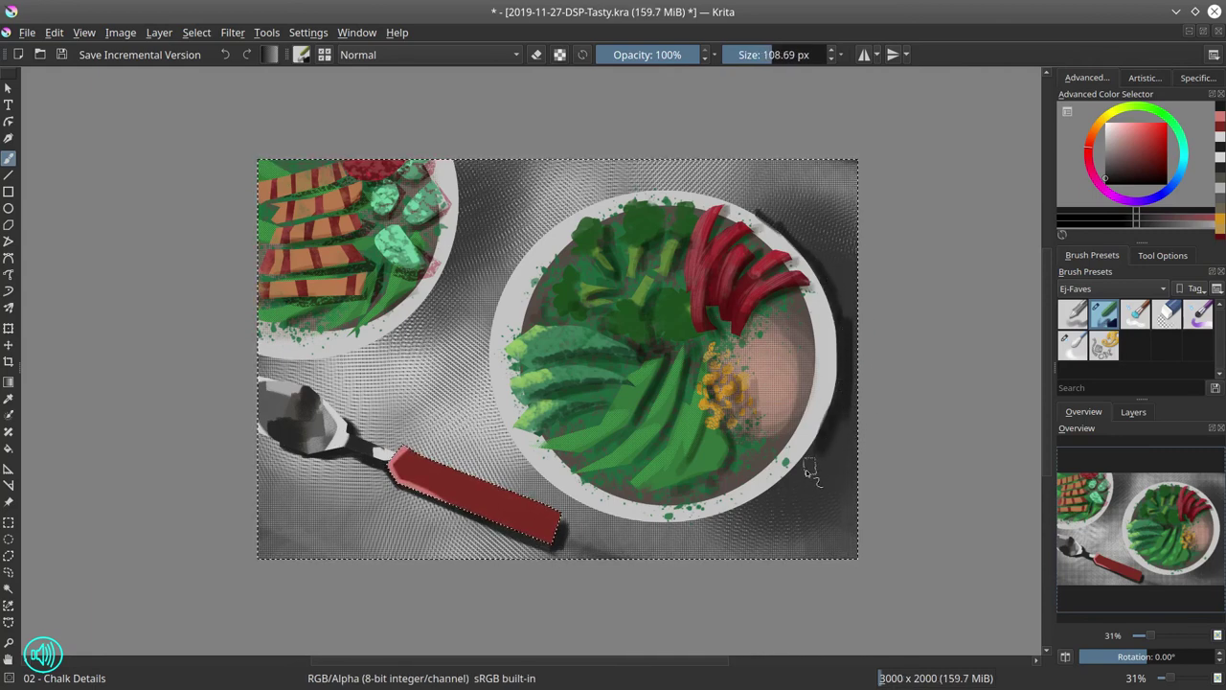
{"action": "key", "text": "bracketleft"}
{"action": "key", "text": "bracketleft"}
{"action": "key", "text": "bracketleft"}
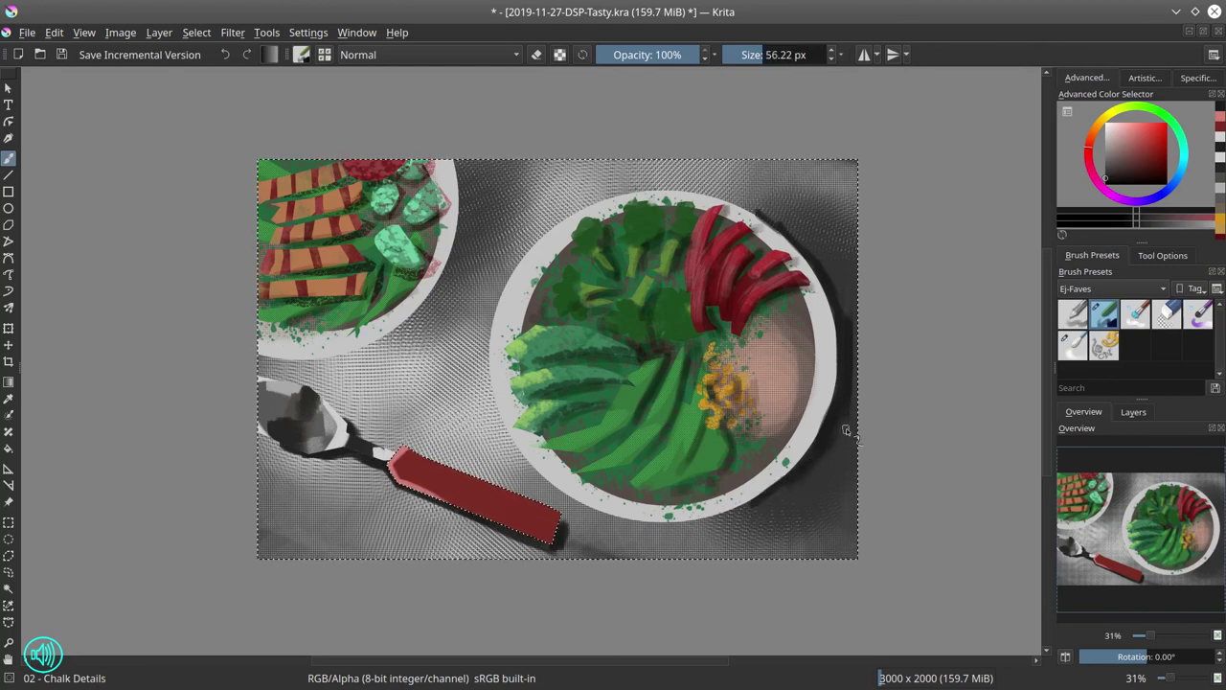
Paint a near-black shadow on the cloth along the cropped bowl's outer right rim at about 85 px.
{"action": "key", "text": "bracketright"}
{"action": "key", "text": "bracketright"}
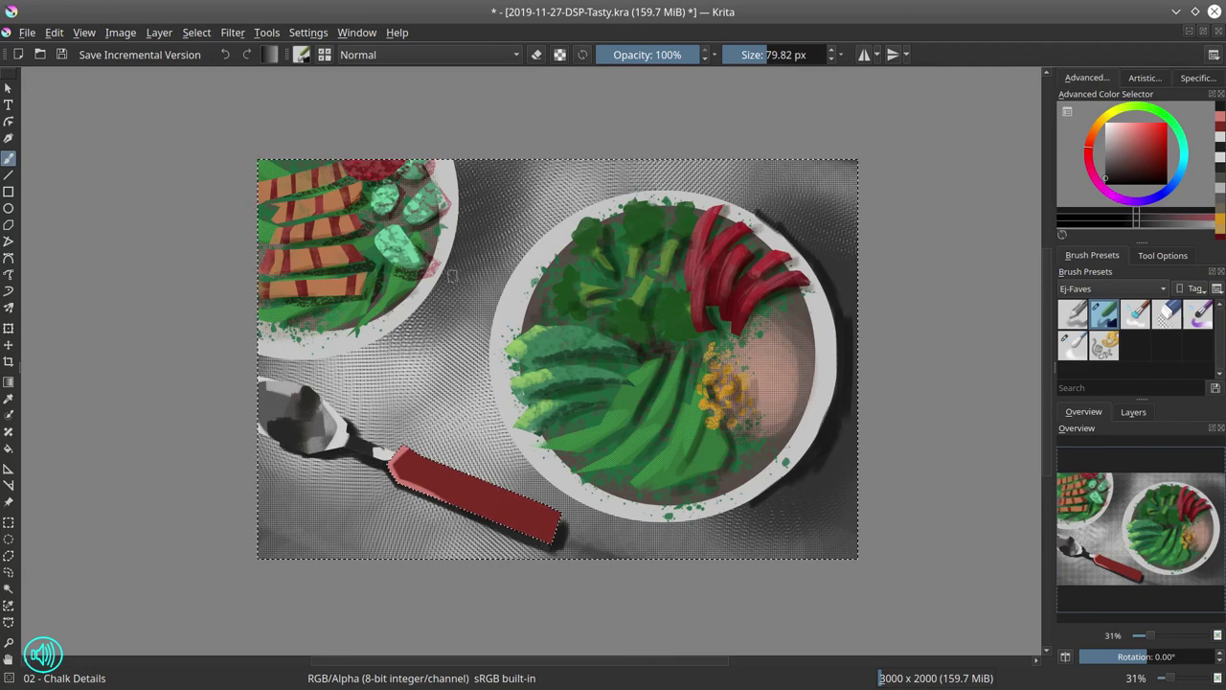
{"action": "key", "text": "bracketright"}
{"action": "mouse_move", "coordinate": [436, 311]}
{"action": "left_mouse_down"}
{"action": "mouse_move", "coordinate": [467, 233]}
{"action": "mouse_move", "coordinate": [468, 191]}
{"action": "mouse_move", "coordinate": [453, 271]}
{"action": "mouse_move", "coordinate": [463, 166]}
{"action": "mouse_move", "coordinate": [465, 194]}
{"action": "mouse_move", "coordinate": [468, 172]}
{"action": "mouse_move", "coordinate": [478, 190]}
{"action": "mouse_move", "coordinate": [471, 251]}
{"action": "mouse_move", "coordinate": [479, 120]}
{"action": "left_mouse_up"}
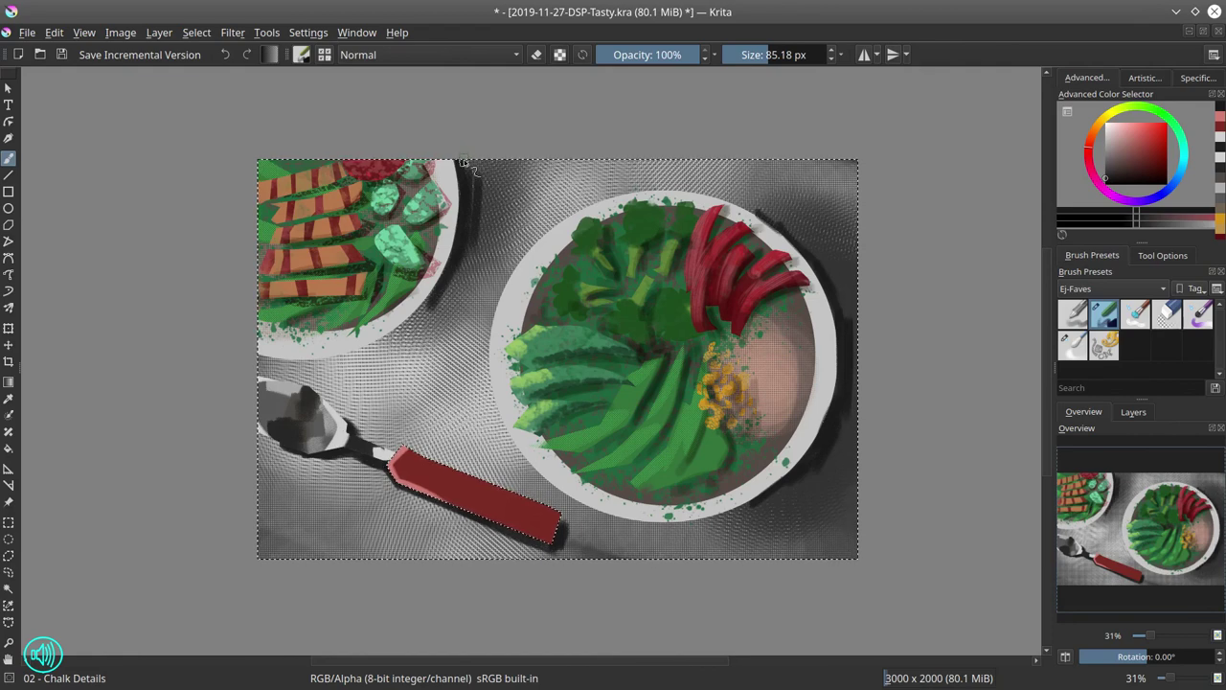
Widen the cropped bowl's shadow down its right side, enlarging the brush to about 125 px and reducing it to about 97 px.
{"action": "key", "text": "bracketright"}
{"action": "key", "text": "bracketright"}
{"action": "key", "text": "bracketright"}
{"action": "key", "text": "bracketright"}
{"action": "key", "text": "bracketright"}
{"action": "key", "text": "bracketright"}
{"action": "key", "text": "bracketright"}
{"action": "key", "text": "bracketright"}
{"action": "key", "text": "bracketright"}
{"action": "key", "text": "bracketright"}
{"action": "key", "text": "bracketright"}
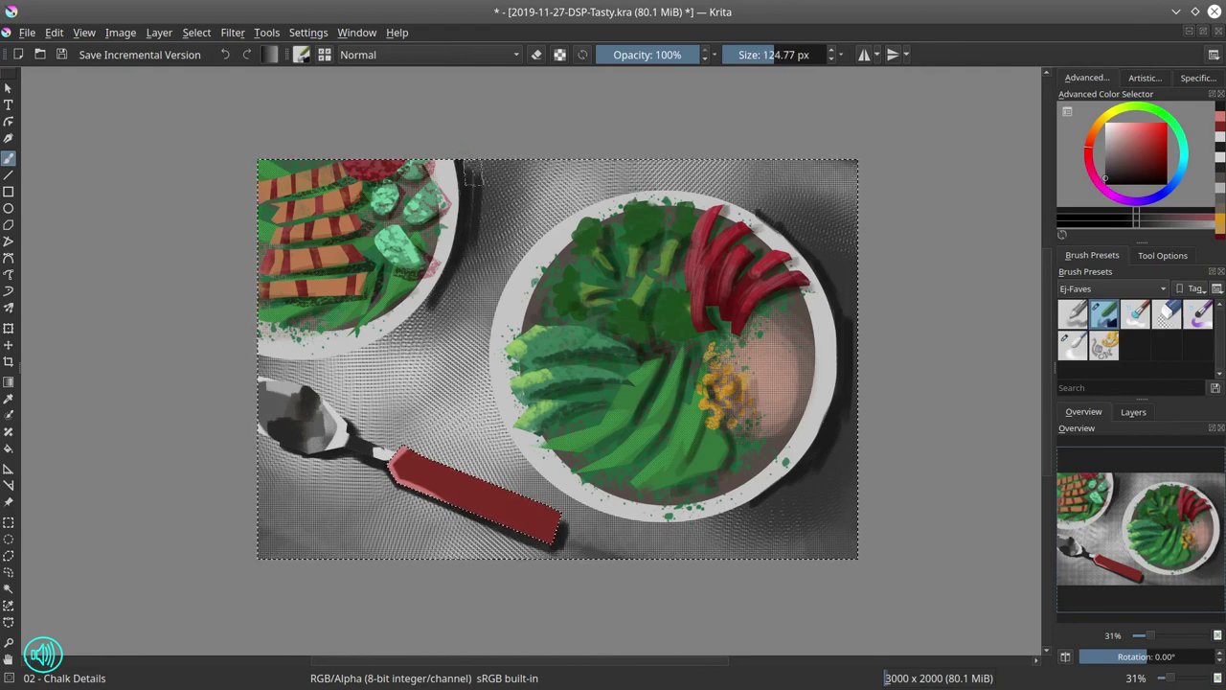
{"action": "mouse_move", "coordinate": [479, 168]}
{"action": "left_mouse_down"}
{"action": "mouse_move", "coordinate": [481, 256]}
{"action": "mouse_move", "coordinate": [458, 276]}
{"action": "mouse_move", "coordinate": [483, 234]}
{"action": "mouse_move", "coordinate": [443, 305]}
{"action": "left_mouse_up"}
{"action": "left_click_drag", "start_coordinate": [446, 308], "coordinate": [431, 308], "text": "shift"}
{"action": "key", "text": "bracketleft"}
{"action": "key", "text": "bracketleft"}
{"action": "key", "text": "bracketleft"}
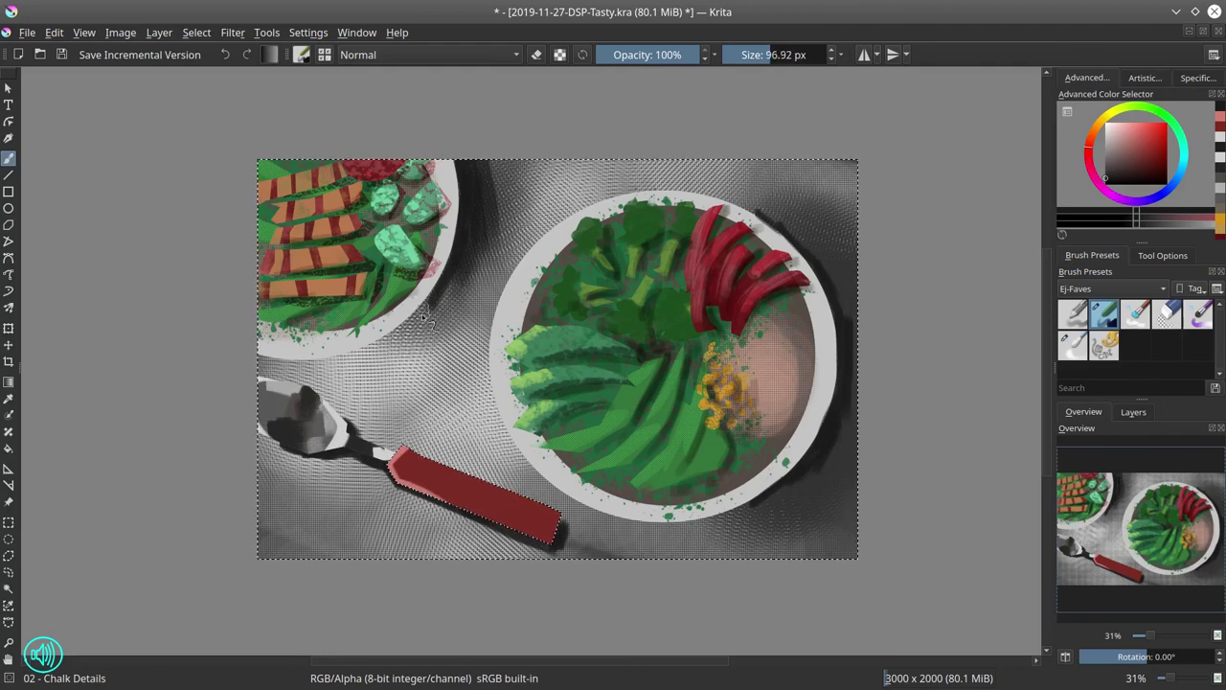
Broaden the large bowl's near-black shadow out to the canvas's right edge with Chalk Details at about 180 px.
{"action": "key", "text": "bracketright"}
{"action": "key", "text": "bracketright"}
{"action": "key", "text": "bracketright"}
{"action": "key", "text": "bracketright"}
{"action": "key", "text": "bracketright"}
{"action": "key", "text": "bracketright"}
{"action": "key", "text": "bracketright"}
{"action": "key", "text": "bracketright"}
{"action": "key", "text": "bracketright"}
{"action": "key", "text": "bracketright"}
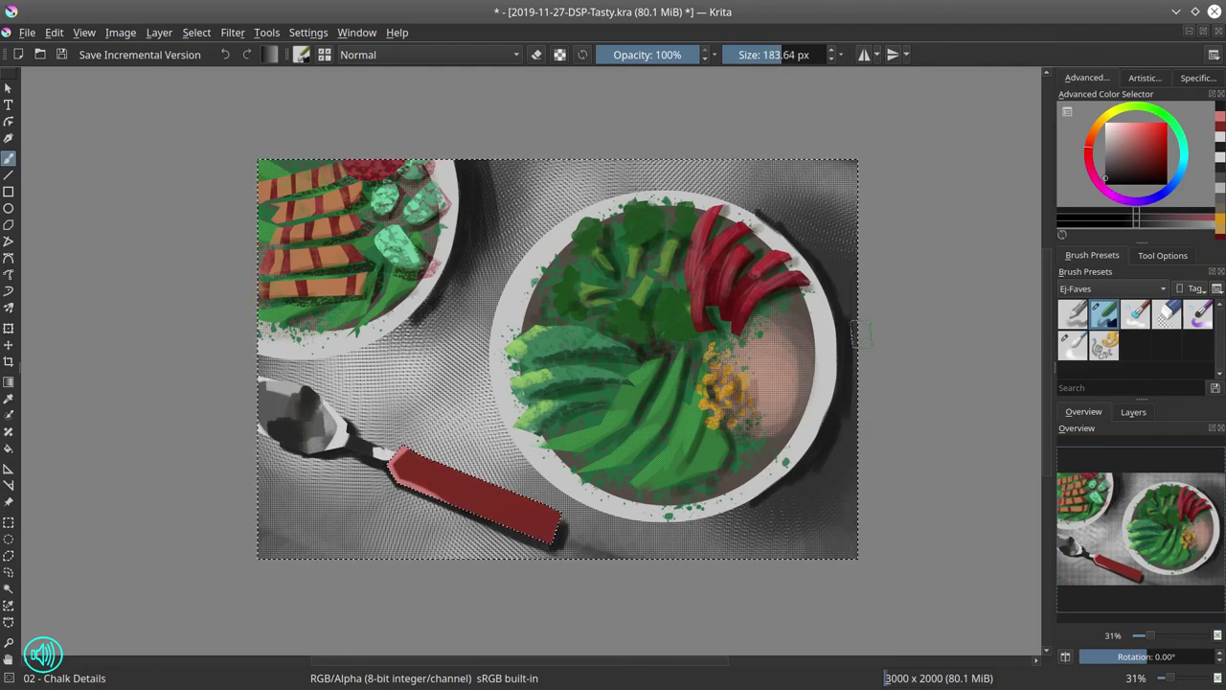
{"action": "key", "text": "bracketright"}
{"action": "key", "text": "bracketright"}
{"action": "key", "text": "bracketright"}
{"action": "mouse_move", "coordinate": [882, 437]}
{"action": "left_mouse_down"}
{"action": "mouse_move", "coordinate": [850, 383]}
{"action": "mouse_move", "coordinate": [848, 286]}
{"action": "mouse_move", "coordinate": [820, 237]}
{"action": "mouse_move", "coordinate": [879, 397]}
{"action": "mouse_move", "coordinate": [854, 388]}
{"action": "mouse_move", "coordinate": [832, 281]}
{"action": "mouse_move", "coordinate": [805, 232]}
{"action": "mouse_move", "coordinate": [876, 292]}
{"action": "mouse_move", "coordinate": [882, 361]}
{"action": "mouse_move", "coordinate": [845, 388]}
{"action": "mouse_move", "coordinate": [832, 252]}
{"action": "mouse_move", "coordinate": [780, 225]}
{"action": "mouse_move", "coordinate": [814, 234]}
{"action": "mouse_move", "coordinate": [908, 335]}
{"action": "mouse_move", "coordinate": [896, 396]}
{"action": "mouse_move", "coordinate": [859, 381]}
{"action": "mouse_move", "coordinate": [863, 371]}
{"action": "mouse_move", "coordinate": [836, 472]}
{"action": "mouse_move", "coordinate": [878, 443]}
{"action": "mouse_move", "coordinate": [872, 454]}
{"action": "mouse_move", "coordinate": [801, 481]}
{"action": "mouse_move", "coordinate": [907, 413]}
{"action": "left_mouse_up"}
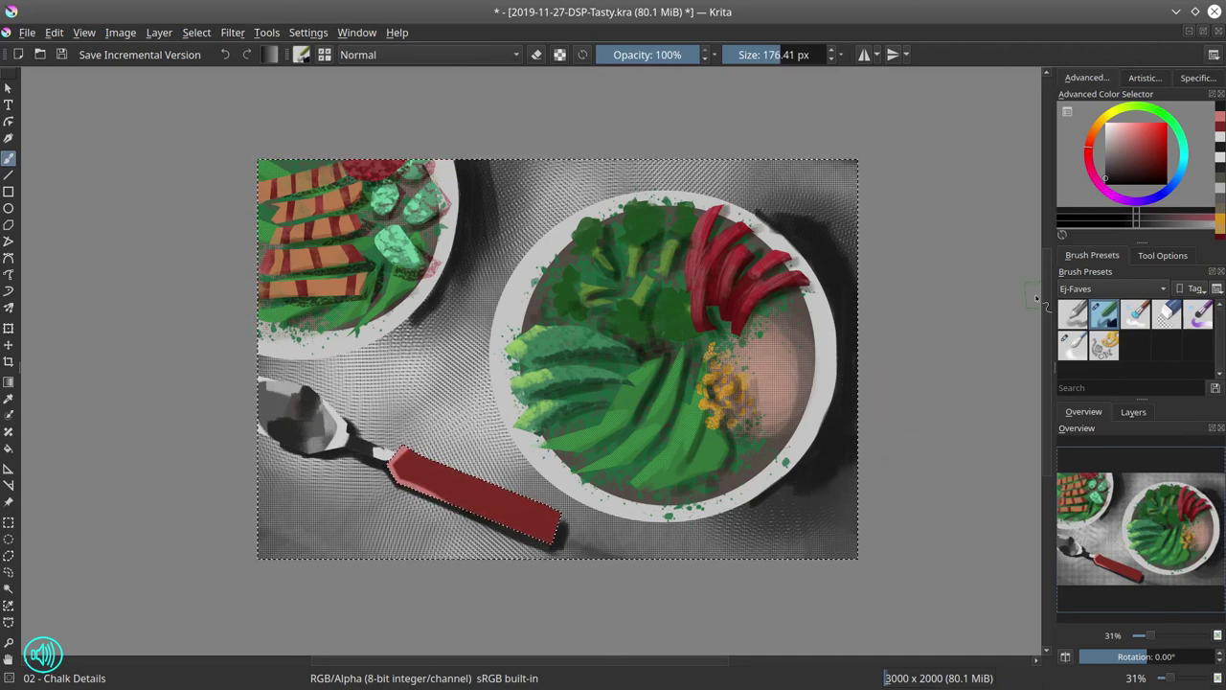
Clear the selection and save the finished painting.
{"action": "left_click", "coordinate": [196, 33]}
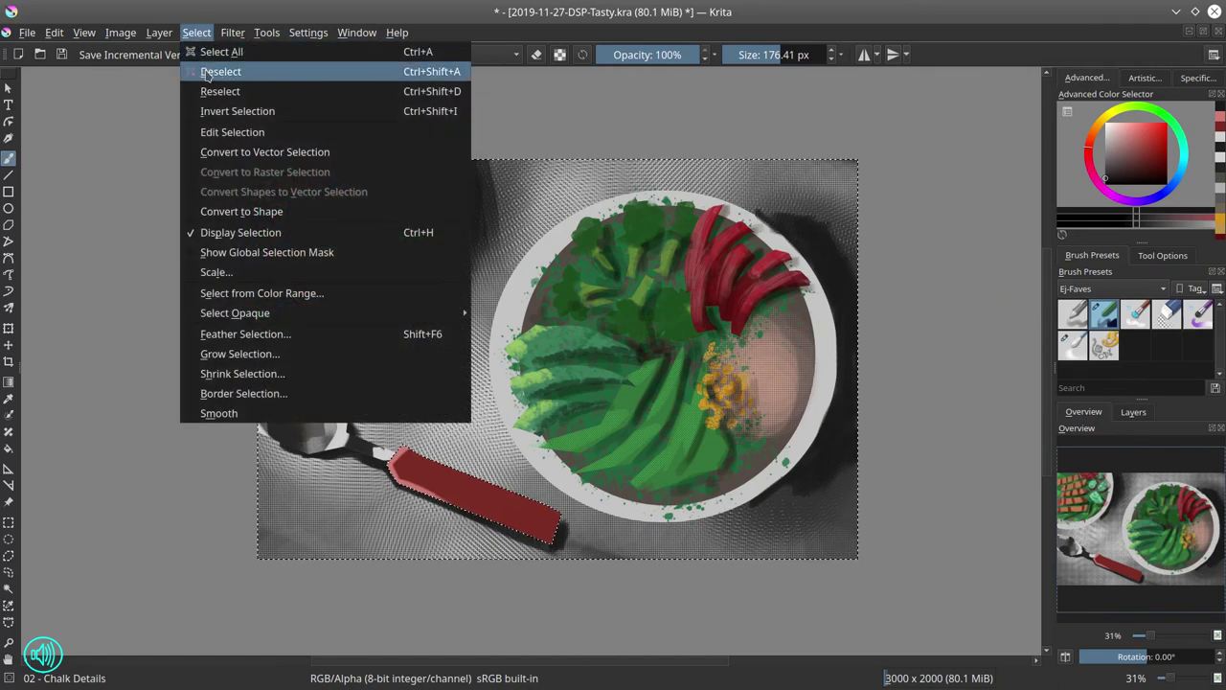
{"action": "left_click", "coordinate": [213, 72]}
{"action": "scroll", "coordinate": [159, 279], "scroll_direction": "down", "scroll_amount": 5}
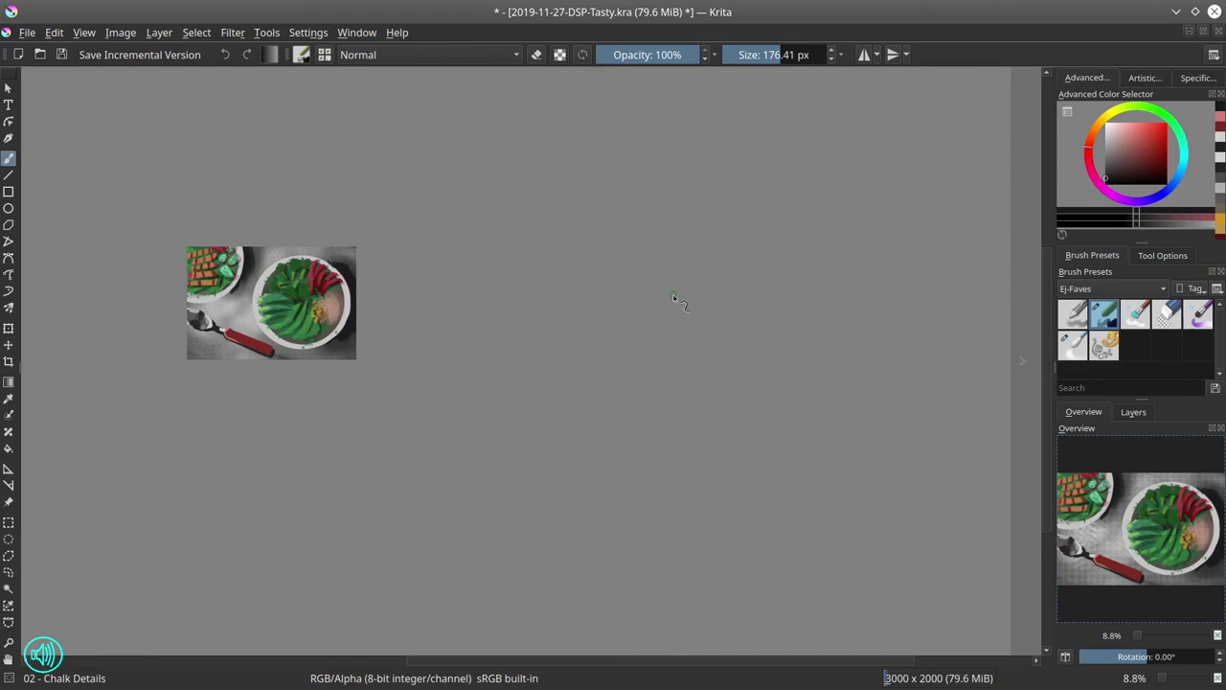
{"action": "mouse_move", "coordinate": [500, 4]}
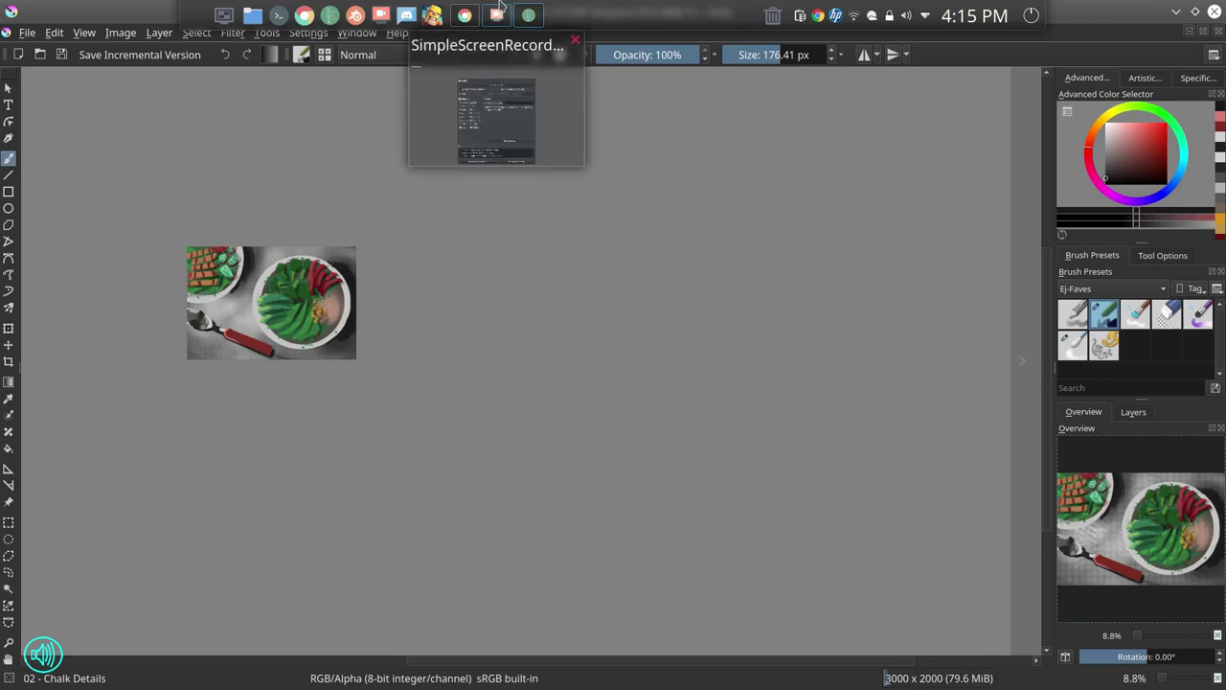
{"action": "left_click", "coordinate": [64, 56]}
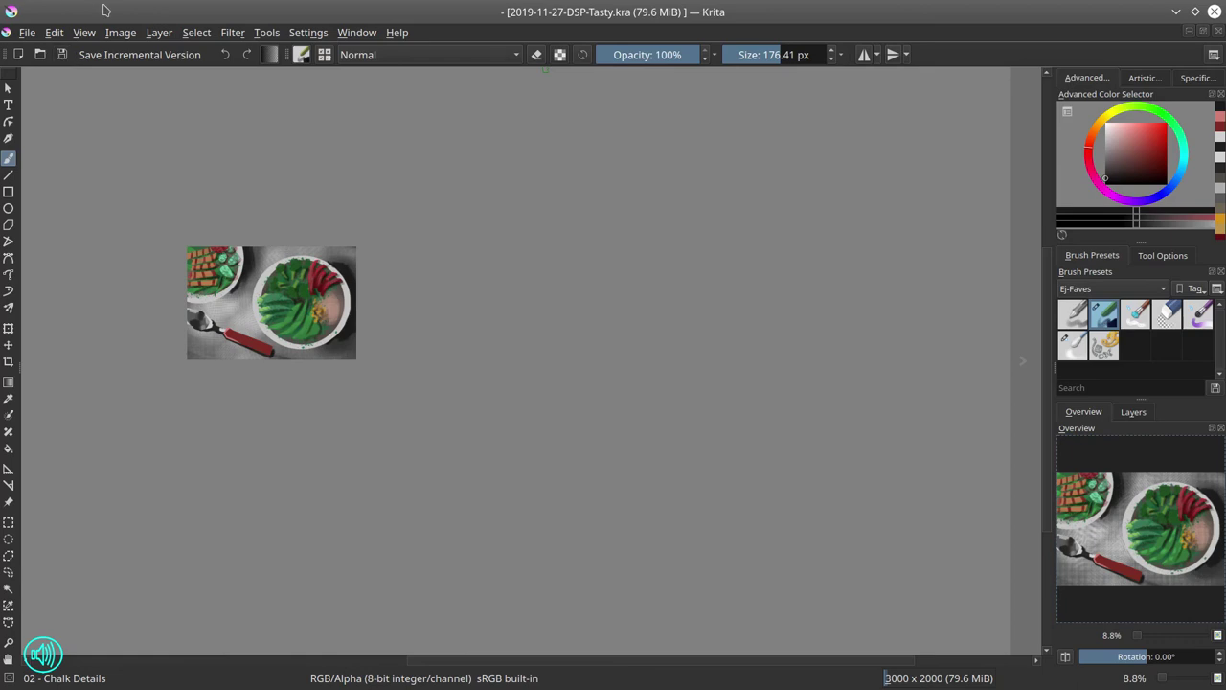
Switch to the SimpleScreenRecorder window.
{"action": "mouse_move", "coordinate": [268, 2]}
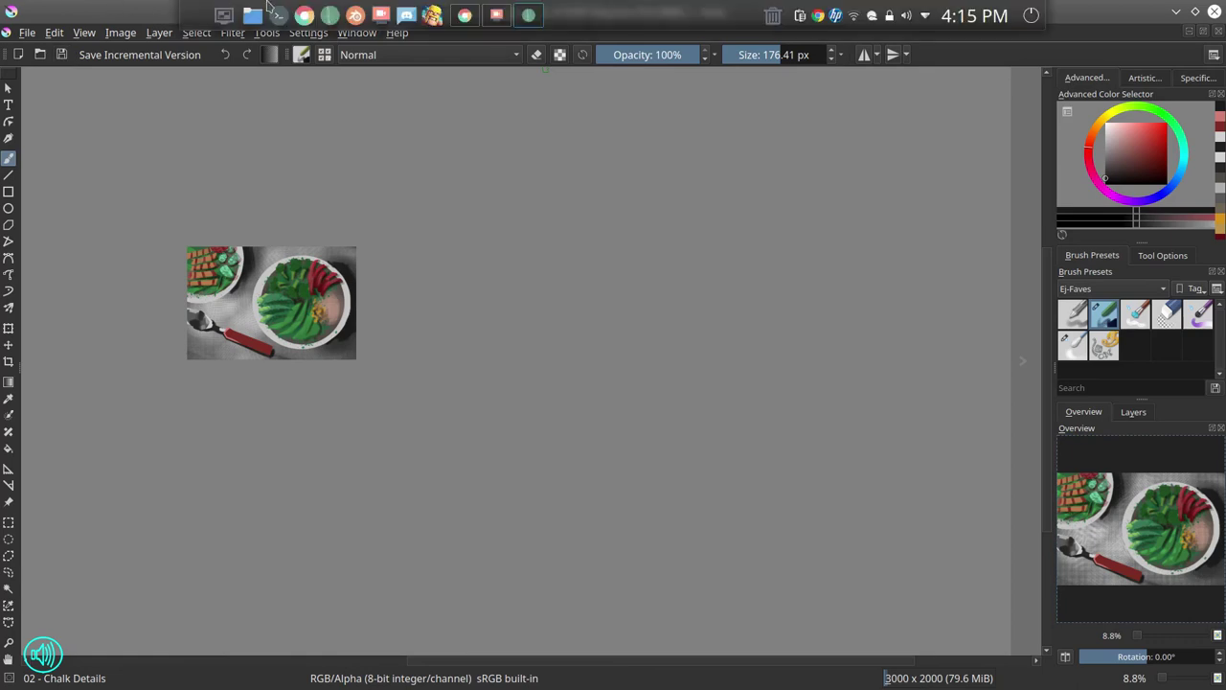
{"action": "left_click", "coordinate": [498, 16]}
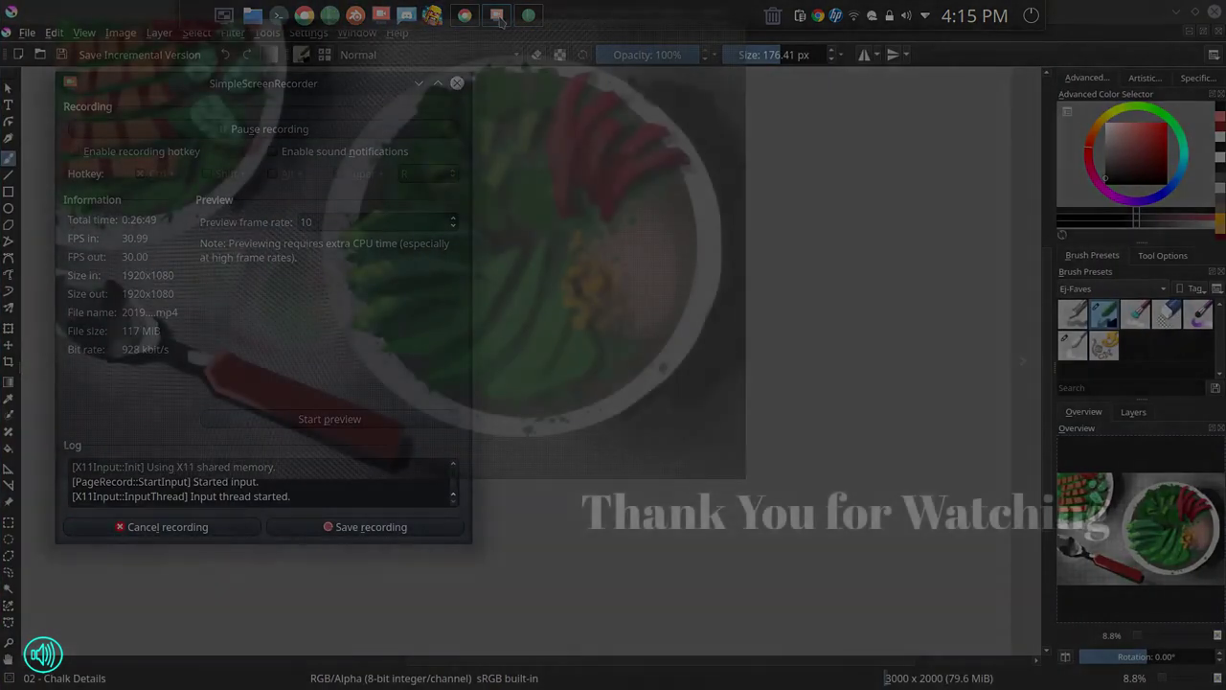